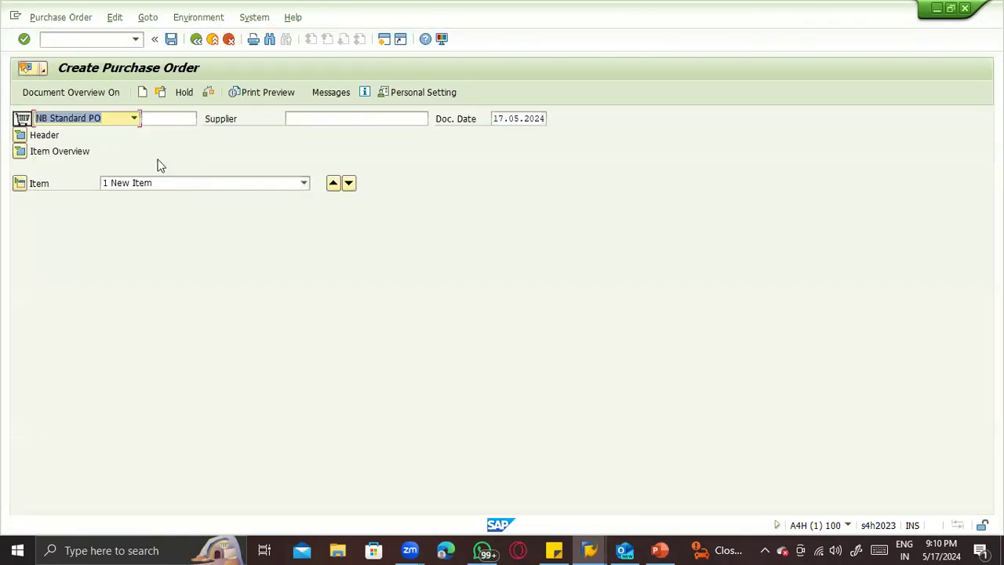
- Set the new purchase order's document type to UB Stock Transp. Order
left_click(132, 121)
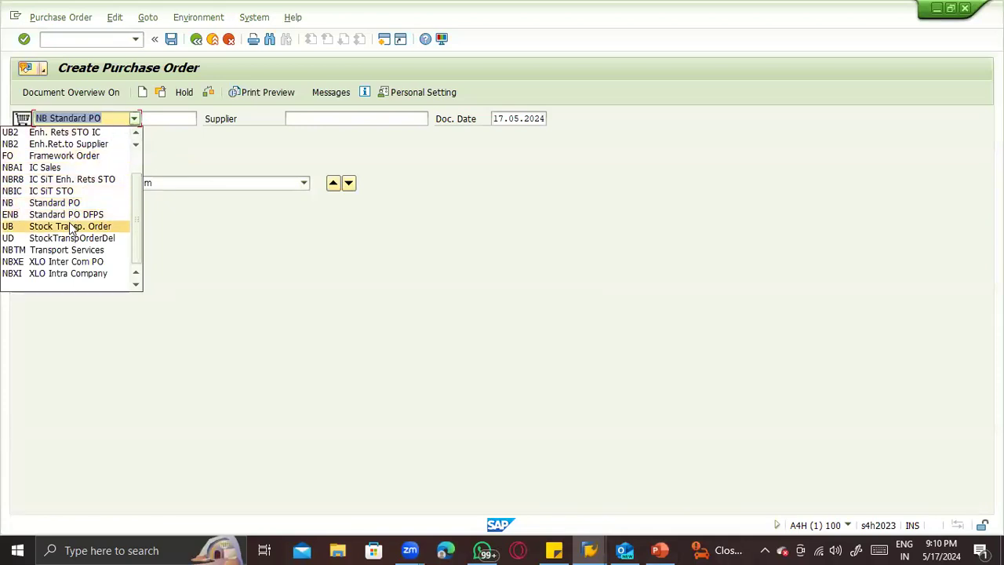
left_click(70, 227)
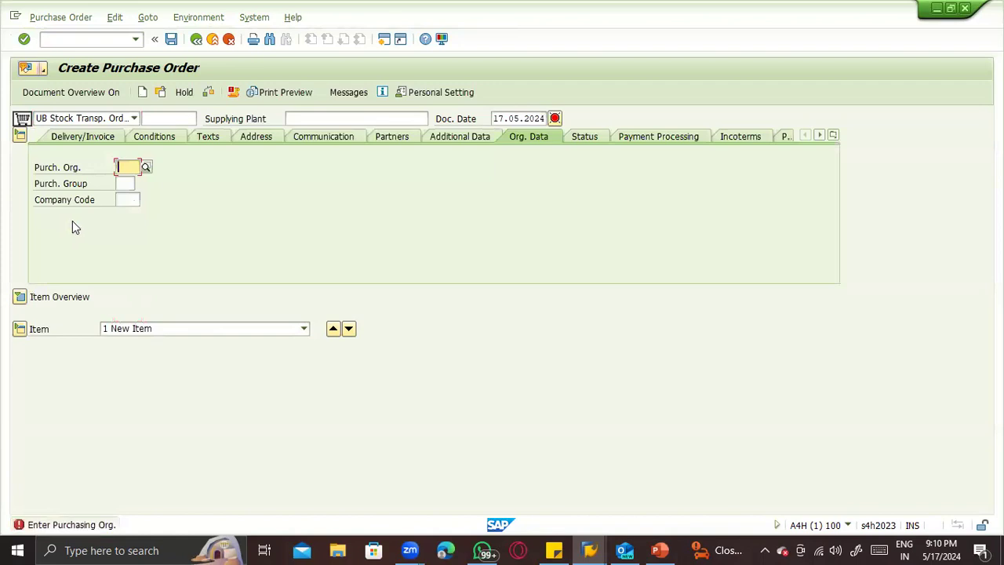
left_click(88, 119)
left_click(70, 122)
- Switch to the PowerPoint Configuration slide and append "----- Supply plant" to the document type line
key("alt+Tab")
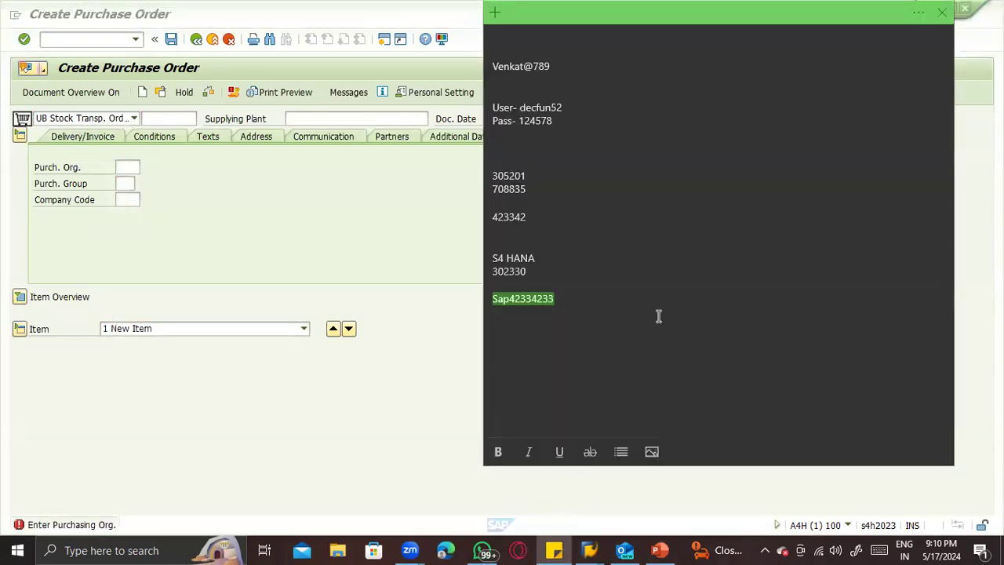
key("alt+Tab")
key("alt+Tab")
key("alt+Tab")
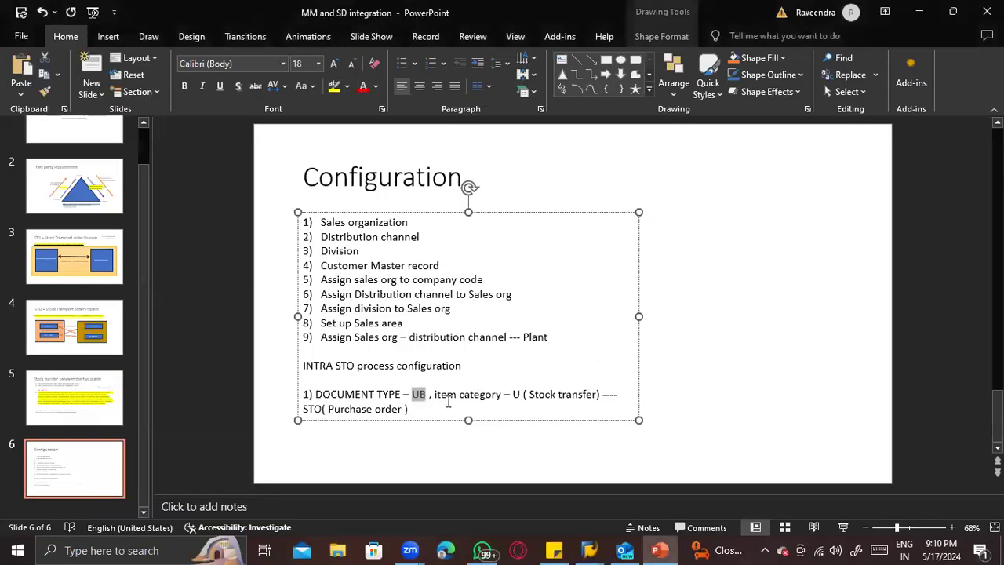
left_click(436, 409)
type("----- Su")
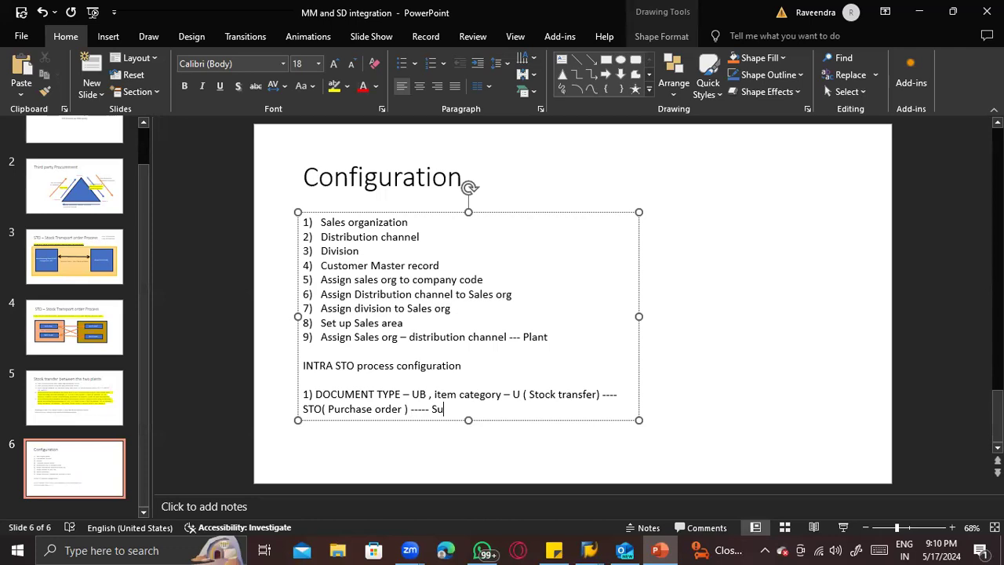
type("pply plant")
- Return to the SAP purchase order, switch its document type to NB Standard PO for comparison, and restore UB Stock Transp. Order
key("alt+Tab")
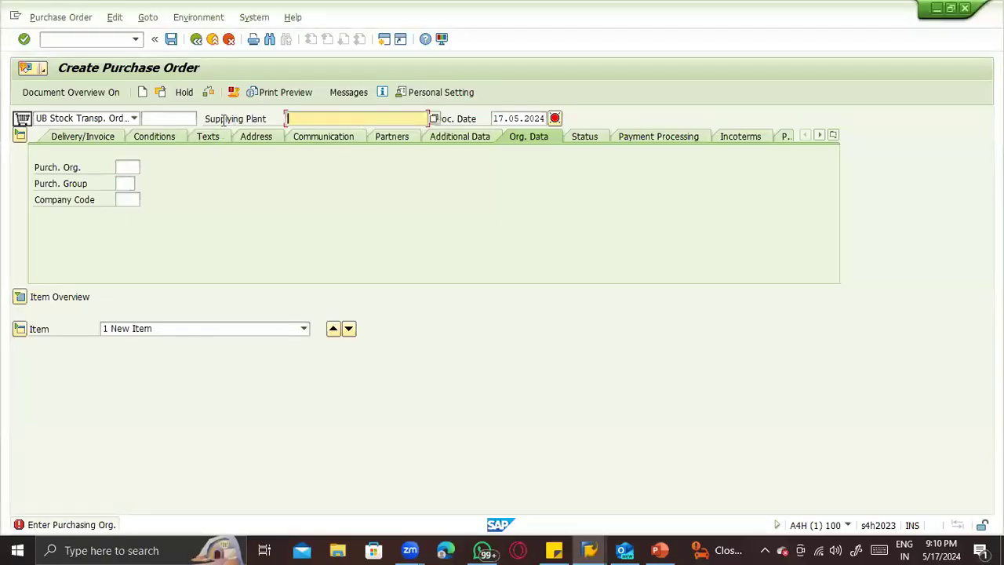
left_click(215, 118)
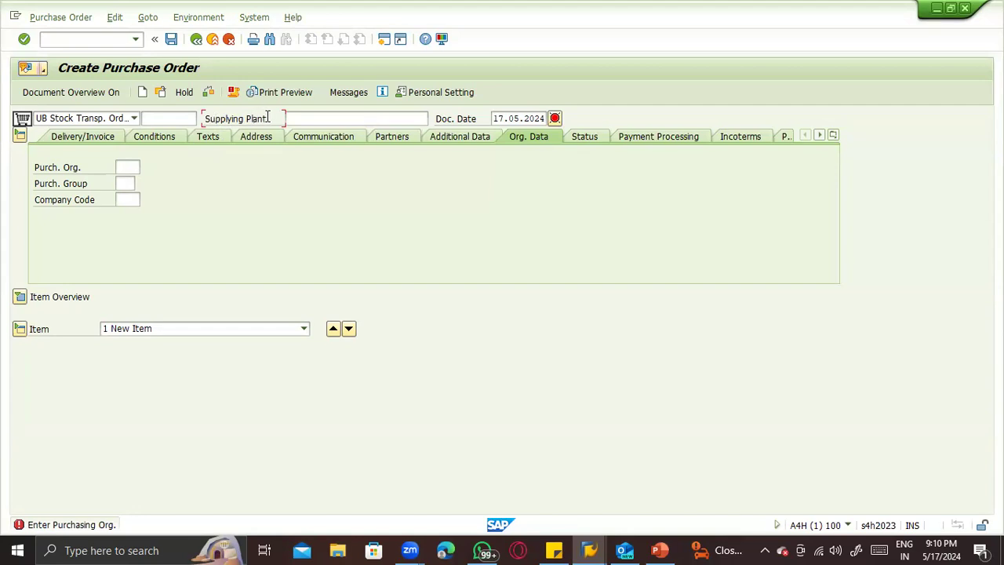
left_click(63, 118)
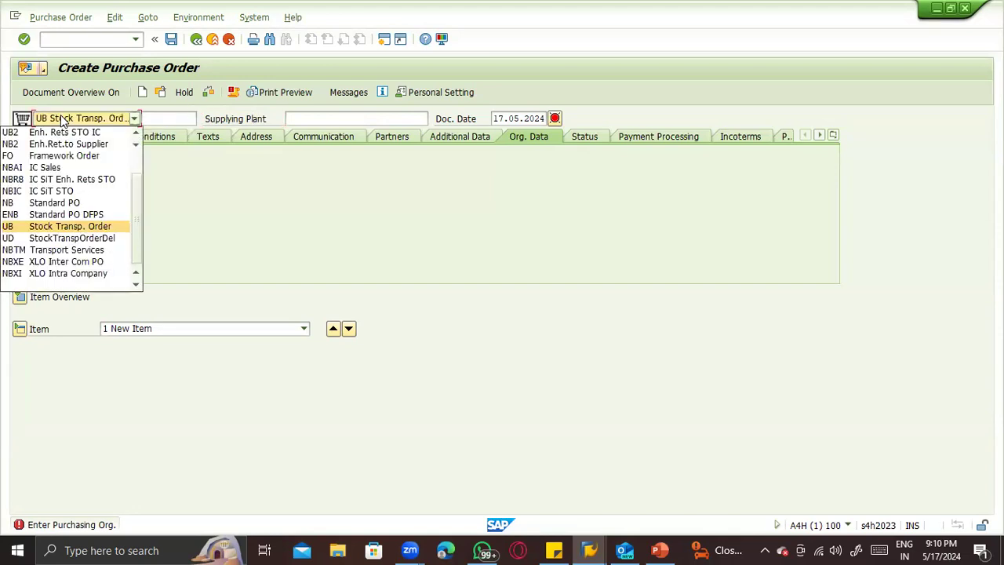
left_click(56, 203)
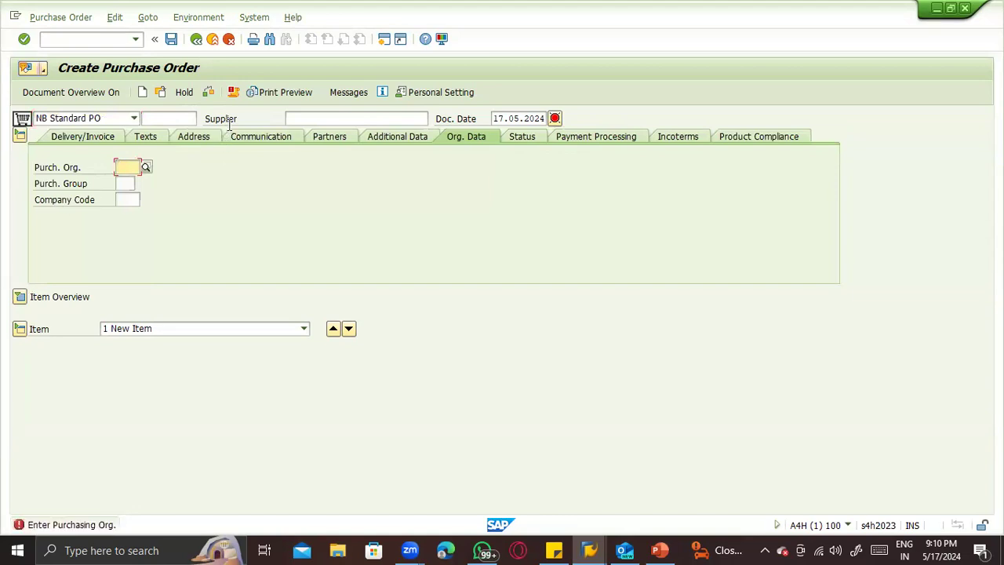
left_click(229, 120)
left_click(107, 117)
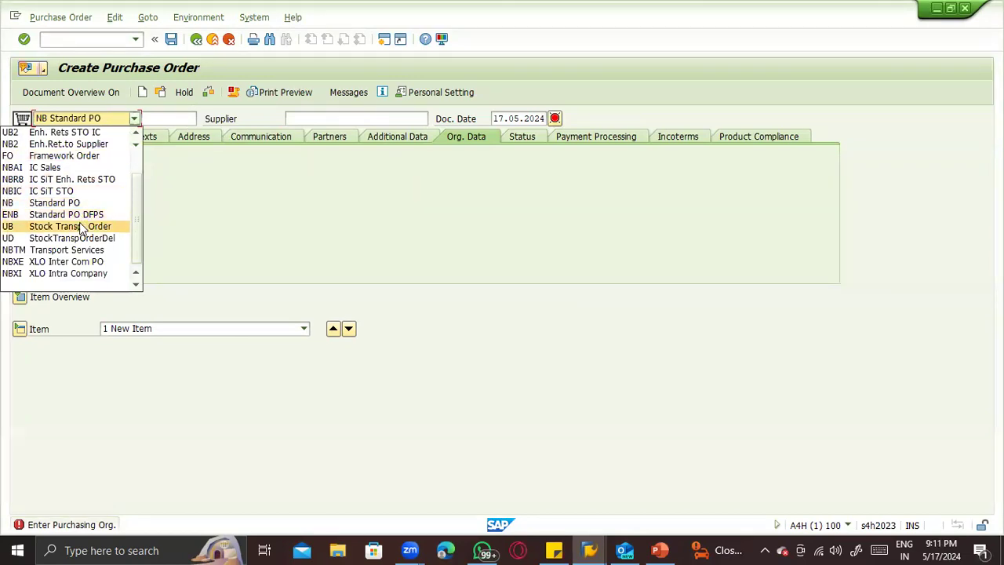
left_click(81, 227)
- Enter ZTS1 as the supplying plant of the stock transport order
left_click(308, 116)
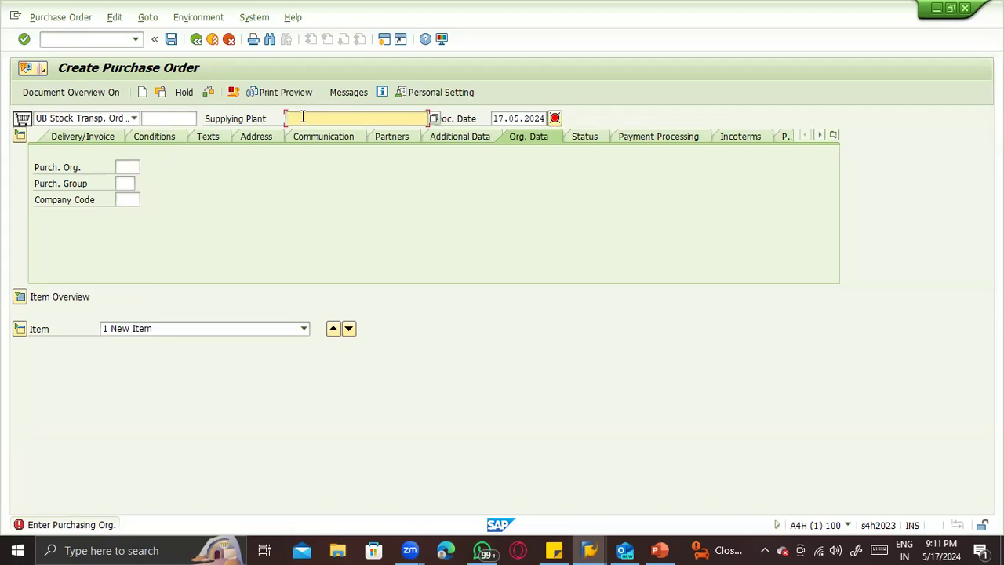
type("TL")
type("1")
key("Return")
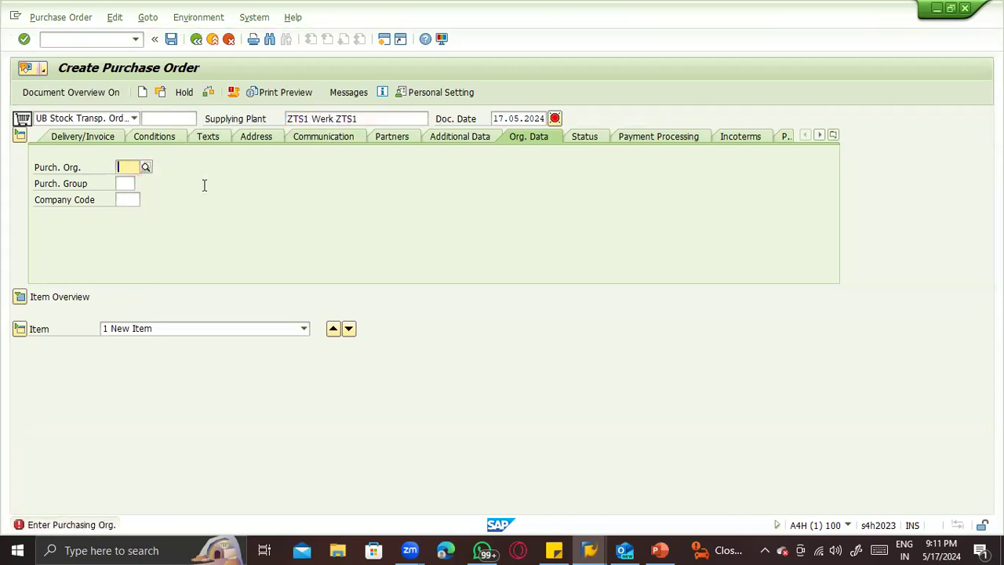
- Switch to PowerPoint, start a new line below the document type note, and show the Depo Plant on the intra STO slide
key("alt+Tab")
key("alt+Tab")
key("Tab")
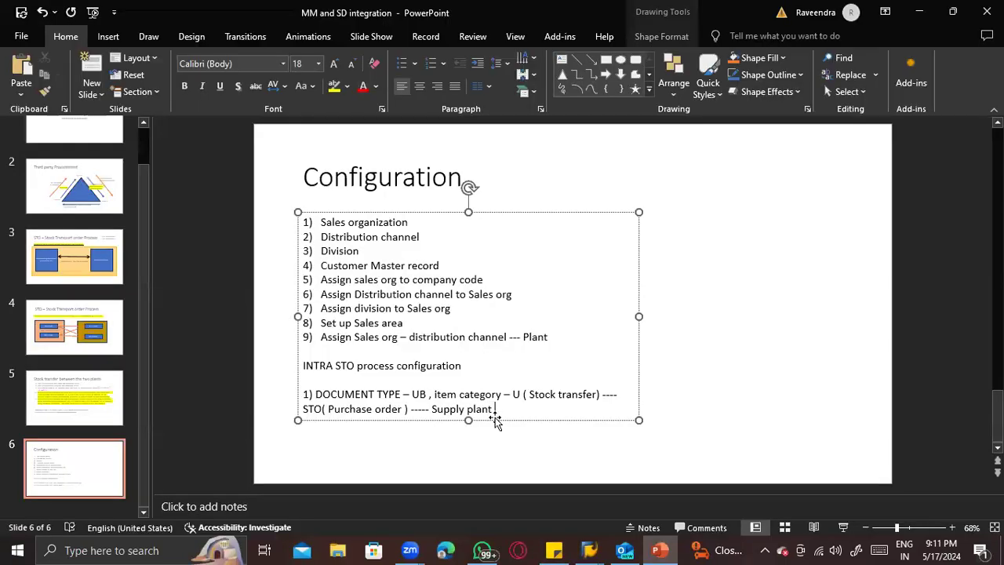
key("Return")
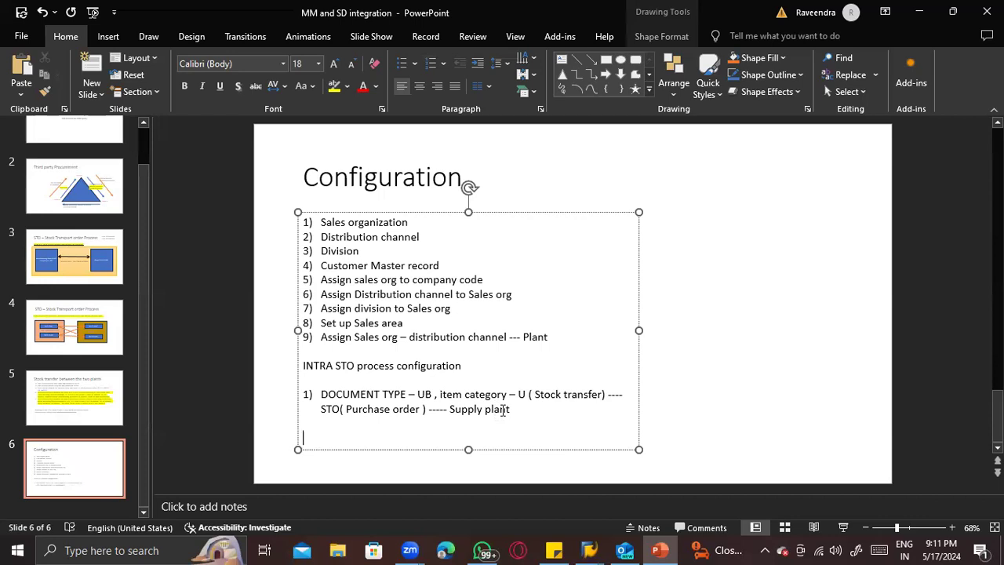
left_click(106, 259)
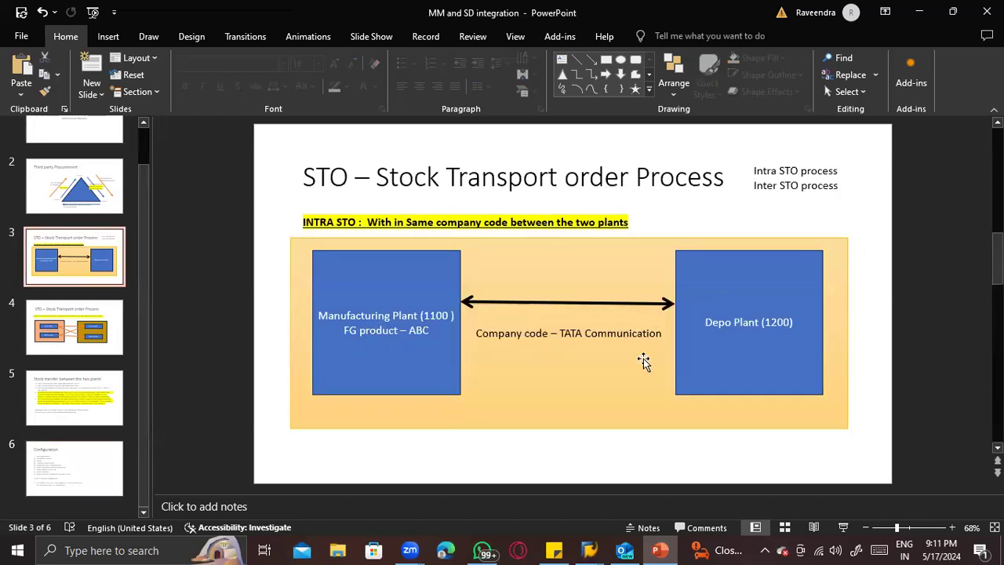
left_click(711, 322)
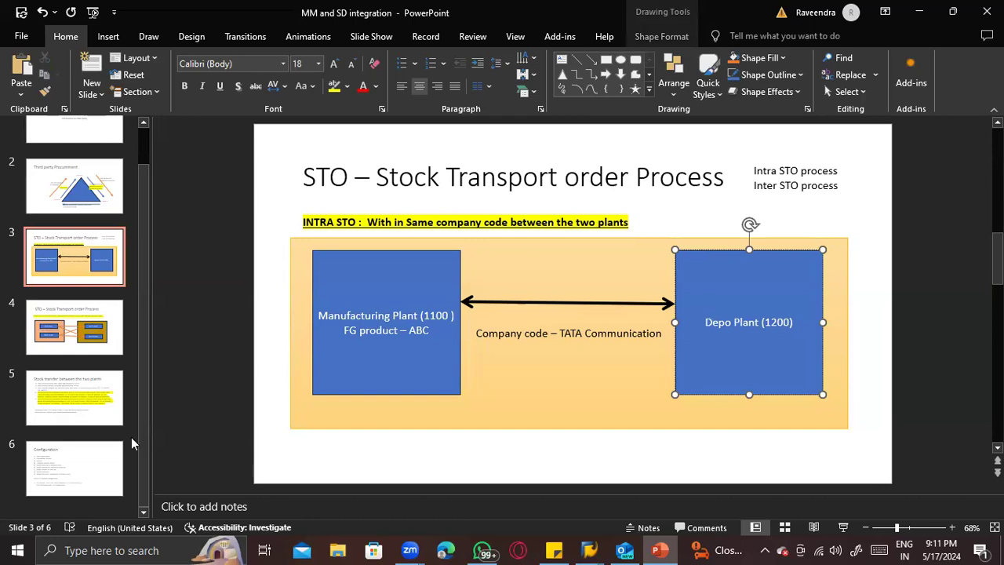
- Return to the SAP purchase order and fill in purchasing organization ZTST, purchasing group ACS and company code ZTST
key("alt+Tab")
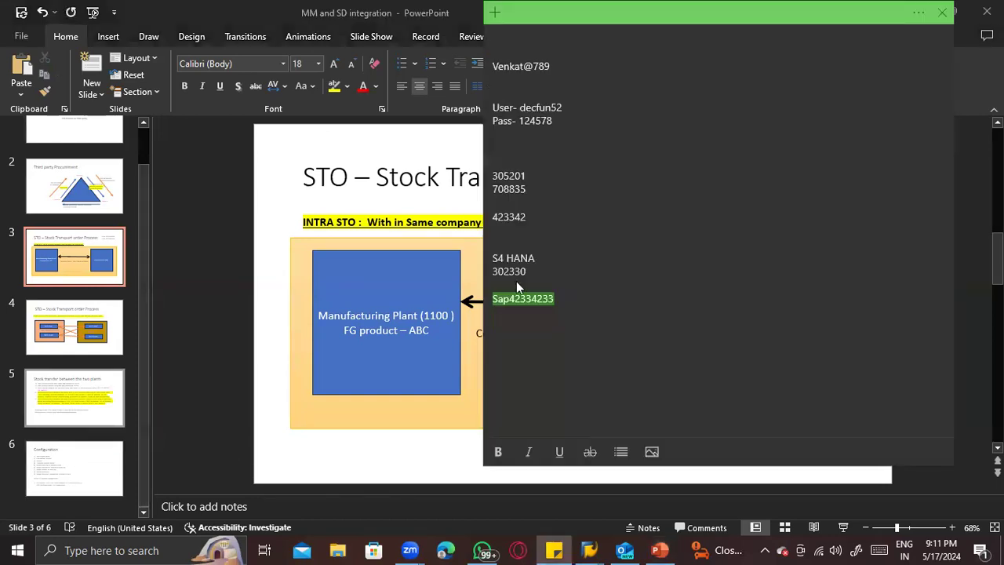
key("alt+Tab")
key("alt+Tab")
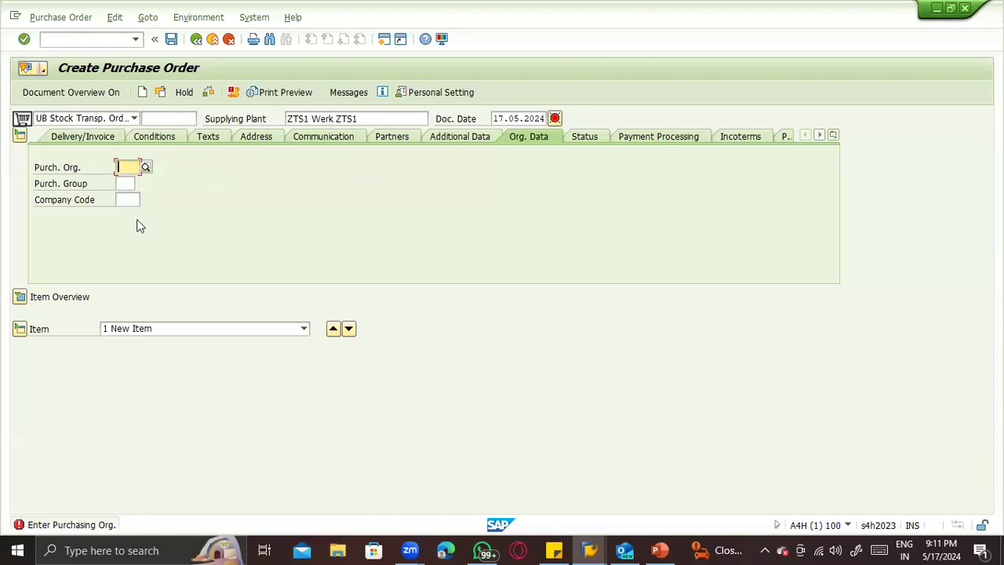
left_click(129, 165)
key("Down")
key("Down")
key("Return")
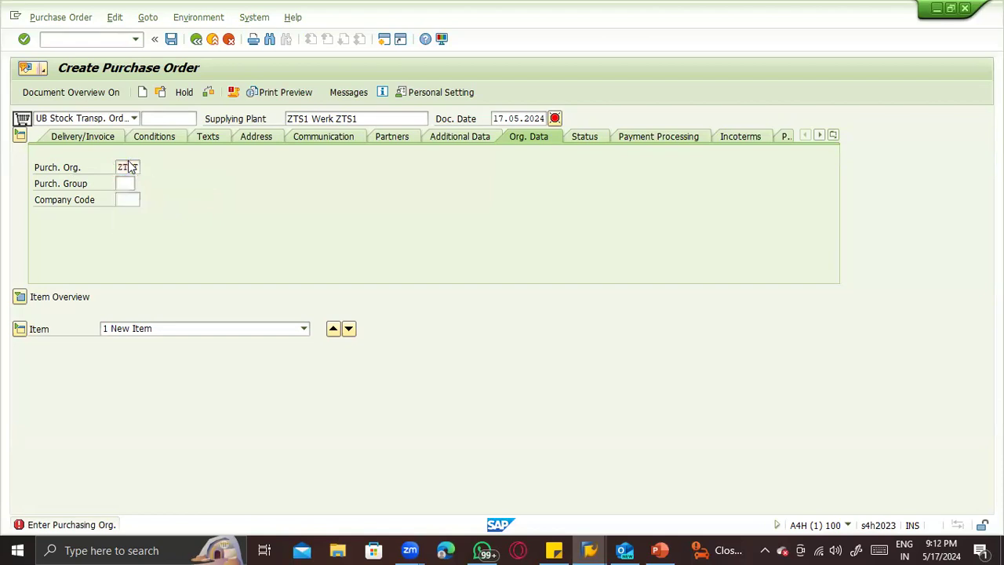
key("Return")
key("Down")
key("Return")
key("Return")
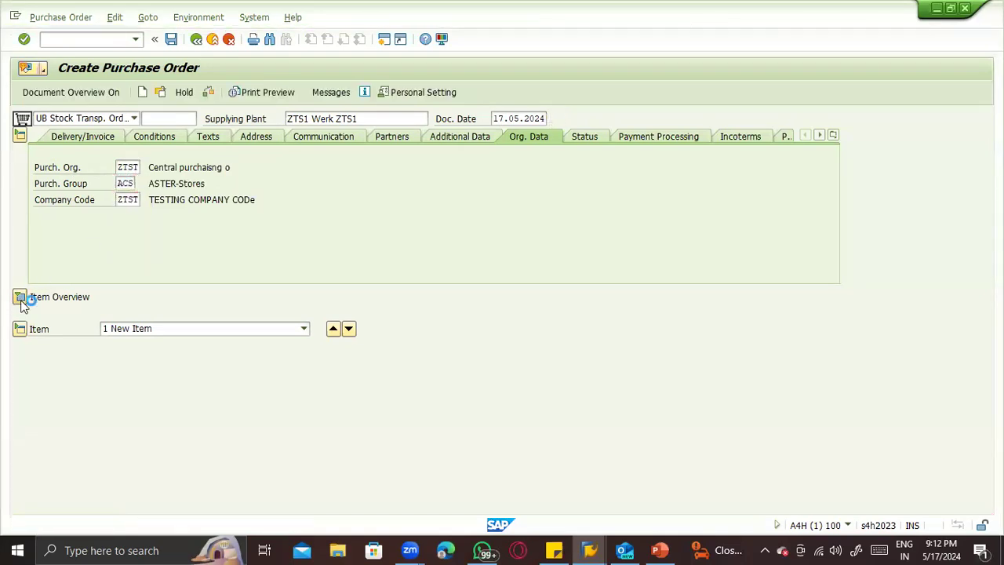
- Expand the item overview and go to the Material field of the first item line
left_click(124, 328)
left_click(123, 328)
left_click(122, 328)
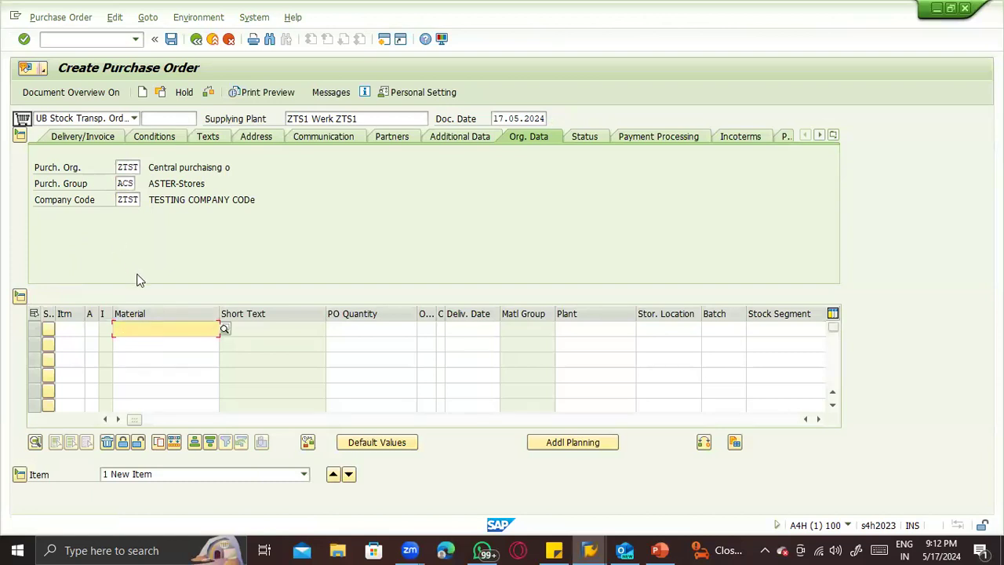
- Open the Materials List transaction in a new session and run it for material 72
left_click(45, 39)
type("/omm60")
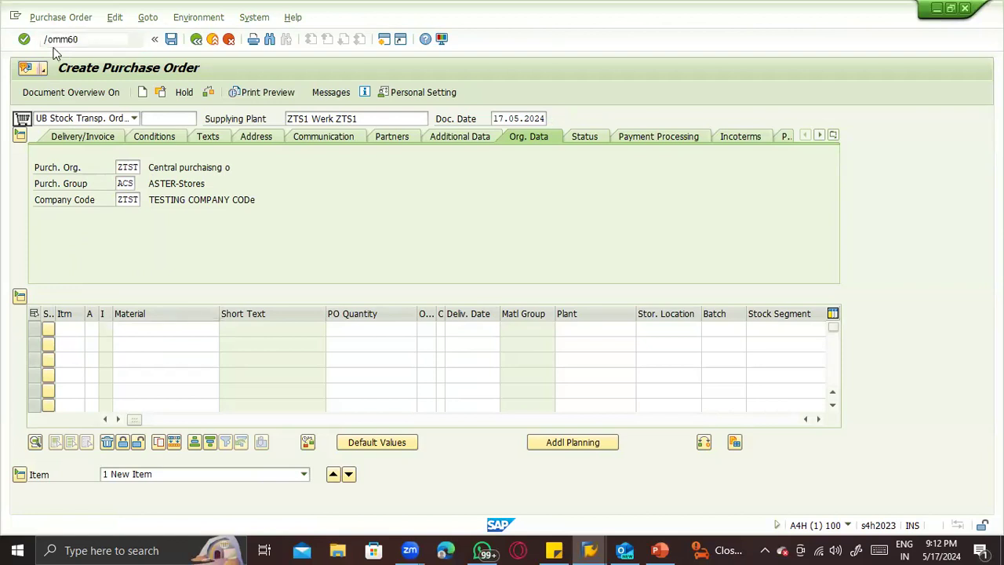
key("Return")
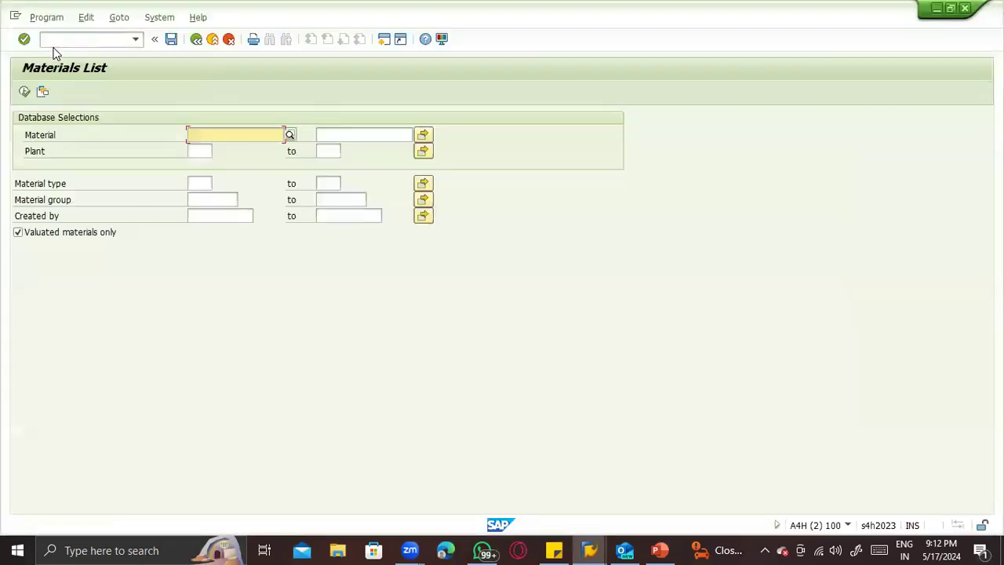
type("72")
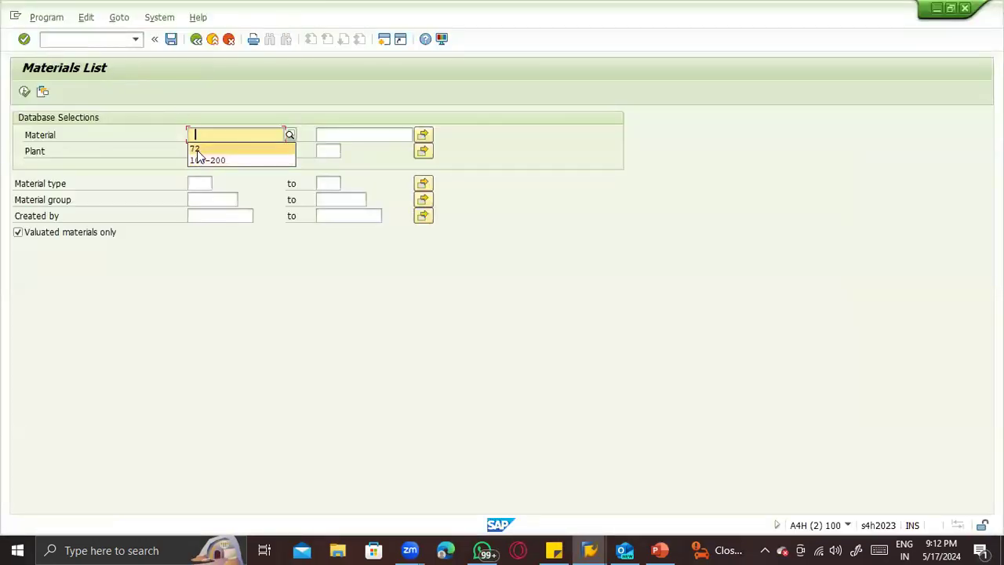
left_click(24, 92)
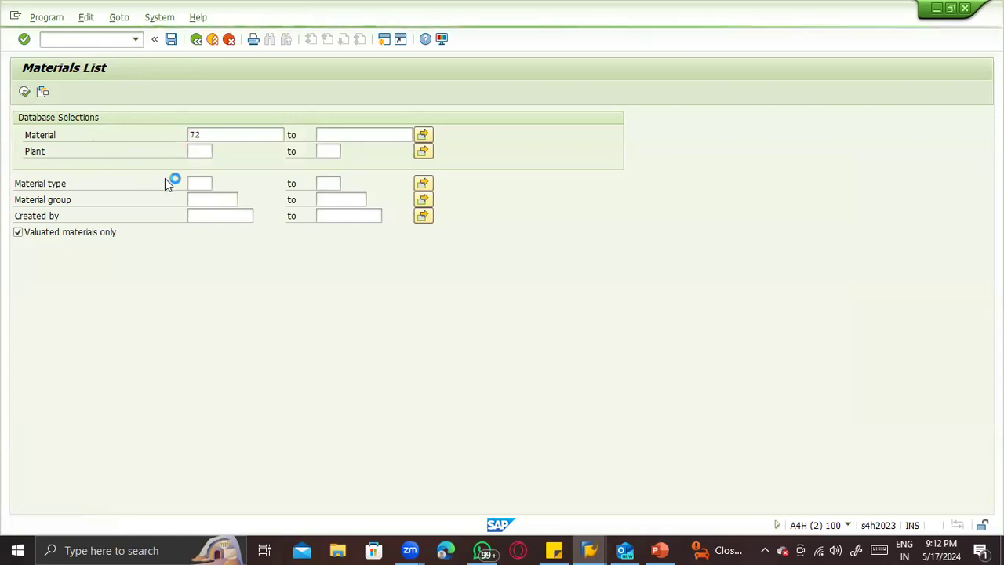
- Return to the purchase order and enter material 72 with plant ZTS2 in the first item line
key("alt+Tab")
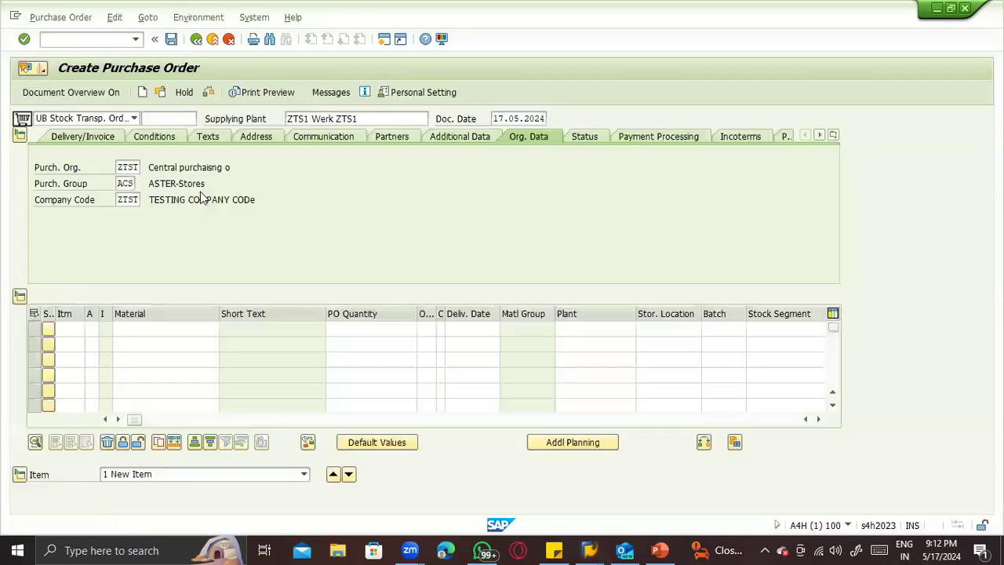
type("72")
key("Return")
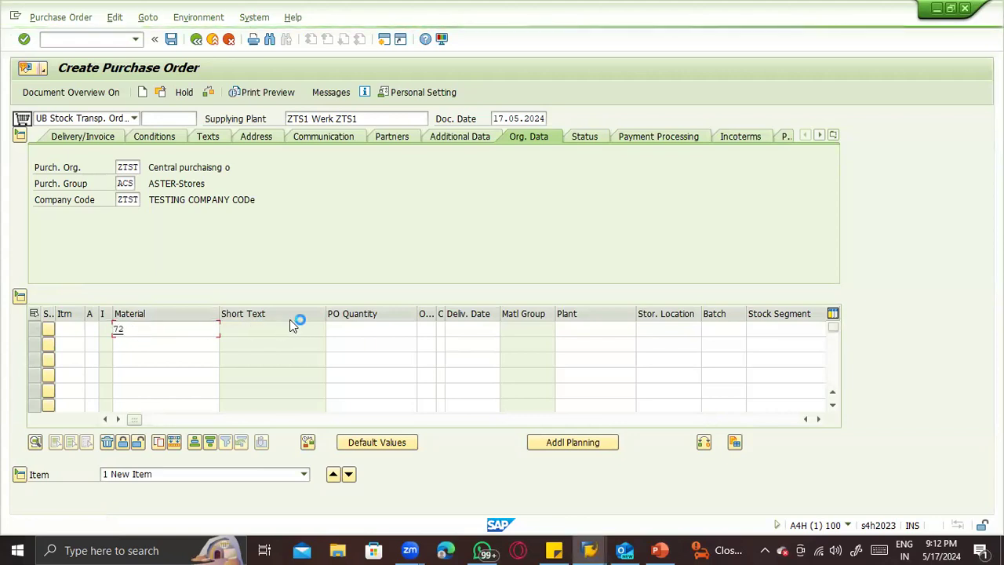
left_click(621, 331)
type("ZTS")
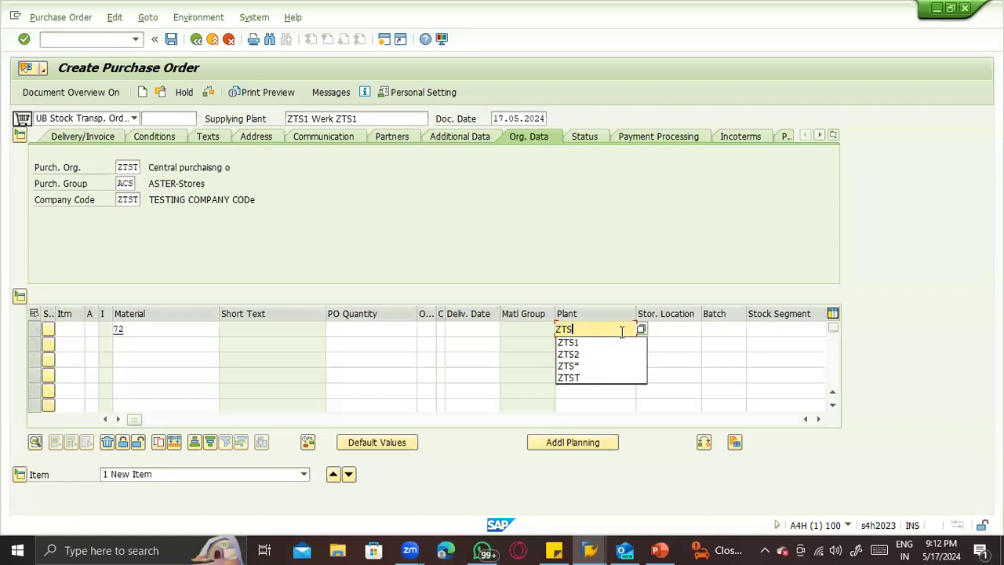
type("2")
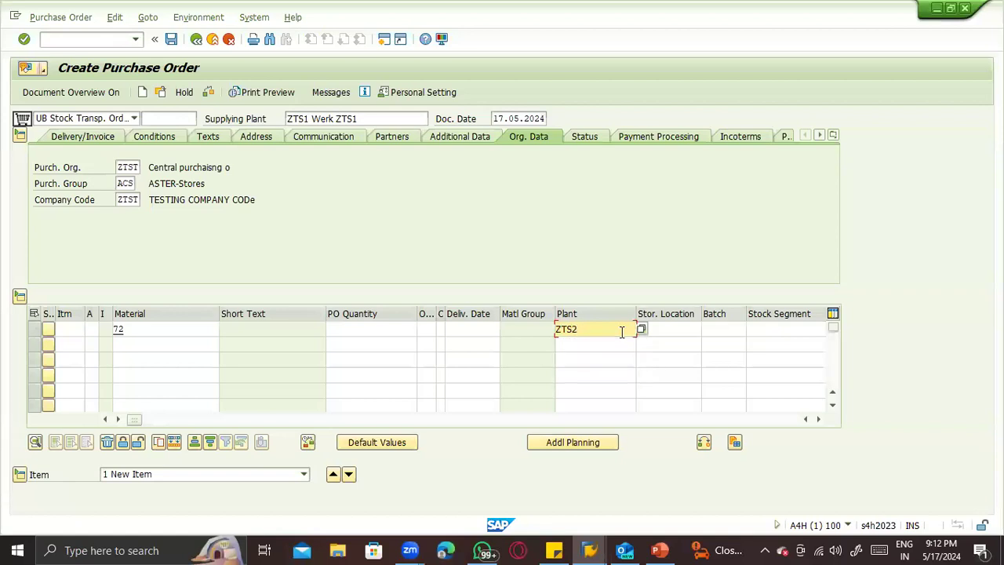
key("Return")
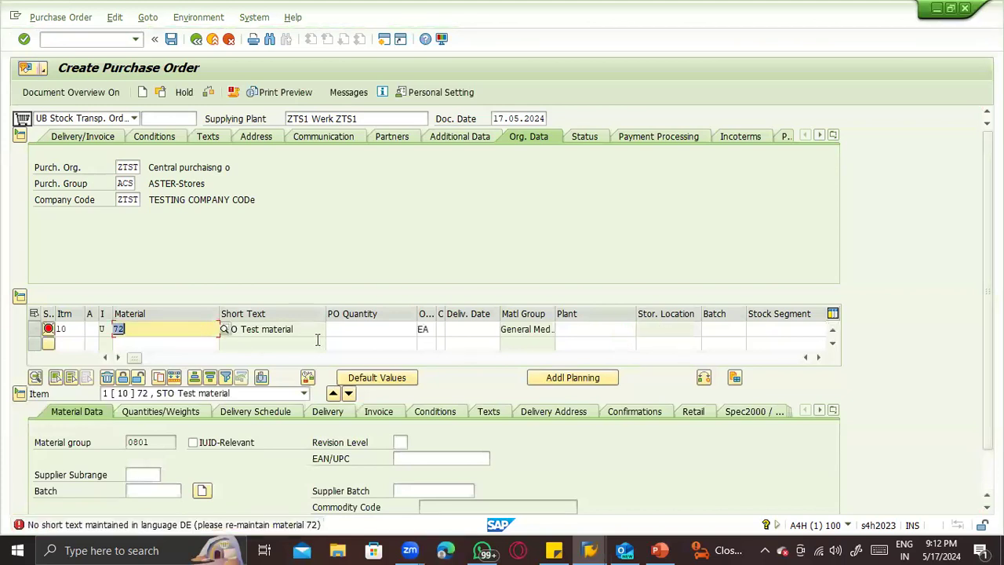
- Enter plant ZTS2 again for item 10 and set its PO quantity to 10
key("Tab")
key("Tab")
key("Tab")
key("Tab")
key("Tab")
key("Tab")
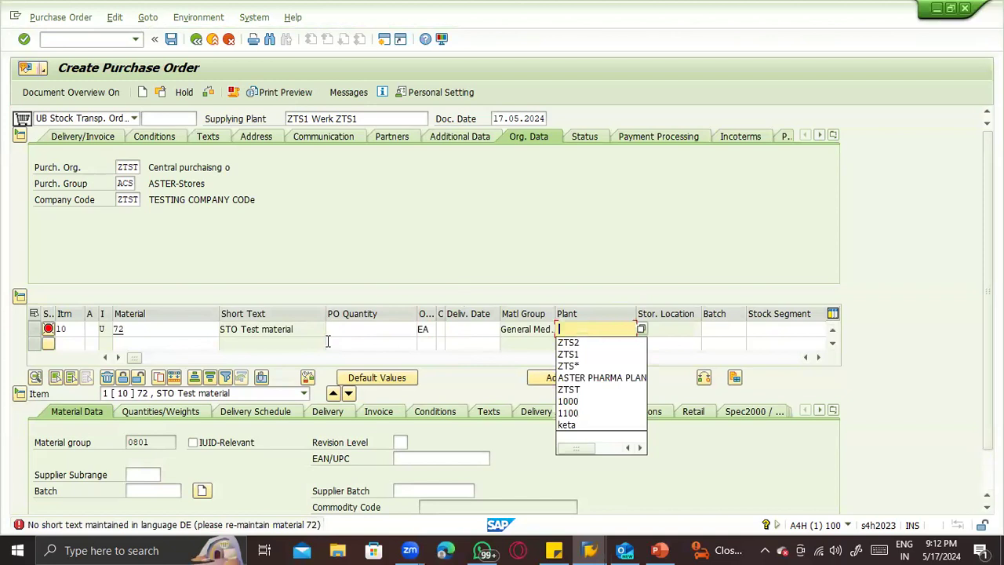
key("Down")
key("Return")
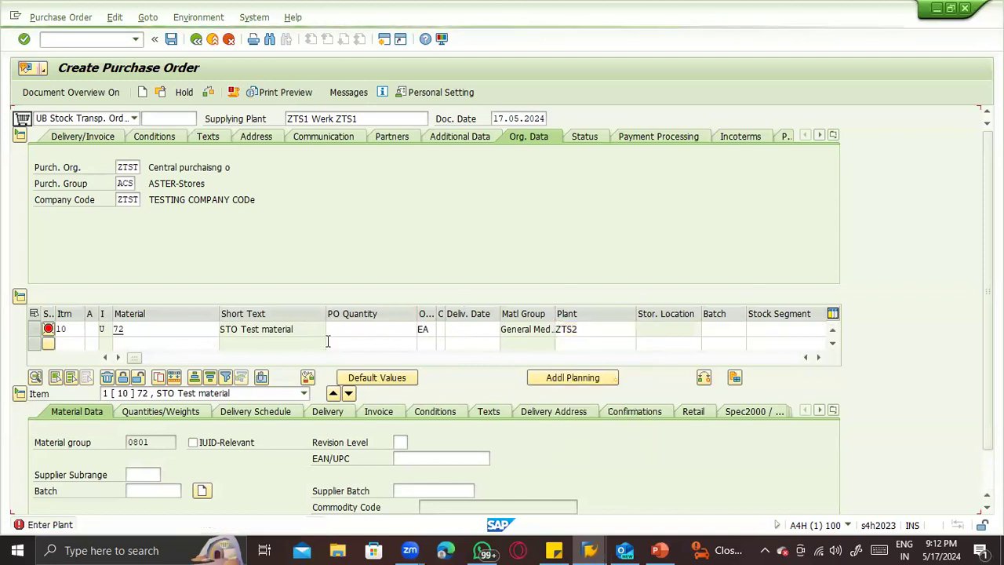
left_click(358, 328)
left_click(363, 342)
key("Return")
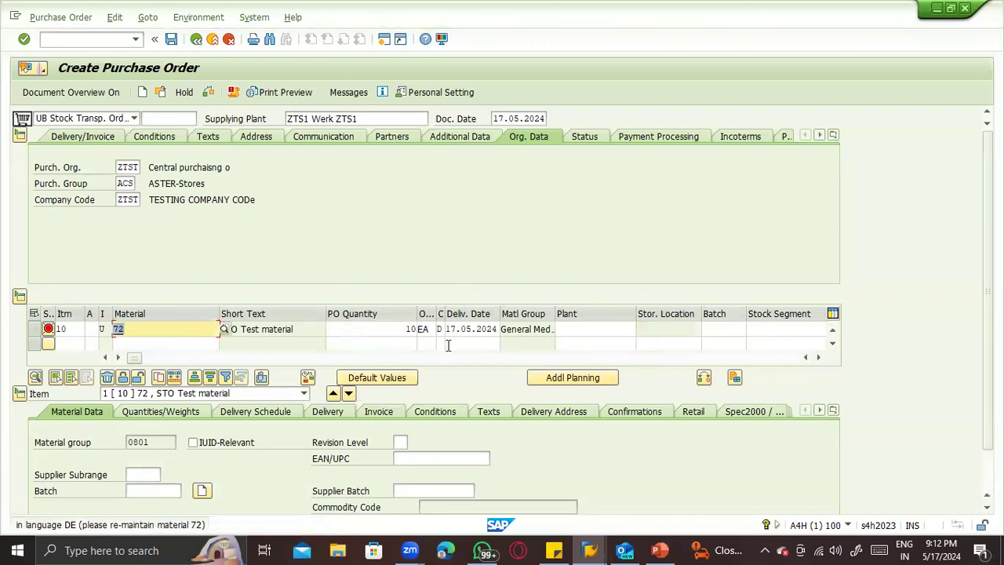
- Start transaction MM01 from the purchase order
left_click(651, 329)
left_click(66, 39)
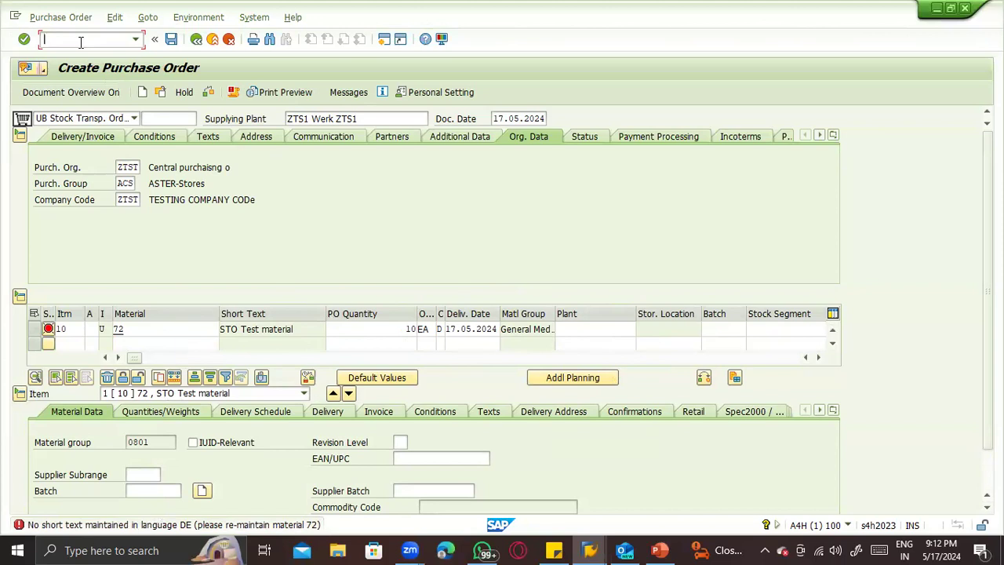
type("mm01")
key("Return")
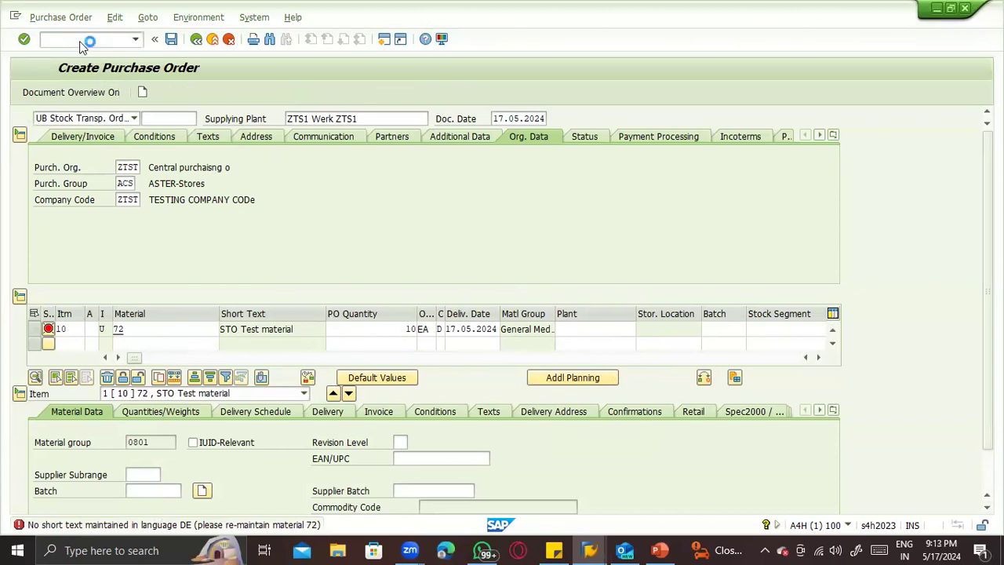
- Switch to transaction MM02 and open the additional data of material 72 from its Basic Data 1 view
left_click(81, 41)
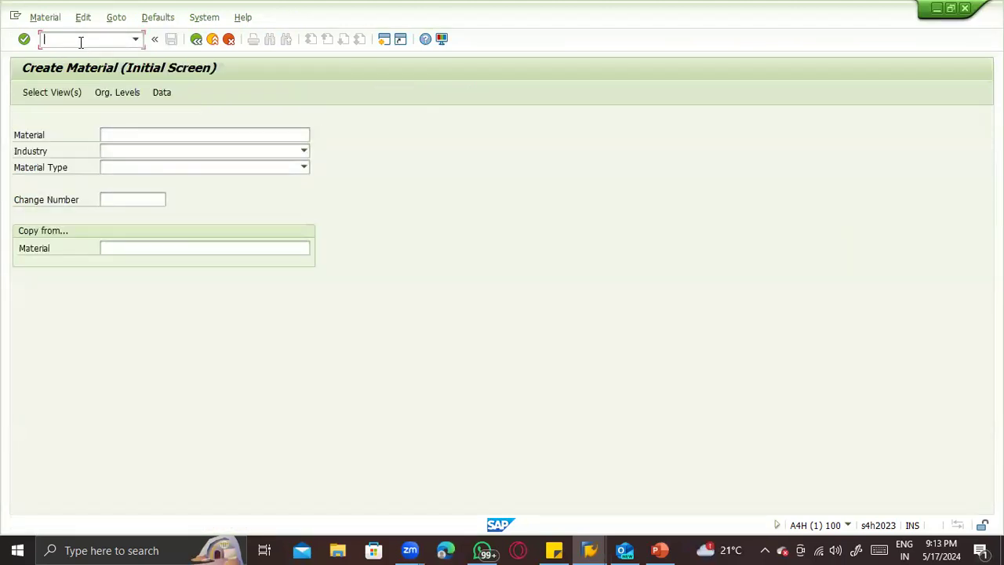
type("/nmm02")
key("Return")
key("Return")
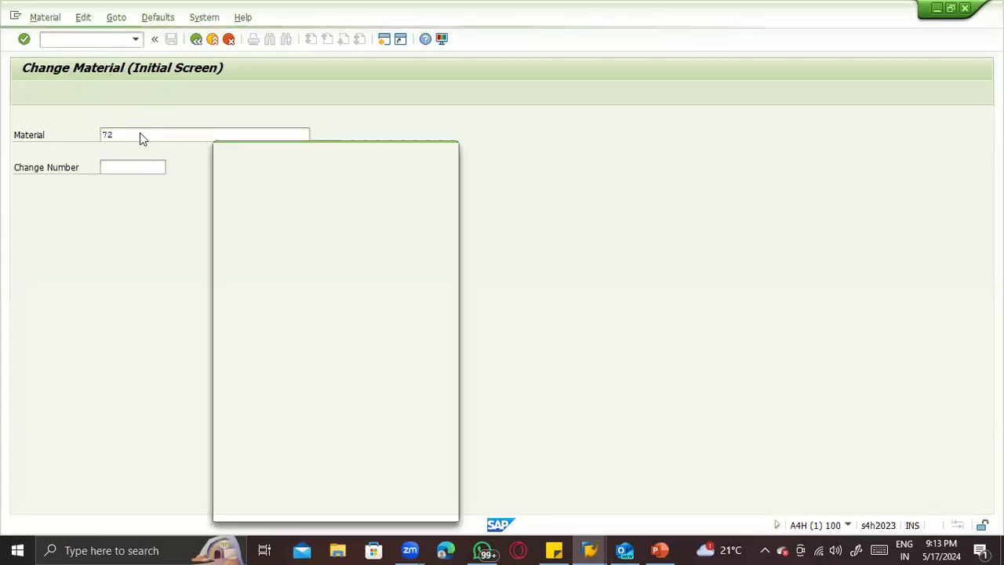
left_click(224, 190)
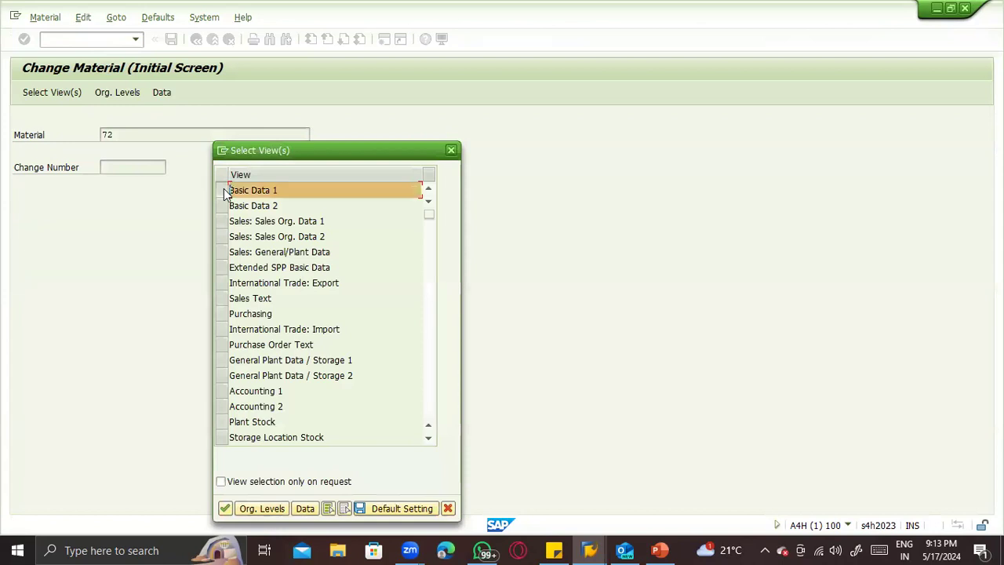
key("Return")
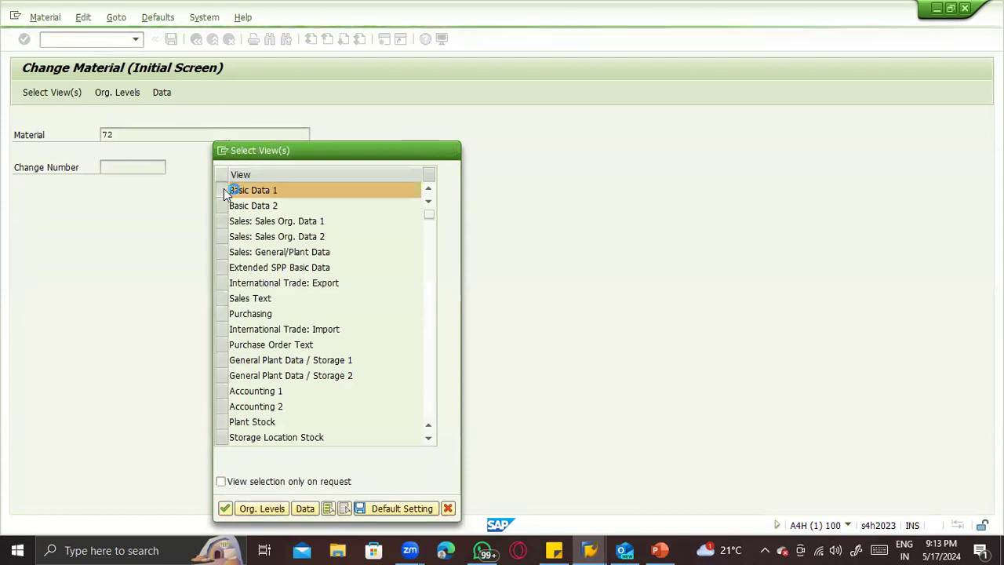
left_click(97, 92)
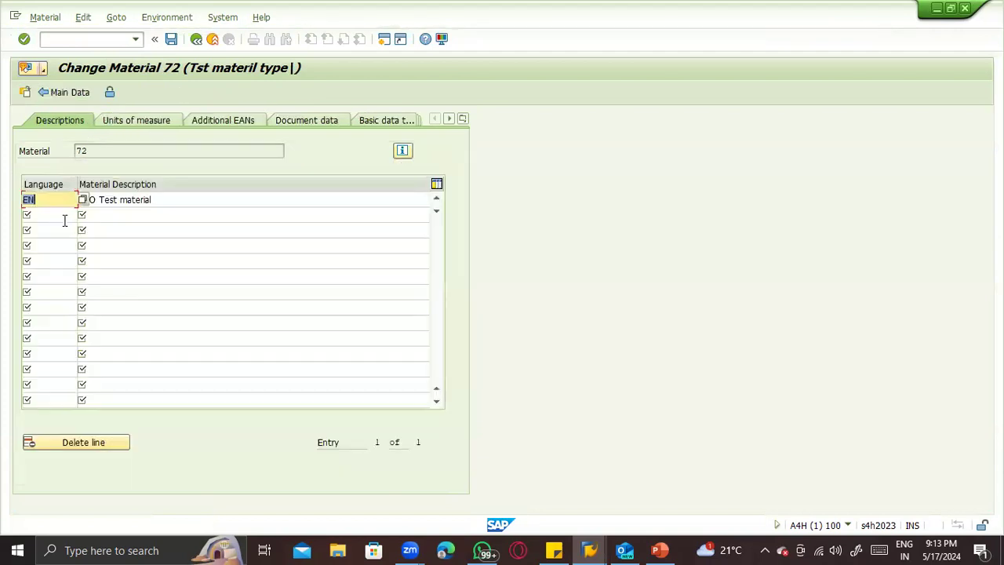
- Add a DE language description "STO material" to material 72 and save the material
left_click(64, 217)
type("DE")
key("Tab")
type("STO material")
key("Return")
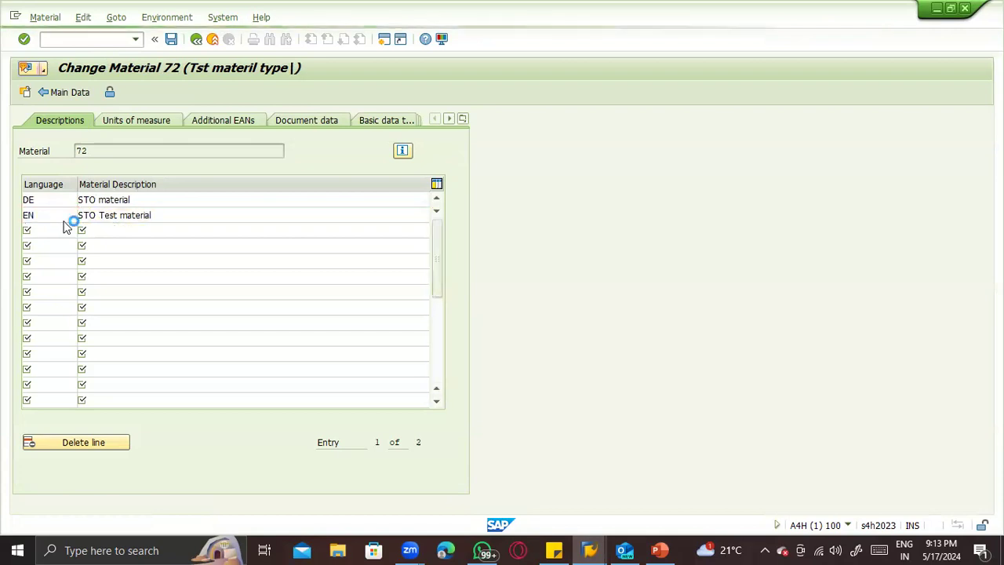
key("ctrl+s")
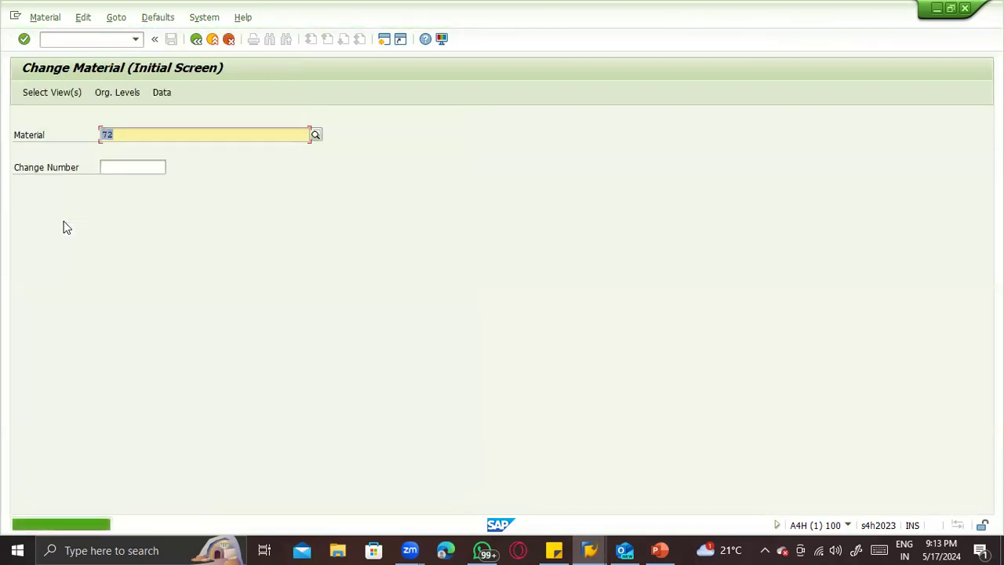
- Leave the material transaction, start ME21N and enter ZTS1 as the supplier
key("F3")
type("me21n")
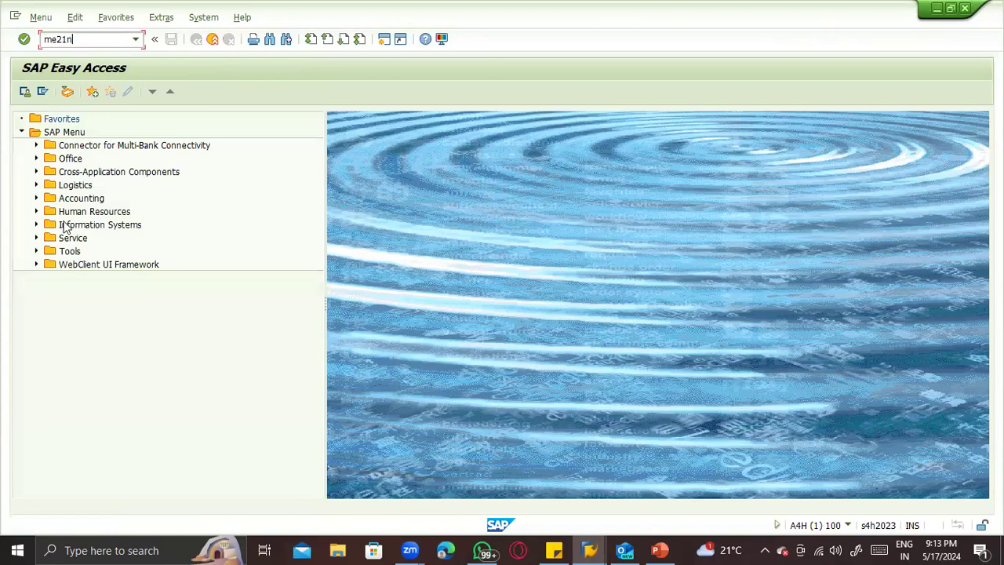
key("Return")
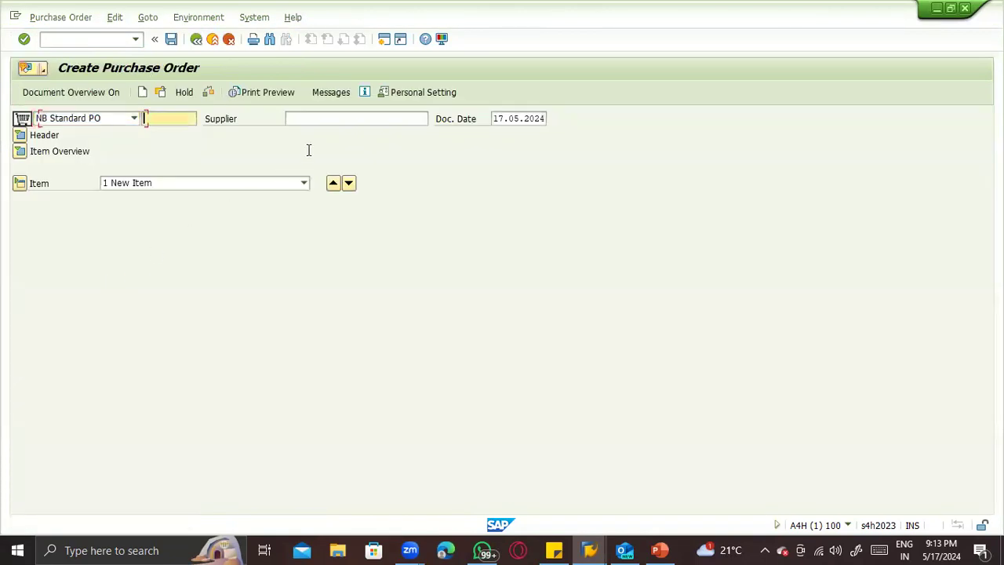
left_click(309, 133)
type("ZTS1")
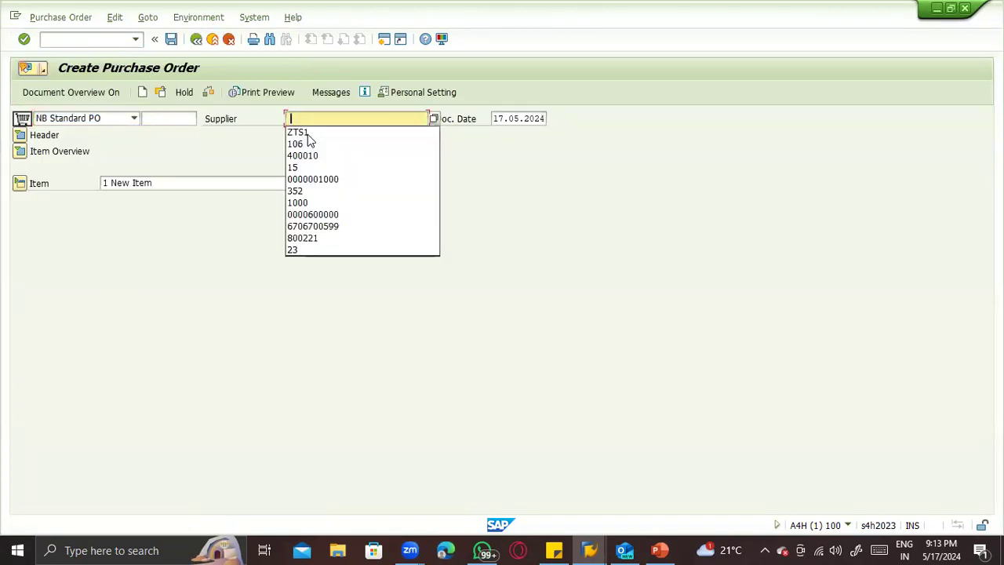
key("Return")
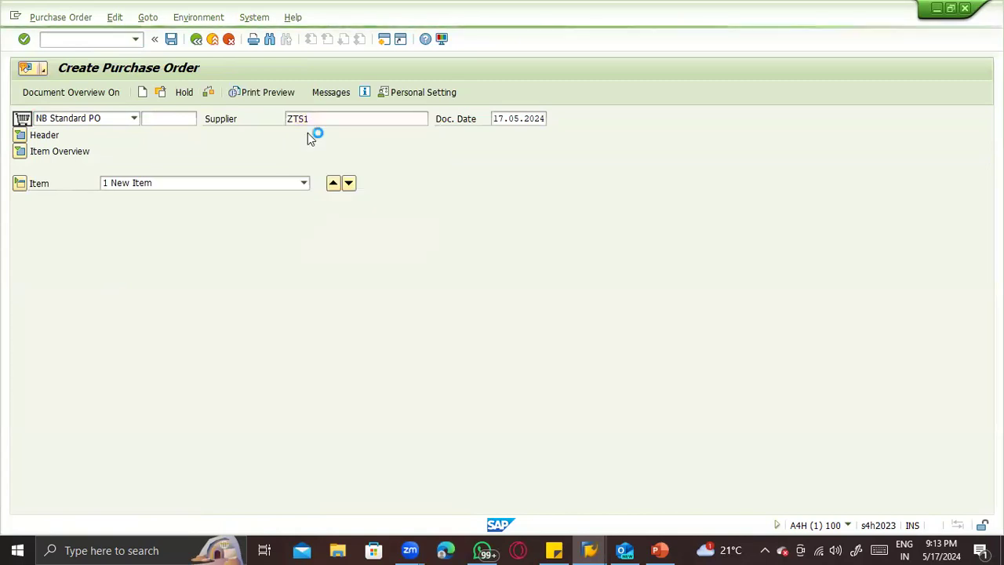
- Fill the organizational data with purchasing organization ZTST, purchasing group ACS and company code ZTST
key("Down")
key("Return")
key("Return")
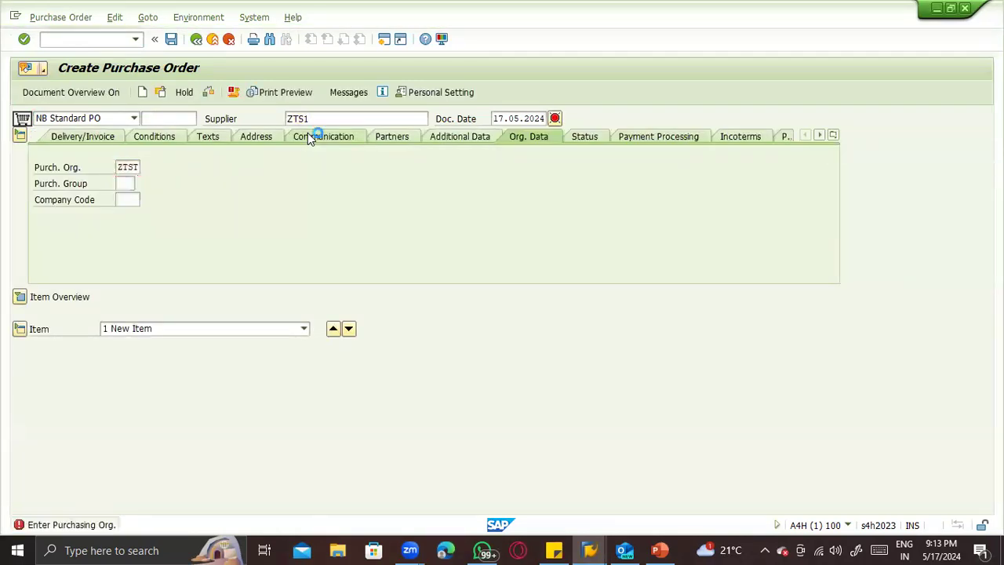
key("space")
key("Down")
key("Return")
key("Return")
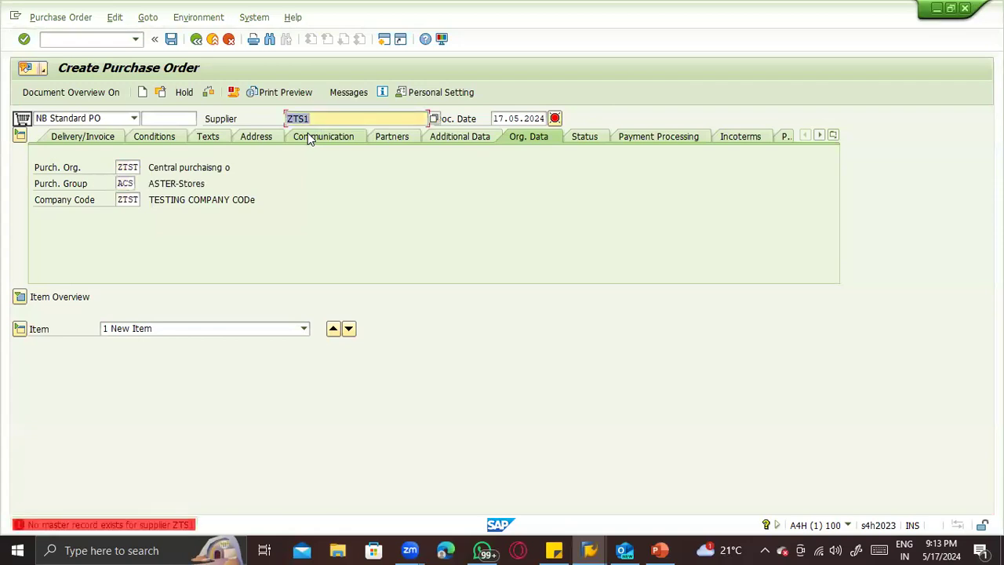
- Expand the item overview of the purchase order and go to the first line's item category
left_click(96, 39)
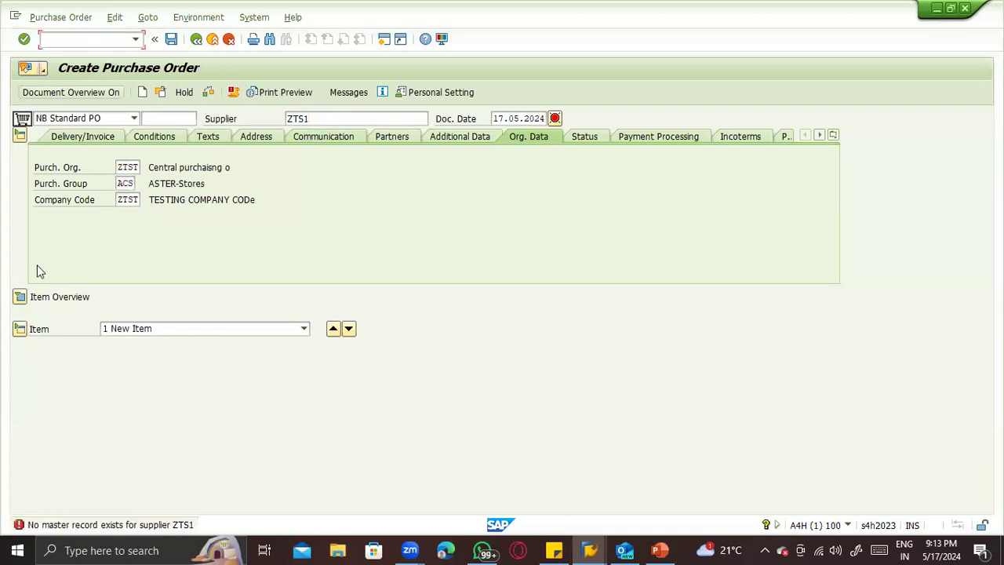
left_click(21, 296)
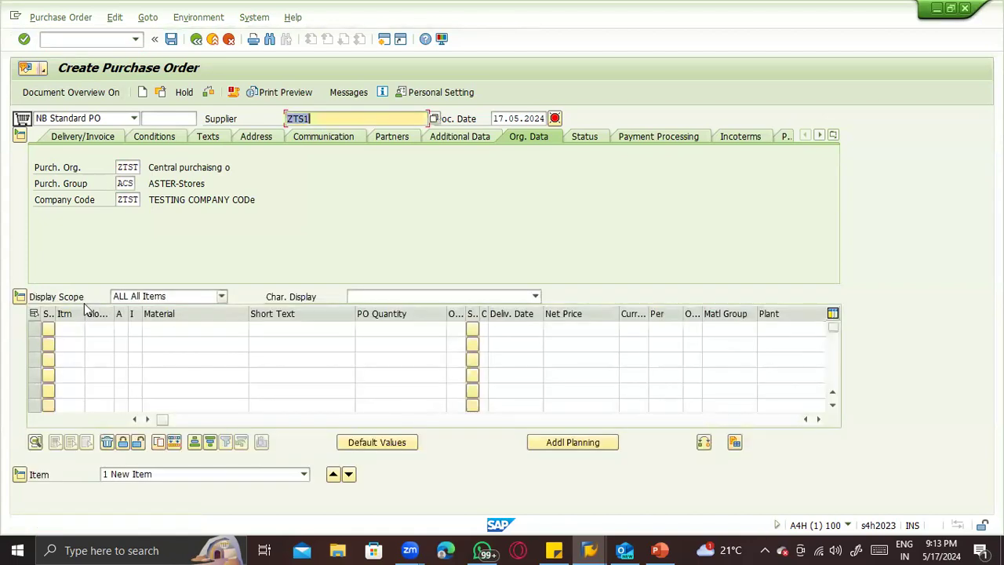
left_click(158, 329)
key("shift+Tab")
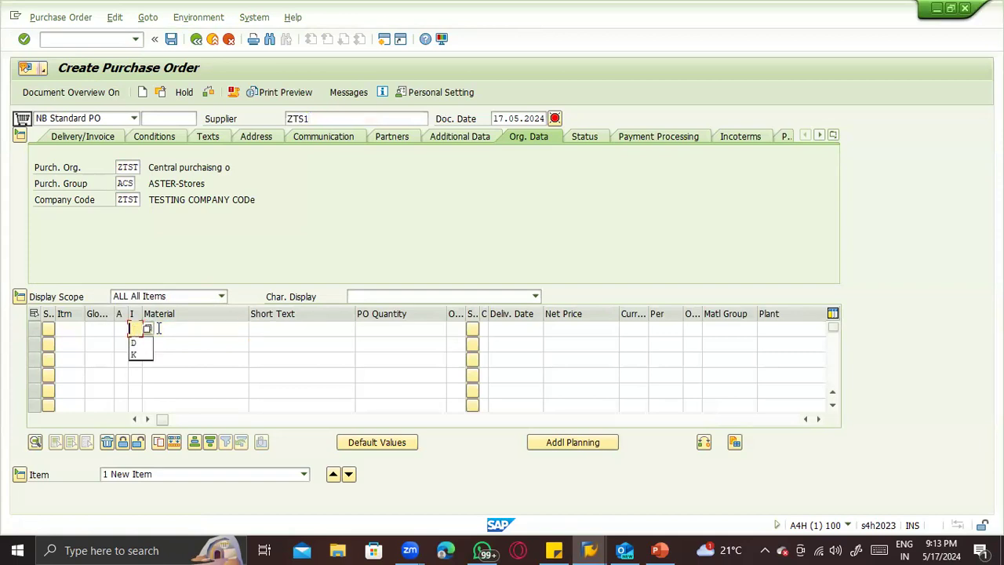
- Change the order's document type to UB2 Enh. Rets STO IC
left_click(132, 118)
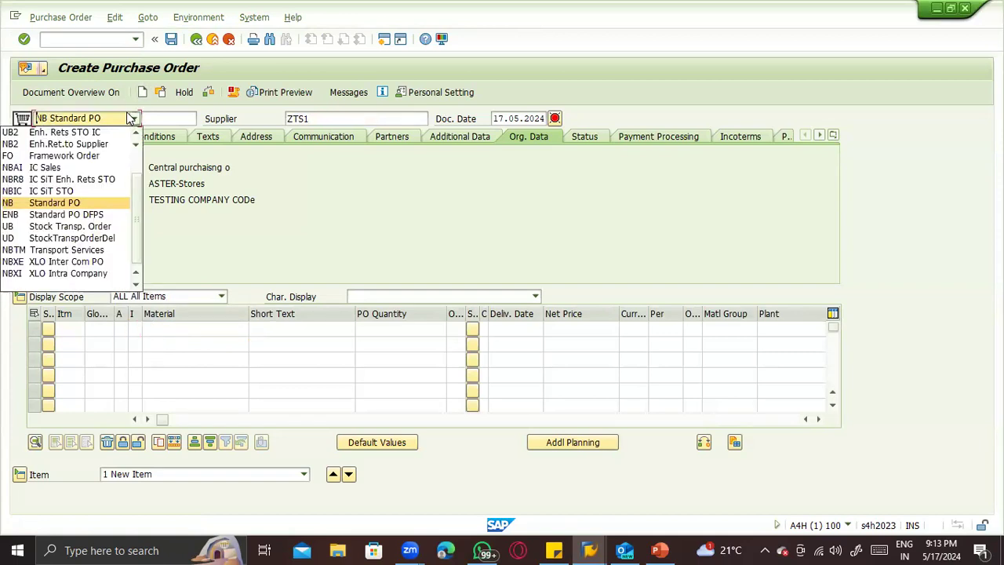
key("Down")
key("Down")
key("Down")
key("Down")
key("u")
key("Return")
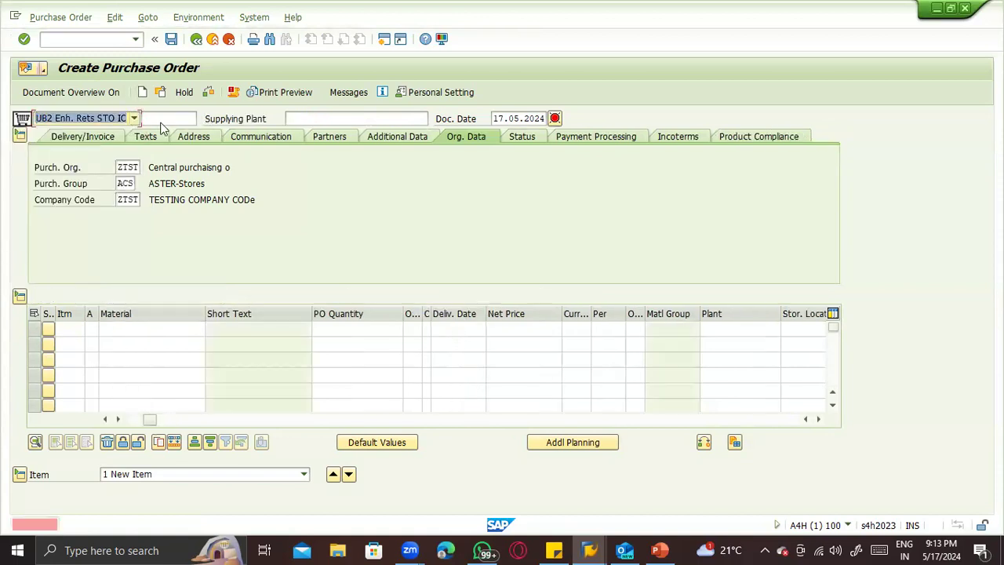
- Set the document type to UB Stock Transp. Order and enter ZTS1 as the supplying plant
left_click(88, 118)
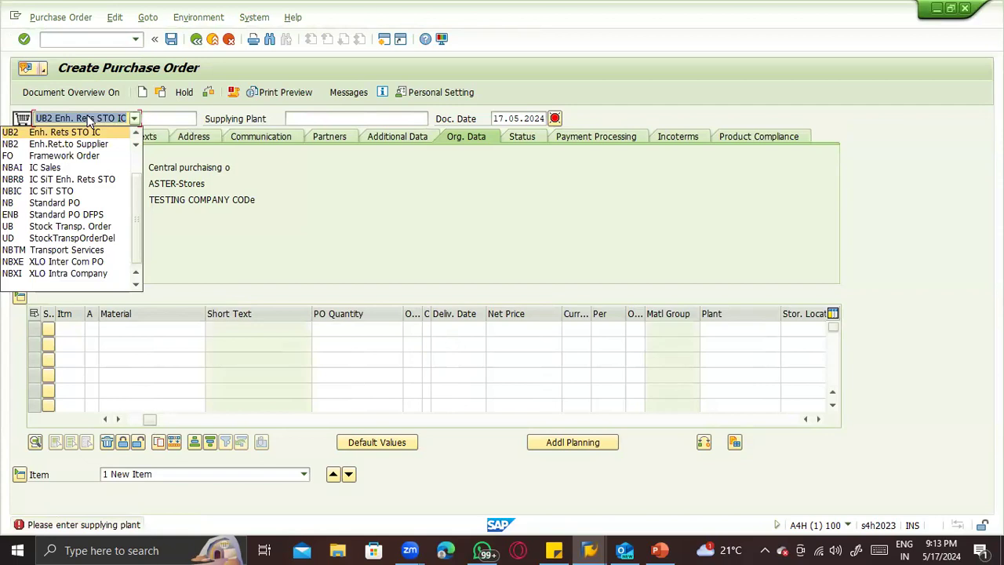
key("Up")
key("Up")
key("Up")
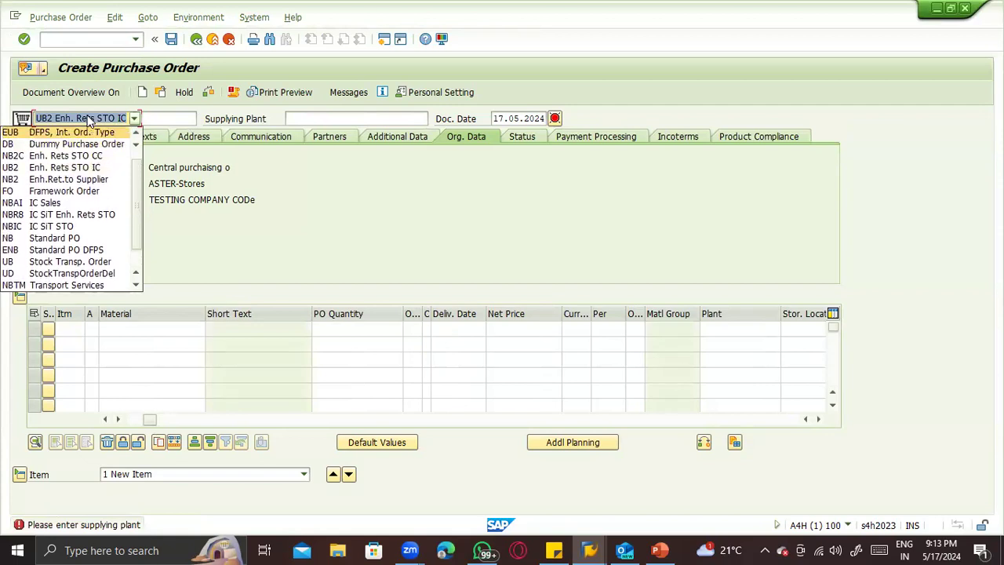
key("Up")
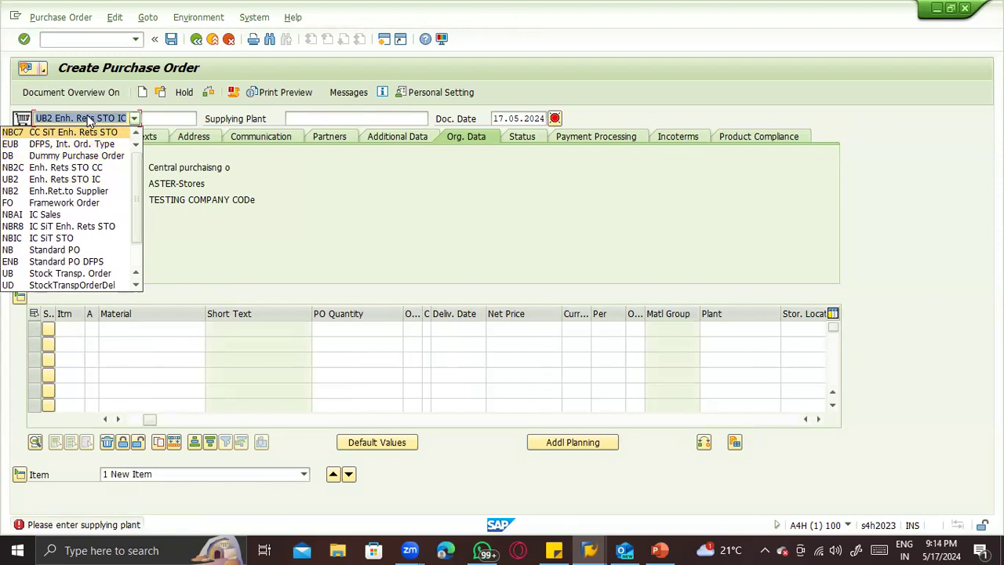
left_click(28, 272)
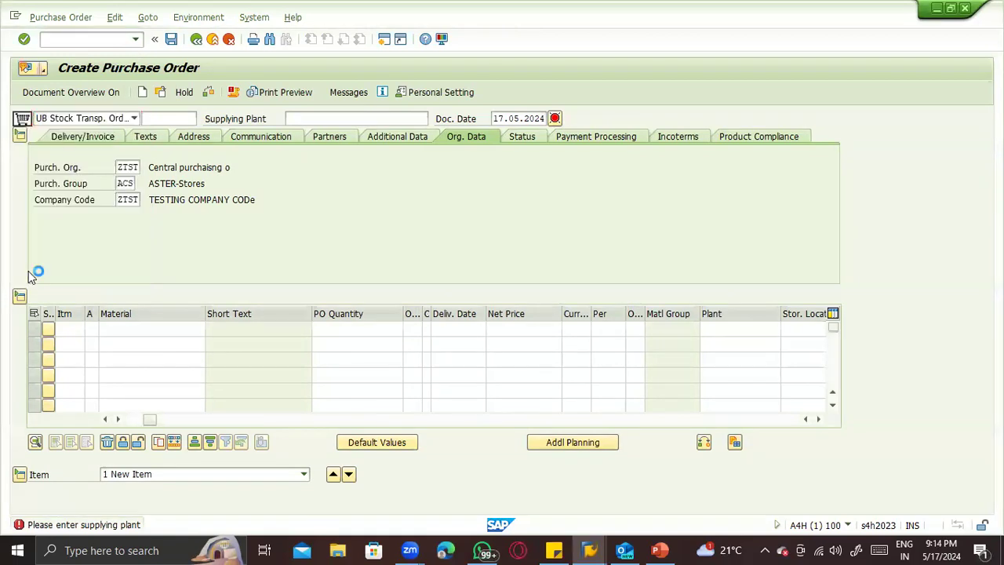
left_click(296, 119)
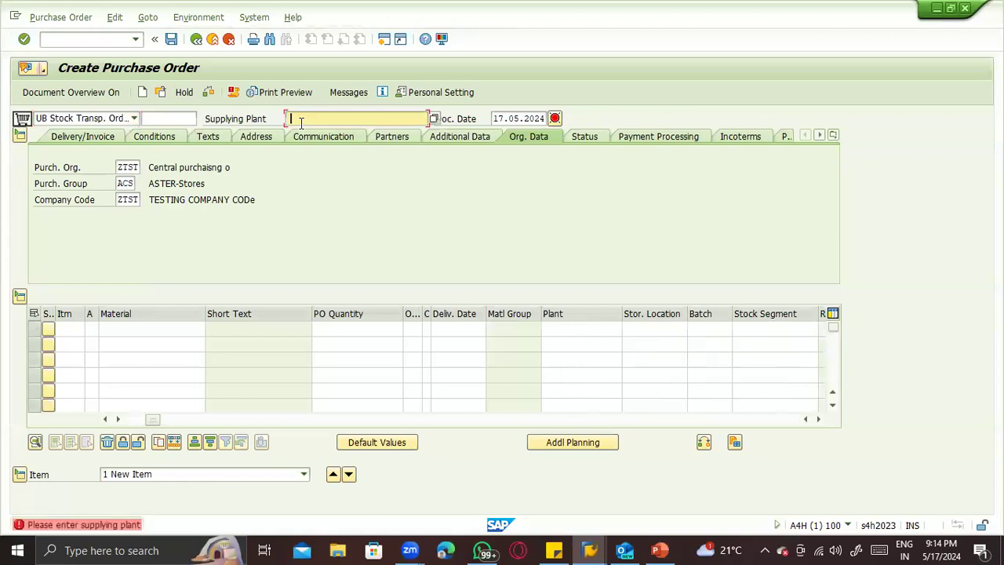
left_click(306, 132)
key("Return")
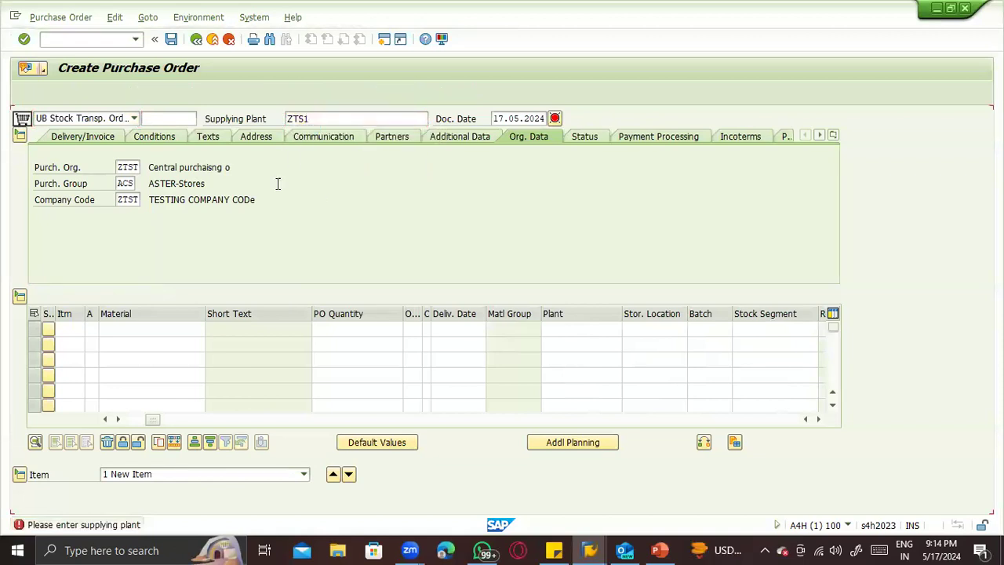
- Enter material 72 in the first item line with storage location ZTS2 and plant ZTS2
left_click(132, 326)
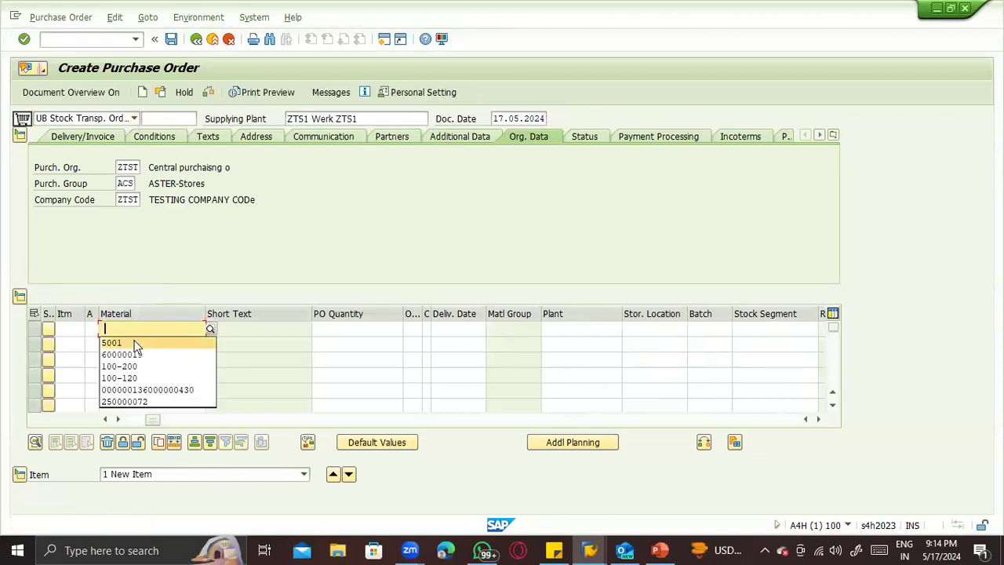
left_click(132, 326)
type("72")
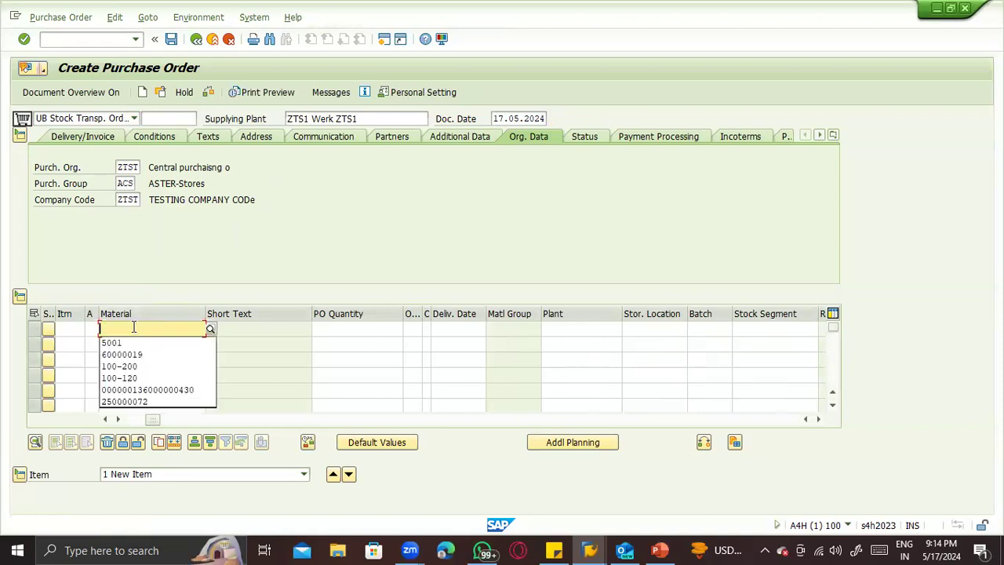
key("Return")
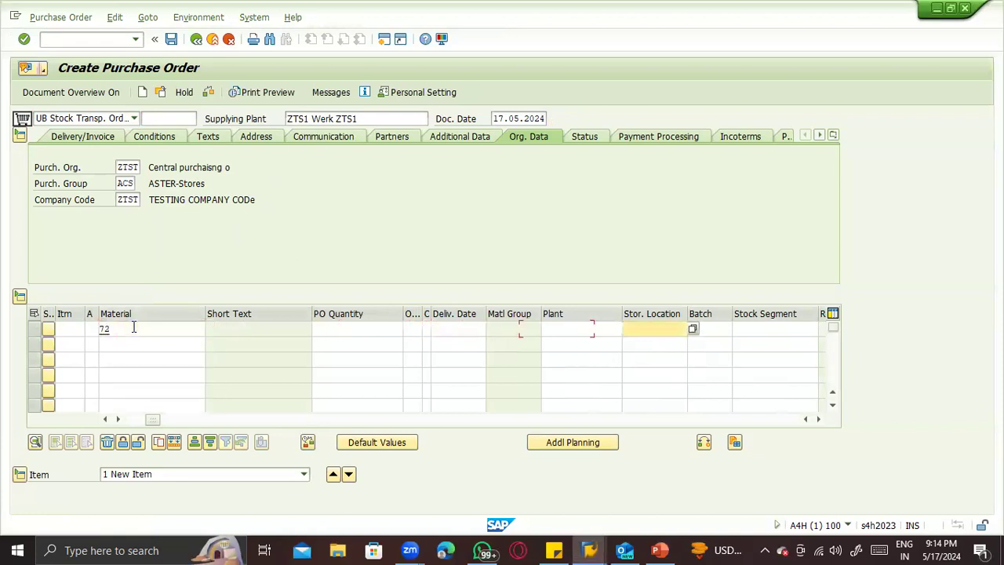
type("ZTS2")
key("shift+Tab")
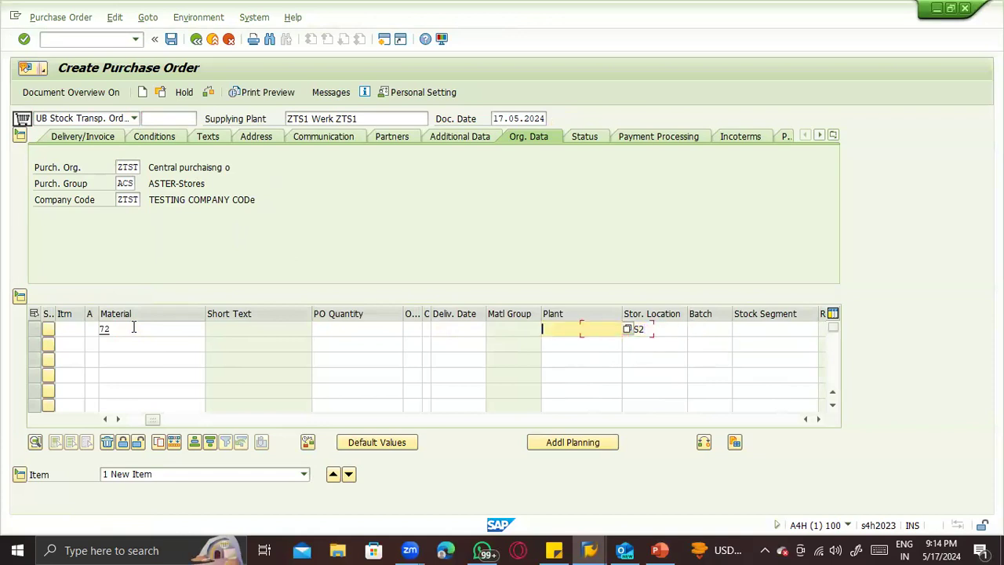
type("ZTS2")
key("Return")
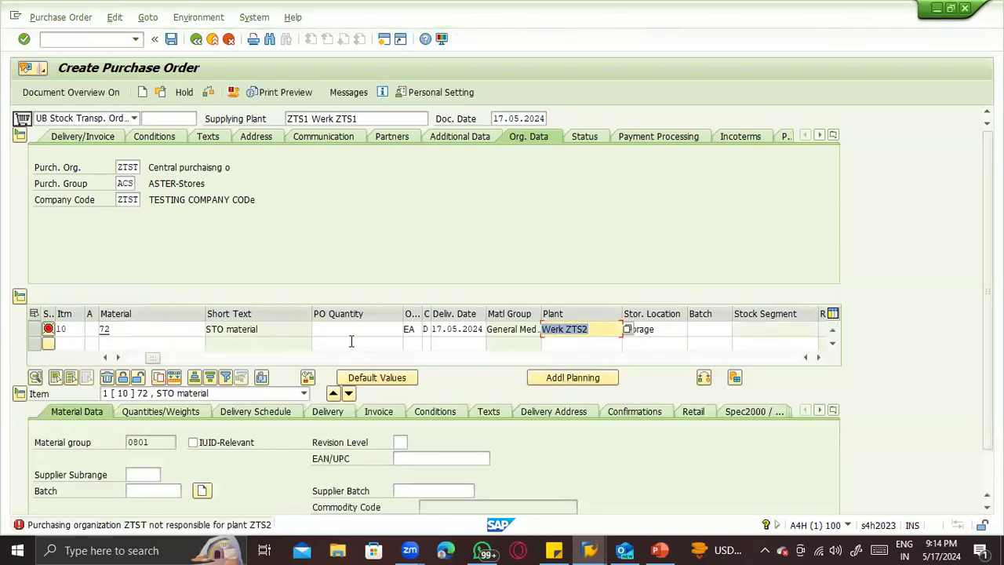
- Change the purchasing organization to ZTS2 and set the PO quantity of item 10 to 100
left_click(131, 168)
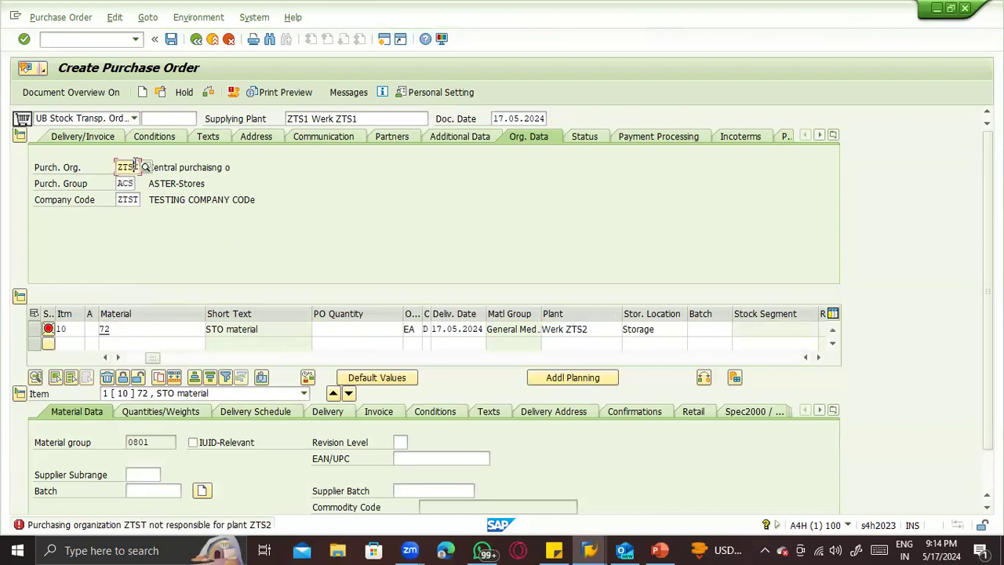
type("2")
key("Return")
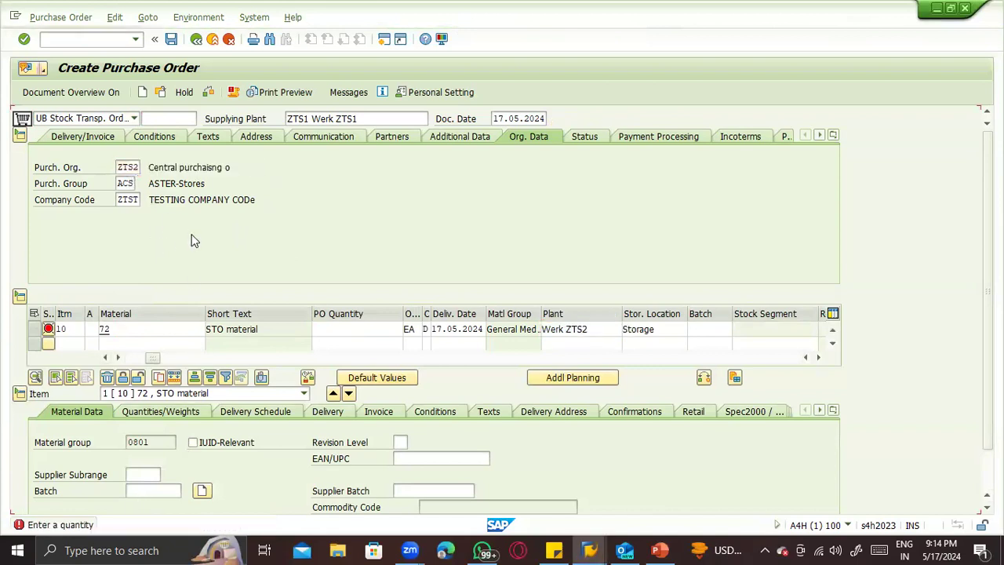
type("100")
key("Return")
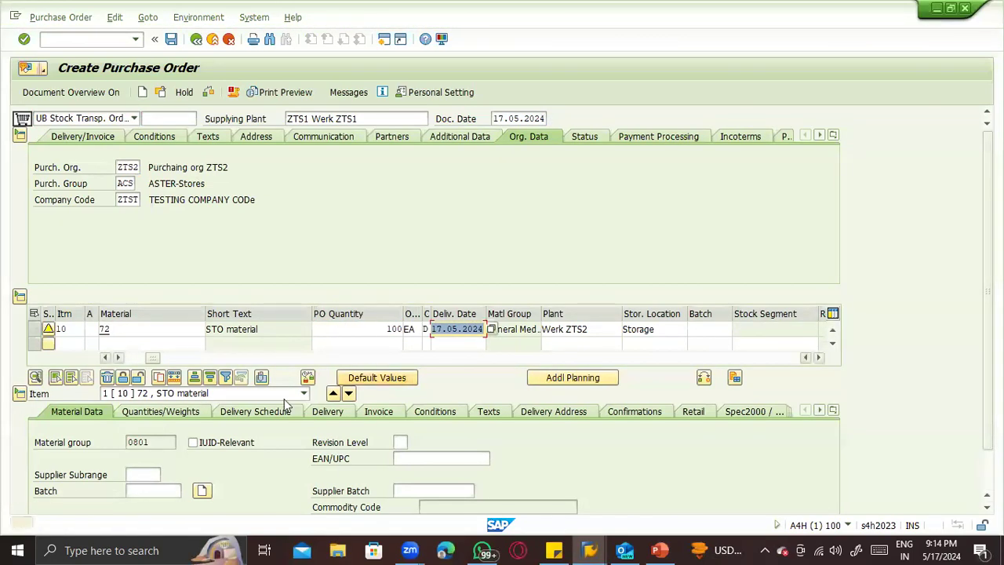
left_click(833, 412)
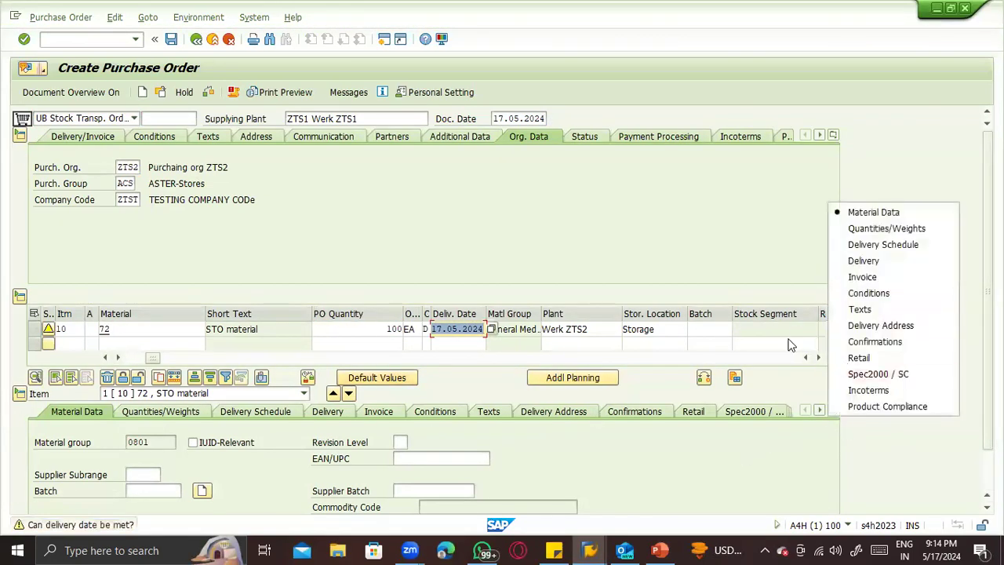
left_click(428, 210)
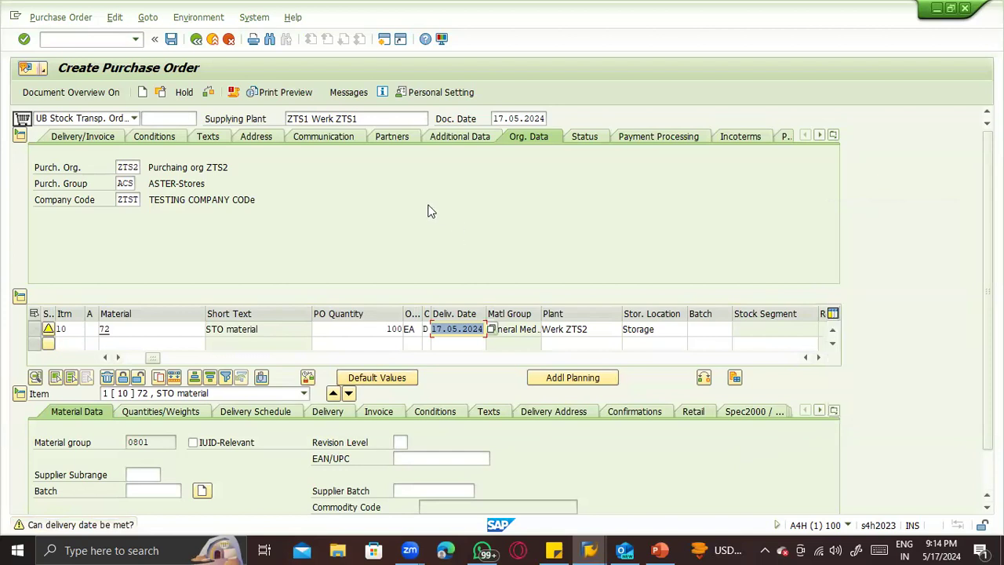
left_click(76, 119)
left_click(346, 112)
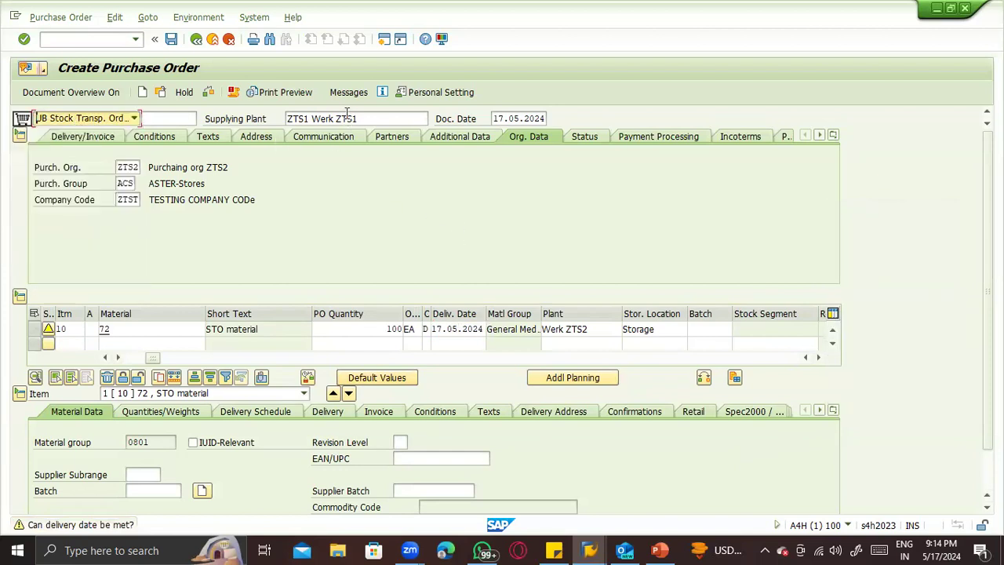
- Review the order's purchasing organization, item material, supplying plant and receiving plant
left_click(134, 168)
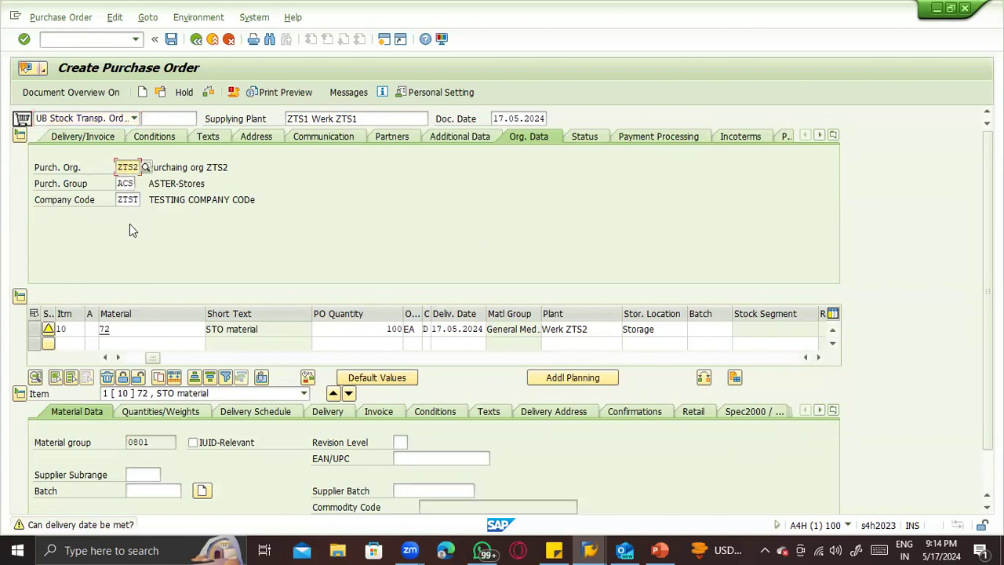
left_click(102, 329)
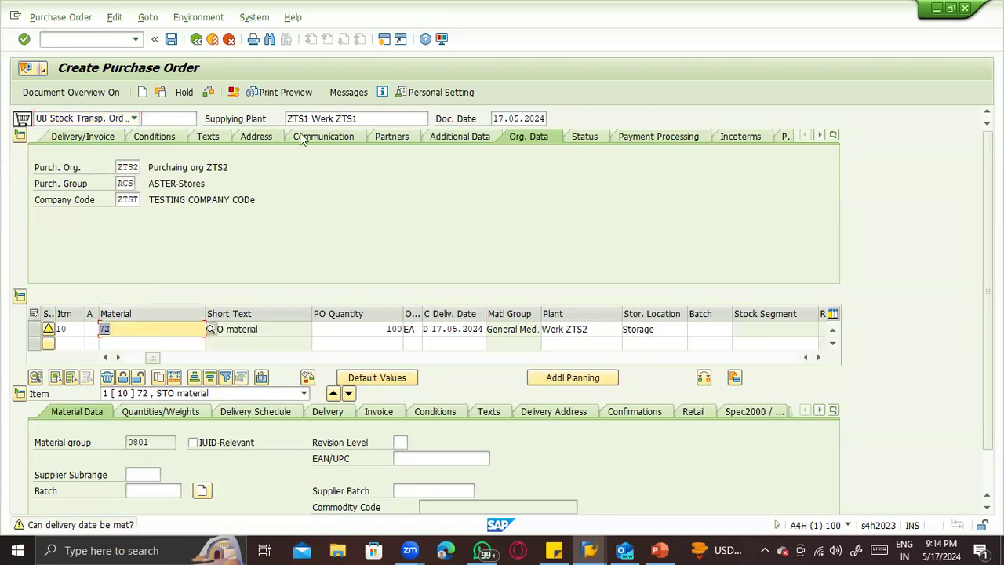
left_click_drag(365, 114, 282, 118)
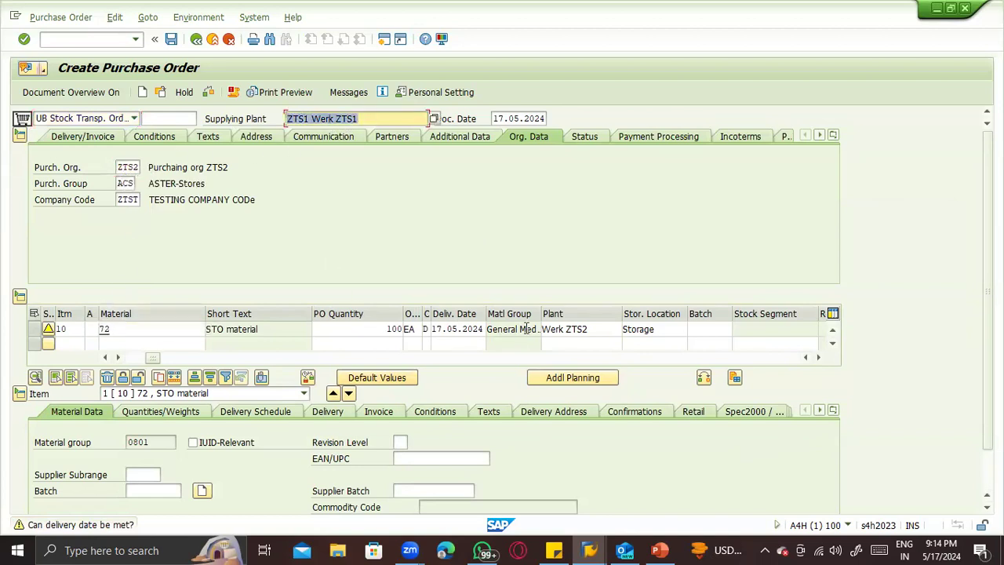
left_click_drag(588, 329, 531, 318)
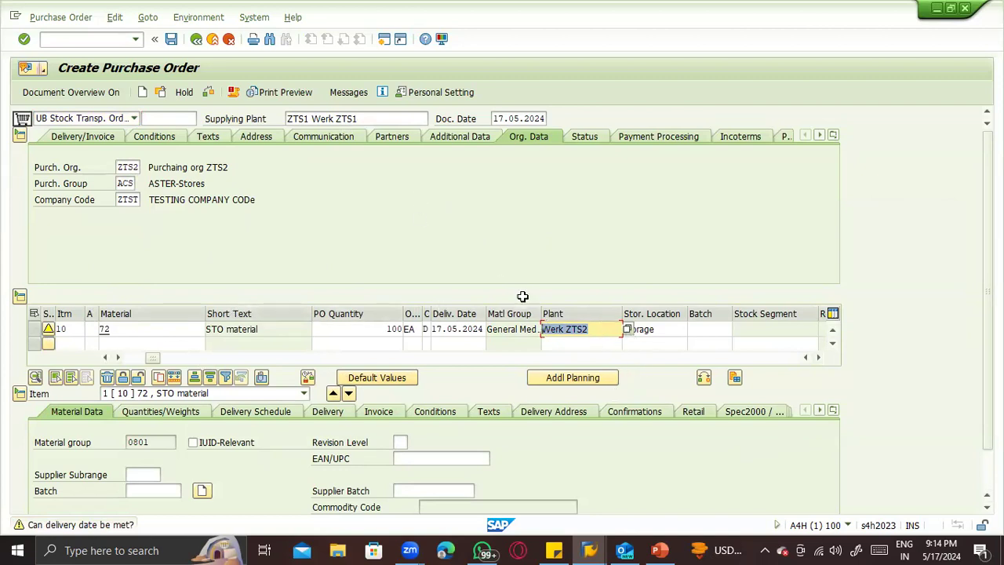
- Switch to the PowerPoint presentation and review the MM route and the same-company-code SD and MM route on the stock transfer slide
left_click(660, 550)
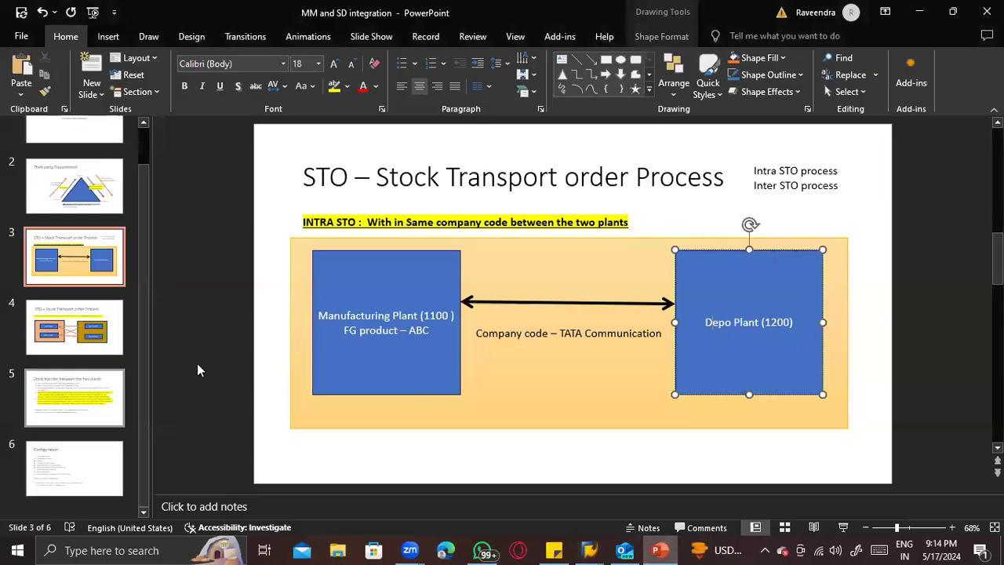
left_click(70, 453)
left_click(76, 389)
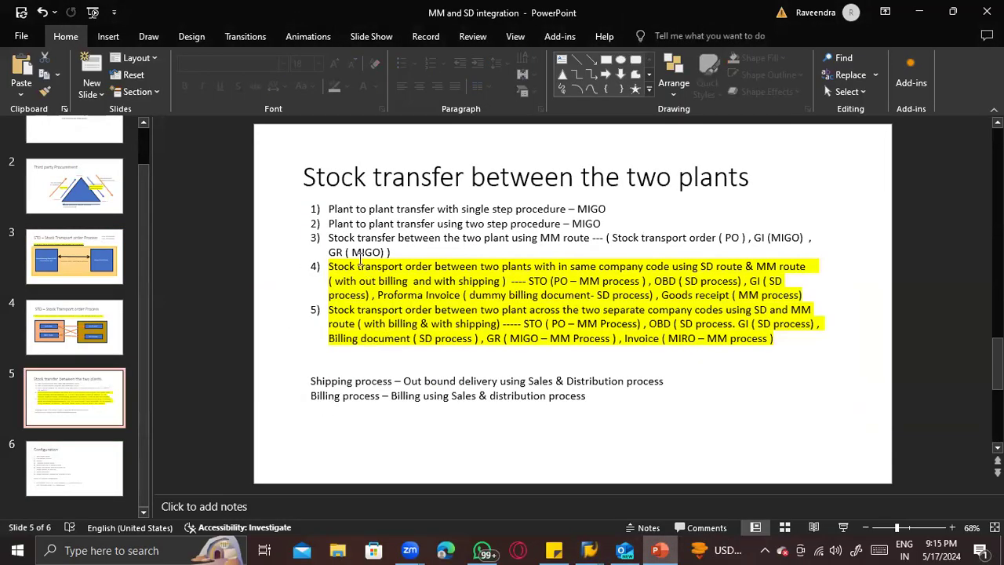
left_click(330, 237)
left_click_drag(331, 237, 396, 251)
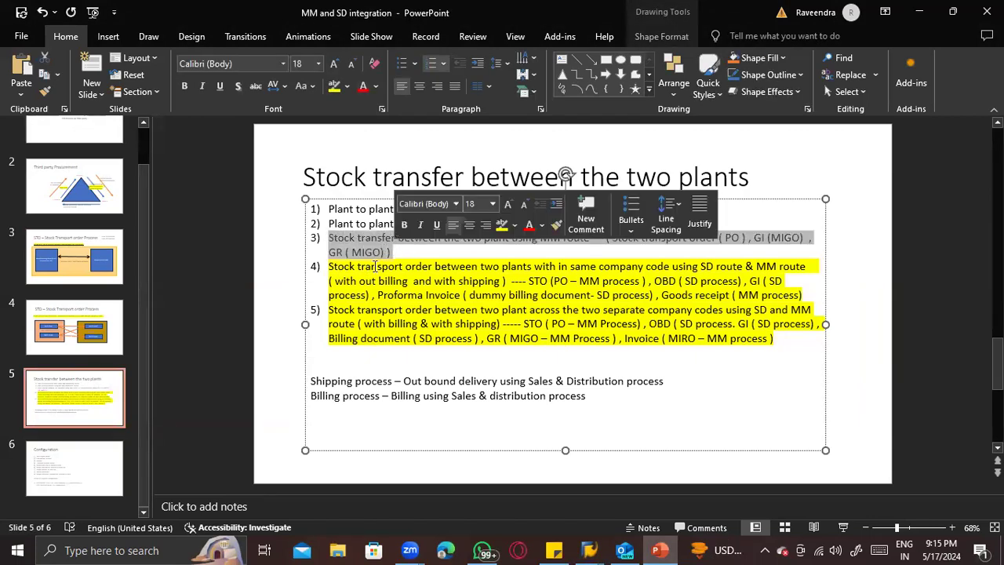
left_click_drag(329, 266, 802, 298)
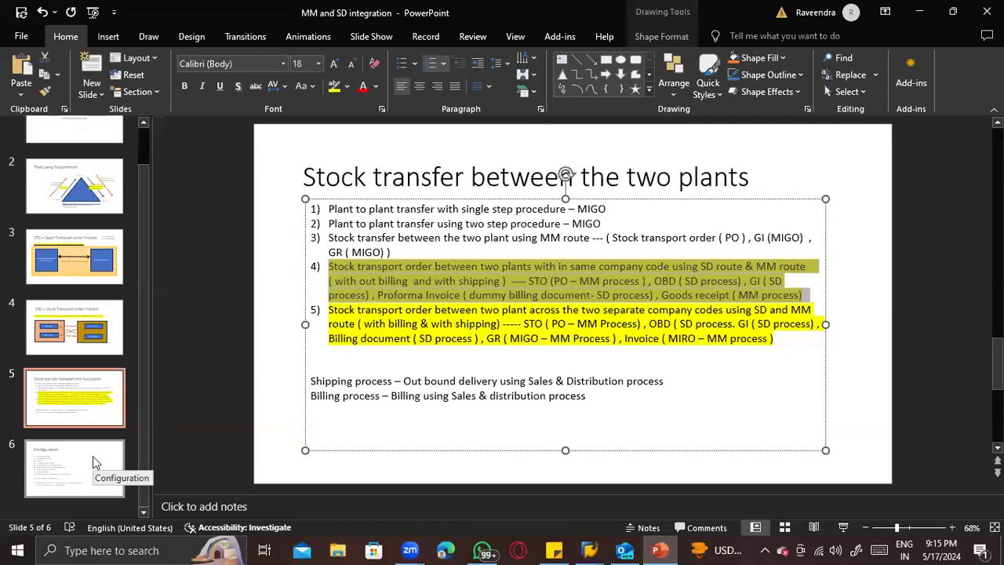
- Go to the Configuration slide and start editing its INTRA STO process configuration notes
left_click(93, 456)
type(",")
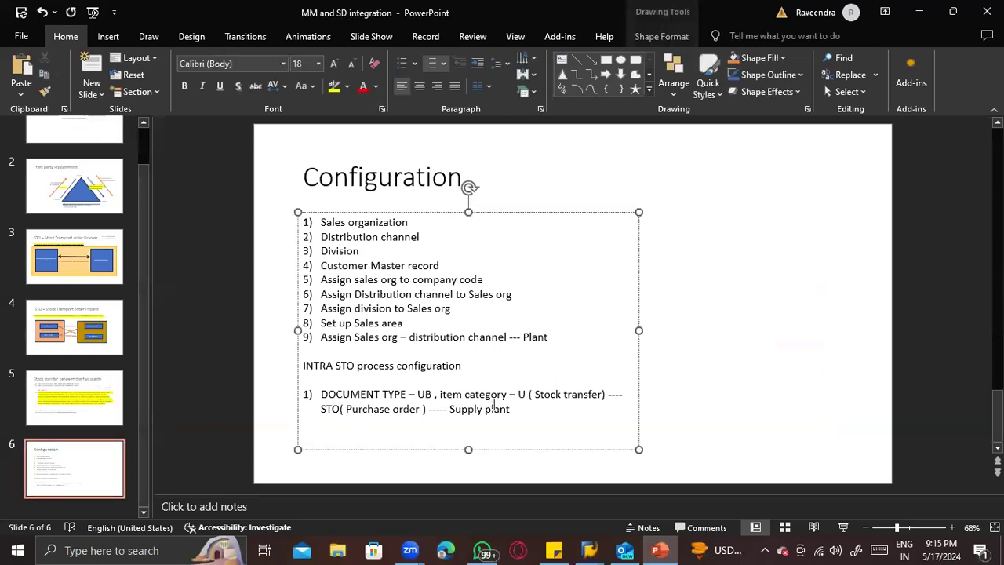
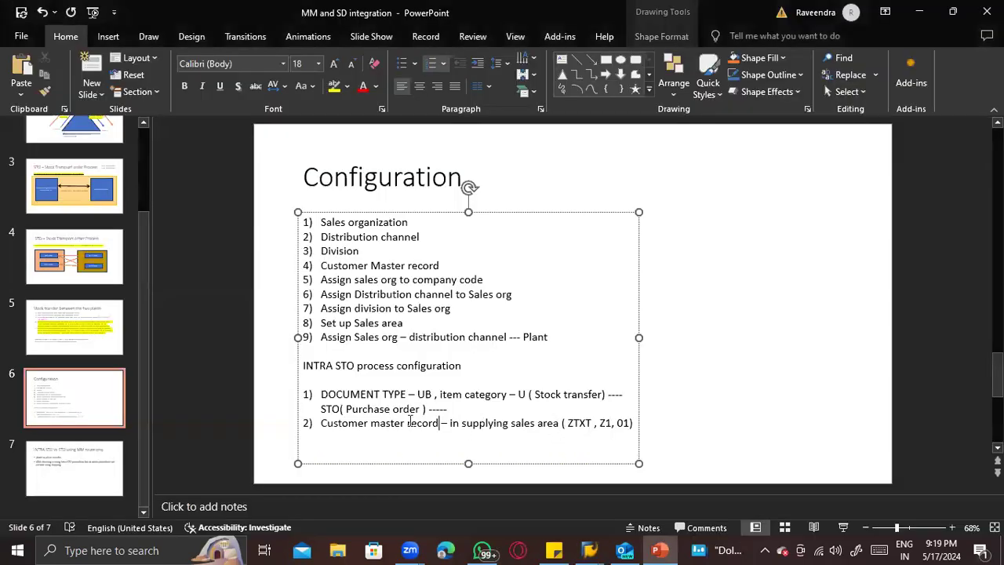
- Add the customer number in parentheses after "Customer master record" in the second INTRA STO configuration note
type("121")
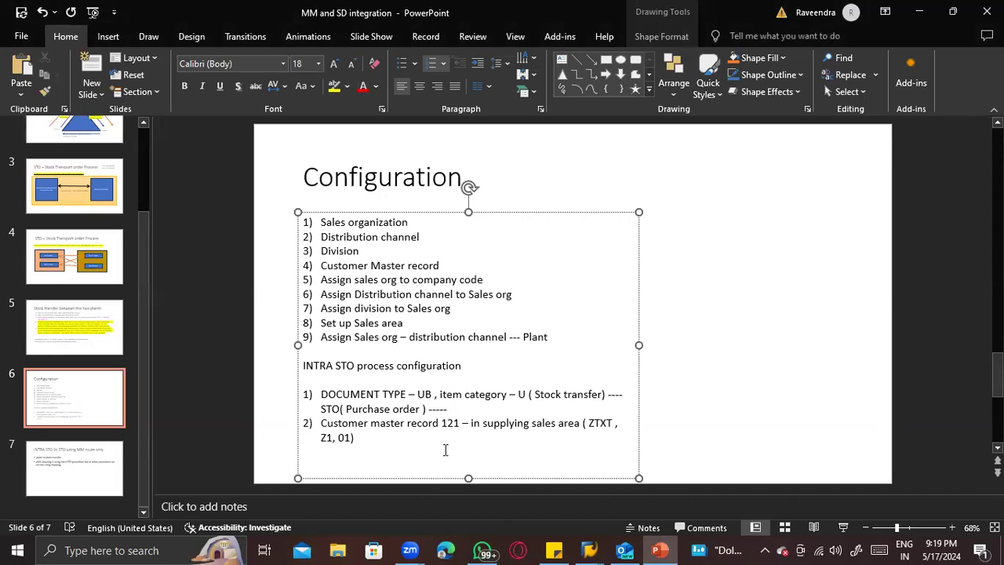
type(")")
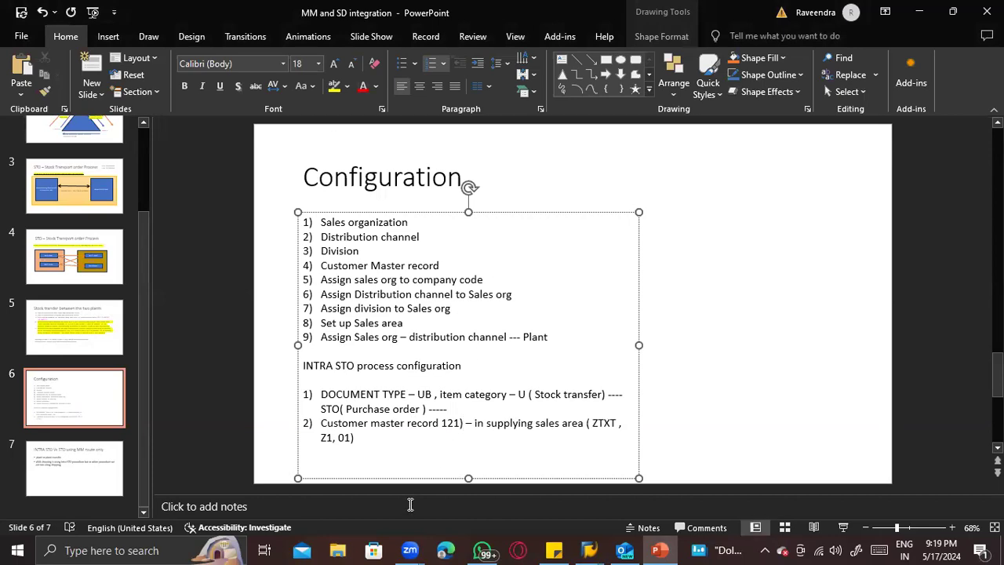
left_click(445, 426)
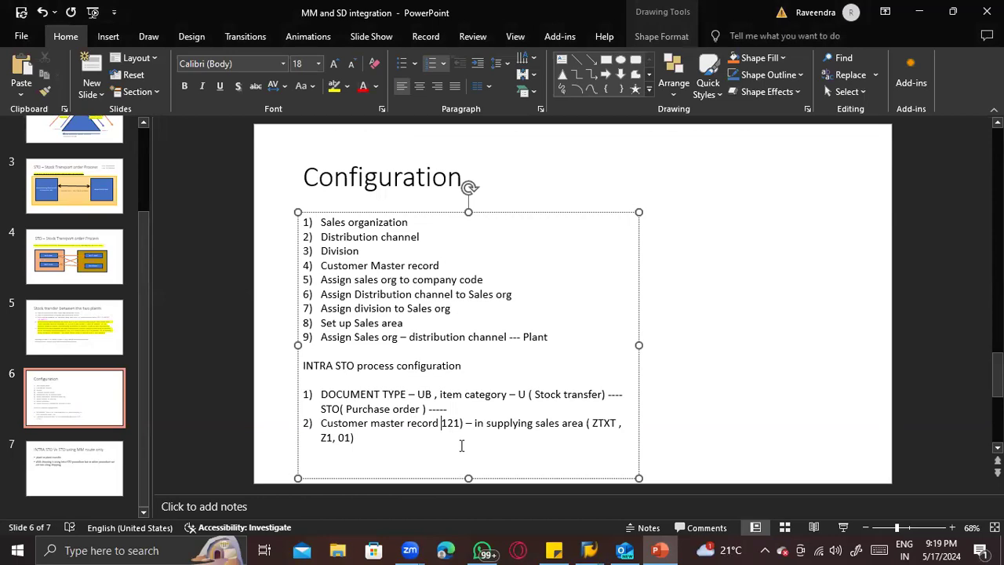
type("(")
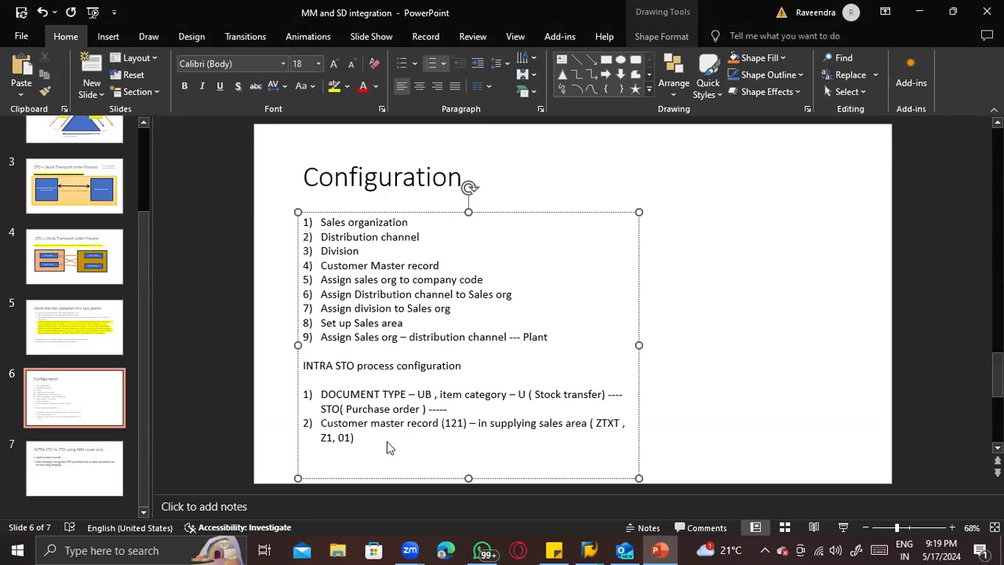
- Switch to the SAP business partner record "Customer for STO" and put it into change mode
key("alt+Tab")
key("alt+Tab")
key("Tab")
key("Tab")
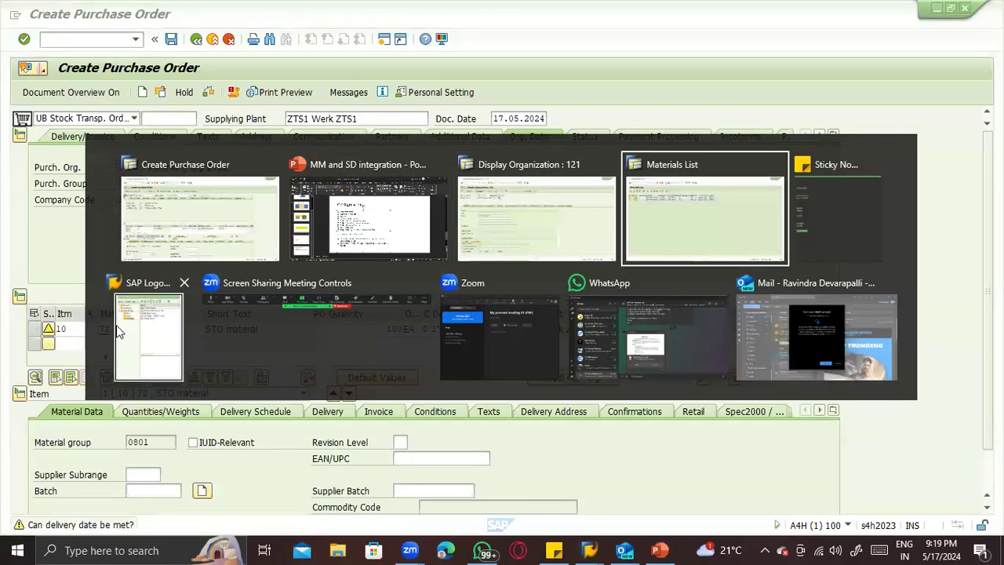
key("alt+Tab")
key("Tab")
key("Tab")
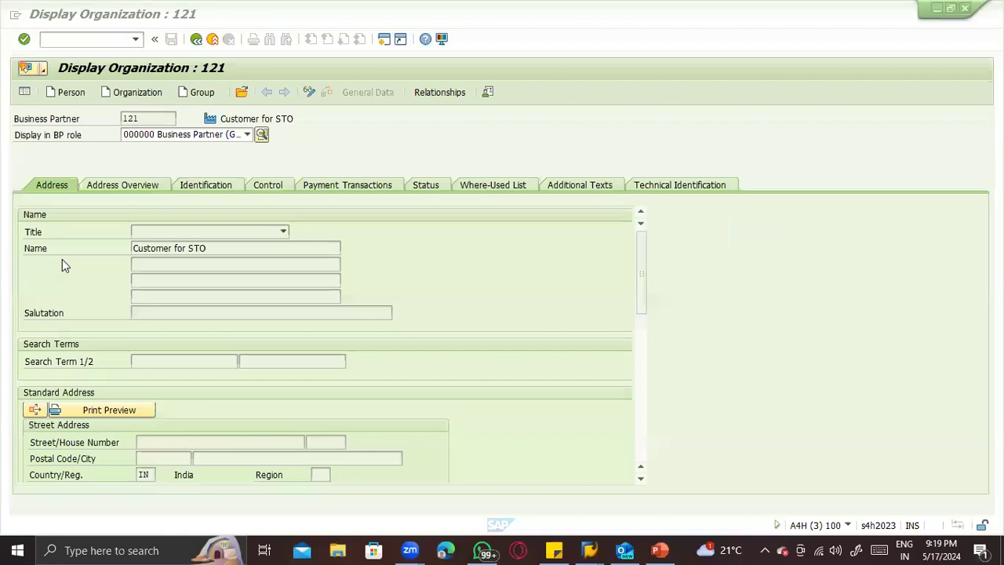
left_click(311, 99)
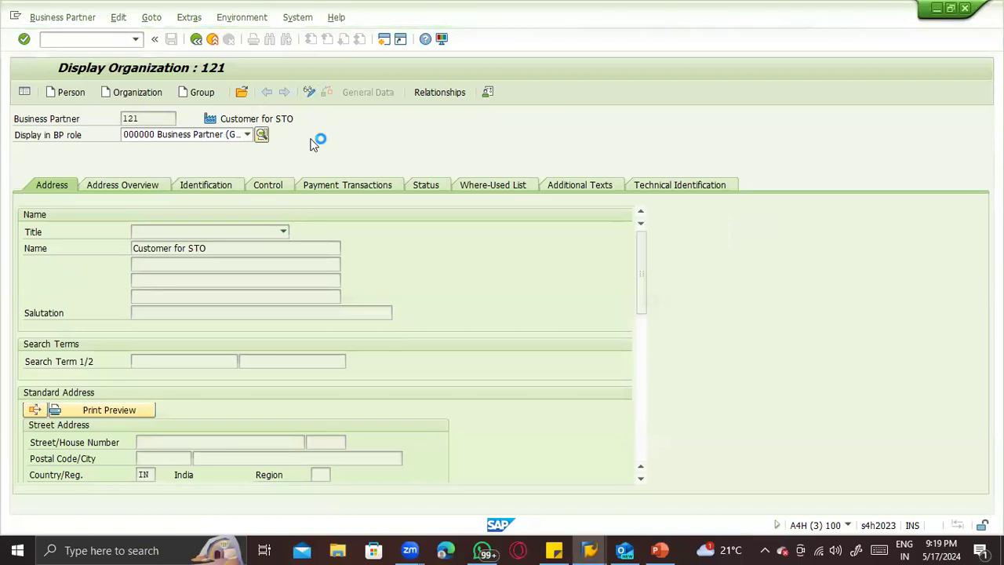
- Set the business partner's role to FLCU01 Customer (Maintained)
left_click(191, 135)
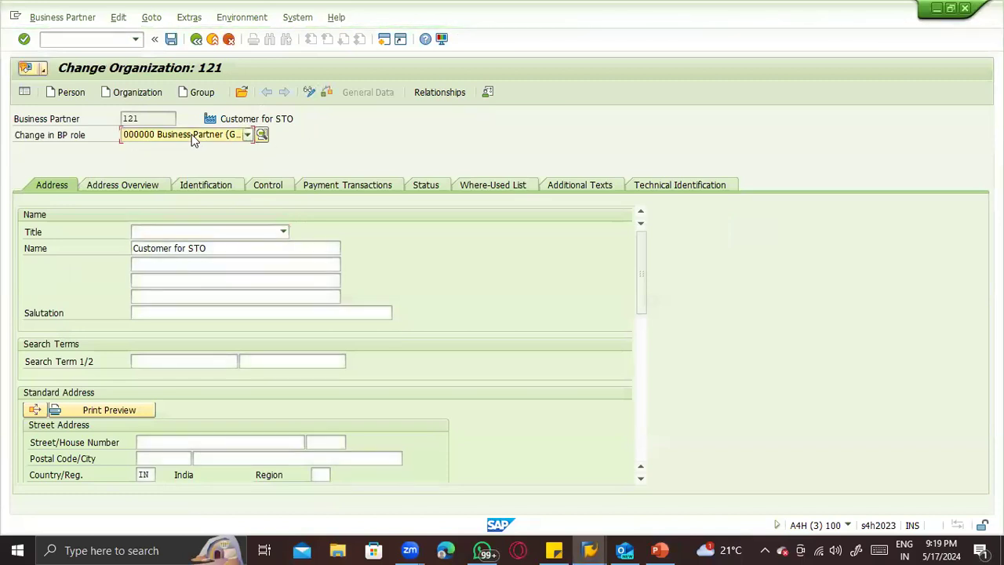
scroll(186, 249, "down", 3)
scroll(119, 251, "down", 2)
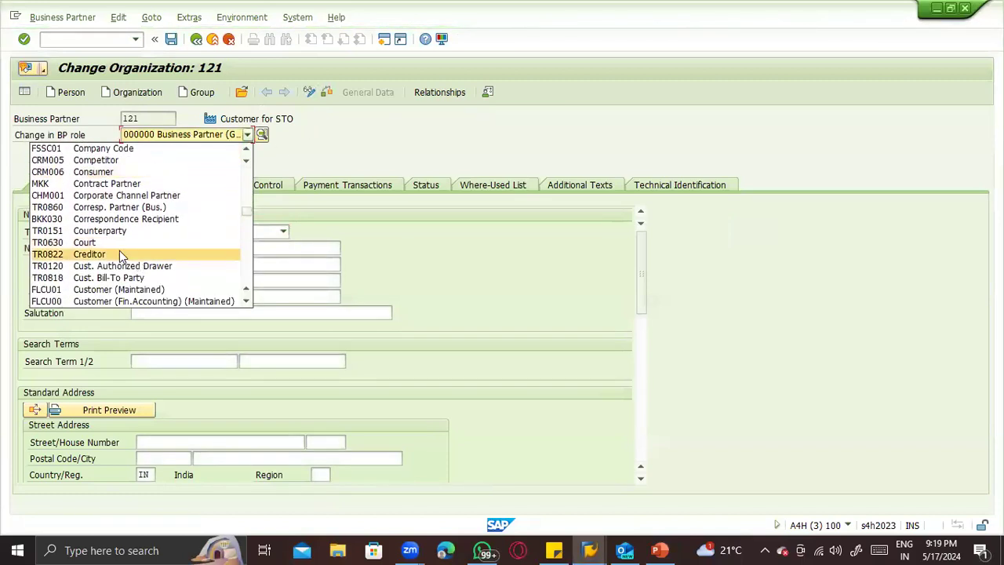
scroll(120, 262, "up", 1)
scroll(120, 262, "up", 5)
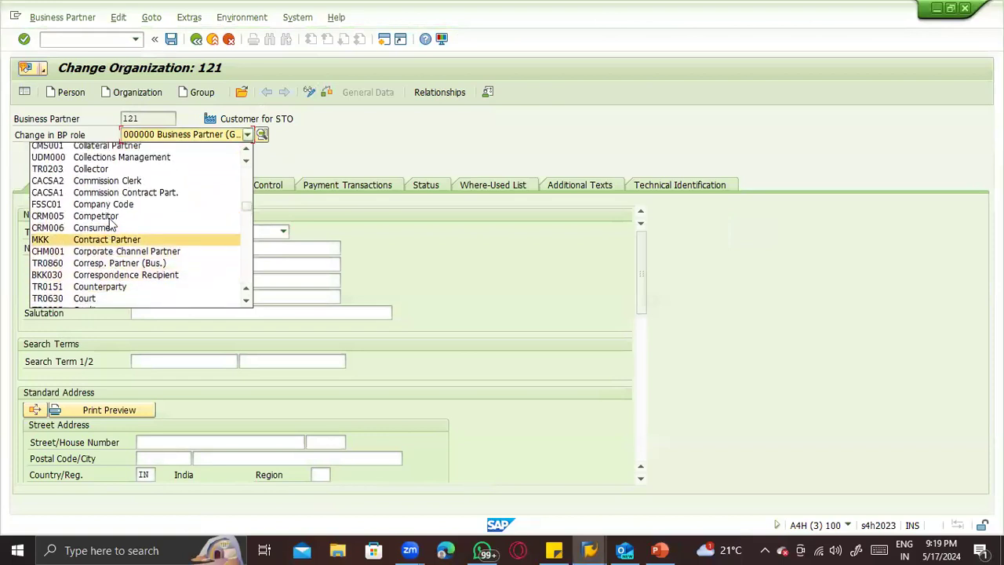
scroll(97, 192, "up", 5)
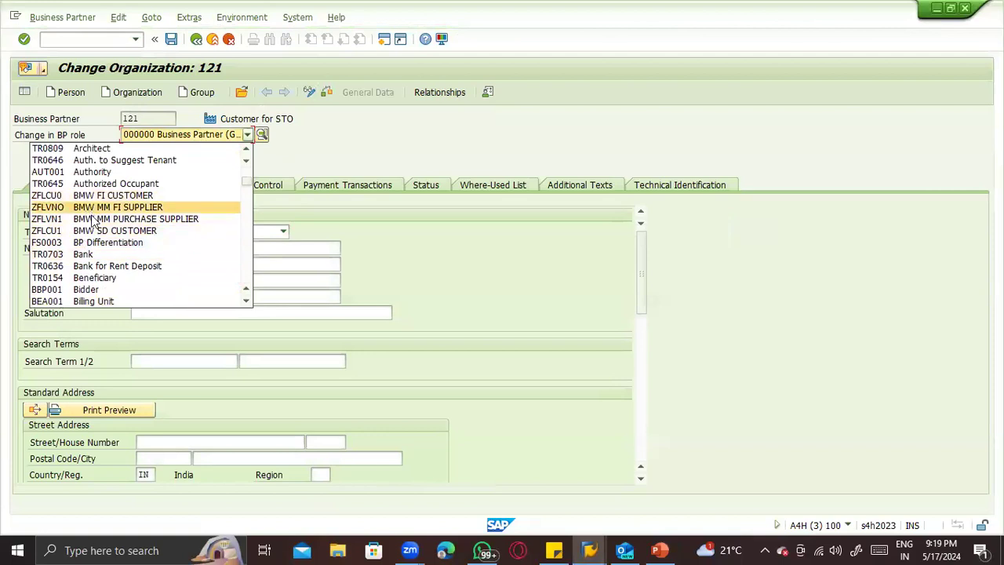
scroll(90, 236, "down", 3)
scroll(86, 281, "down", 8)
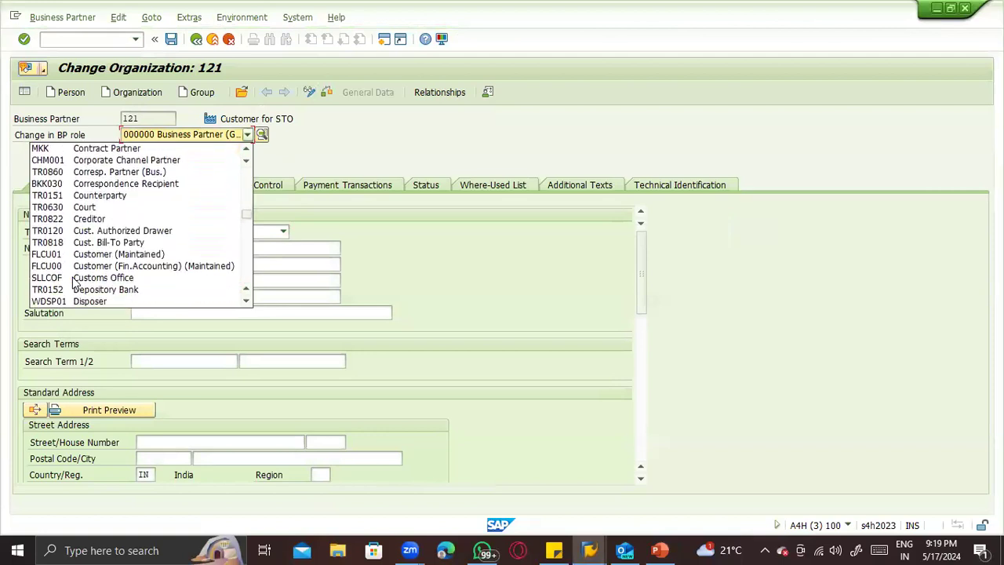
scroll(76, 281, "down", 10)
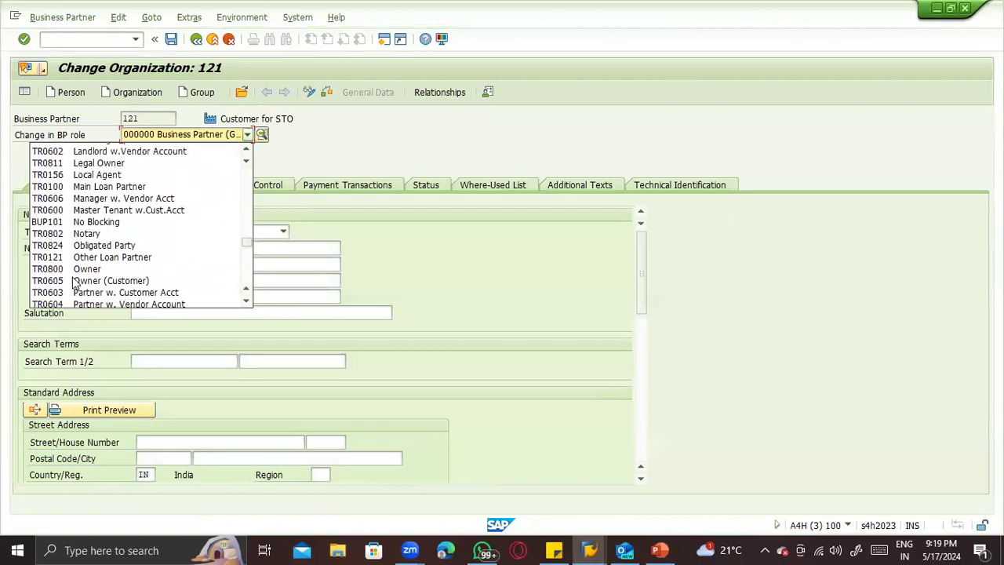
scroll(118, 278, "down", 5)
scroll(163, 267, "up", 3)
scroll(162, 270, "up", 20)
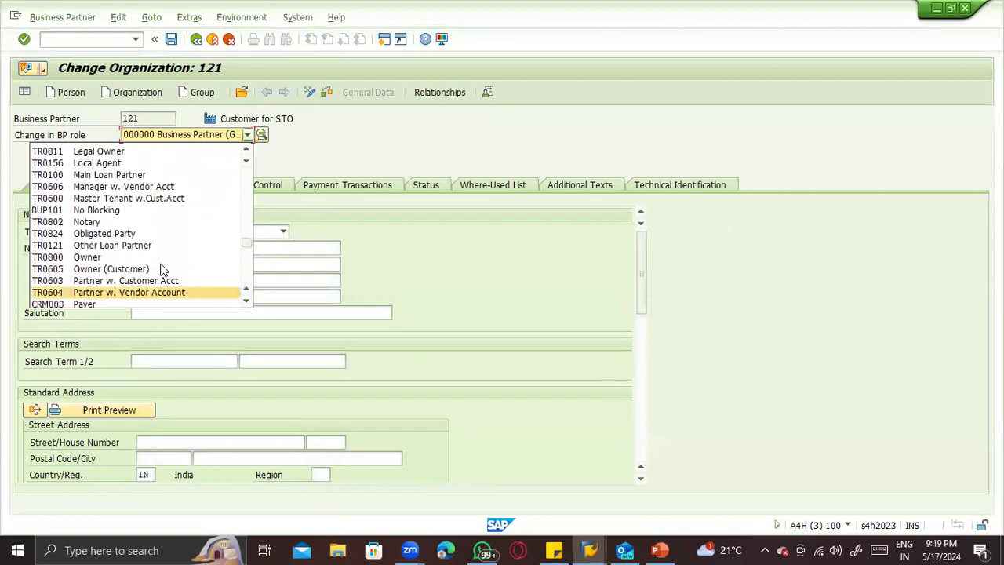
scroll(165, 259, "up", 5)
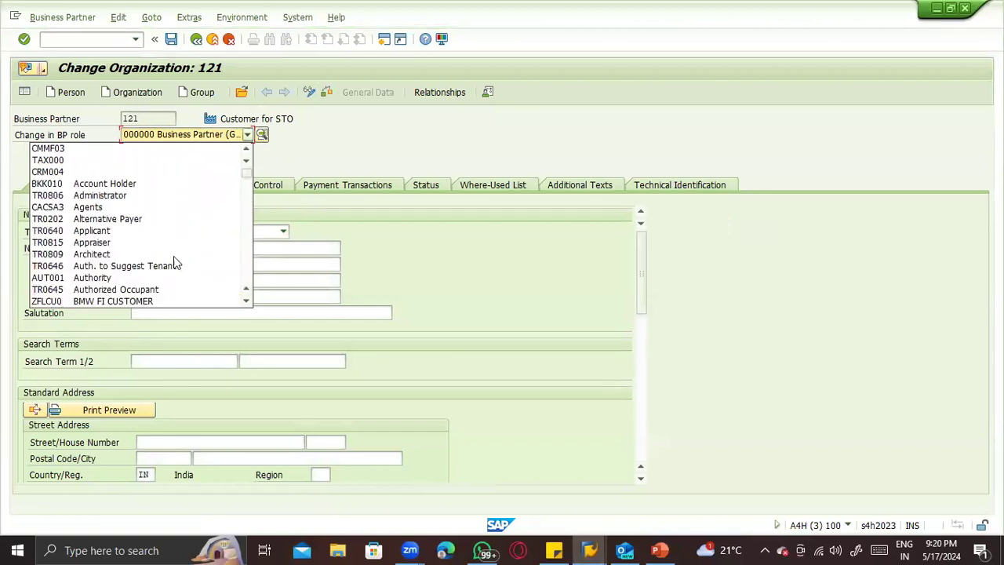
scroll(150, 200, "down", 1)
scroll(150, 208, "down", 4)
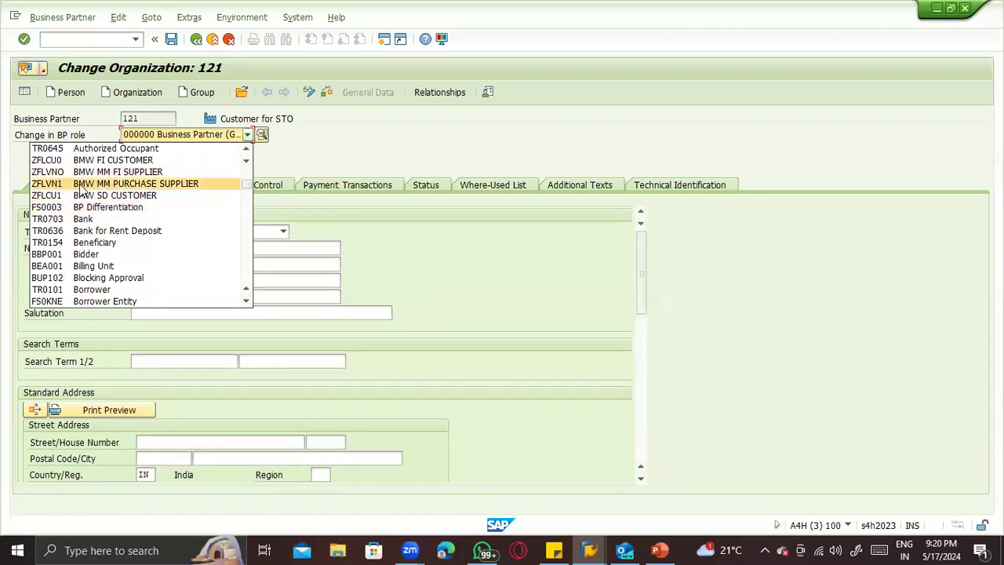
scroll(92, 212, "down", 2)
scroll(92, 211, "up", 3)
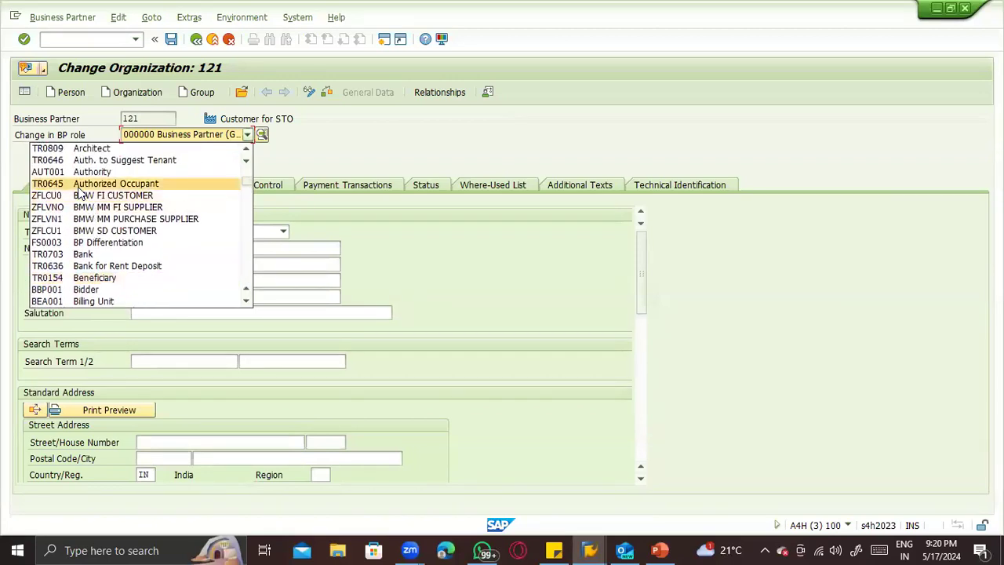
scroll(130, 202, "up", 3)
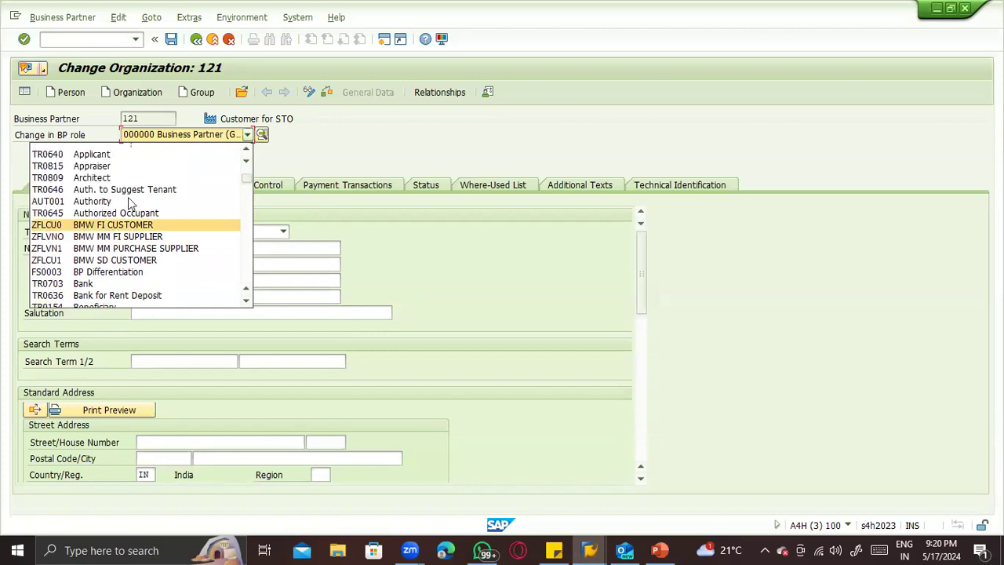
scroll(127, 204, "down", 2)
scroll(125, 206, "down", 7)
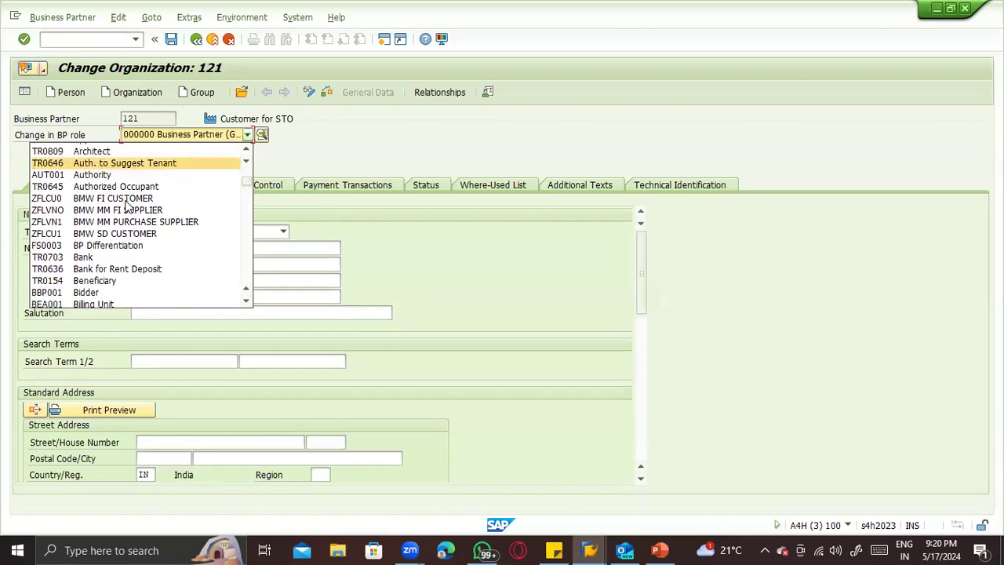
scroll(119, 212, "down", 6)
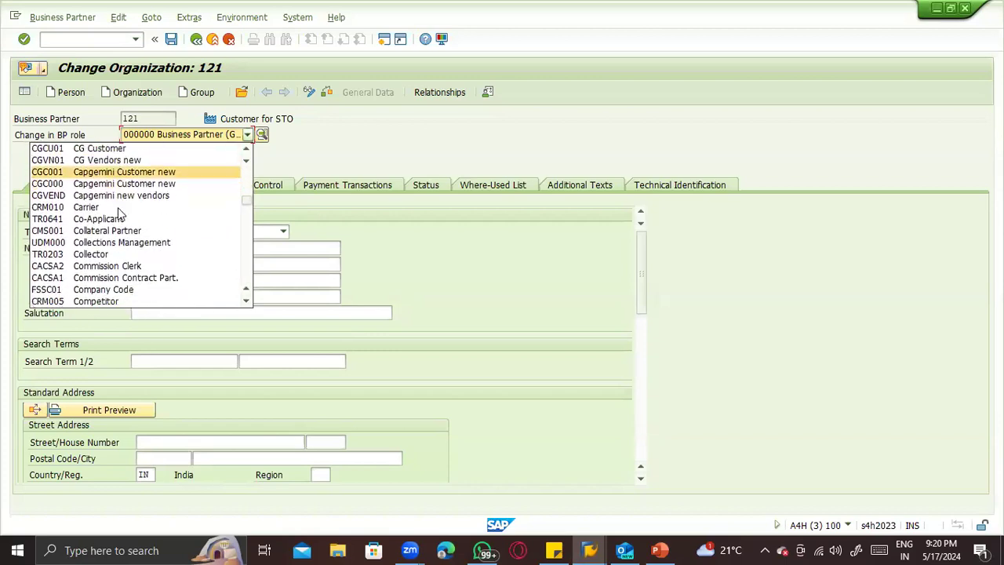
scroll(119, 214, "down", 1)
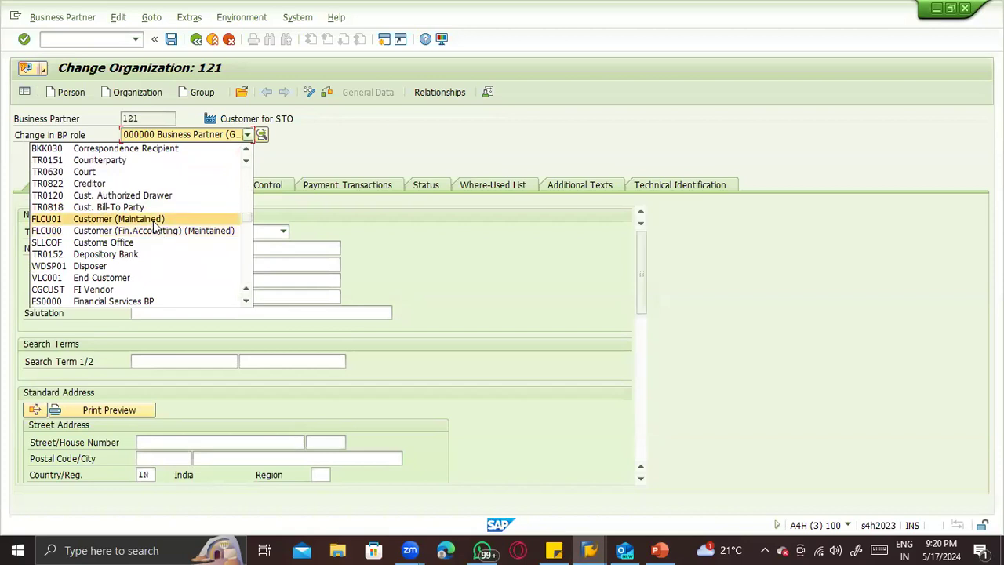
scroll(153, 222, "down", 1)
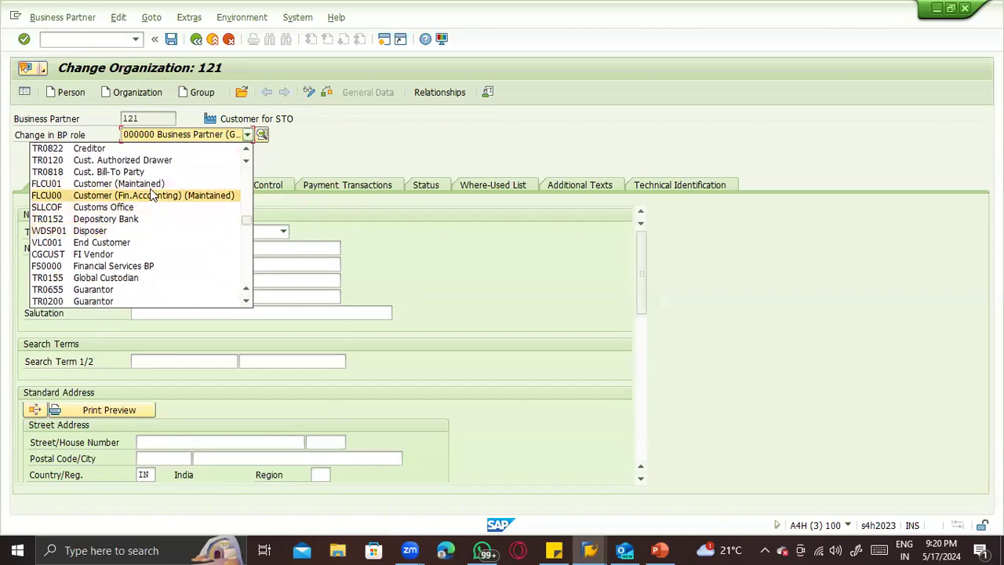
left_click(147, 185)
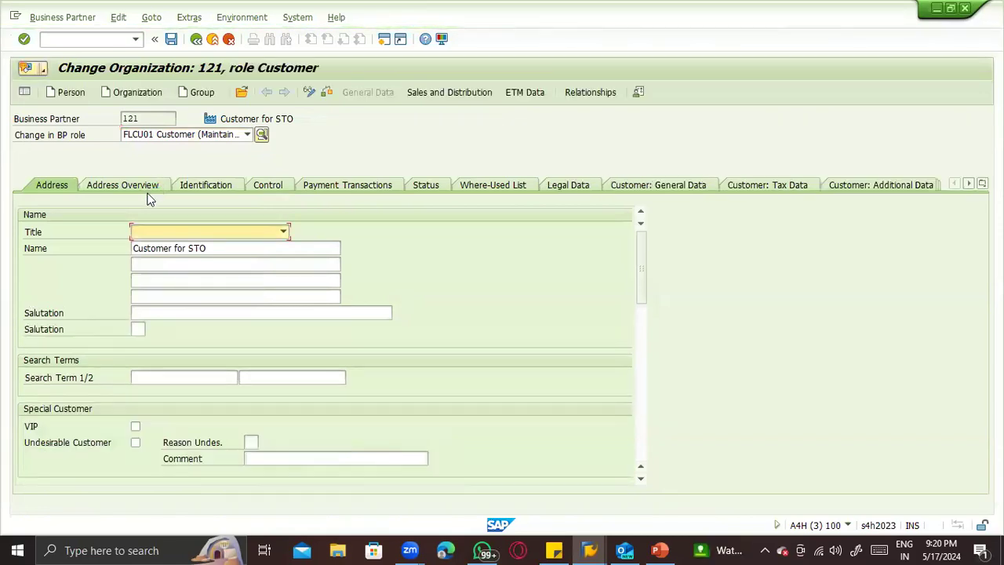
- Display the customer's Sales and Distribution data and review its sales area and order settings
left_click(460, 95)
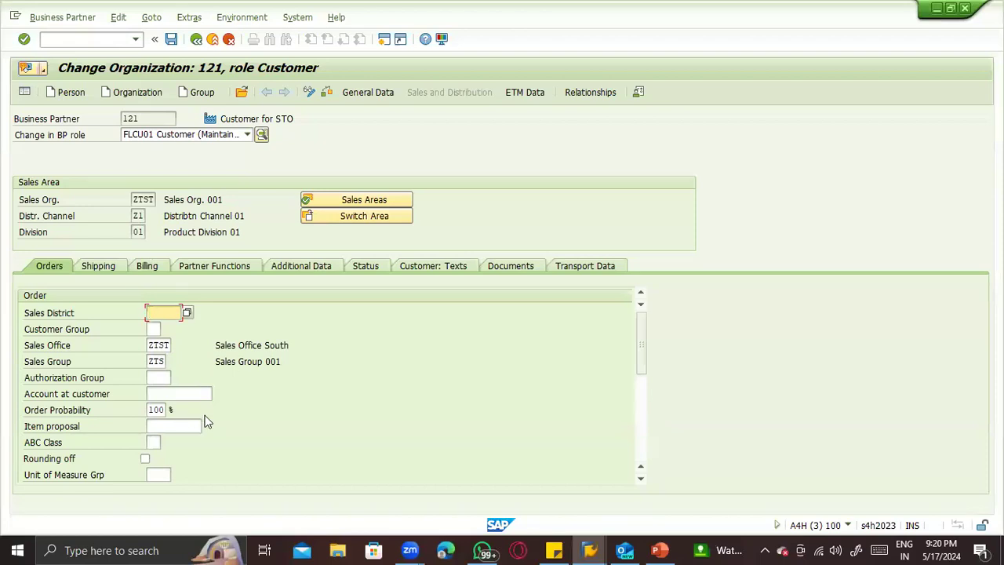
scroll(245, 415, "down", 5)
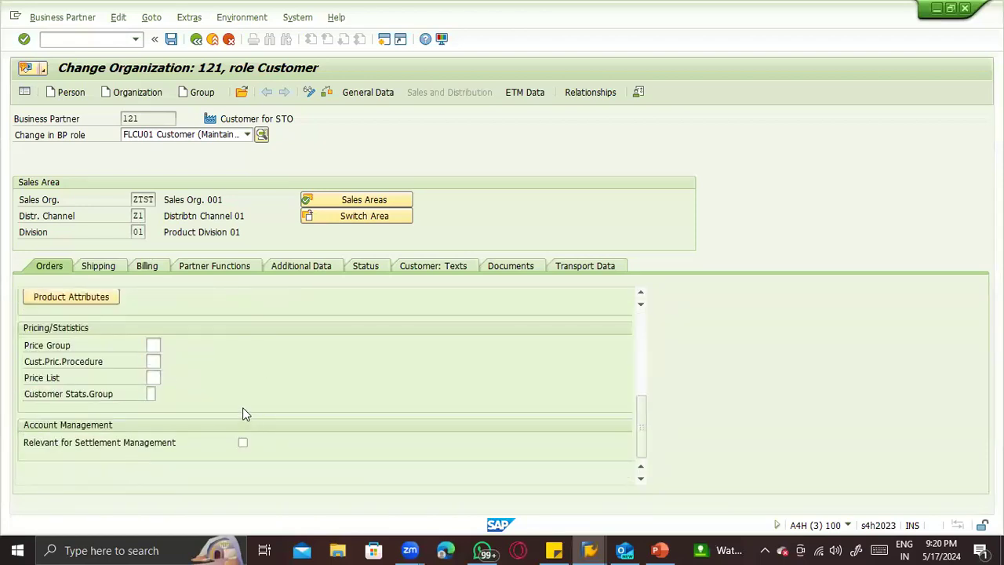
scroll(242, 407, "up", 5)
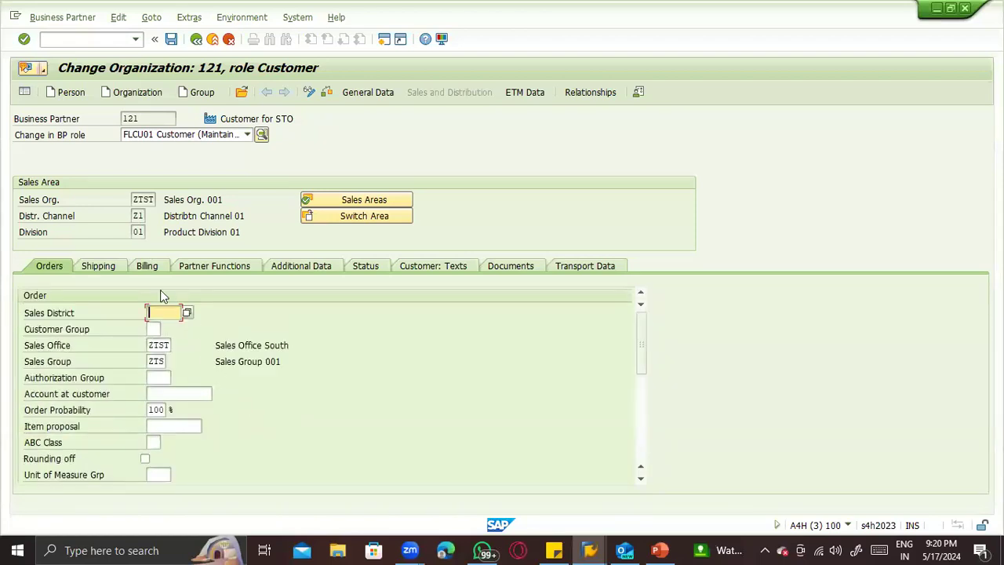
- Review the delivering plant in the customer's shipping data and check the business partner number
left_click(114, 266)
double_click(157, 346)
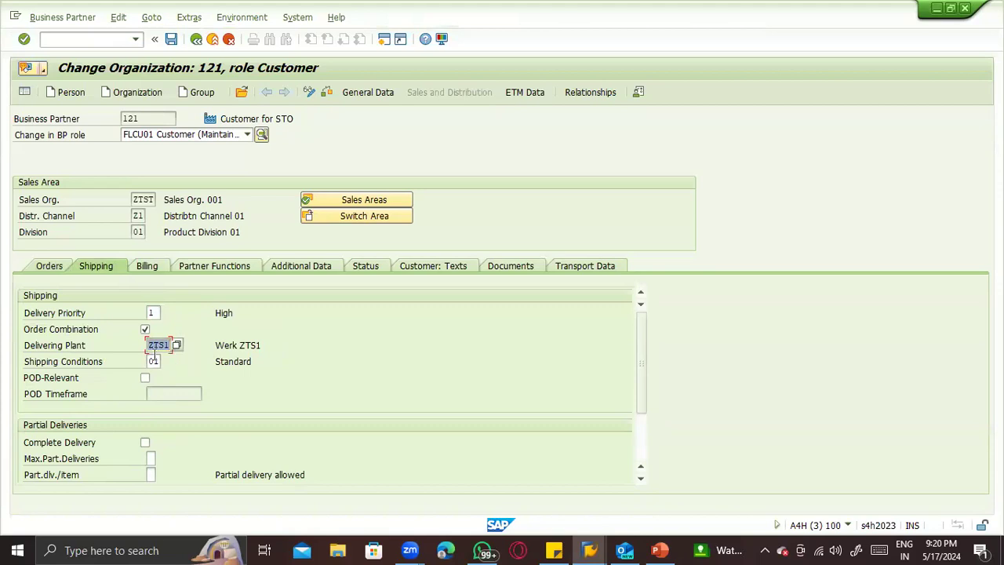
left_click_drag(149, 346, 170, 346)
double_click(131, 118)
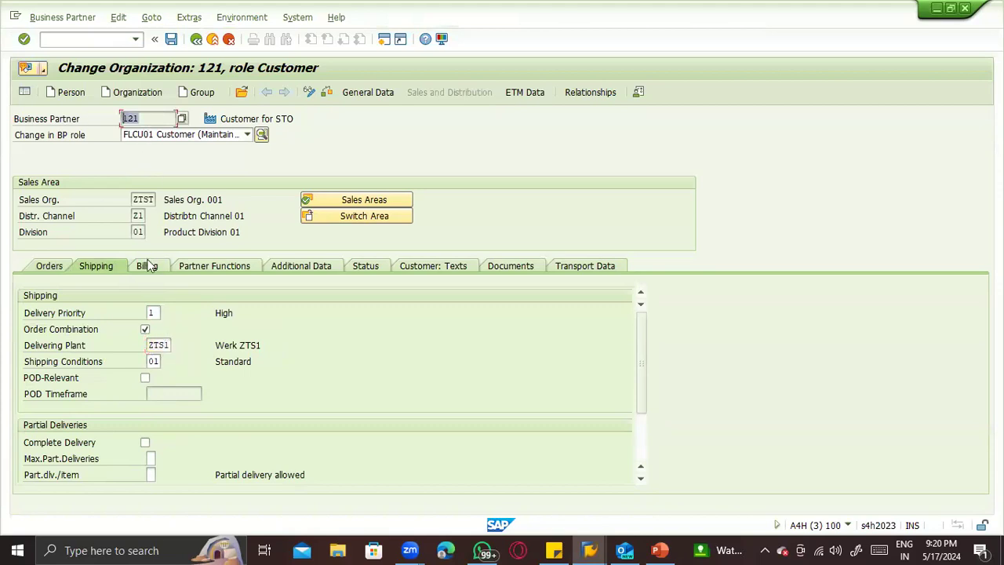
- Switch to the PowerPoint presentation and append "& Delivering plant – ZTS1" to the customer master record note
key("alt+Tab")
key("alt+Tab")
key("Tab")
key("alt+Tab")
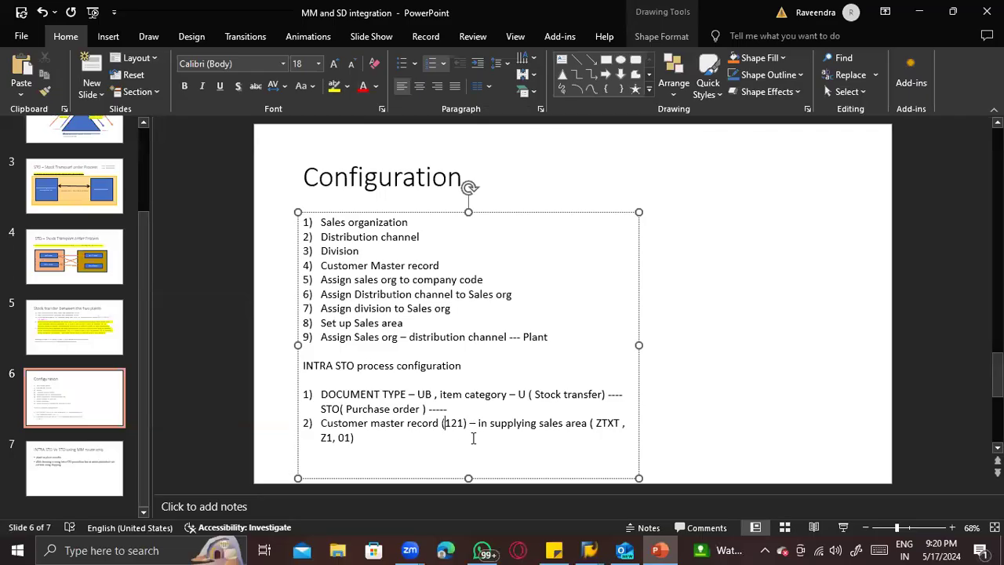
type("& Delivering pla")
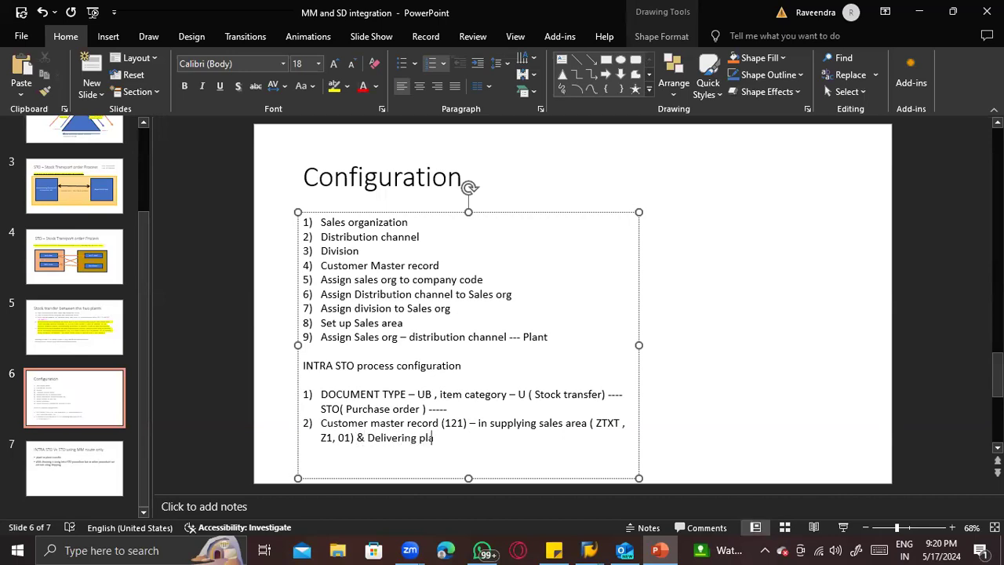
type("ZT")
type("ST11")
type("TS2")
- Insert the line "Supplying plant – ZTS1 , Receiving plant – ZTS2" below the INTRA STO process configuration heading
left_click(479, 375)
key("Return")
key("Return")
key("Up")
type("Su")
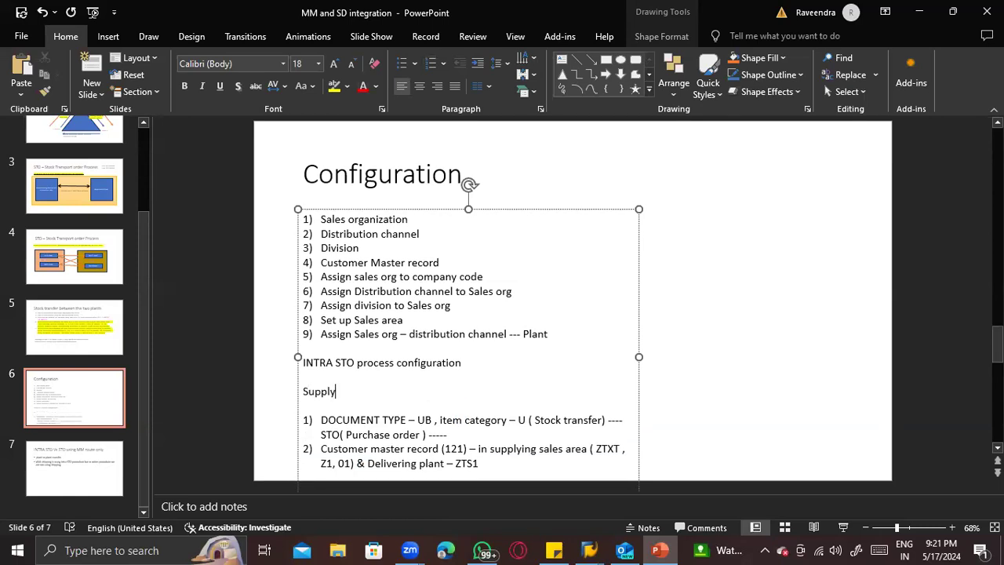
type("pplying plant - ZTS1 , Recei")
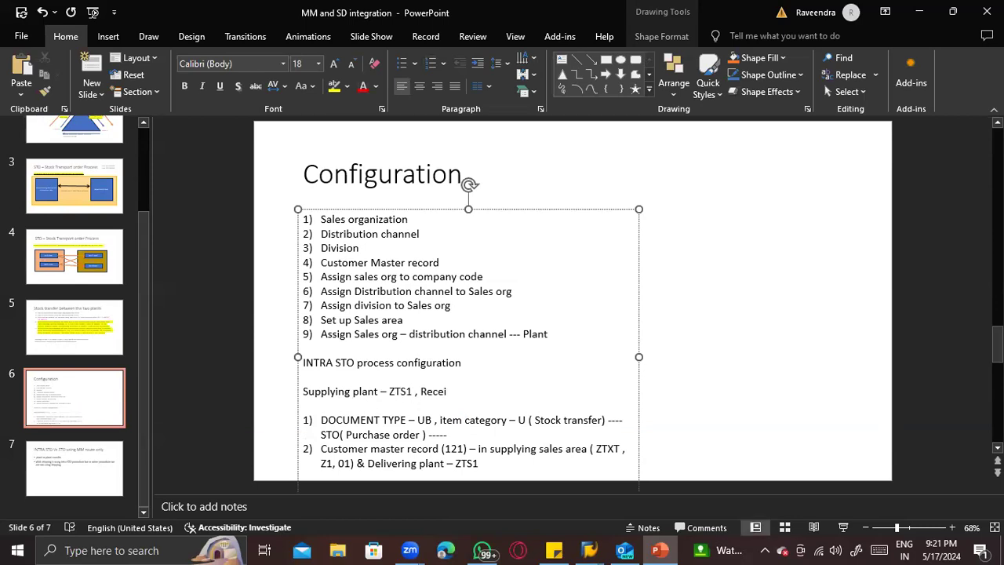
type("ving plant - ZTS2")
- Recheck the customer master record note and switch back to the STO customer's shipping data in SAP
scroll(485, 427, "down", 1)
left_click(484, 444)
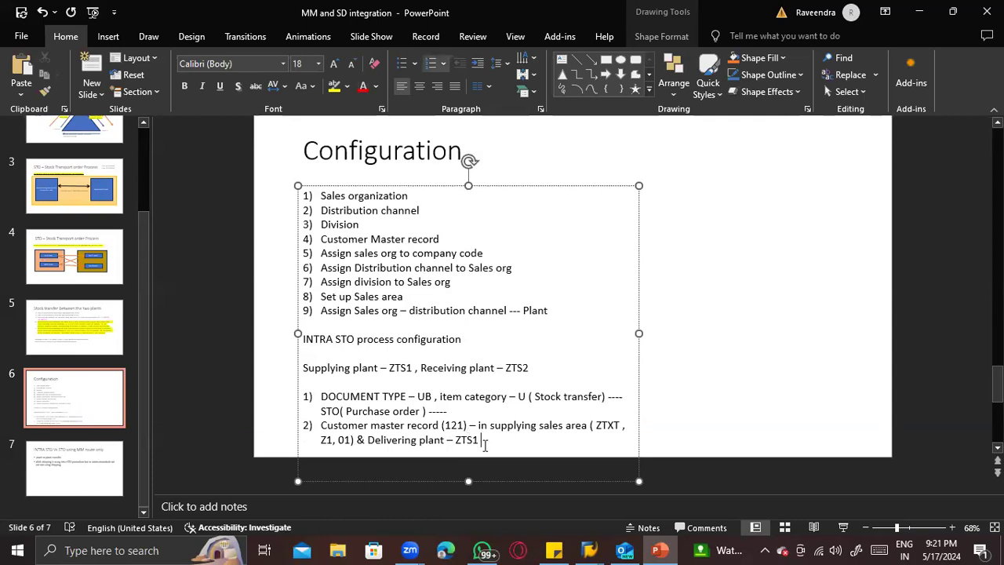
left_click(449, 424)
key("alt+Tab")
key("alt+Tab")
key("Tab")
key("Tab")
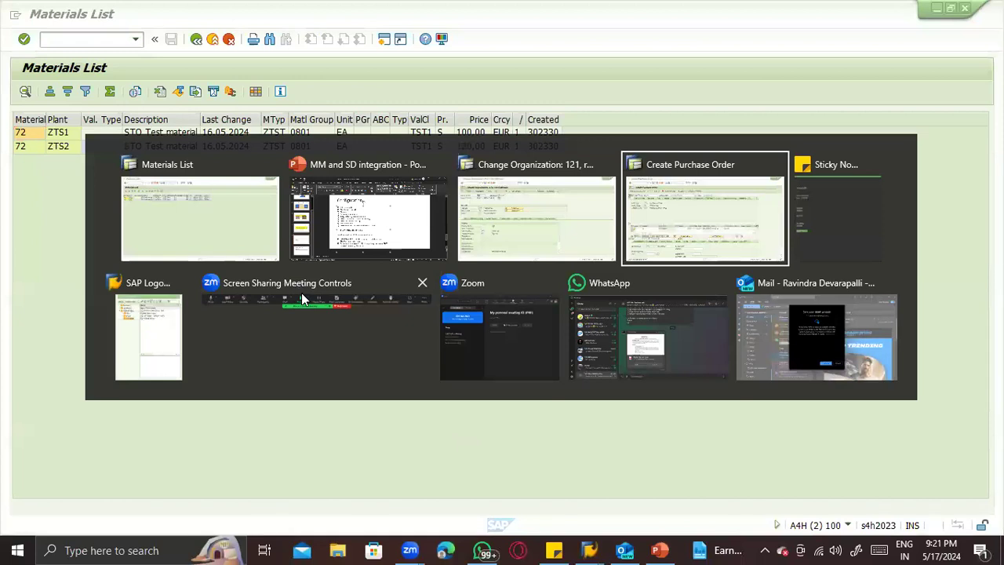
key("alt+Tab")
key("Tab")
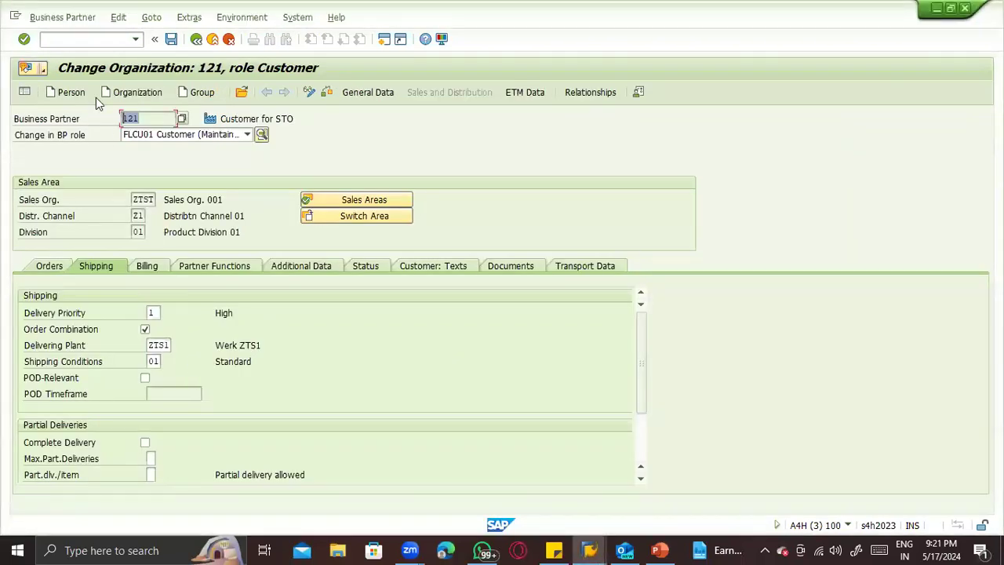
- Run transaction SPRO and display the SAP Reference IMG
left_click(77, 40)
type("/nspro")
key("Return")
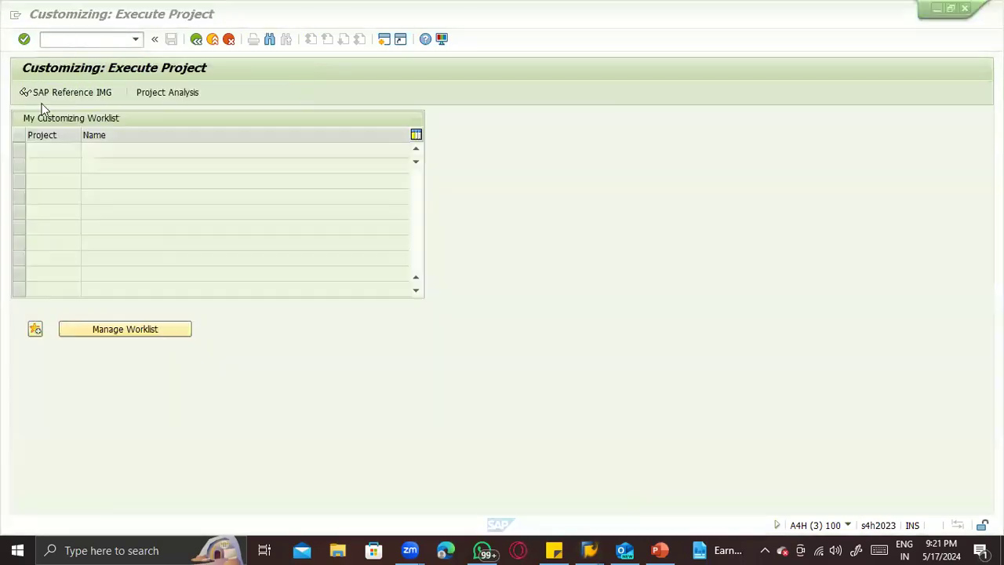
left_click(44, 93)
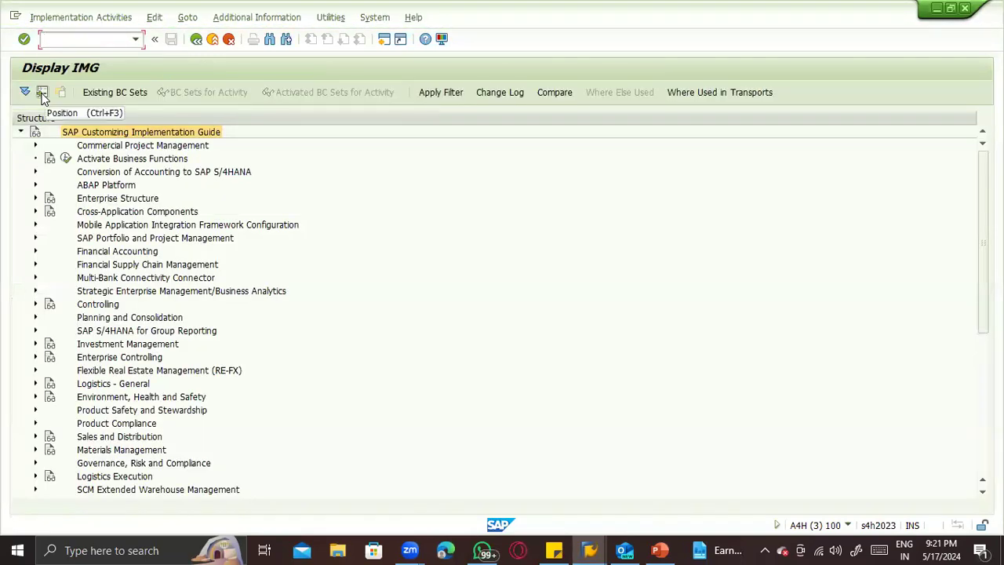
- Expand Materials Management, Purchasing, Purchase Order and Set up Stock Transport Order in the implementation guide
scroll(83, 233, "down", 2)
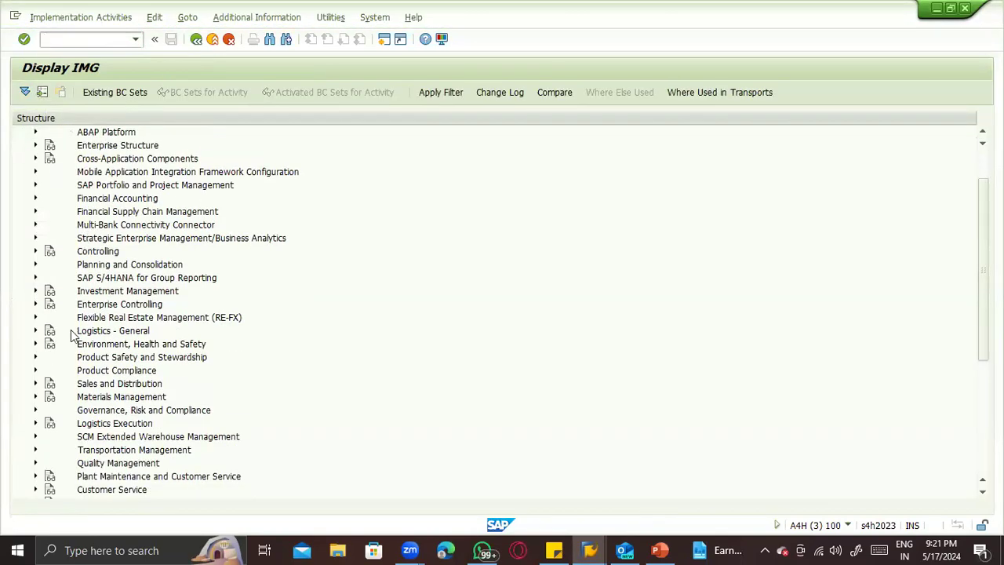
left_click(35, 398)
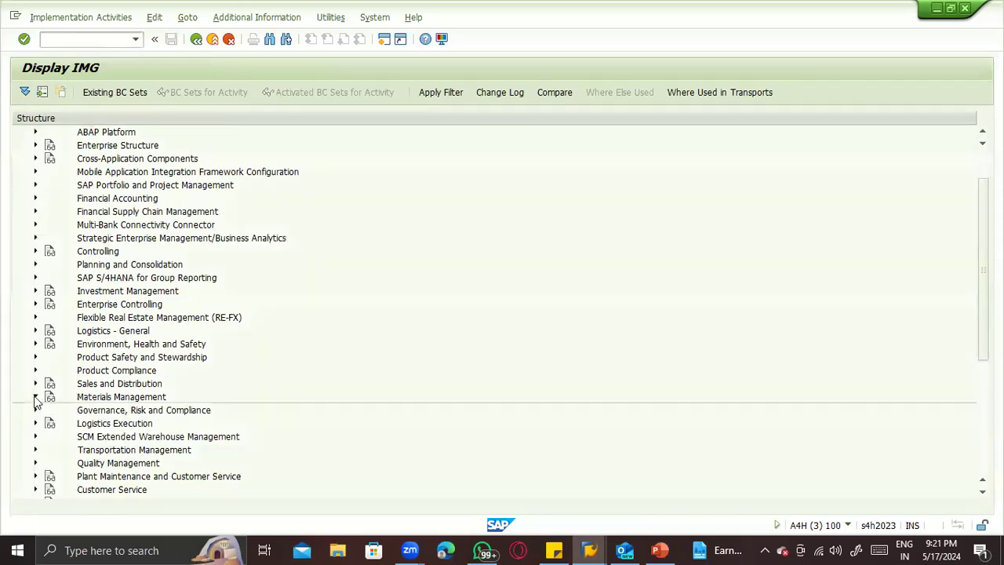
scroll(34, 401, "down", 4)
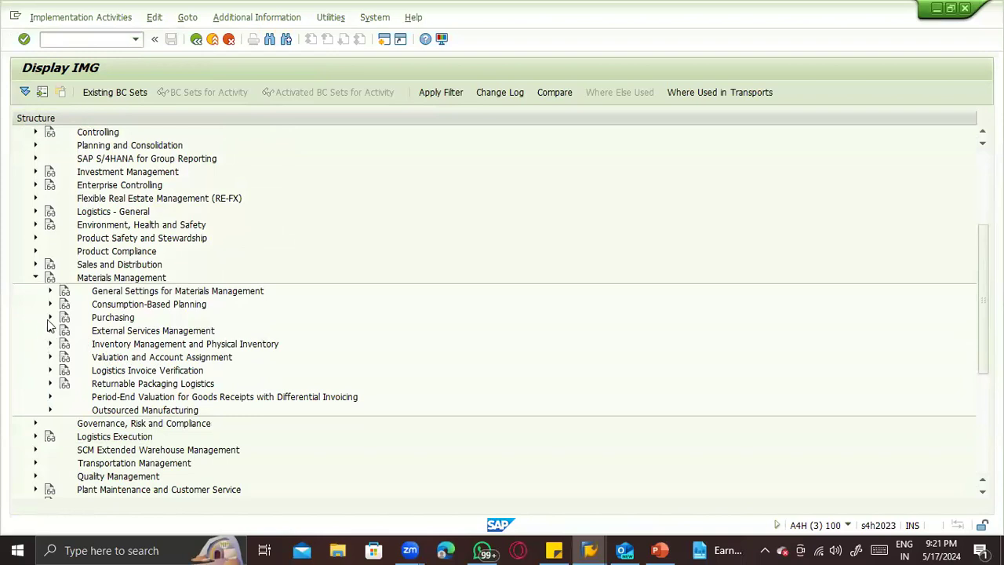
left_click(49, 318)
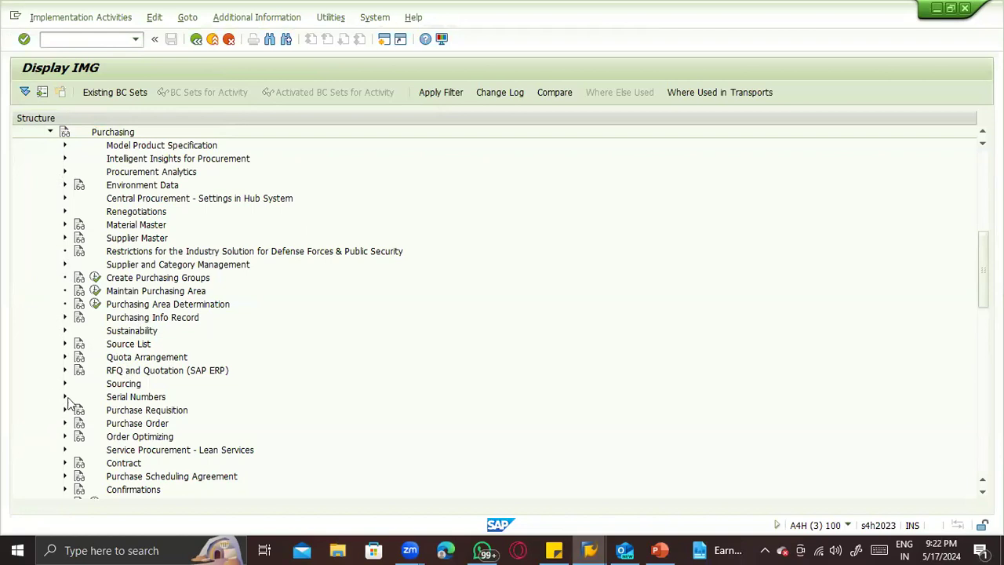
left_click(64, 424)
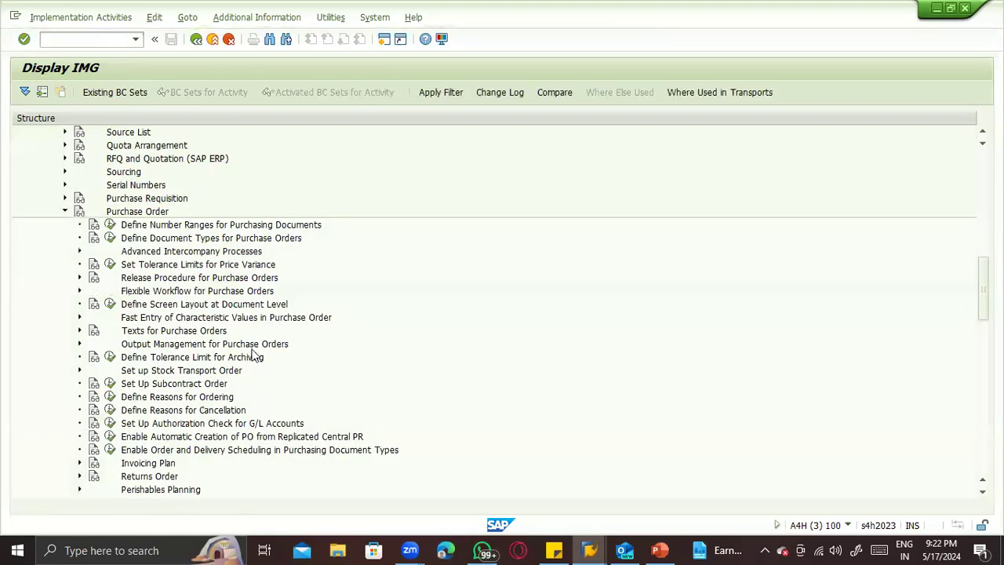
left_click(138, 371)
left_click(79, 371)
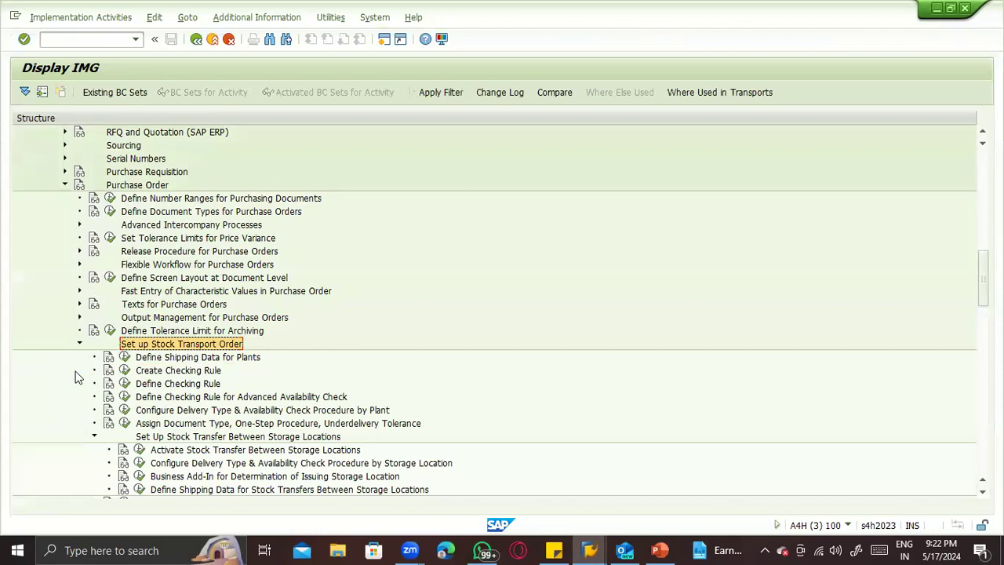
- Run the Define Shipping Data for Plants activity and bring up the dialog for positioning on a plant
scroll(282, 397, "down", 1)
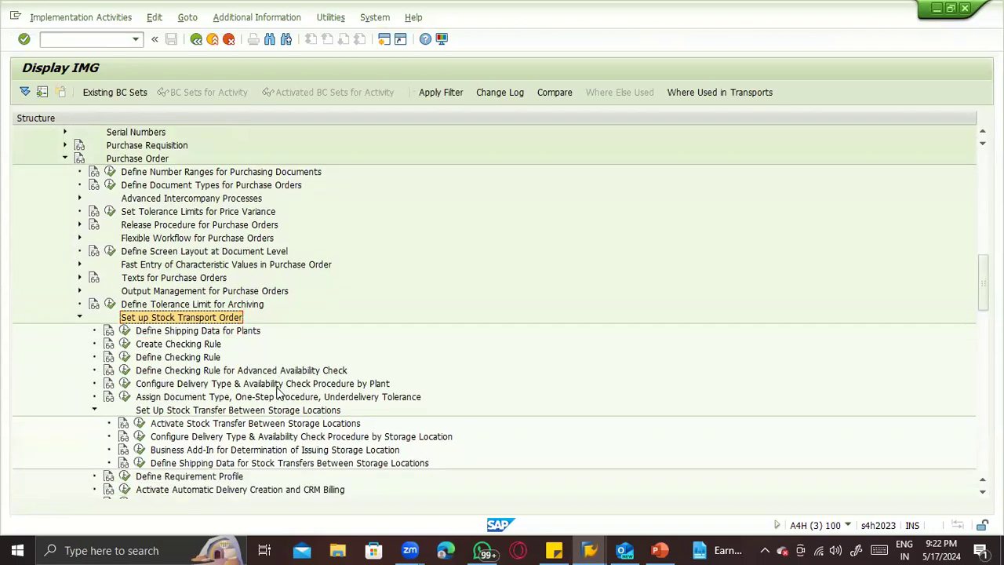
left_click(175, 332)
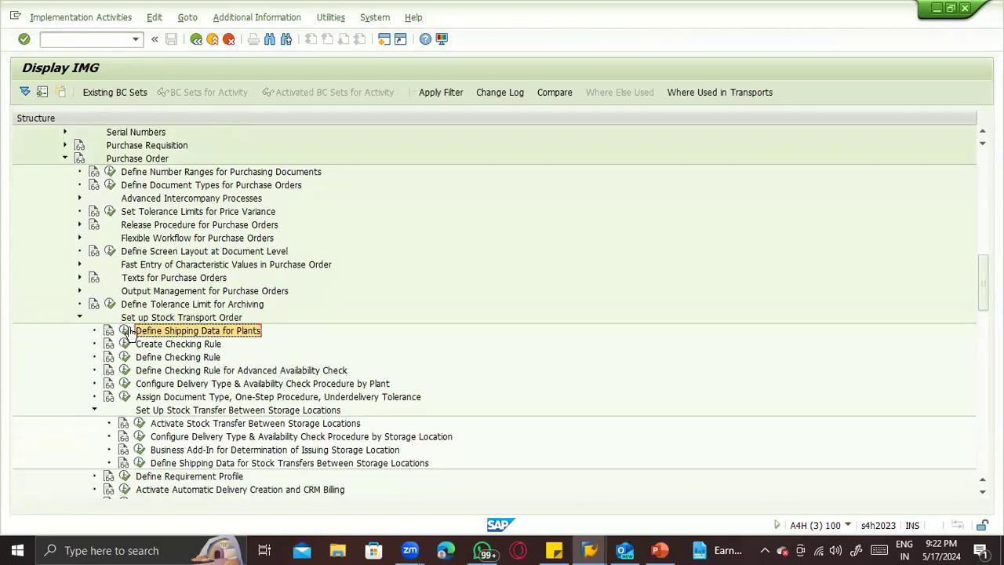
left_click(126, 331)
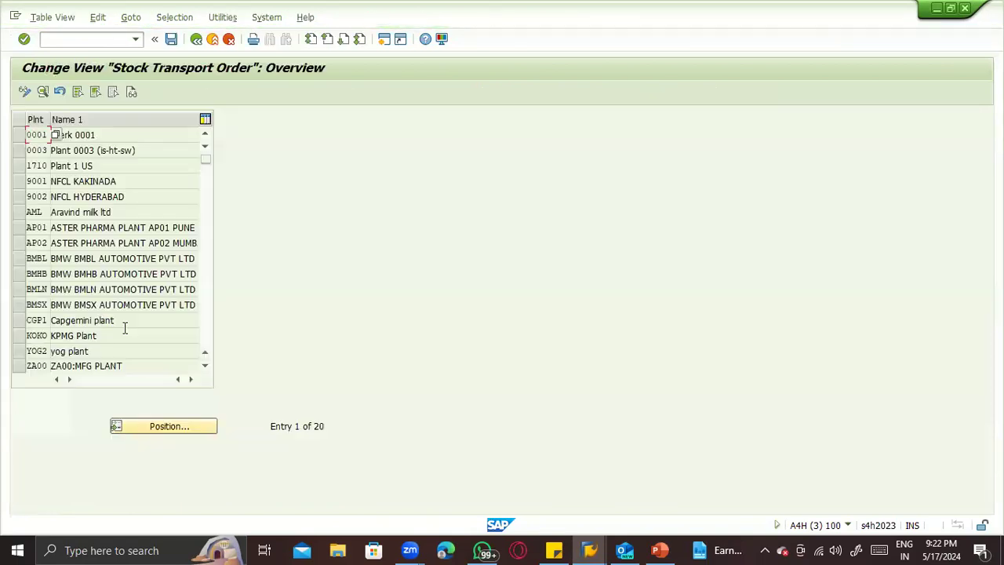
left_click(156, 430)
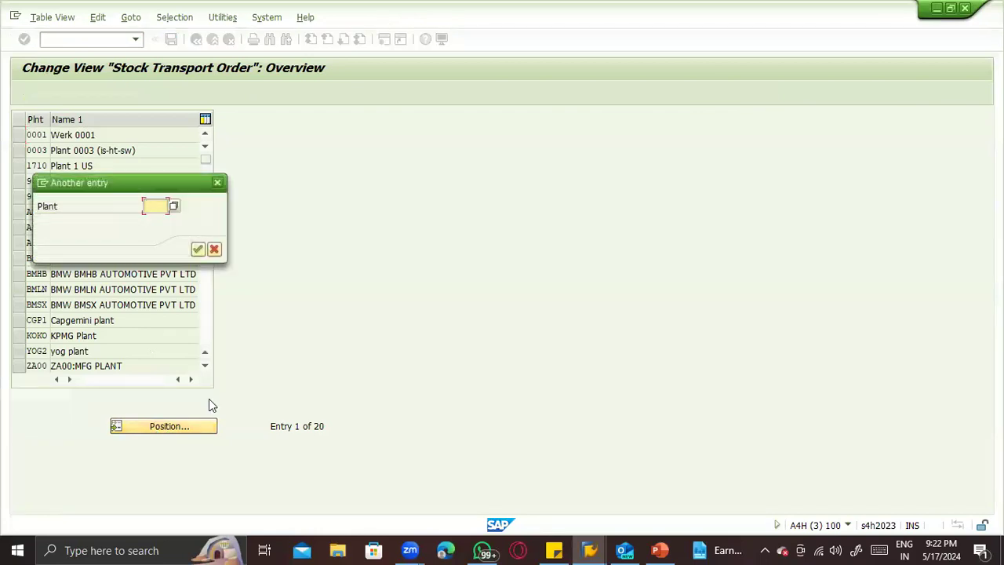
- Switch to the PowerPoint configuration notes to check the receiving plant, and return to the stock transport order plant view in SAP
key("alt+Tab")
key("alt+Tab")
key("alt+Tab")
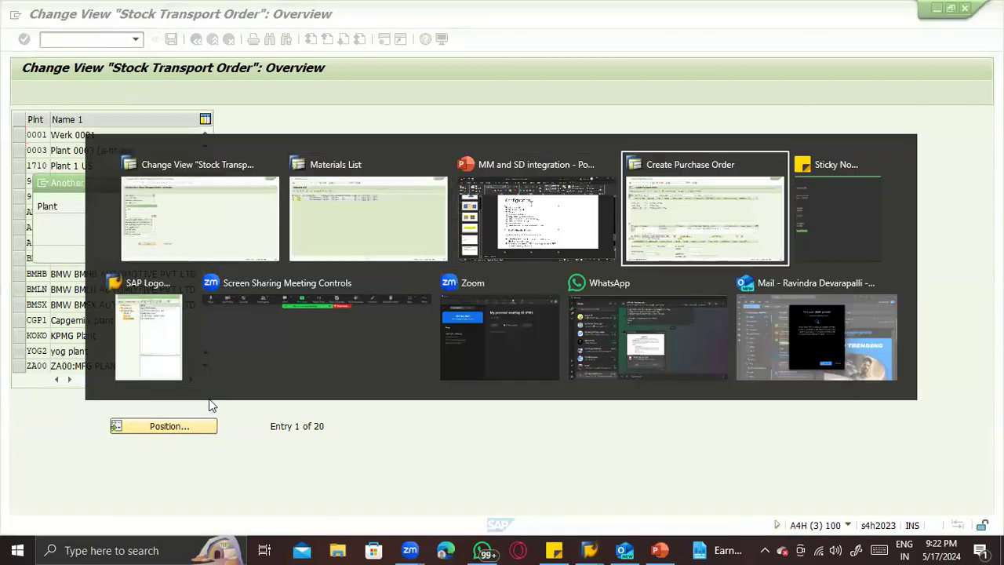
key("alt+Tab")
key("alt+Tab")
key("alt+Tab")
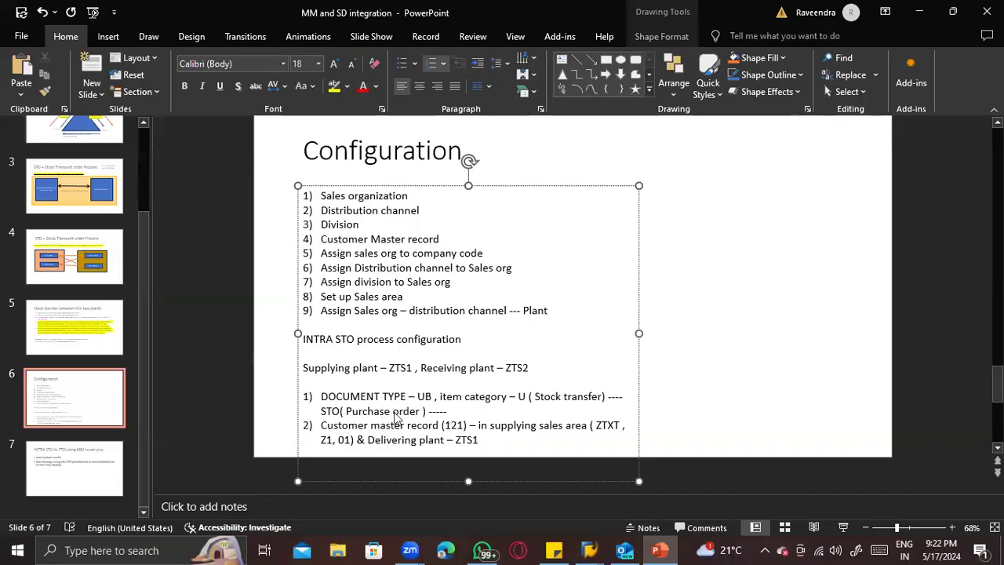
key("alt+Tab")
key("alt+Tab")
key("alt+Tab")
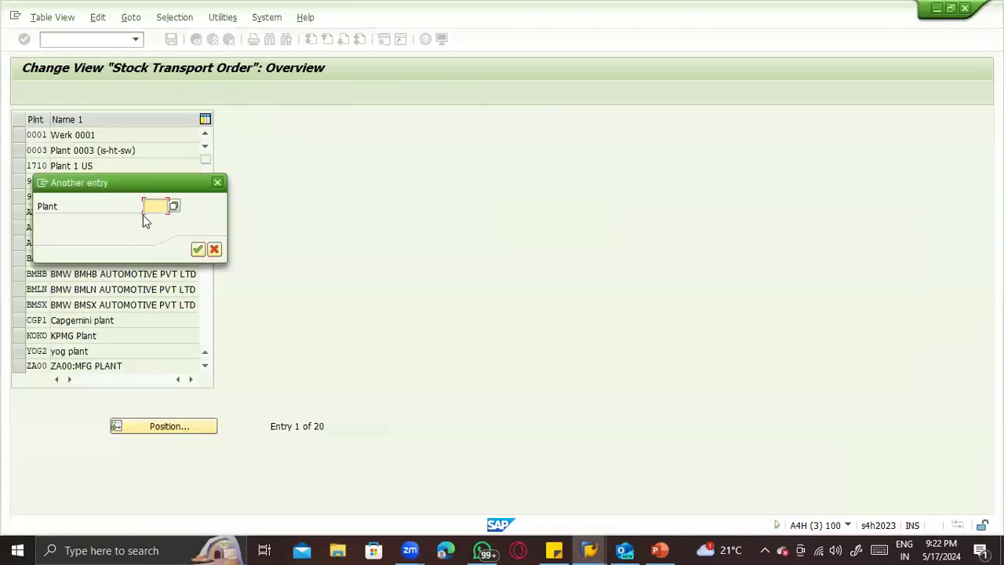
- Position the plant list on ZTS2 and open that plant's stock transport order details
type("TIS2")
key("Return")
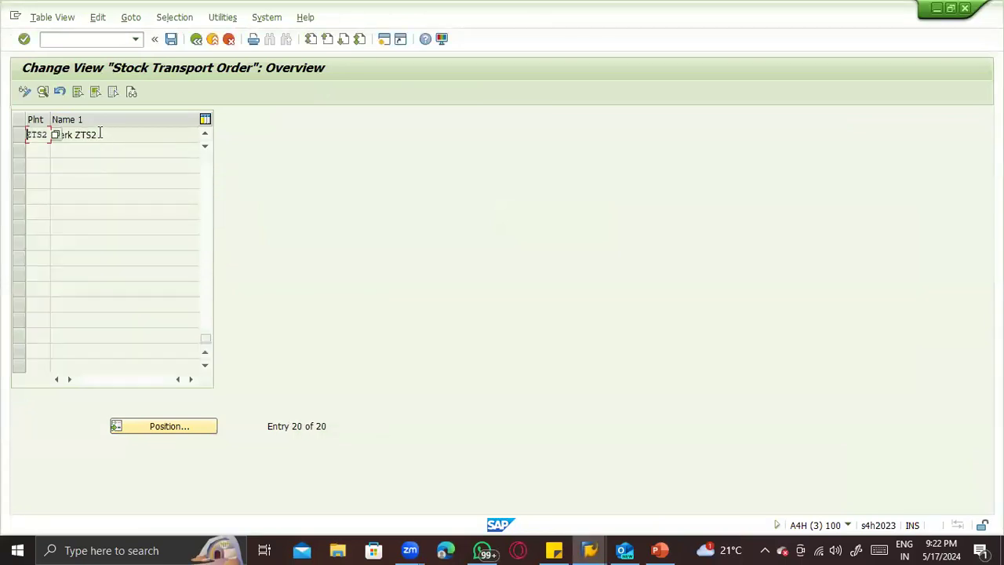
double_click(101, 137)
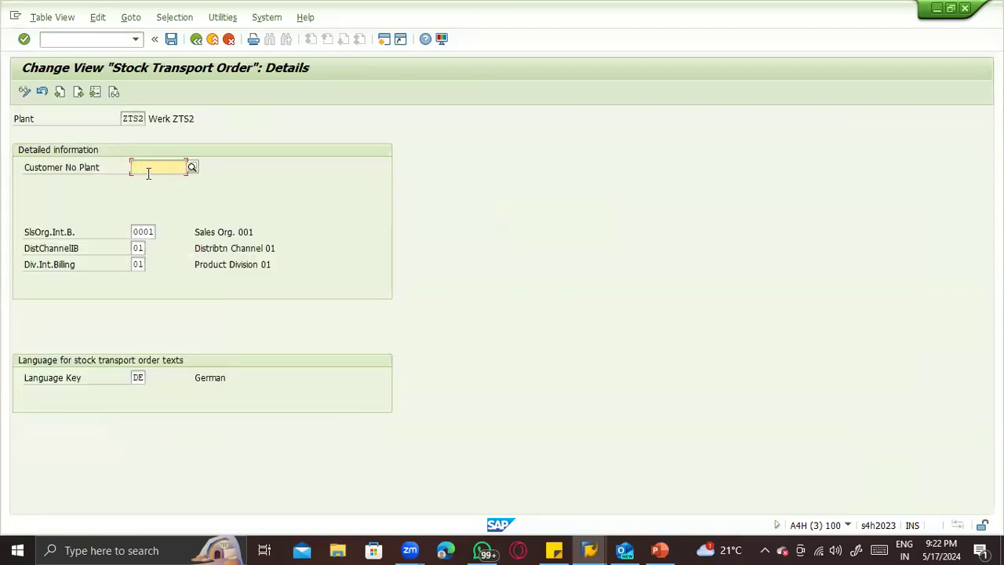
- Consult the customer master note in PowerPoint and enter that customer number for plant ZTS2 in SAP
key("alt+Tab")
key("alt+Tab")
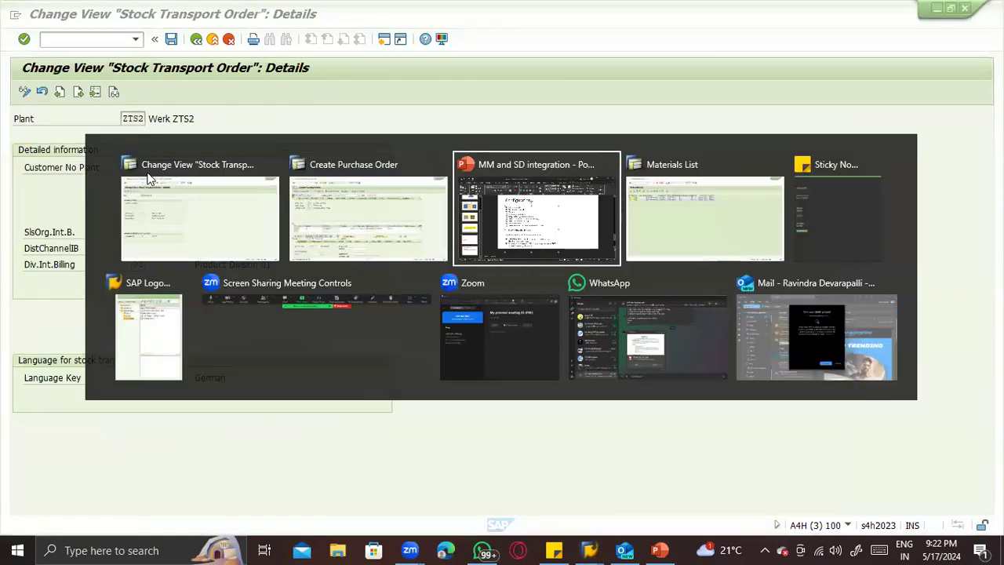
key("alt+Tab")
type("121")
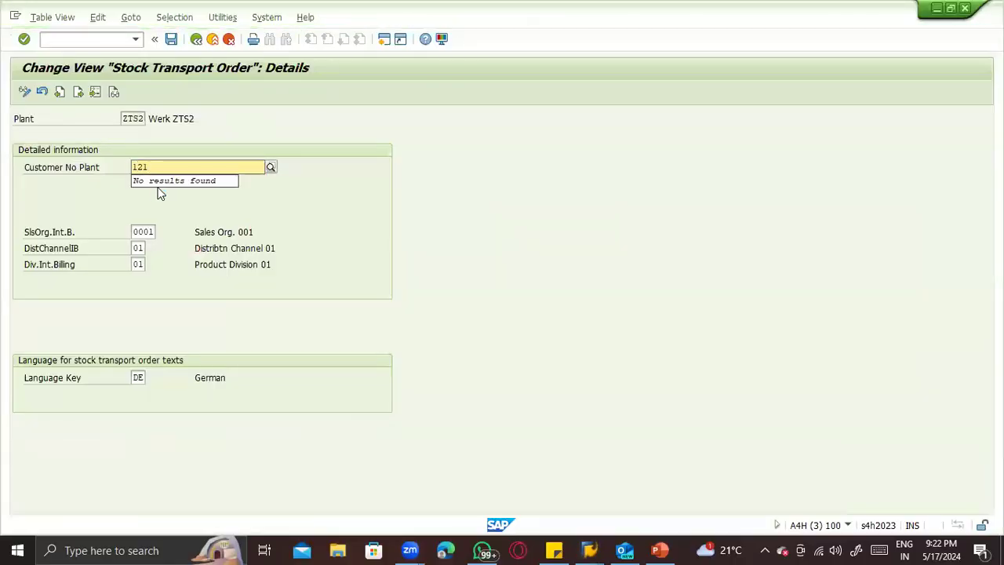
left_click(163, 193)
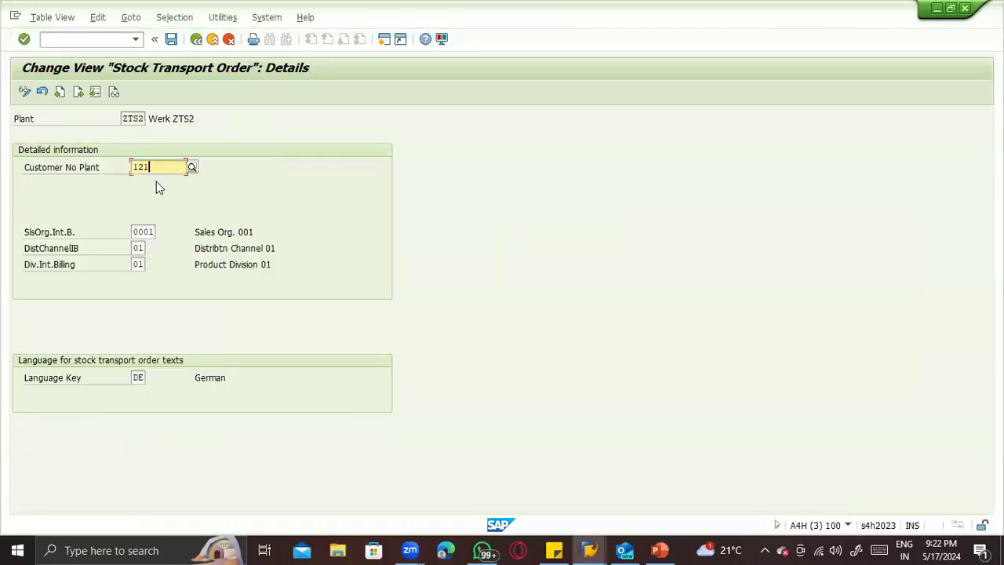
- Set plant ZTS2's internal billing data to sales organization ZTST, distribution channel Z1 and division 01, and validate the entries
double_click(132, 231)
type("ZT")
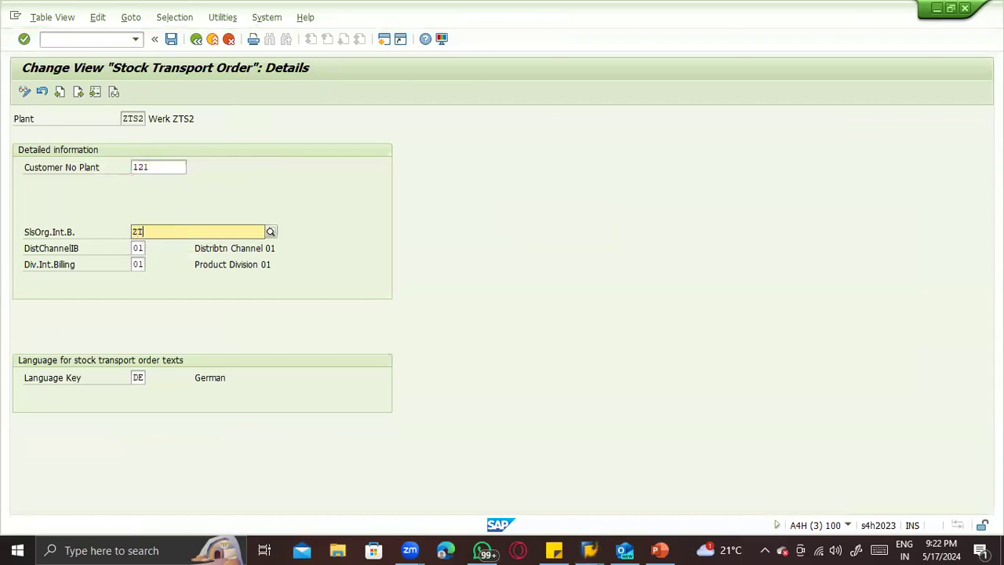
type("ST")
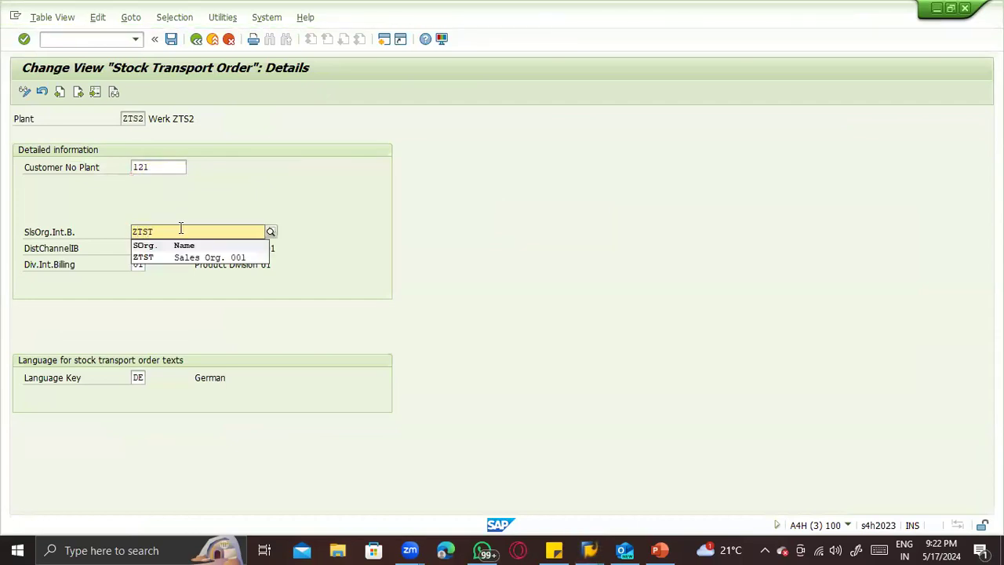
key("Return")
key("Tab")
type("=")
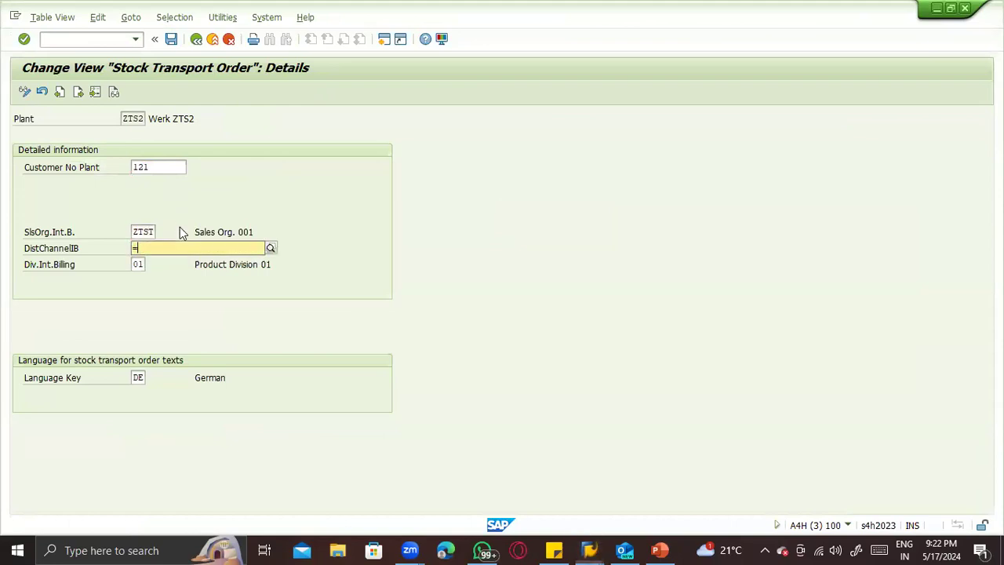
key("Return")
type("Z1")
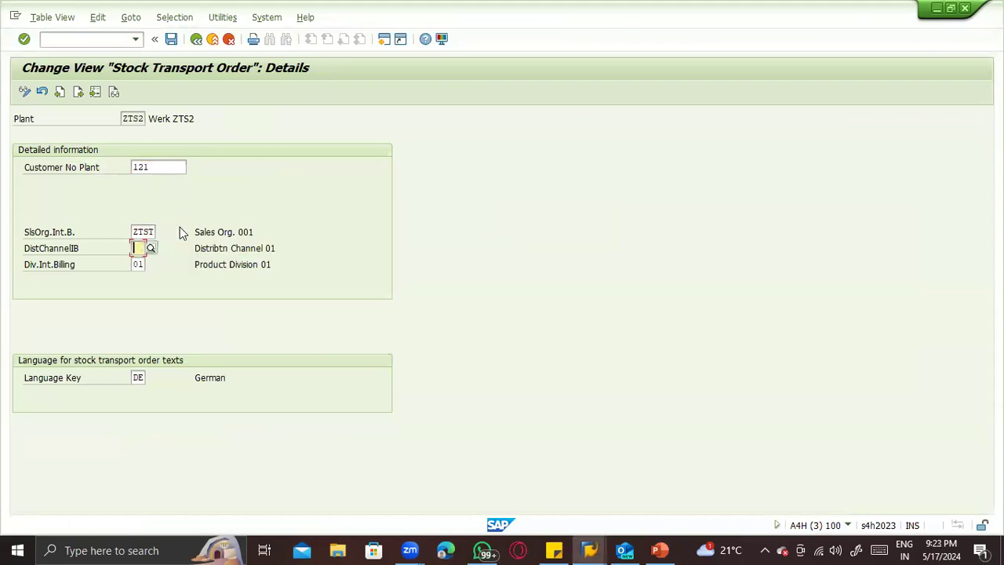
key("Tab")
key("BackSpace")
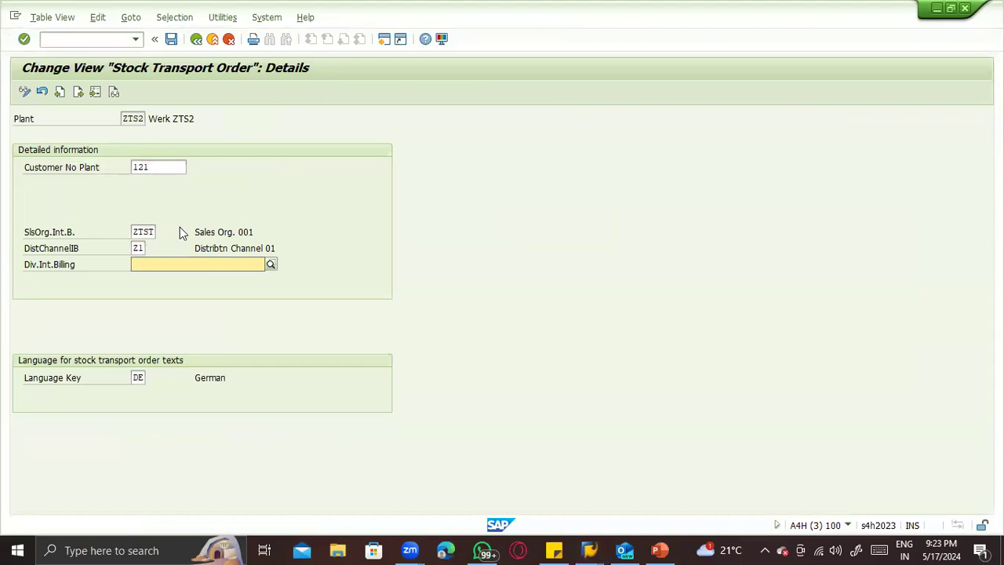
type("01")
key("Return")
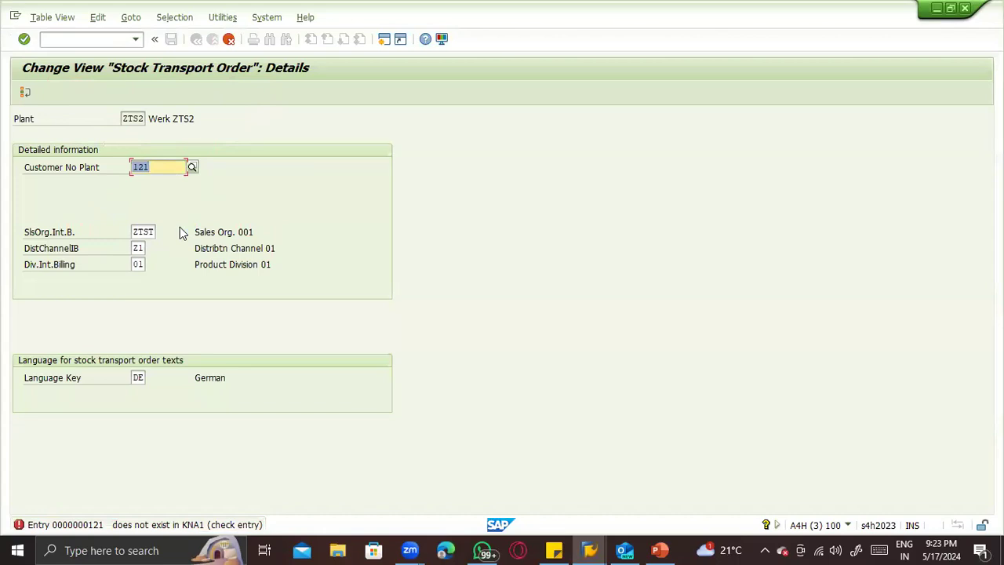
- Look through the PowerPoint notes, the purchase order and the materials list in SAP, and return to plant ZTS2's shipping details
key("alt+Tab")
key("alt+Tab")
key("alt+Tab")
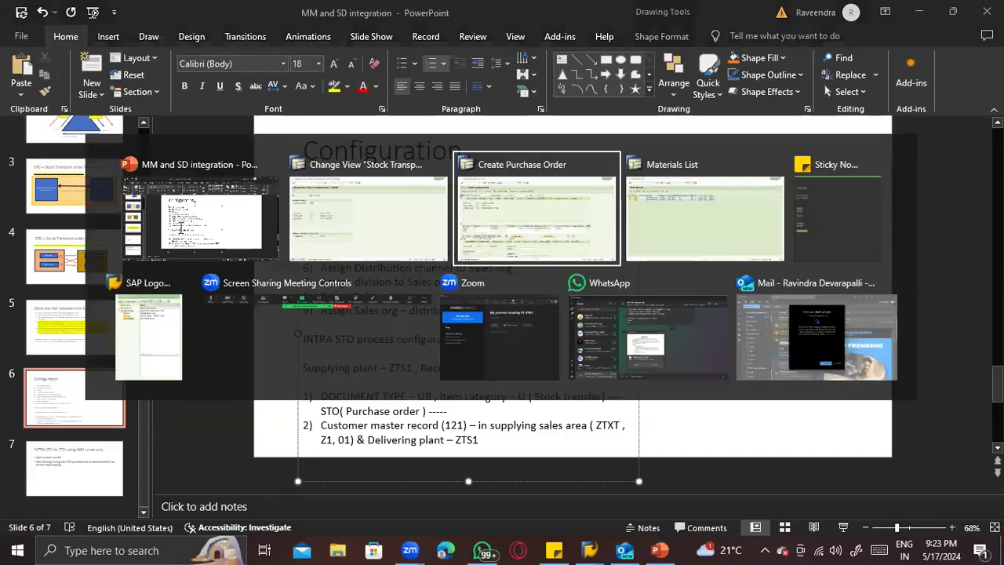
key("alt+Tab")
key("alt+Tab")
key("alt+Tab")
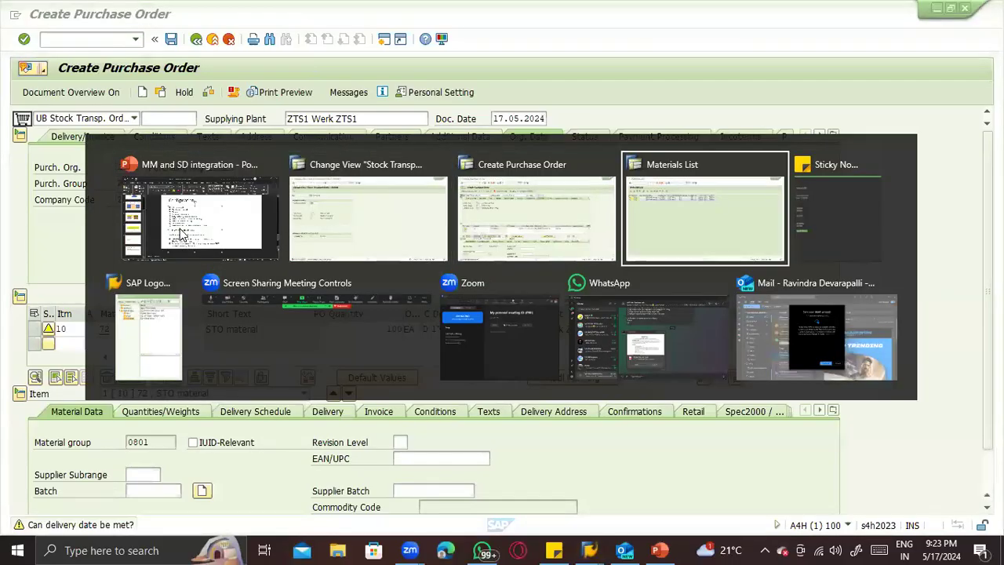
key("alt+shift+Tab")
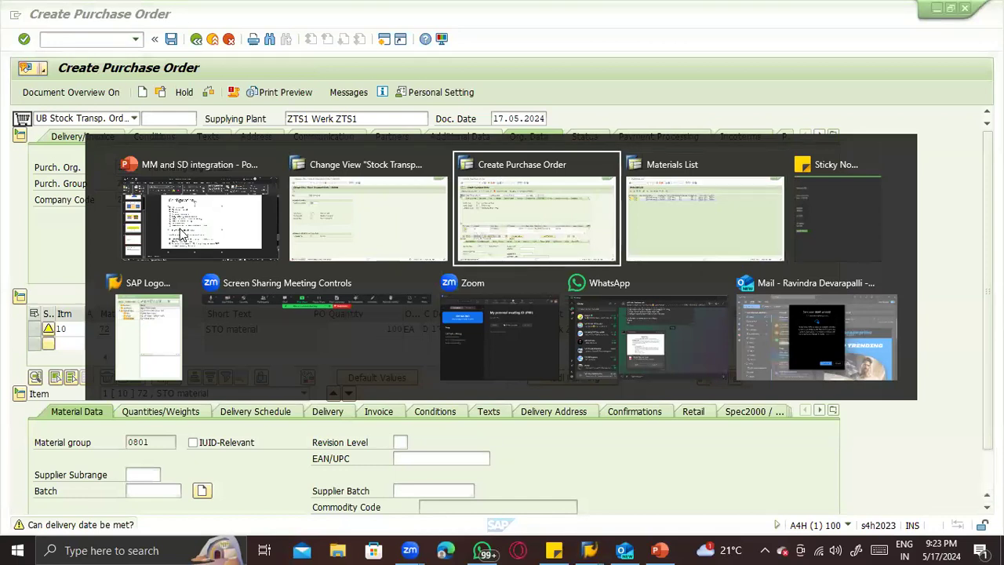
key("alt+Tab")
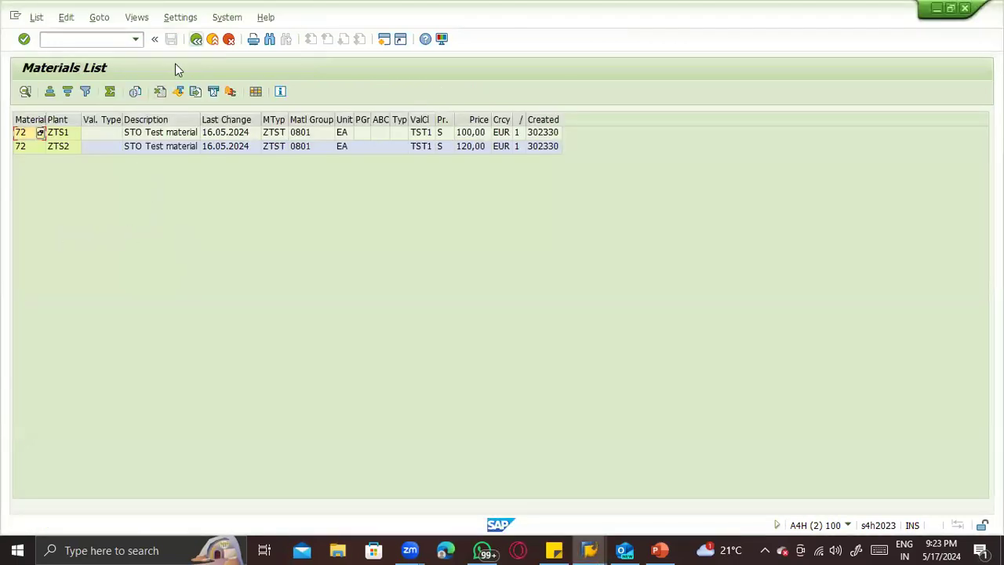
left_click(196, 40)
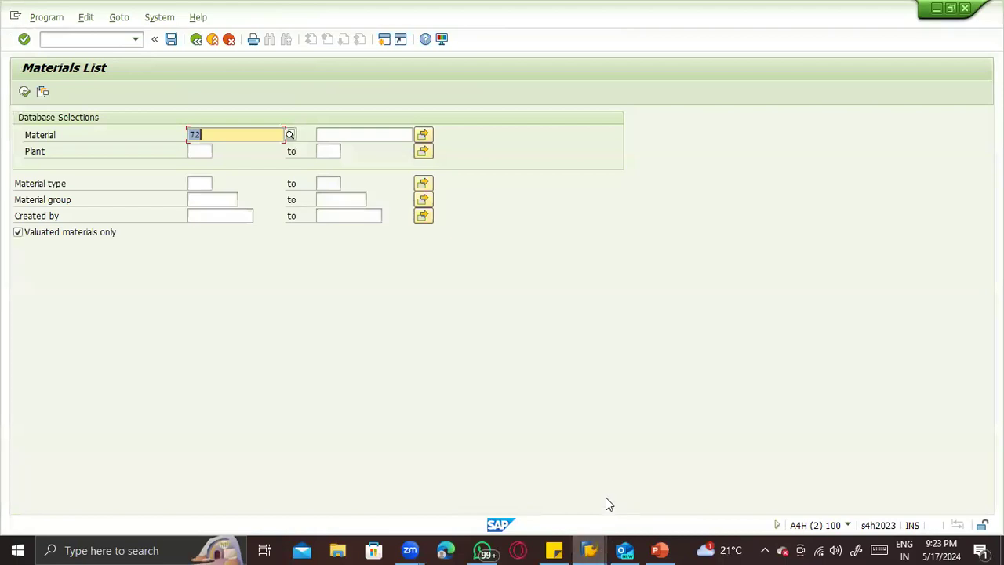
mouse_move(590, 550)
left_click(504, 495)
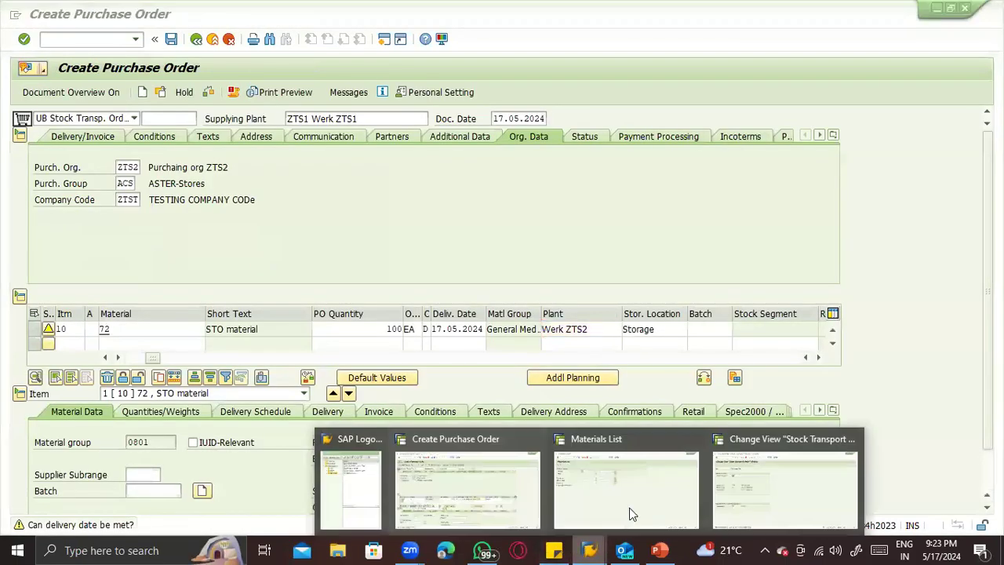
left_click(754, 502)
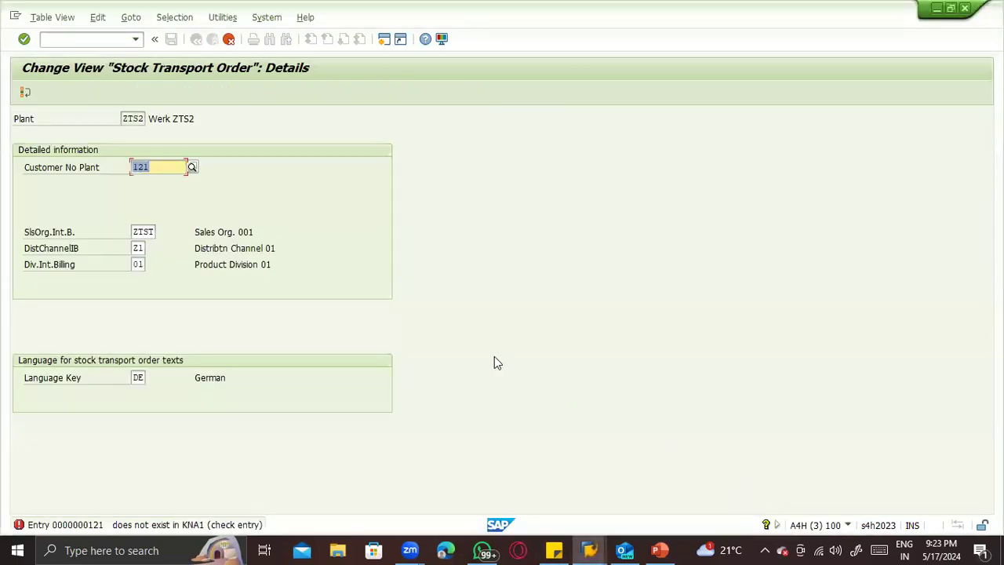
- Open General Table Display in a new session and load the customer master table KNA1
left_click(445, 351)
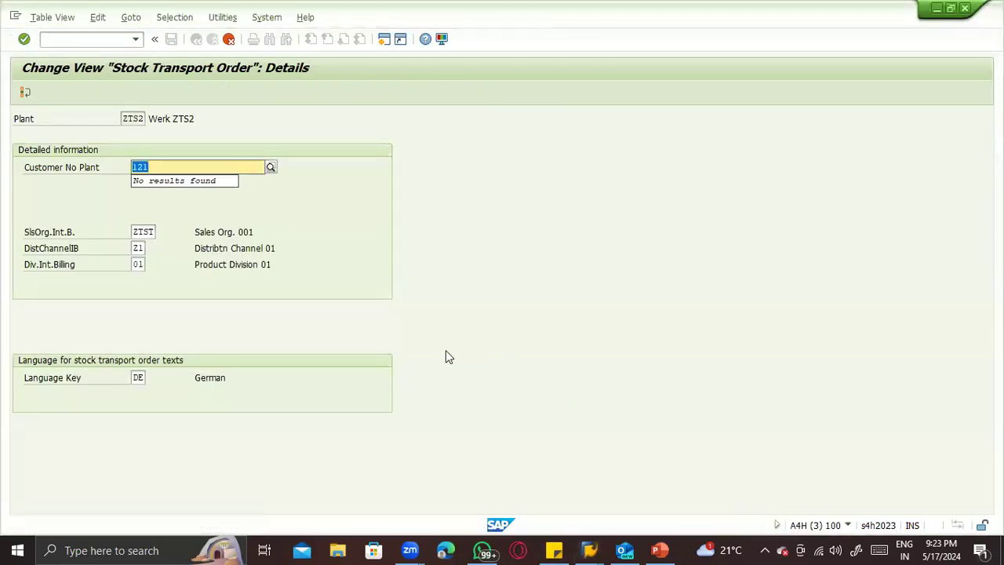
left_click(60, 42)
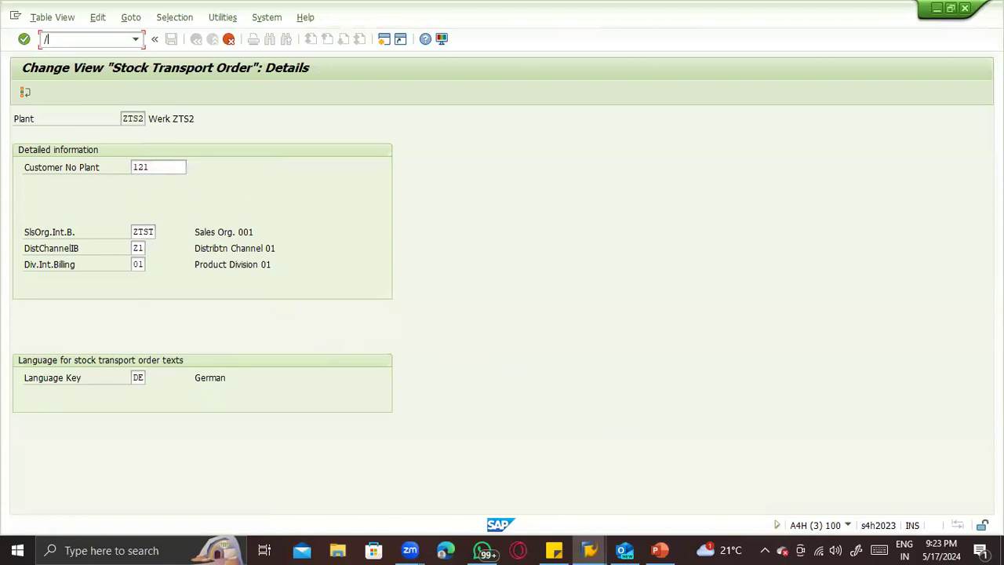
type("/ose16")
key("Return")
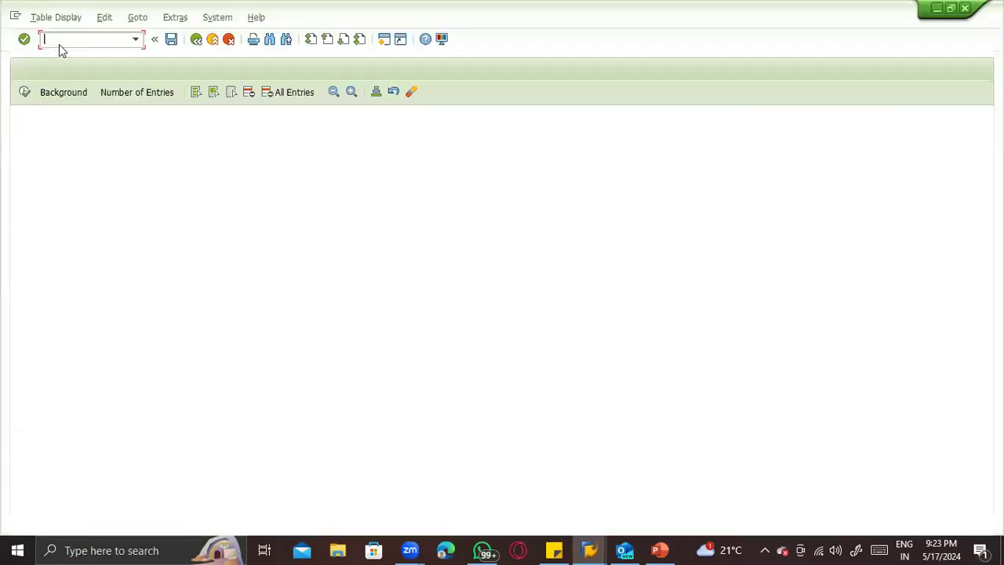
type("l")
key("BackSpace")
type("kna")
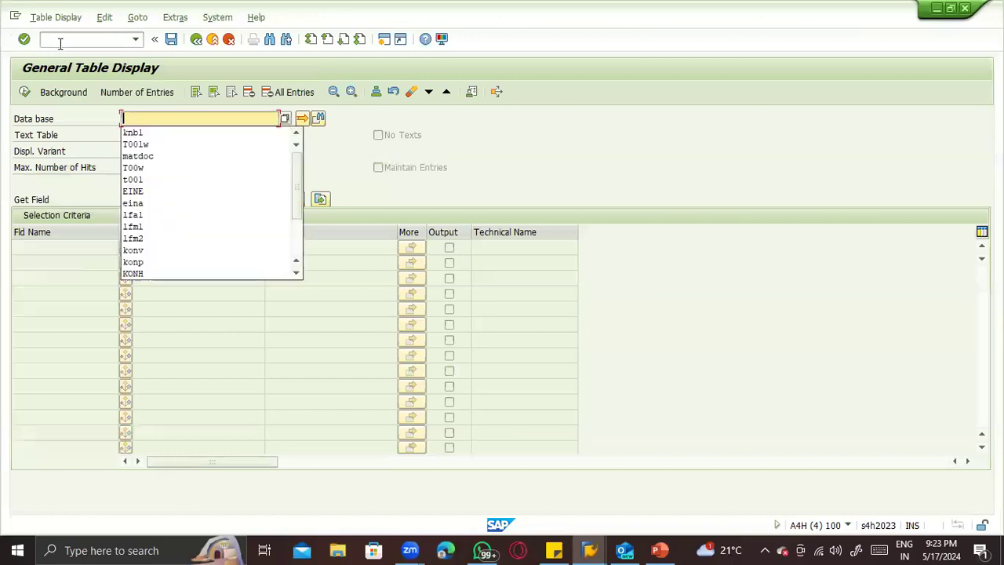
type("1")
key("Return")
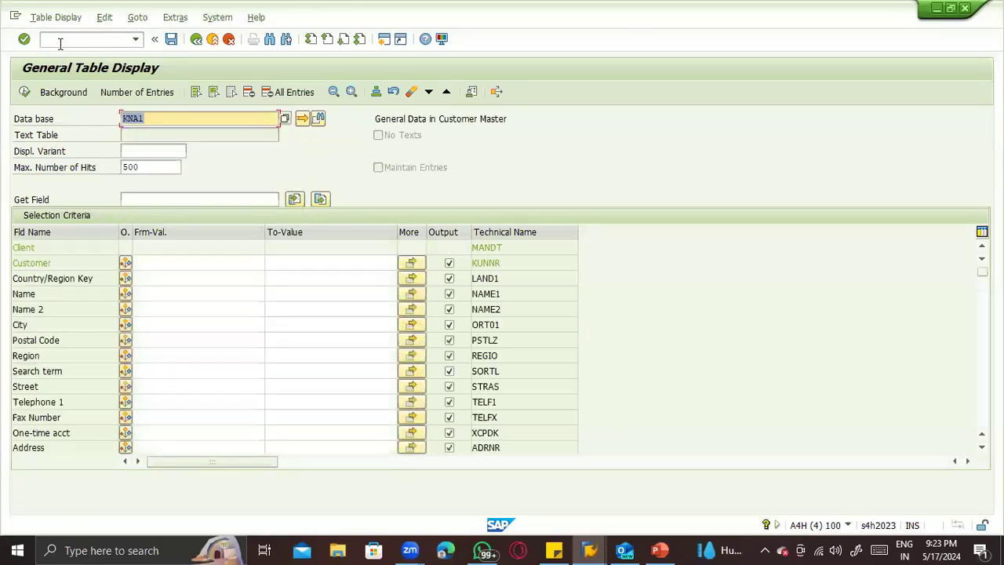
- Search table KNA1 for the customer number entered for plant ZTS2
left_click(160, 264)
type("11")
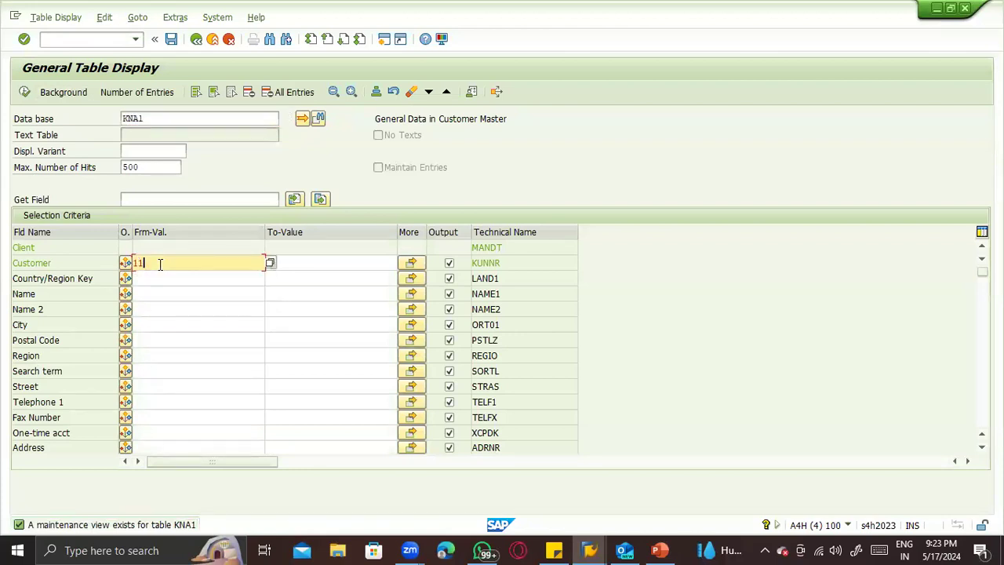
left_click(24, 92)
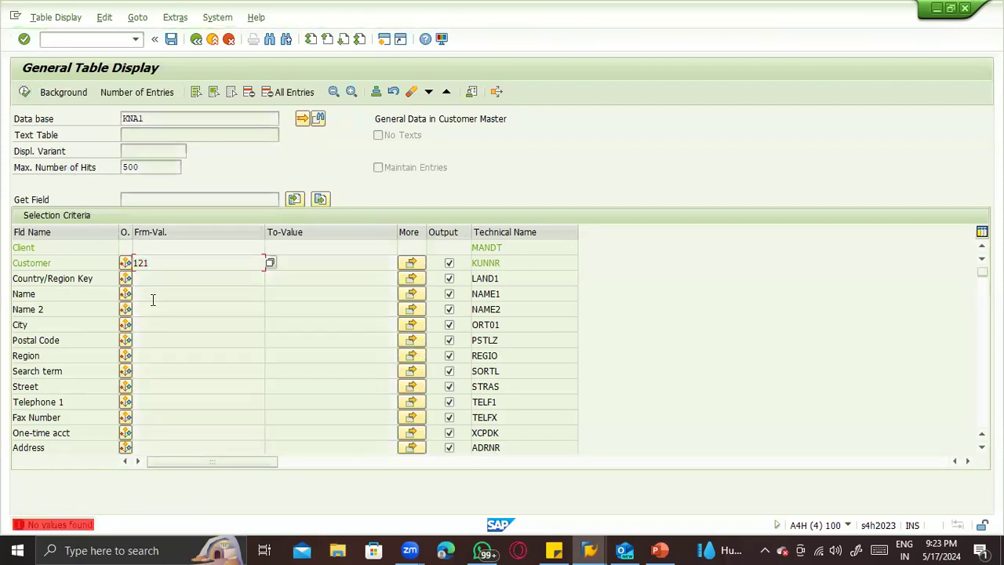
key("Return")
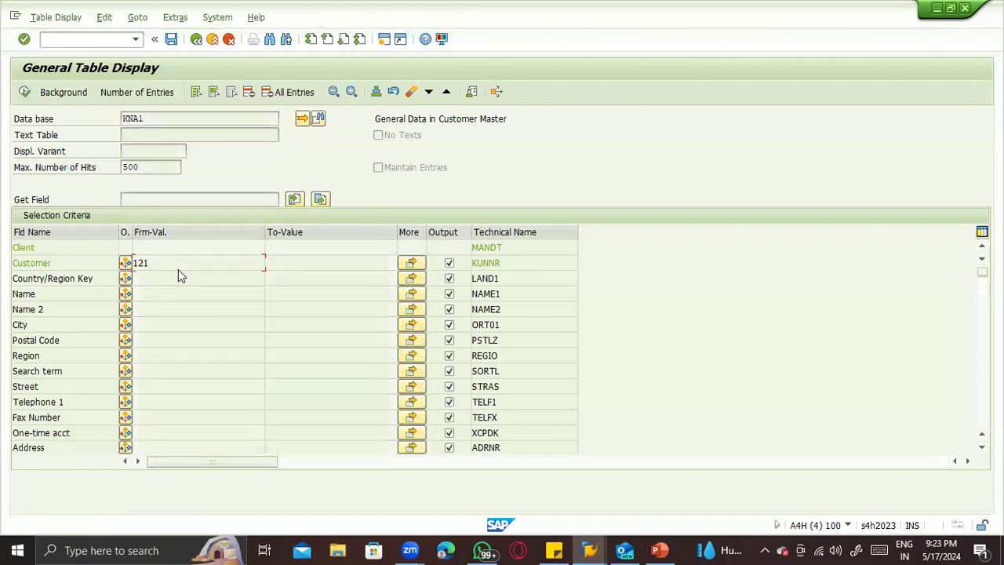
- Load the company code customer table KNB1, search it for the same customer number, and clear that search value
left_click(159, 118)
key("BackSpace")
key("BackSpace")
type("B1")
key("Return")
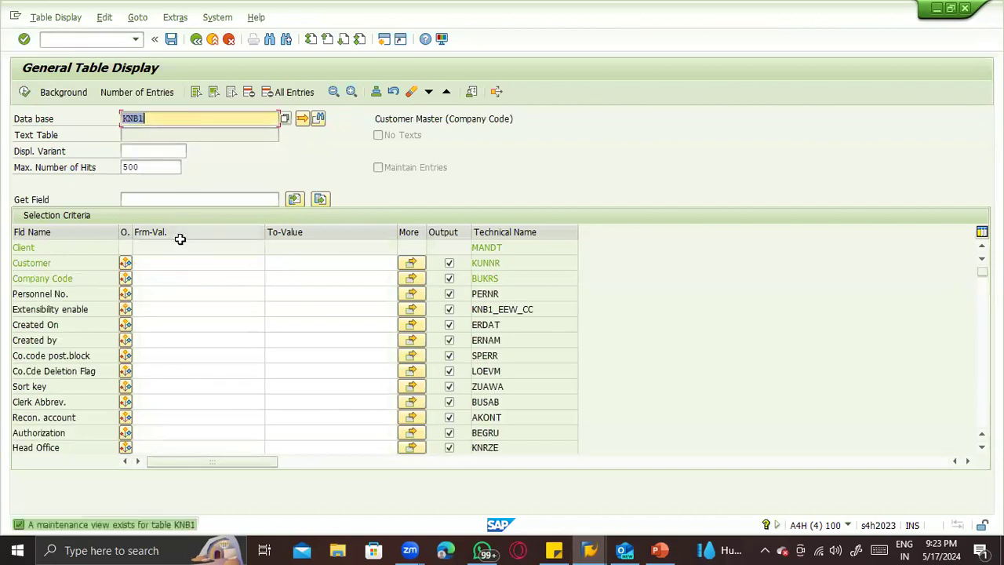
left_click(168, 264)
type("121")
left_click(142, 276)
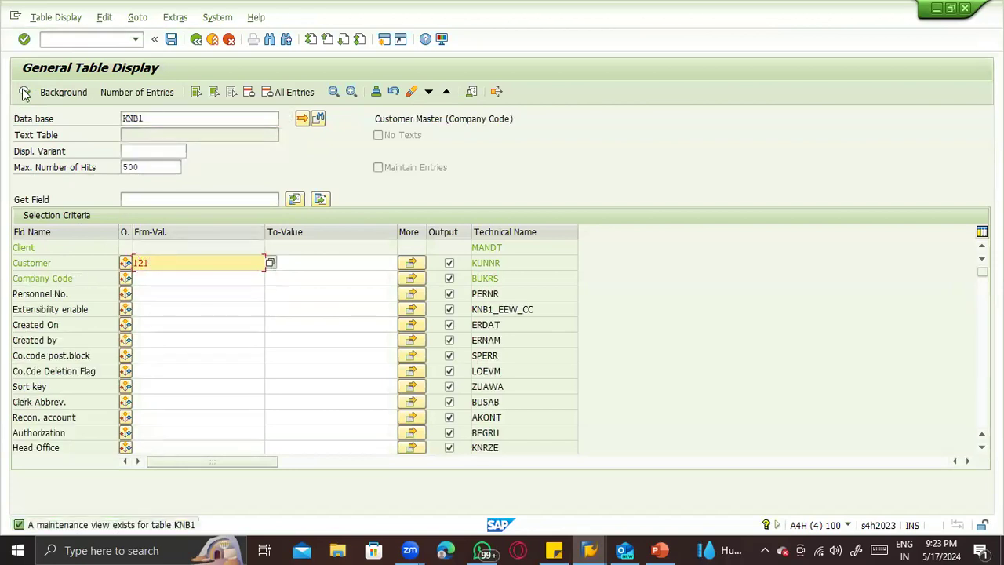
left_click(24, 92)
double_click(154, 260)
key("BackSpace")
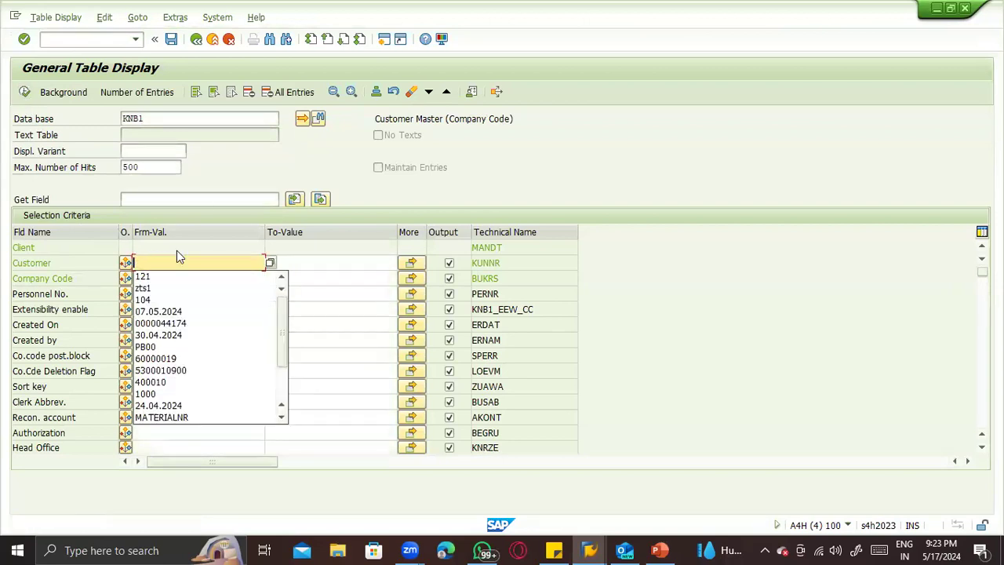
- Load table KNC1 and try to switch the table display to KNV1
double_click(166, 115)
type("KNC1")
key("Return")
left_click(168, 120)
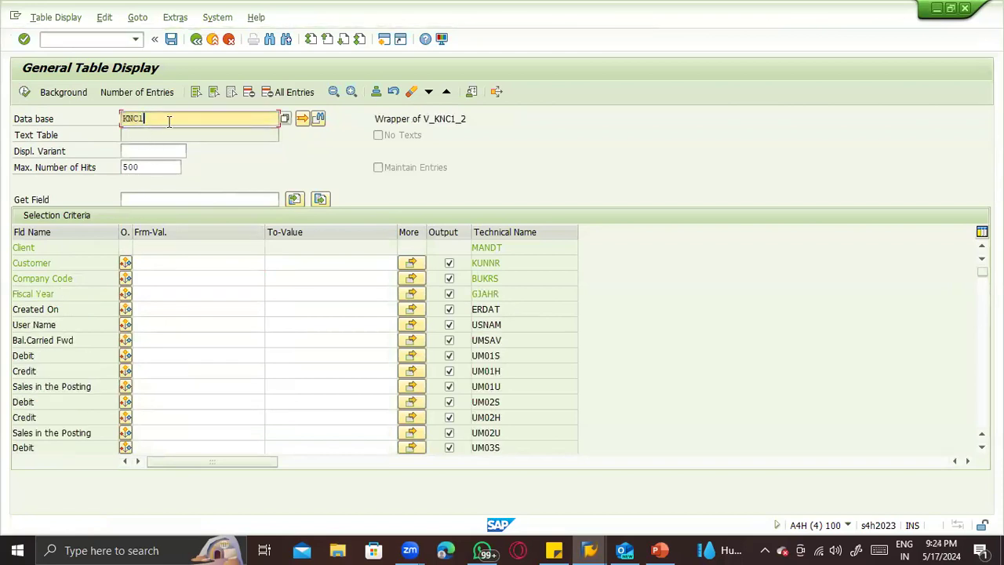
key("BackSpace")
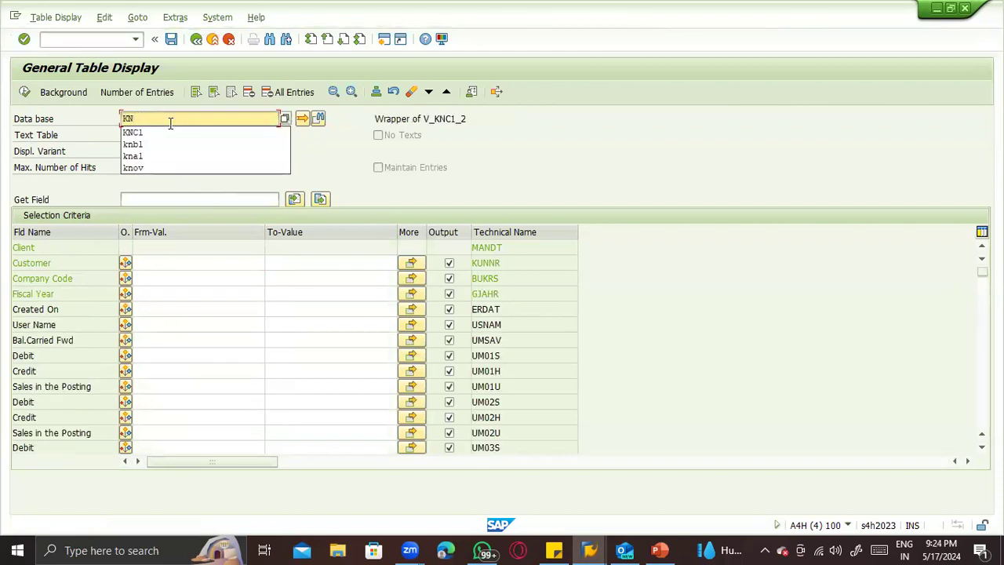
type("V1")
key("Return")
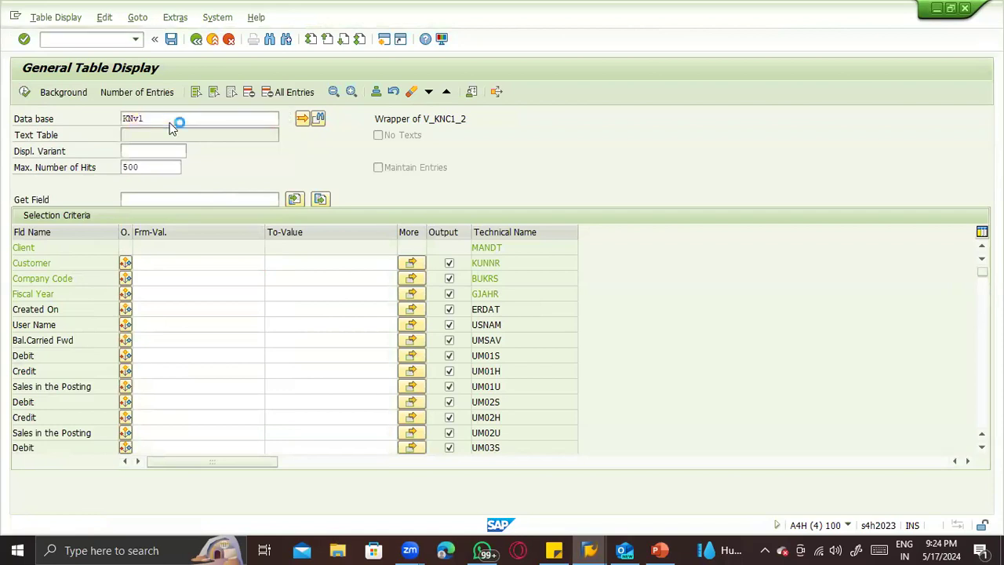
key("Return")
- Go to business partner maintenance and open the partner record "Customer for STO"
left_click(58, 40)
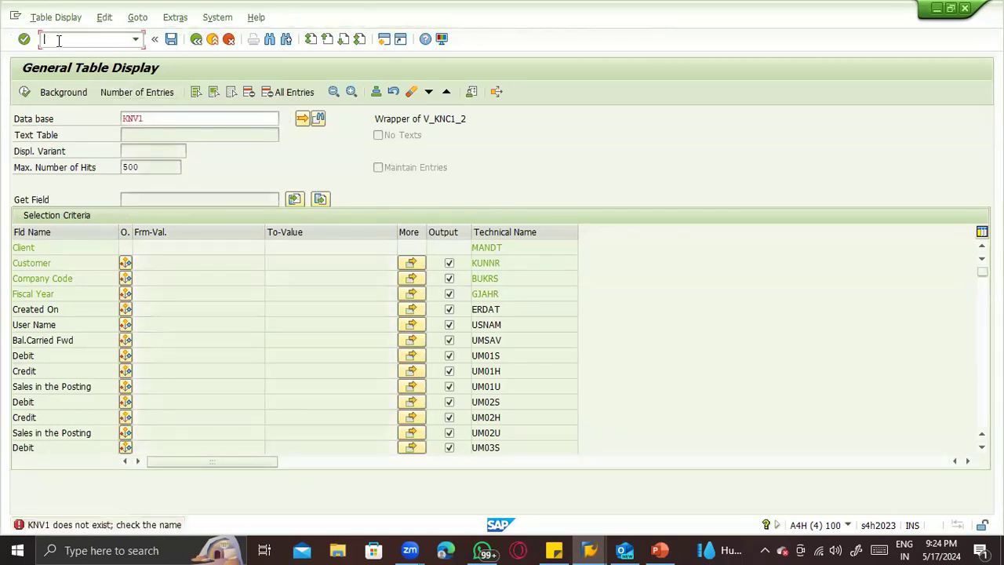
key("Return")
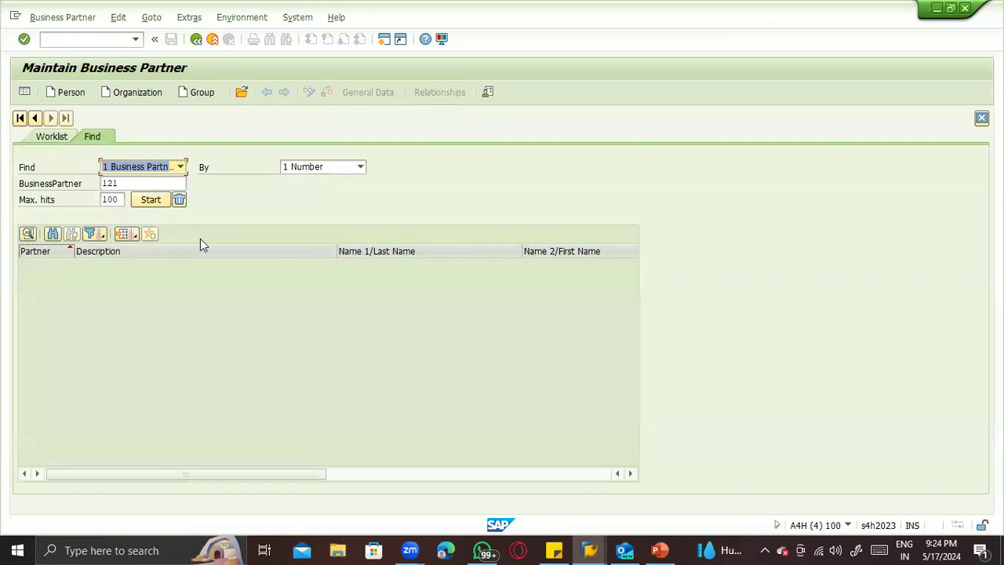
key("Return")
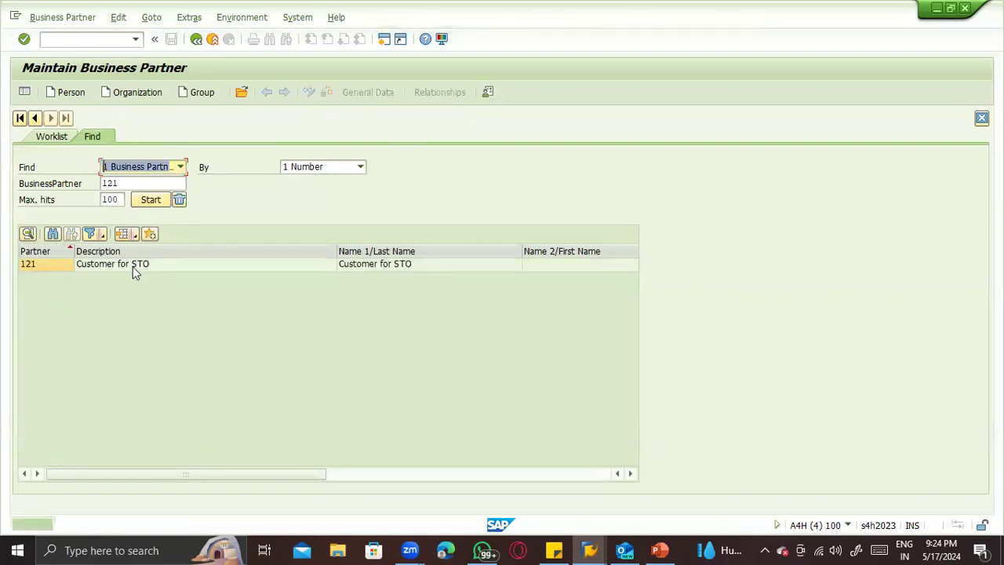
double_click(132, 266)
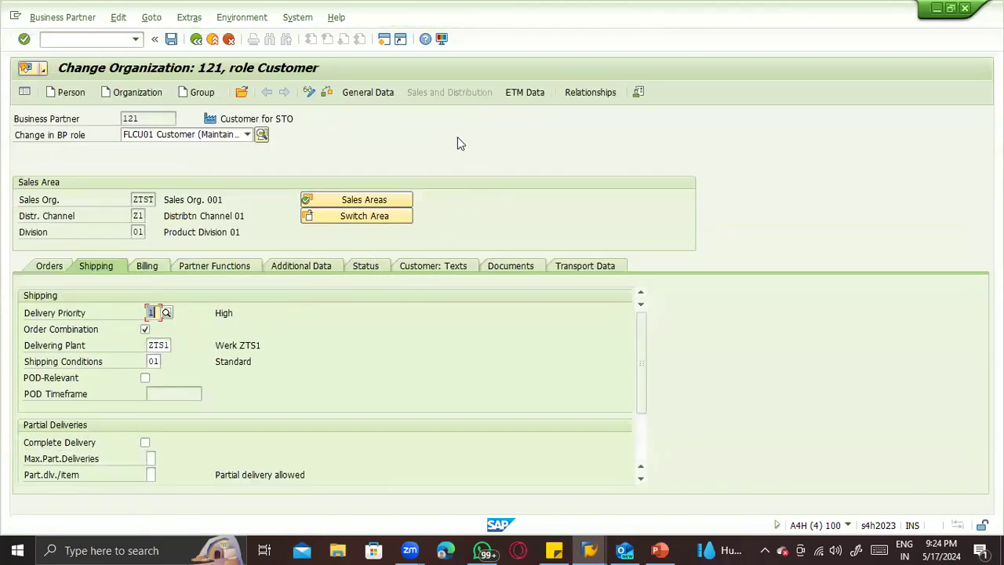
- Examine the partner's general data, including address overview, control and customer general data, and compare its business partner number with its customer number
left_click(385, 98)
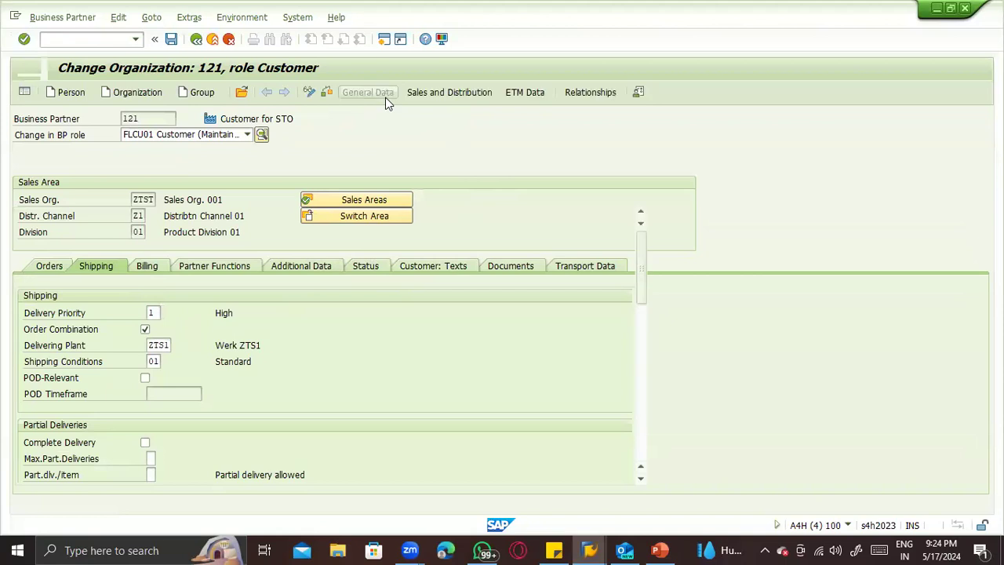
left_click(119, 188)
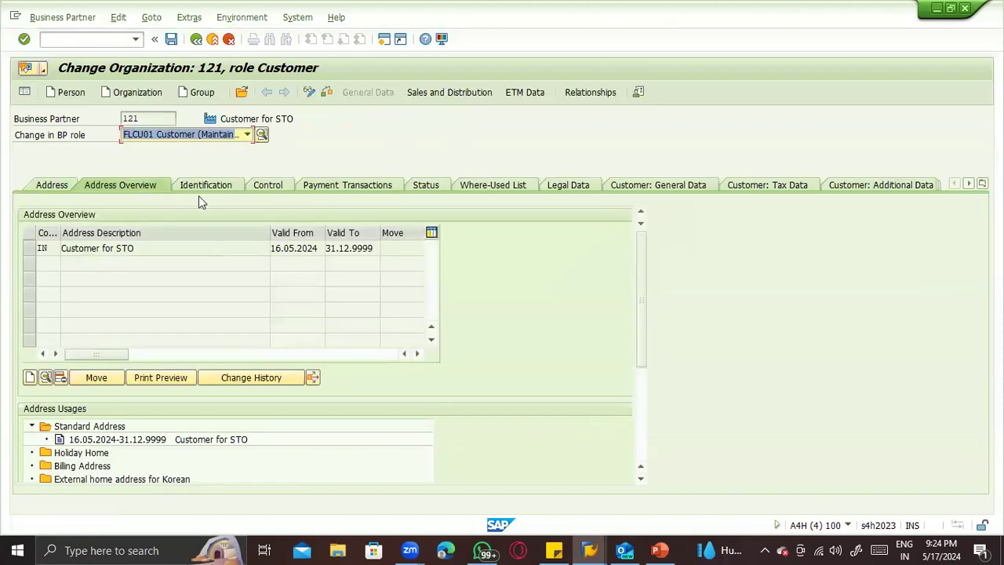
left_click(269, 186)
left_click(690, 187)
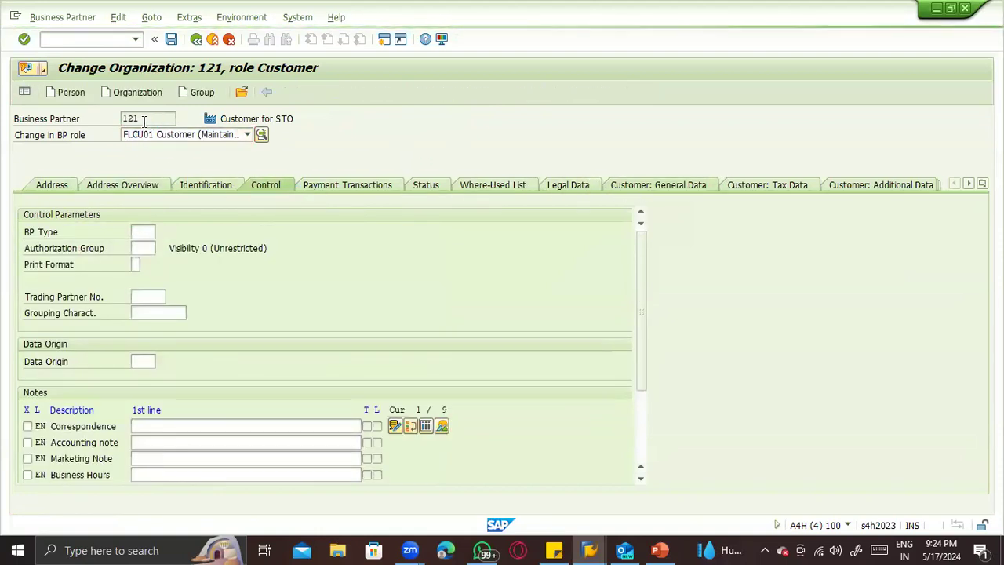
left_click_drag(143, 119, 90, 119)
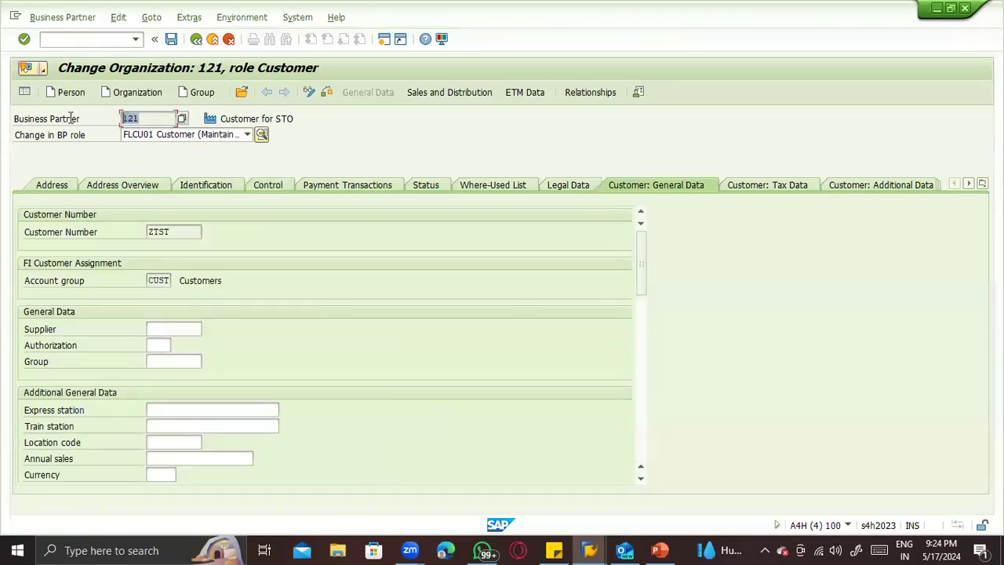
left_click_drag(143, 117, 87, 119)
left_click_drag(175, 231, 88, 233)
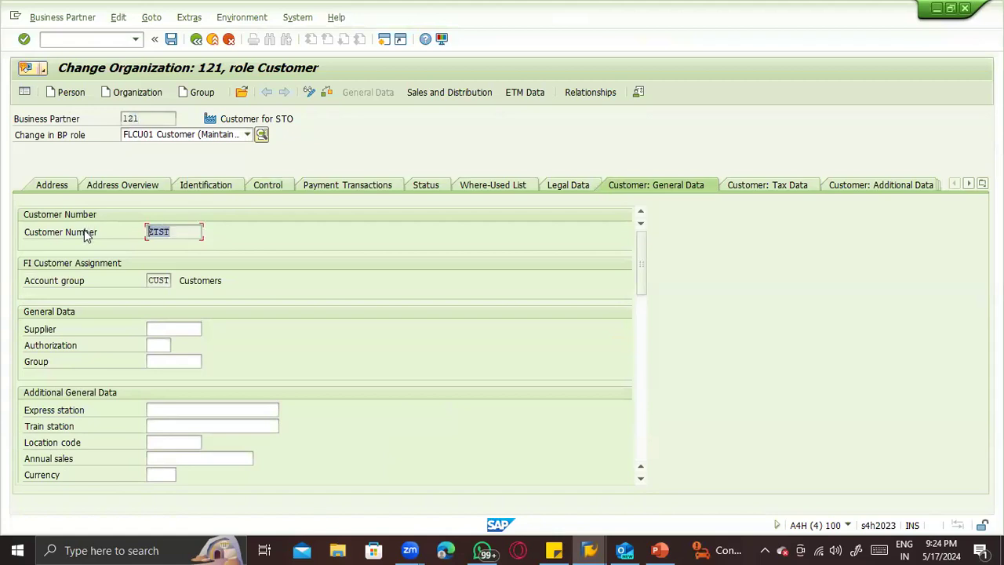
left_click(107, 240)
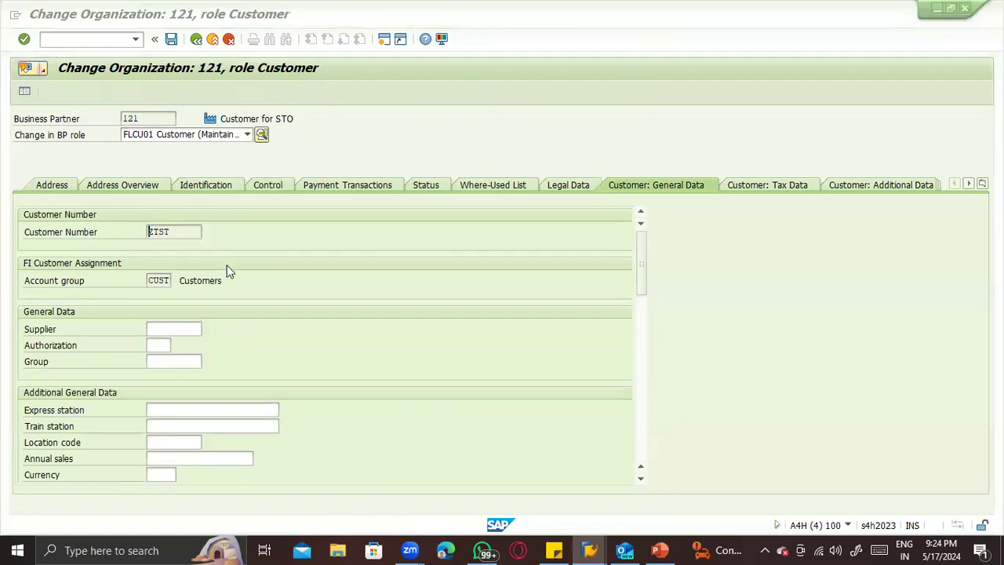
- In PowerPoint, replace the number in the Configuration slide's customer master record note with the customer number from the partner's general data
key("alt+Tab")
key("alt+Tab")
key("alt+Tab")
key("alt+Tab")
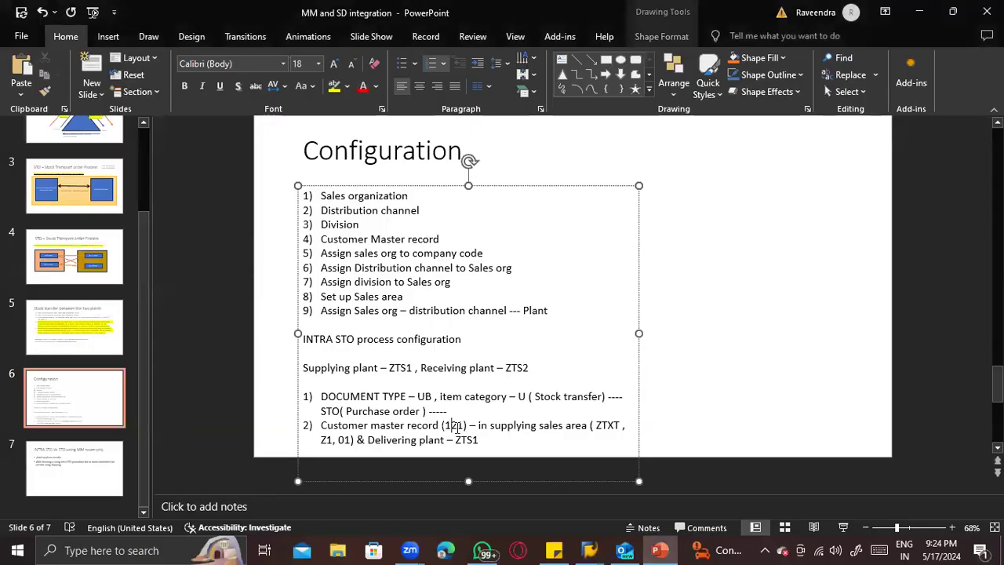
key("BackSpace")
key("BackSpace")
key("BackSpace")
type("ZTST")
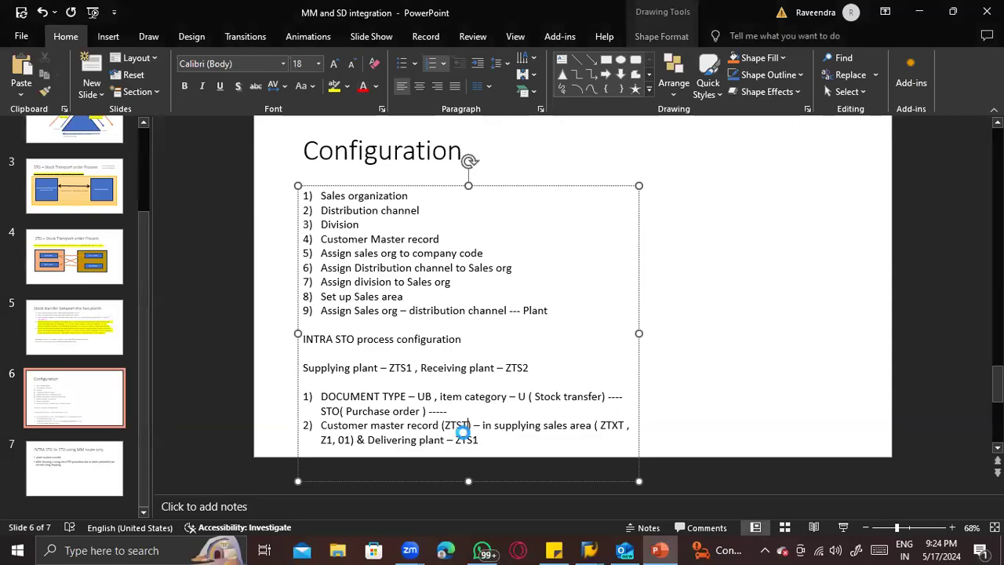
- Switch to the SAP materials list session and open General Table Display there for table KNA1
key("alt+Tab")
key("alt+Tab")
key("alt+Tab")
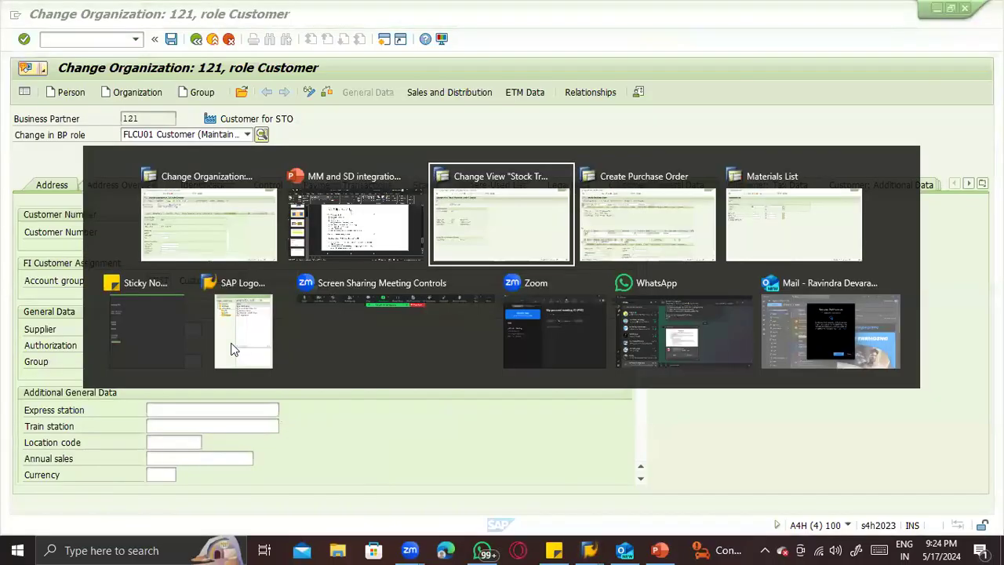
key("alt+Tab")
key("alt+Tab")
left_click(58, 36)
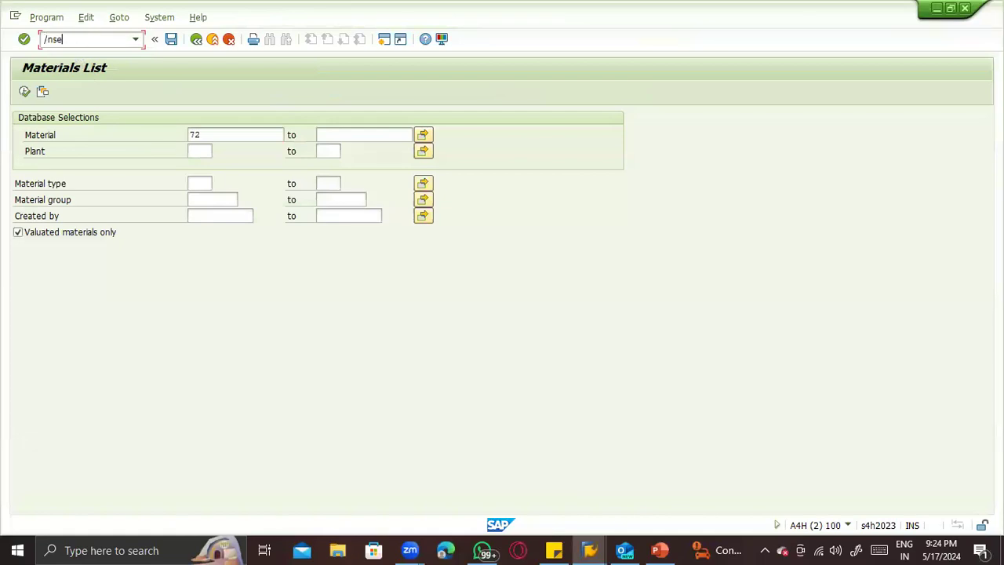
key("Return")
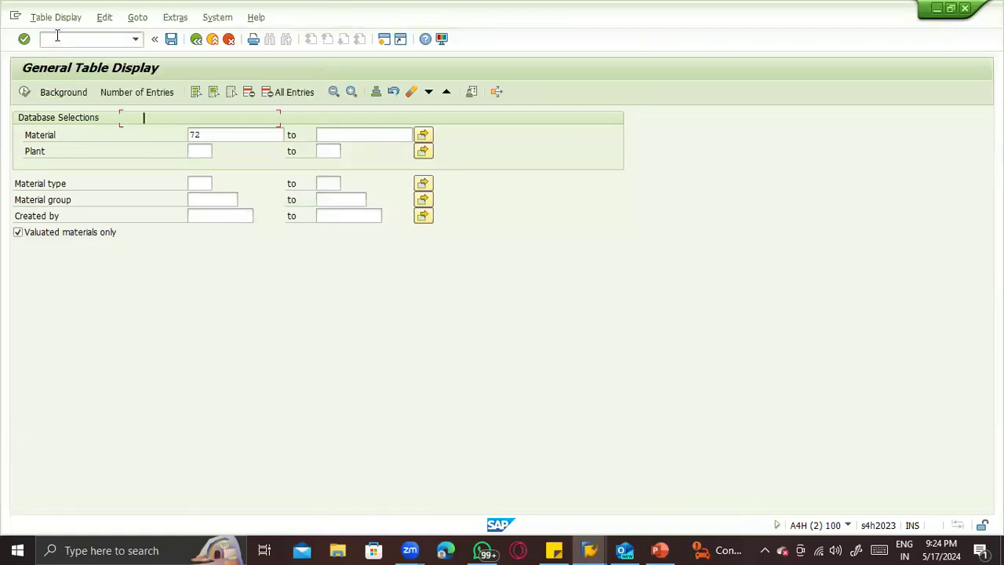
type("kna1")
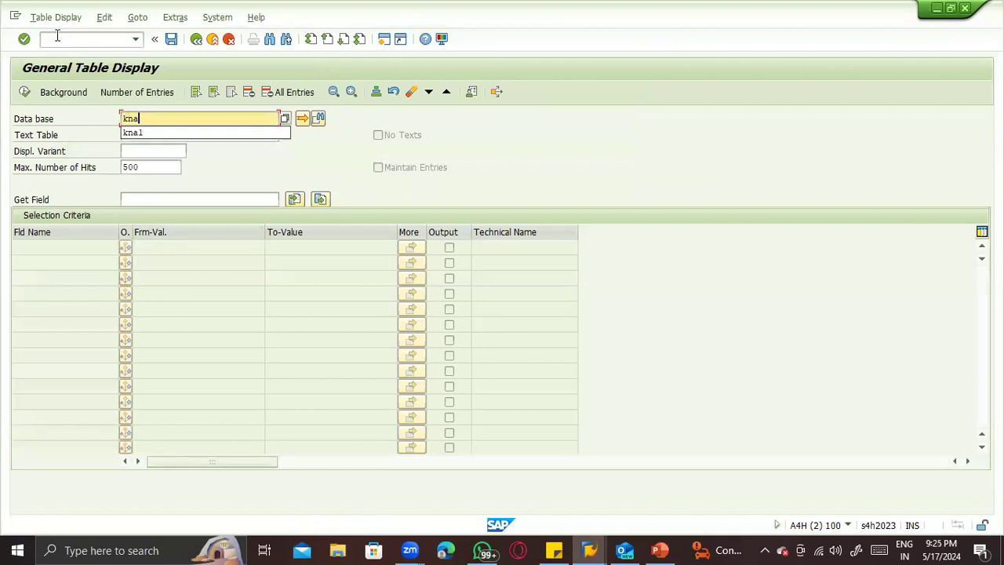
key("Return")
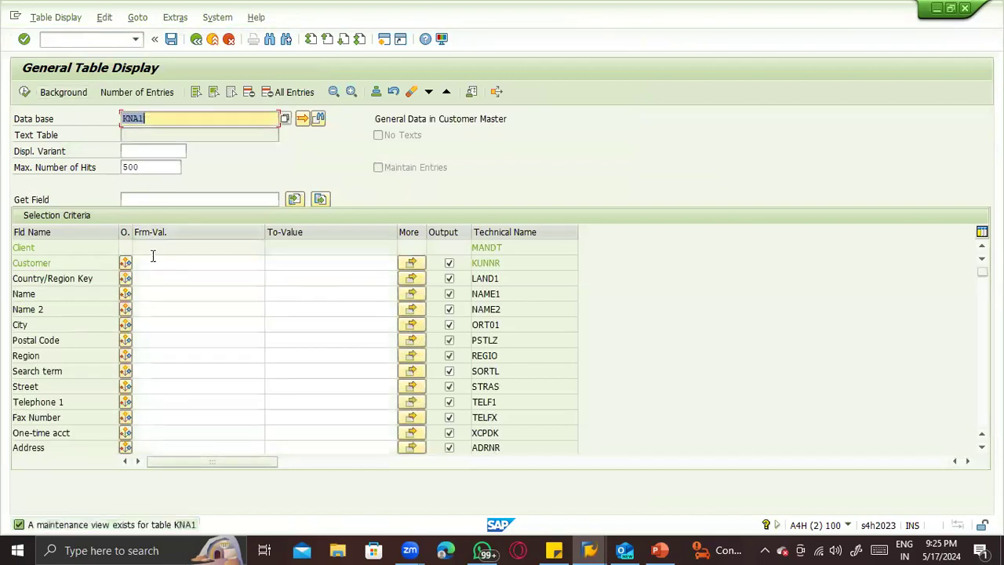
- Search table KNA1 for the corrected customer number and display the entries found
left_click(152, 262)
type("ZTST")
left_click(24, 92)
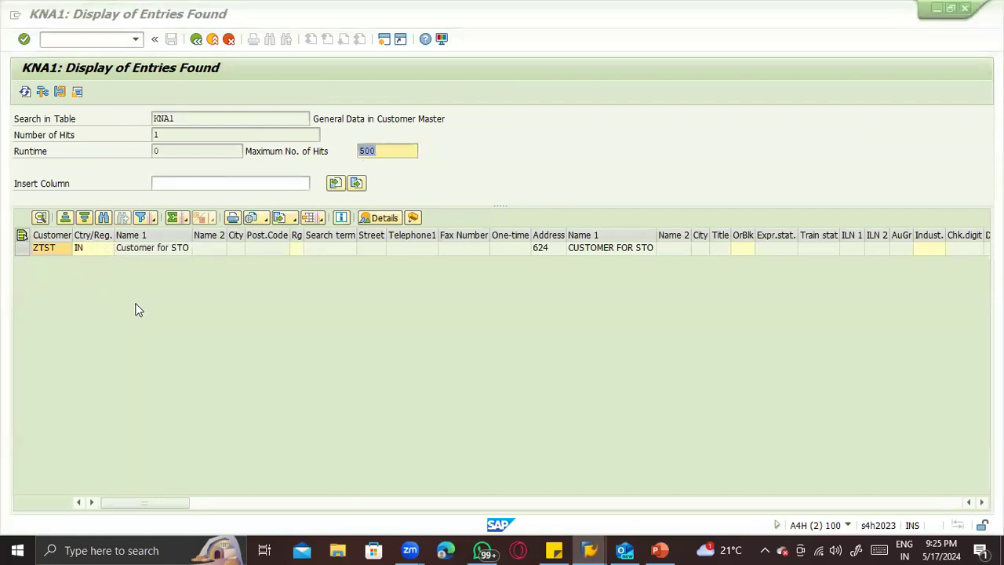
- Consult the corrected customer note in PowerPoint, return to plant ZTS2's stock transport order details in SAP, and replace the plant's customer number with it
key("alt+Tab")
key("alt+Tab")
key("alt+Tab")
key("alt+shift+Tab")
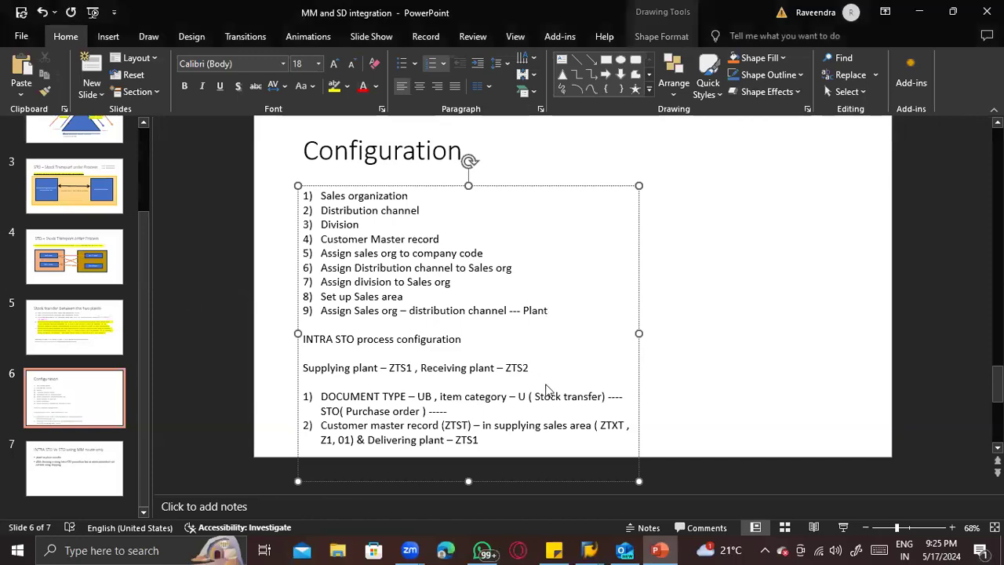
key("alt+Tab")
key("alt+Tab")
key("alt+Tab")
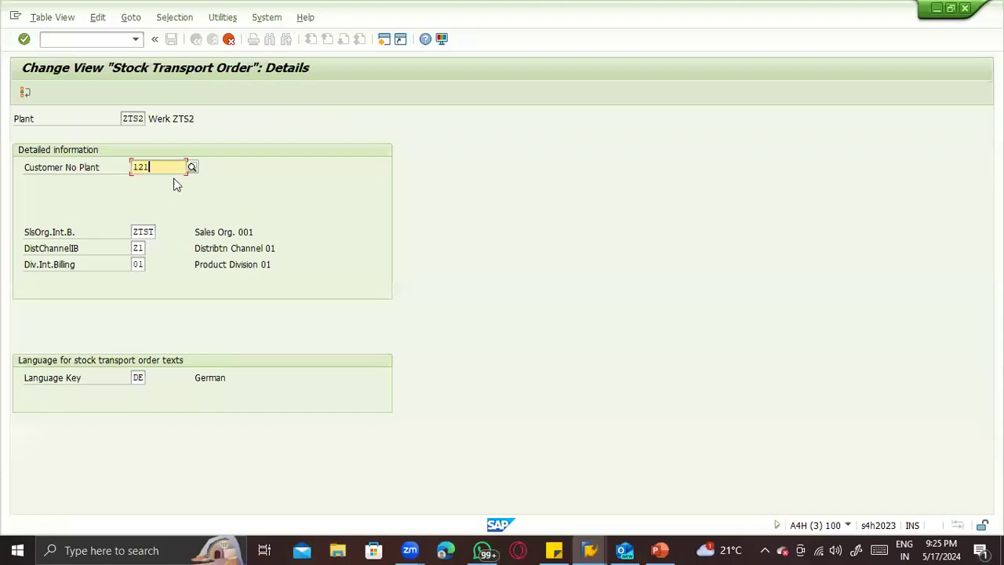
type("ZTS")
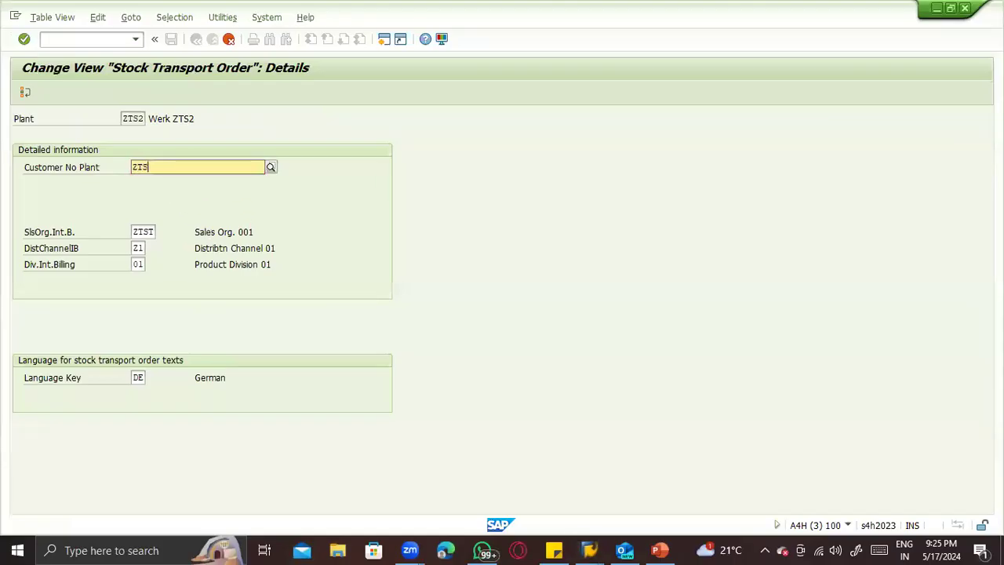
type("T4")
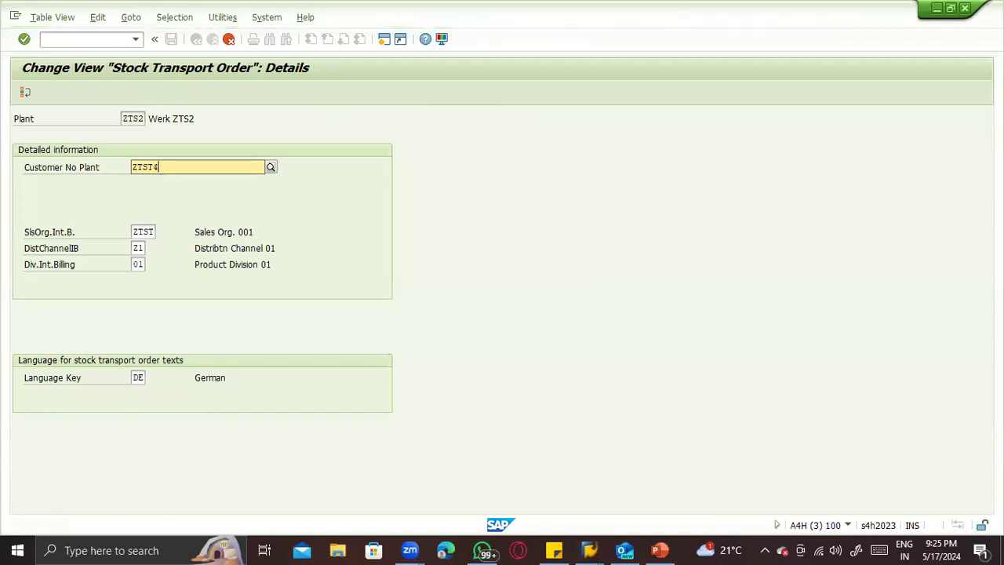
- Complete plant ZTS2's assignment with the corrected customer number, save it, and return to the plant overview
left_click(172, 180)
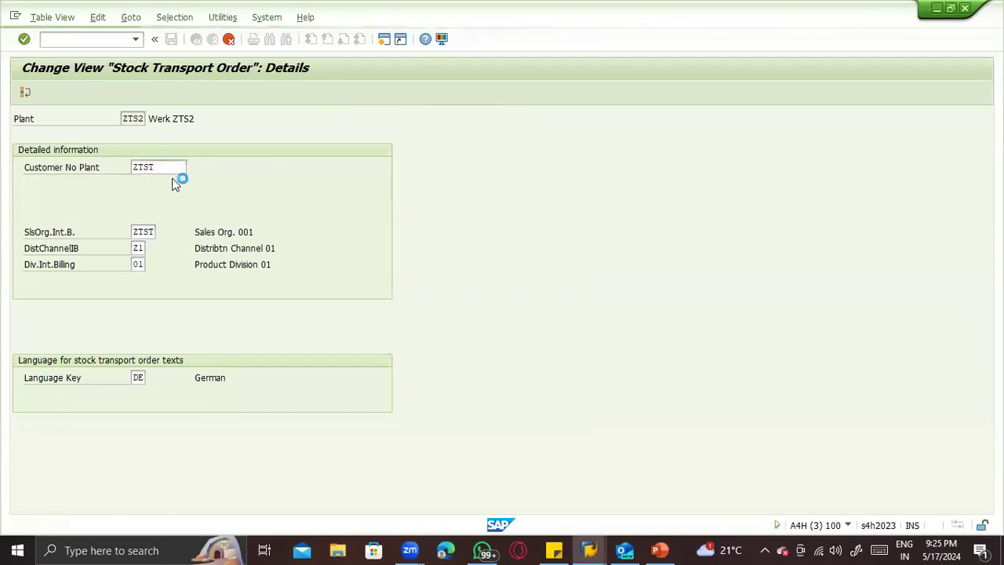
key("ctrl+s")
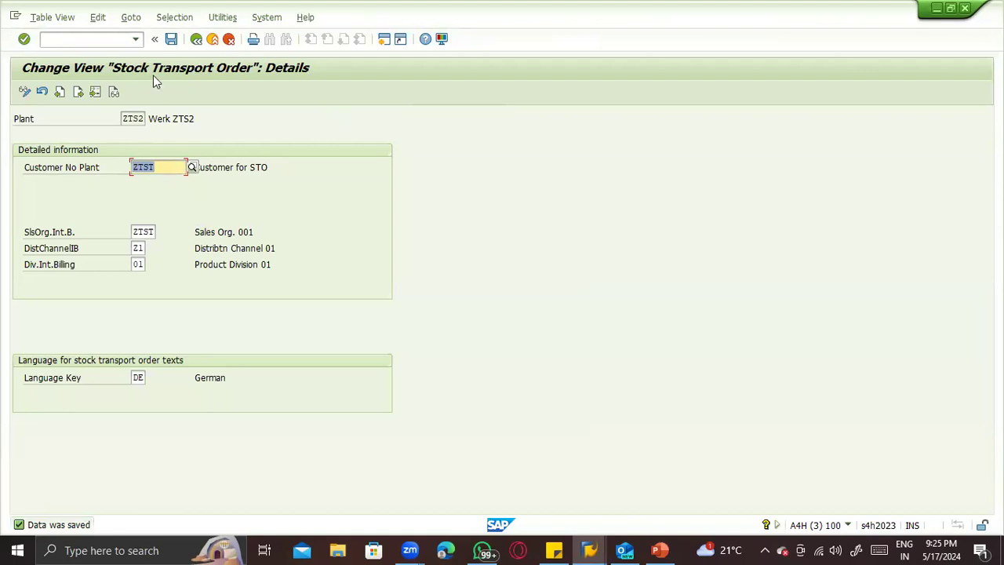
key("F3")
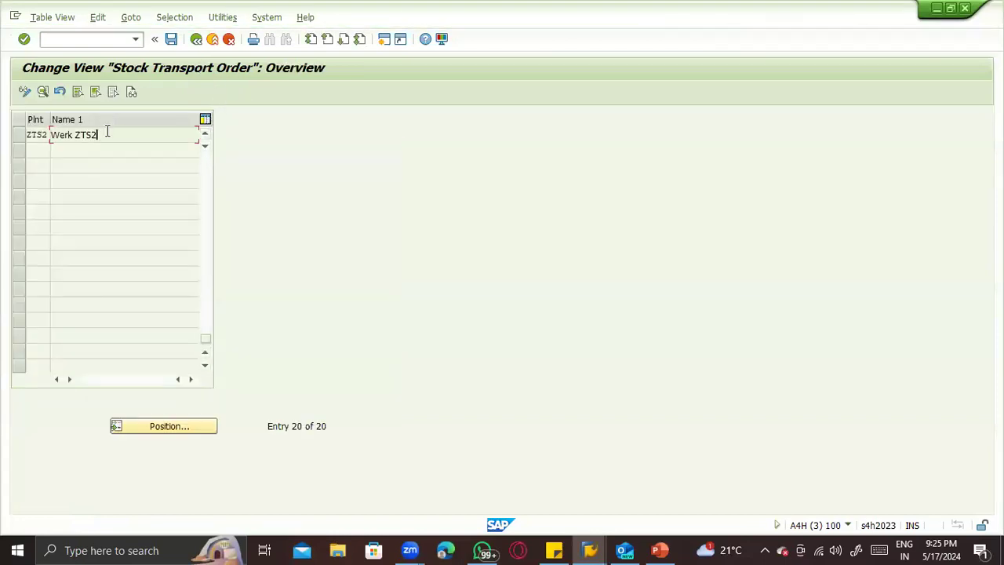
- Position the plant list at ZTST and open the stock transport order details of plant ZTS1
left_click(149, 426)
type("ZTST")
key("Return")
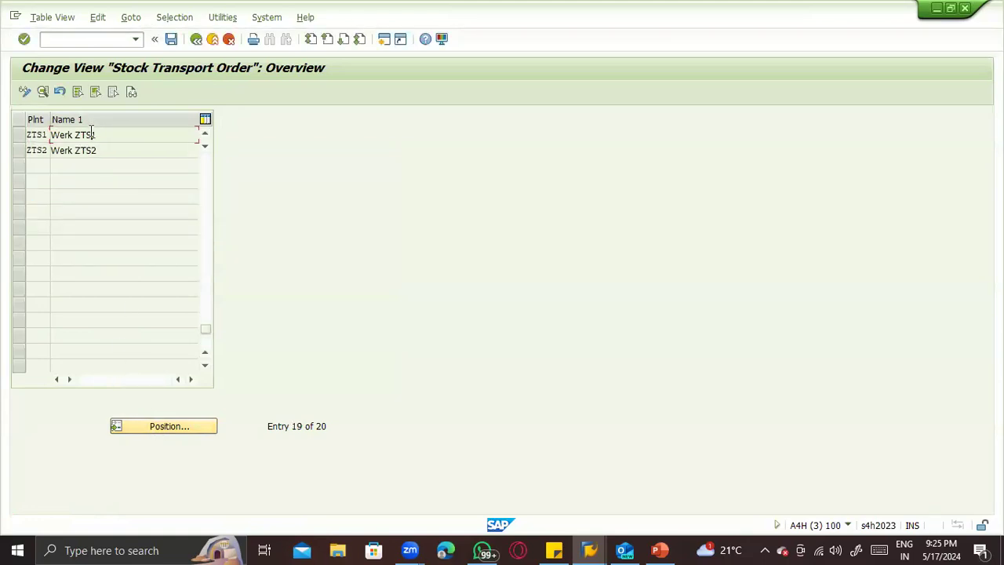
double_click(91, 133)
- Re-enter sales organization ZTST and distribution channel Z1 for plant ZTS1's internal billing, save, and return to the plant overview
double_click(156, 231)
key("Delete")
key("Tab")
key("Delete")
key("Tab")
key("shift+Tab")
key("shift+Tab")
key("Tab")
key("shift+Tab")
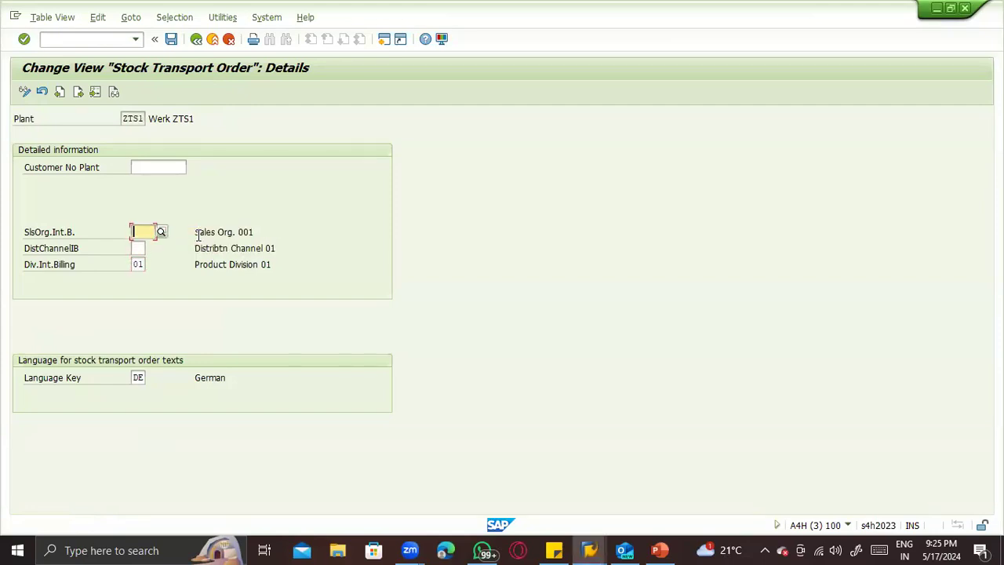
type("ZTST")
key("Down")
key("Return")
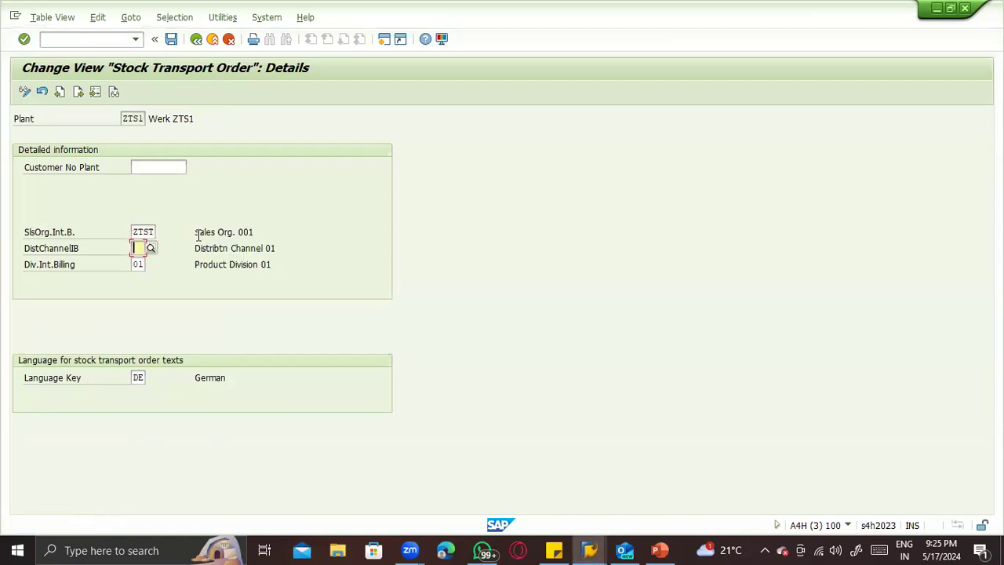
type("Z1")
key("Return")
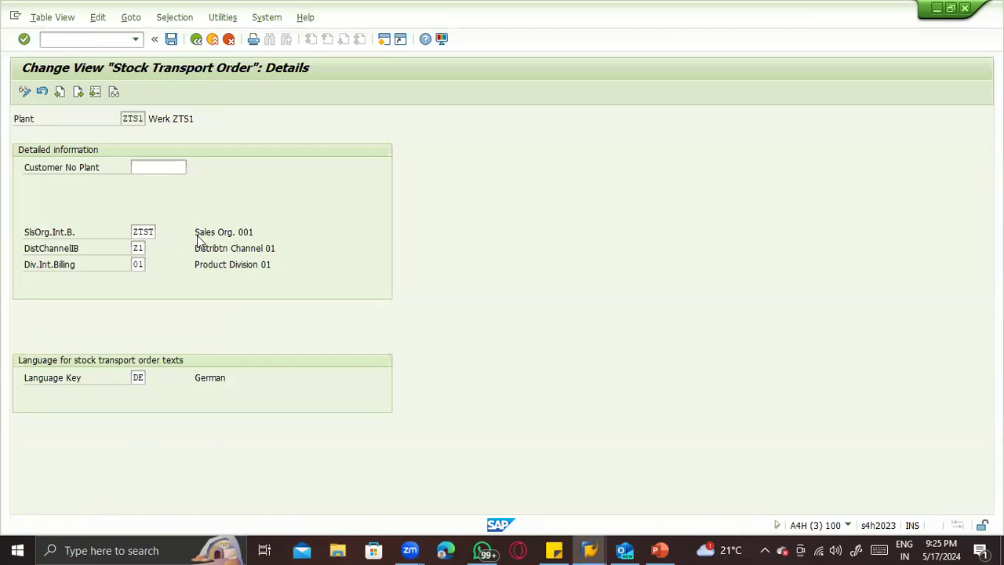
key("ctrl+s")
key("F3")
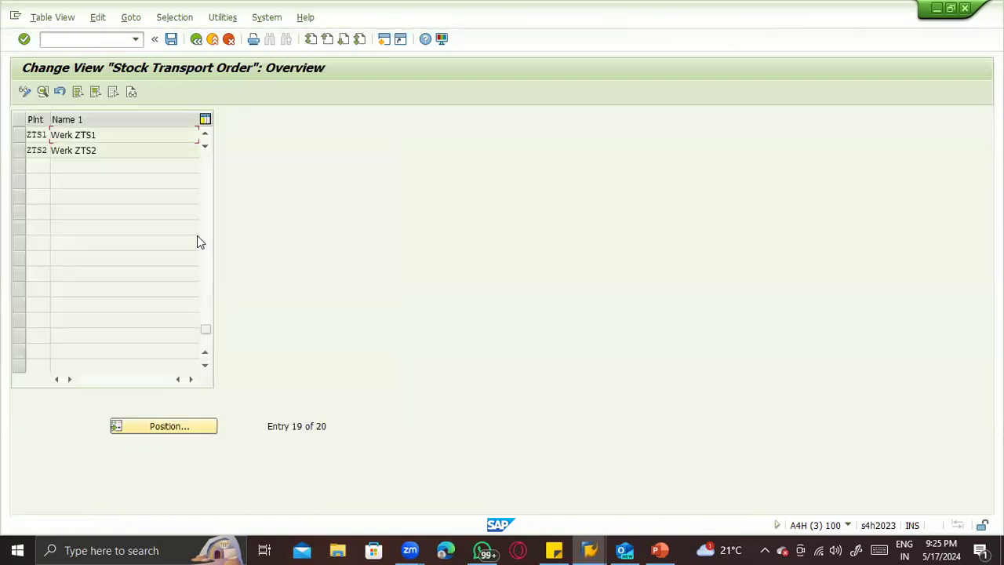
- Return to the IMG structure and open Configure Delivery Type & Availability Check Procedure by Plant under Set up Stock Transport Order
key("F3")
left_click(166, 375)
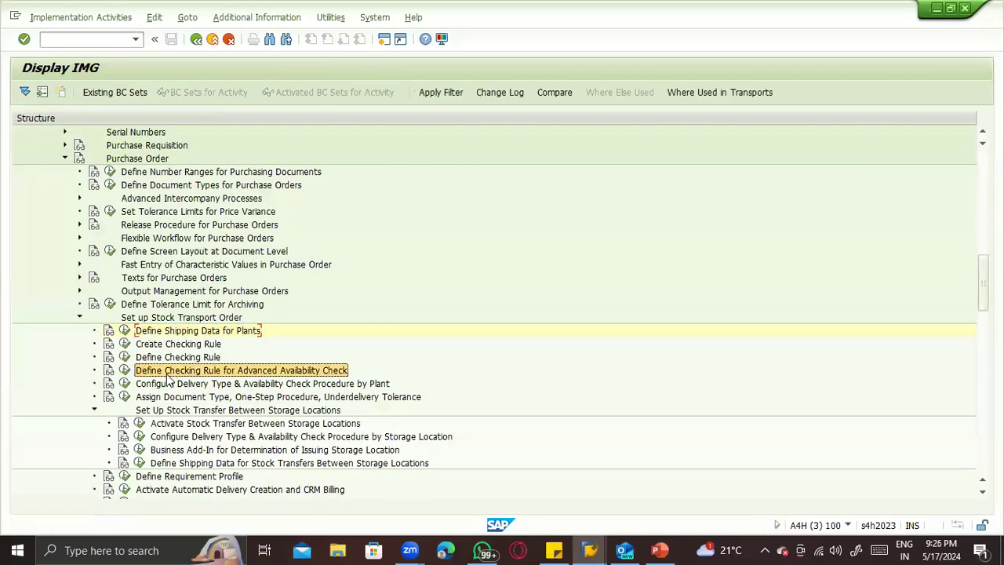
left_click(141, 384)
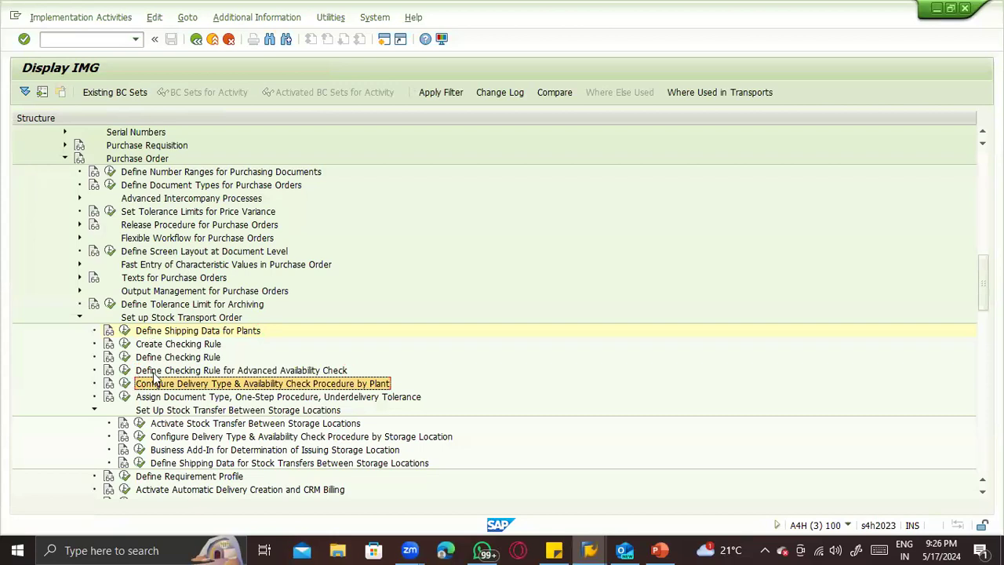
left_click(154, 372)
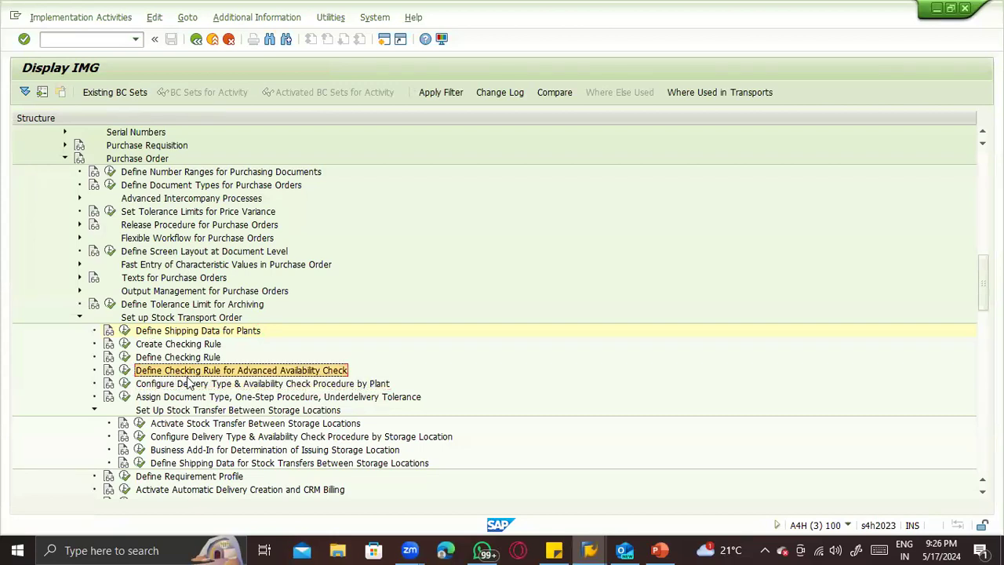
left_click(182, 384)
left_click(125, 384)
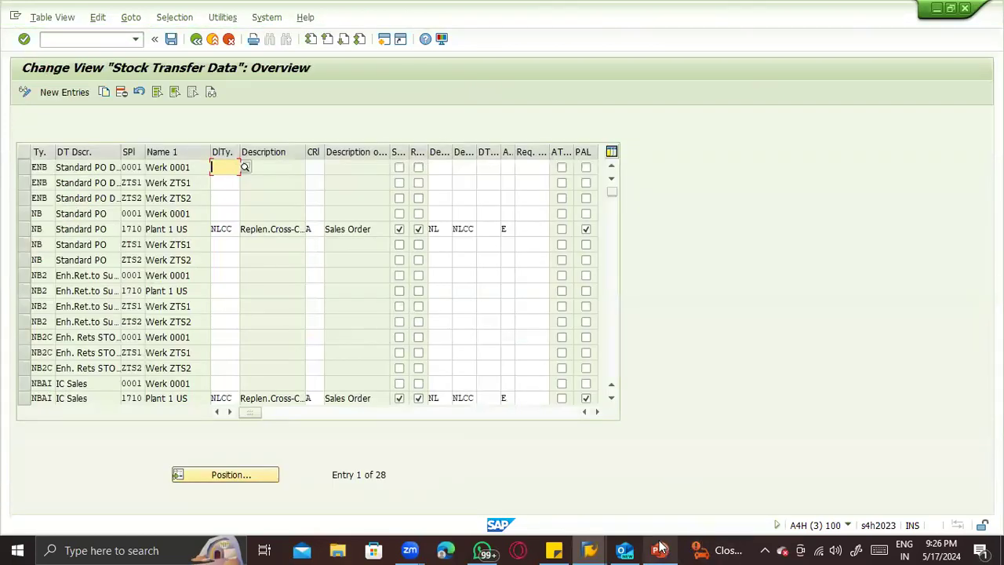
- Switch to PowerPoint and add a third numbered item to the INTRA STO process configuration list on the Configuration slide
left_click(661, 550)
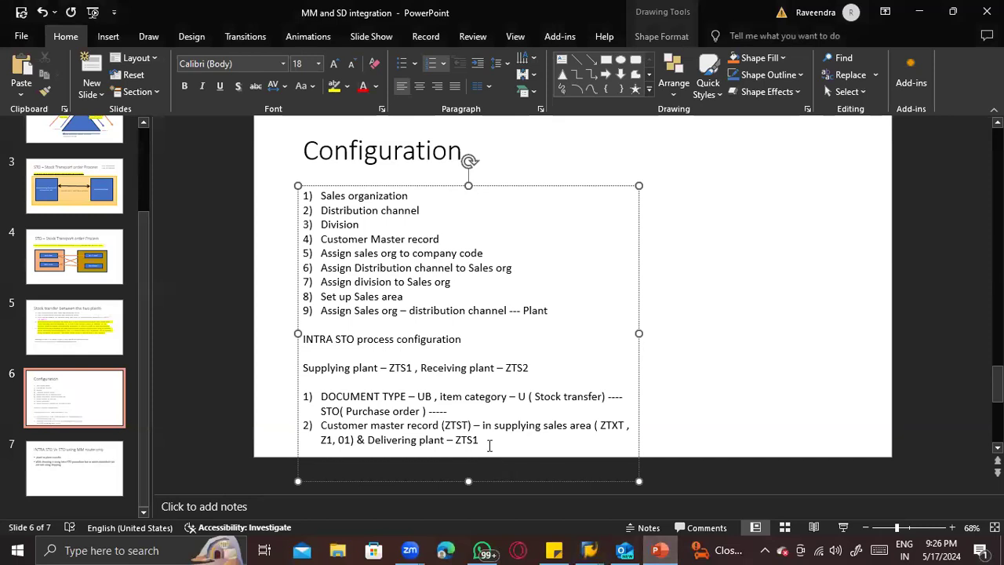
key("Return")
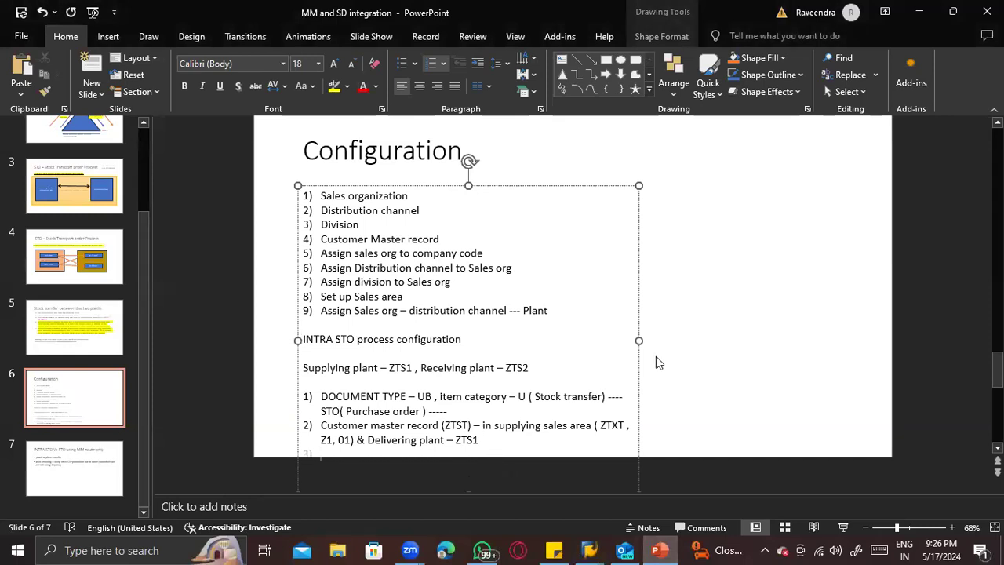
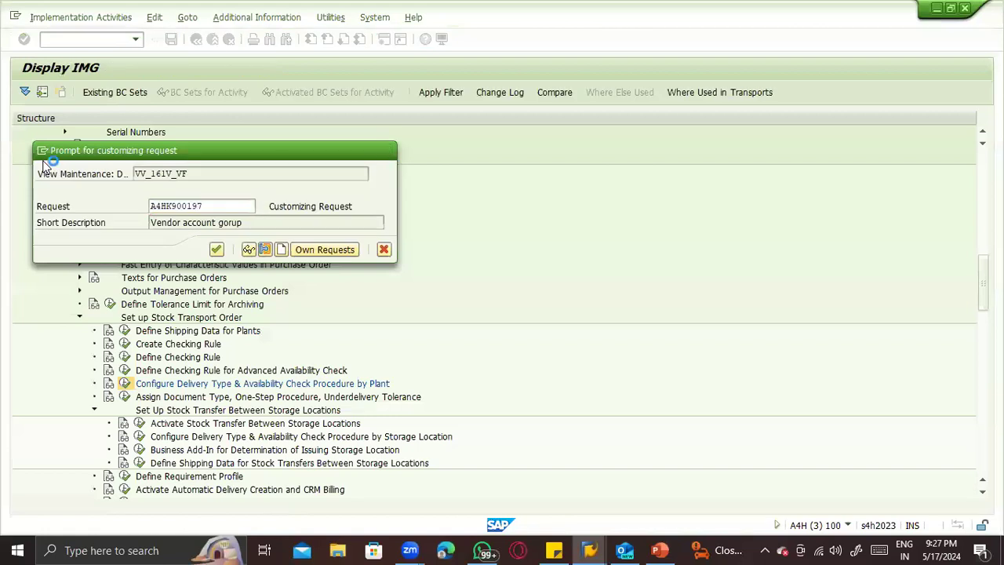
- Save the UB entry of plant ZTS1 to the customizing request, set its checking rule to B (Delivery) in the overview, and save
key("Return")
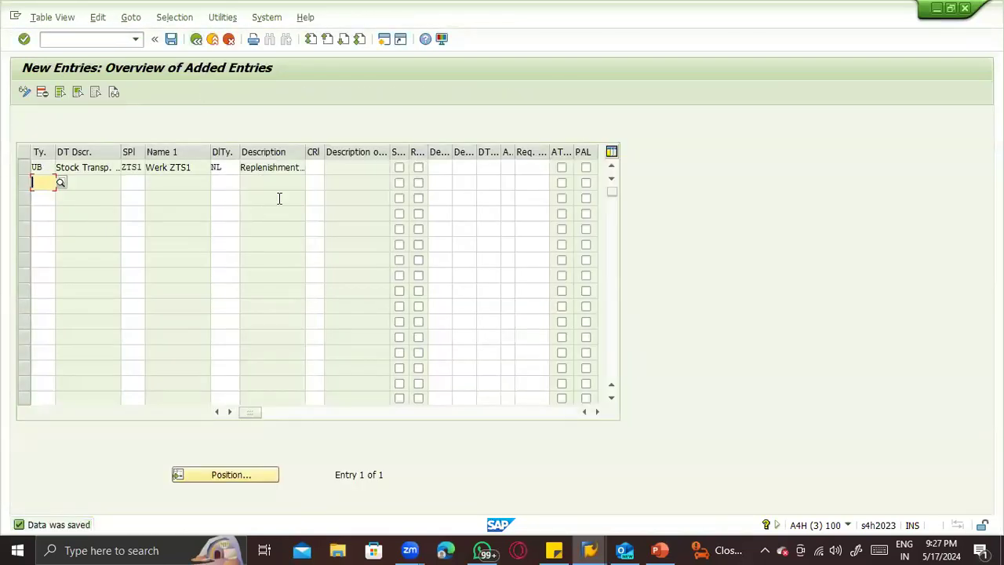
key("F3")
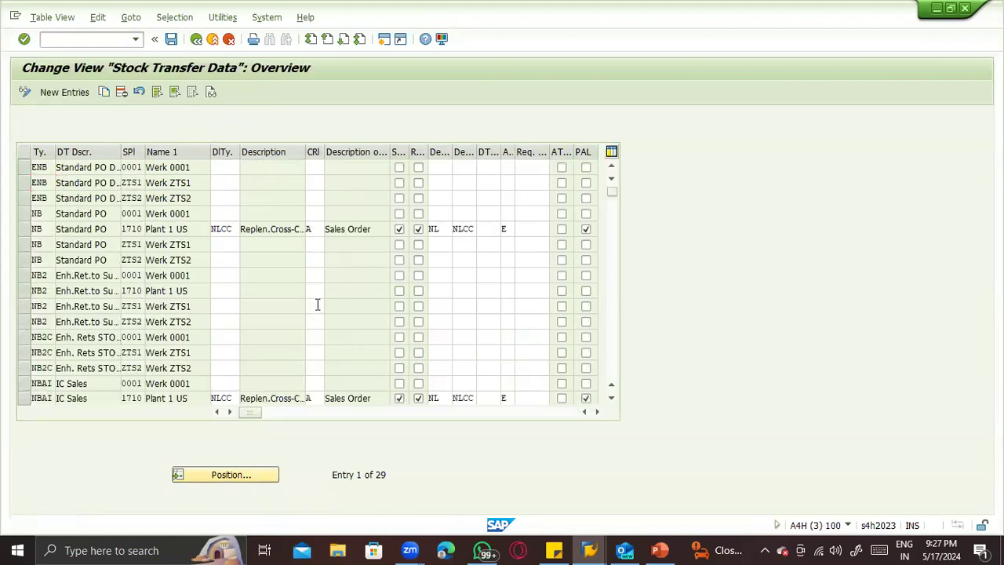
scroll(318, 316, "down", 5)
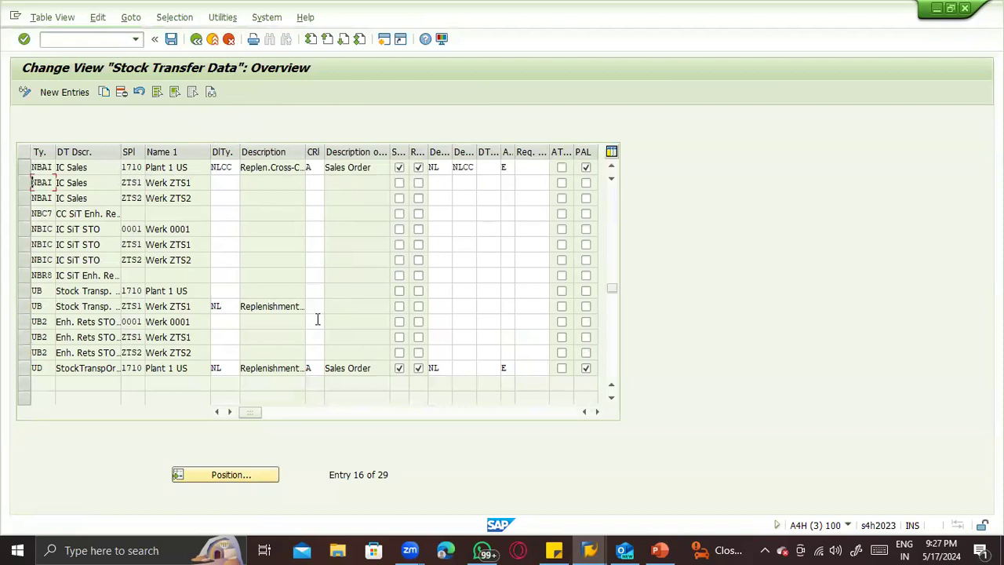
scroll(318, 302, "down", 1)
left_click(316, 260)
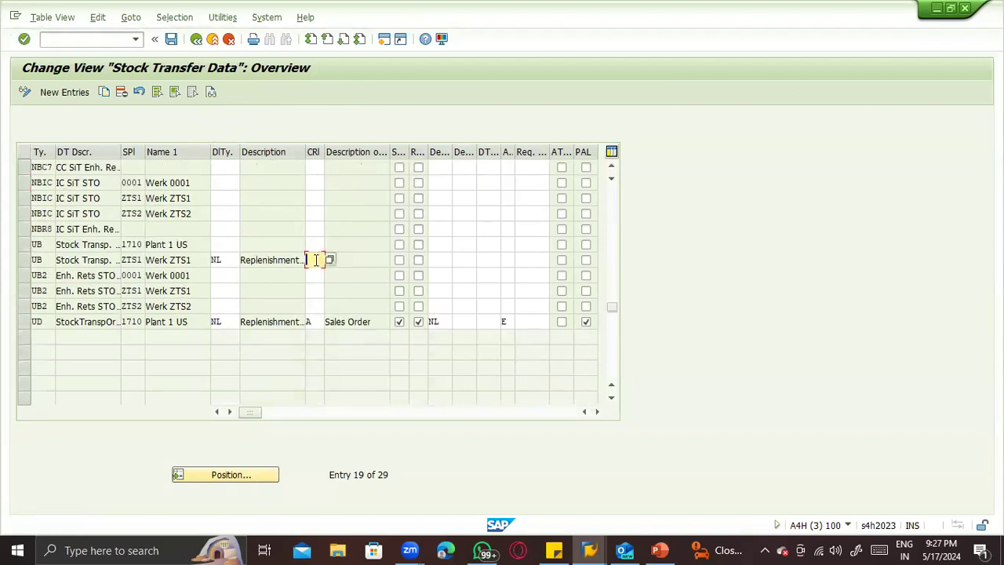
type("B")
key("Return")
left_click(357, 259)
double_click(345, 262)
key("ctrl+s")
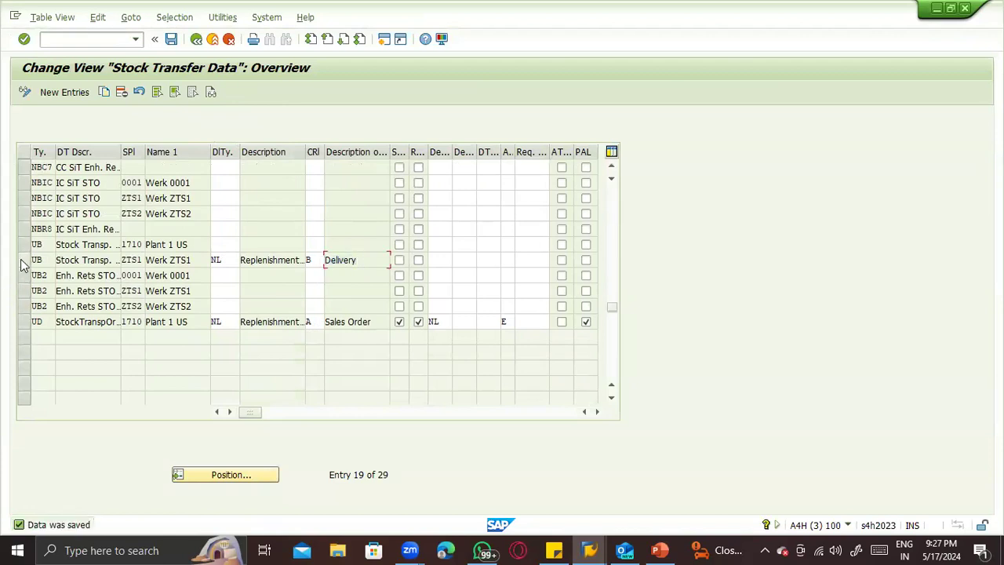
- Return to the IMG structure and open Assign Document Type, One-Step Procedure, Underdelivery Tolerance under Set up Stock Transport Order
left_click(23, 263)
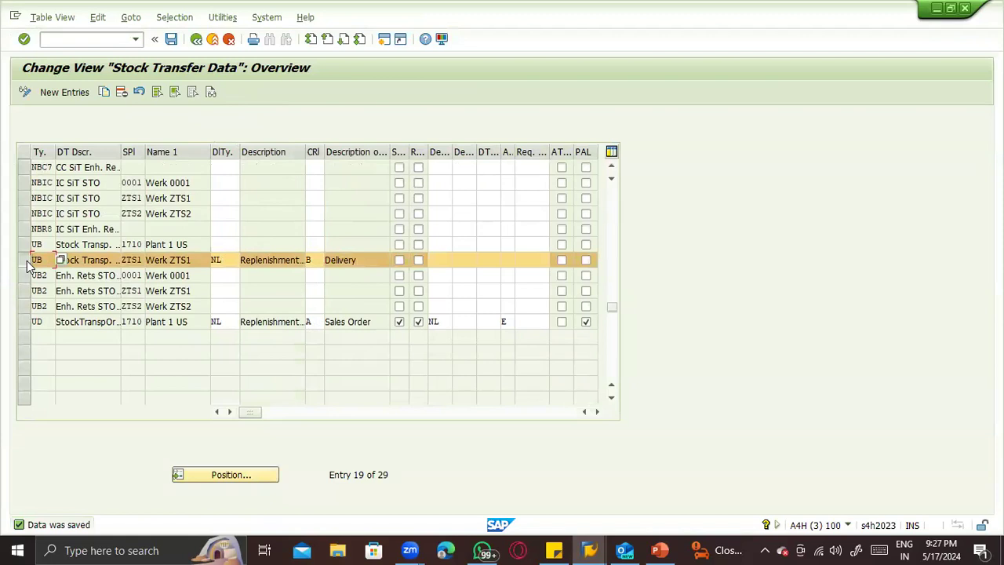
left_click(138, 257)
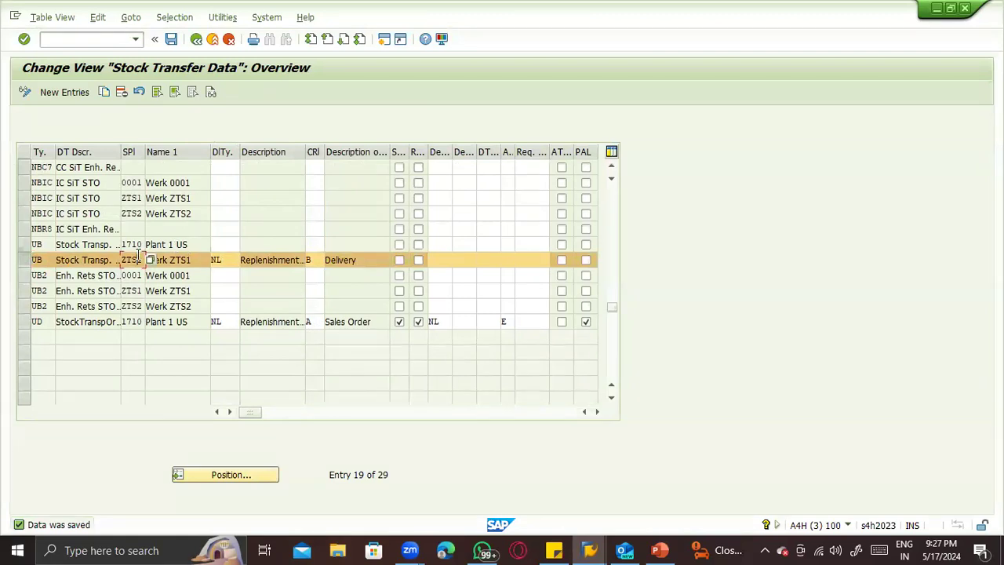
left_click(196, 41)
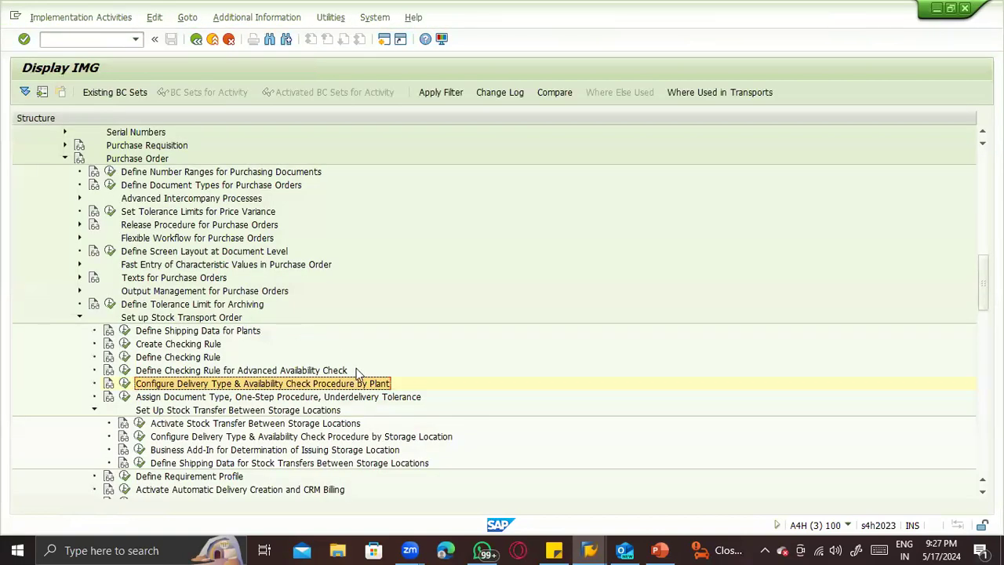
left_click(125, 396)
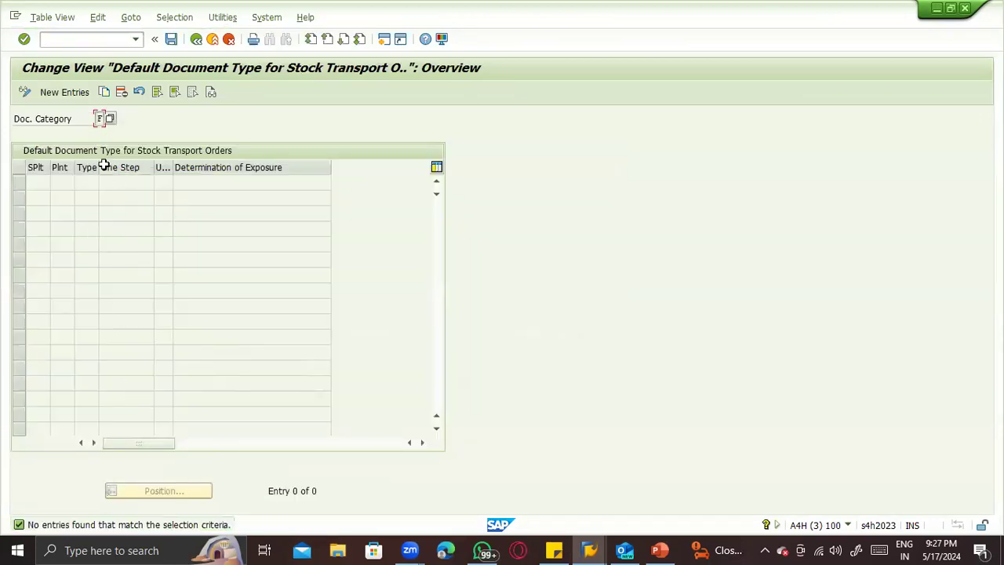
- Create a new default document type entry for supplying plant ZTS1 and receiving plant ZTS2 with type UB and One Step enabled
left_click(57, 92)
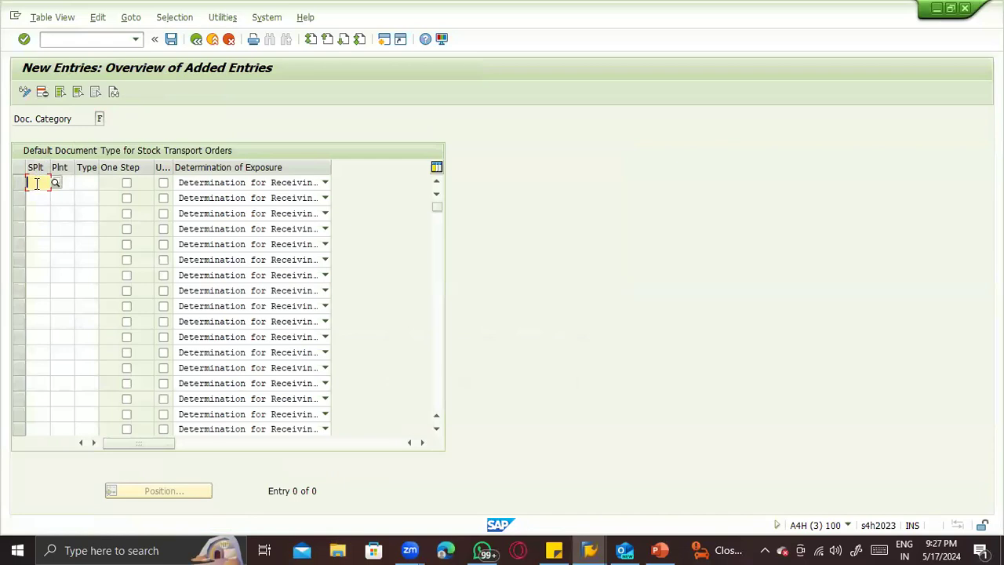
type("2T")
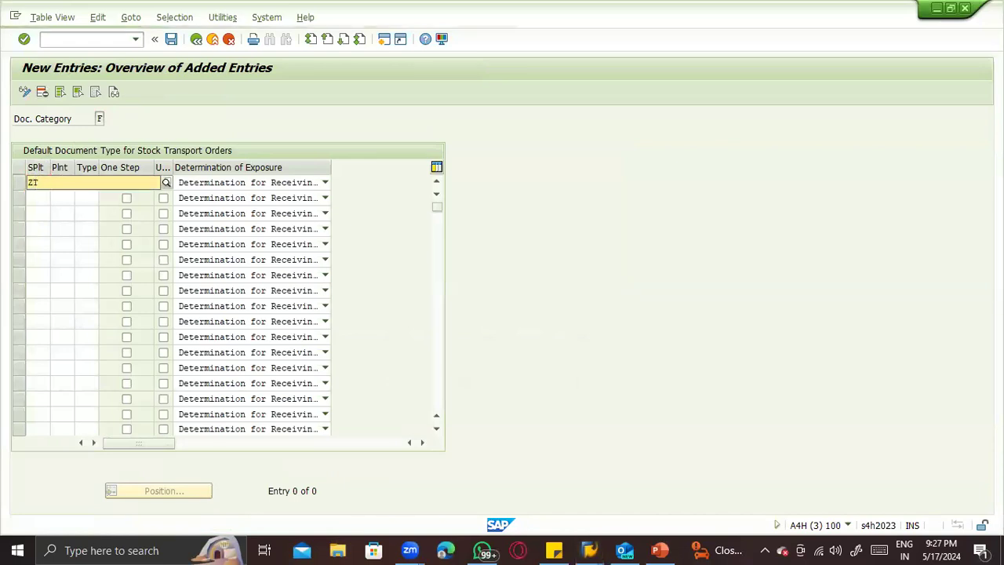
type("S")
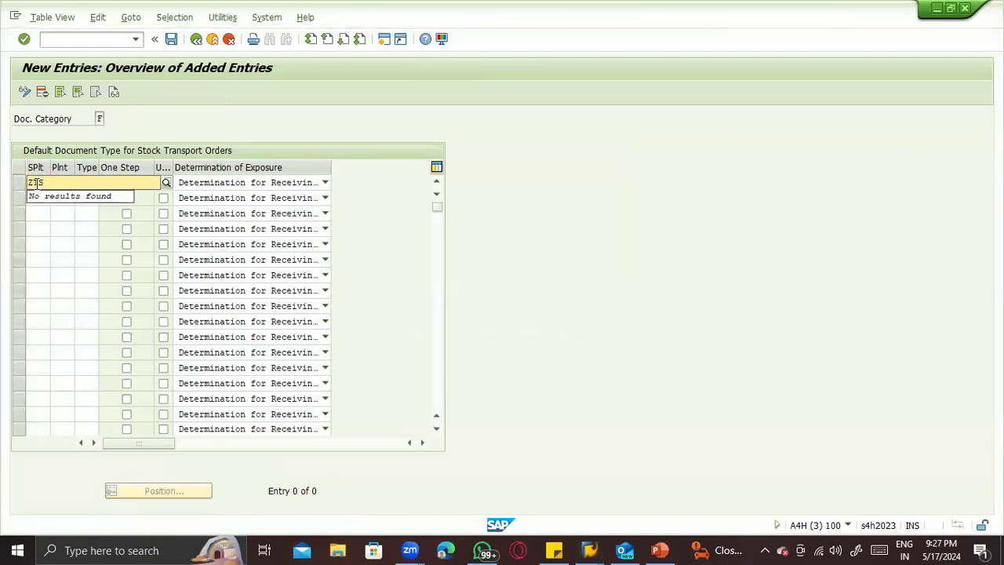
type("1")
key("Tab")
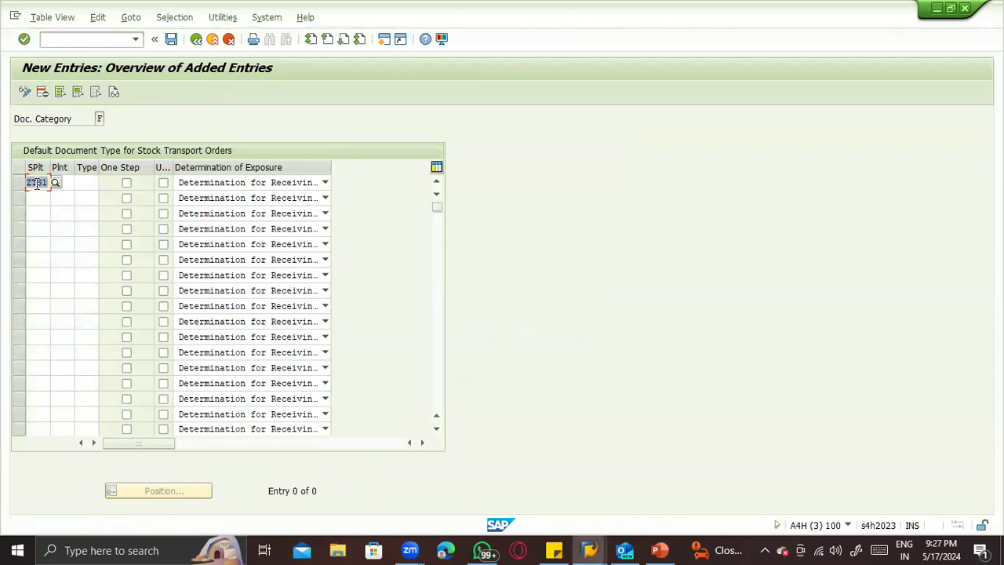
type("ZTS2")
key("Return")
key("Tab")
type("UB")
key("Return")
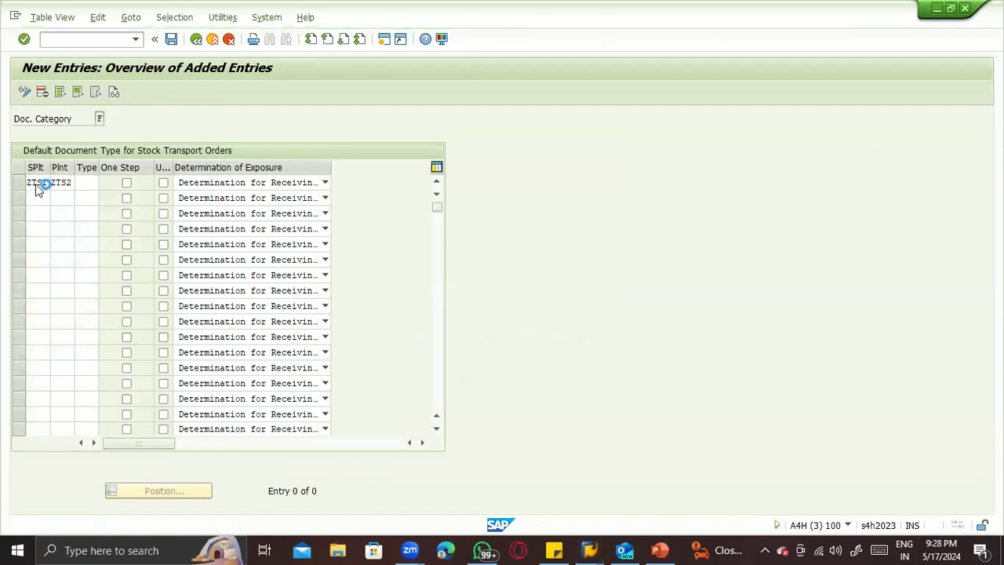
left_click(126, 183)
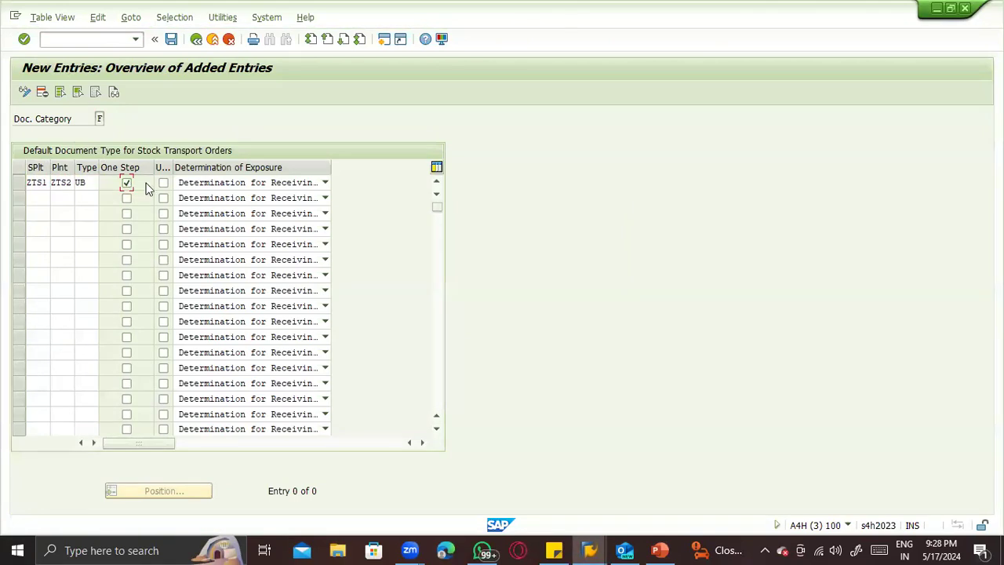
- Check the Determination of Exposure options without changing them and save the ZTS1-to-ZTS2 entry to the customizing request
left_click(202, 186)
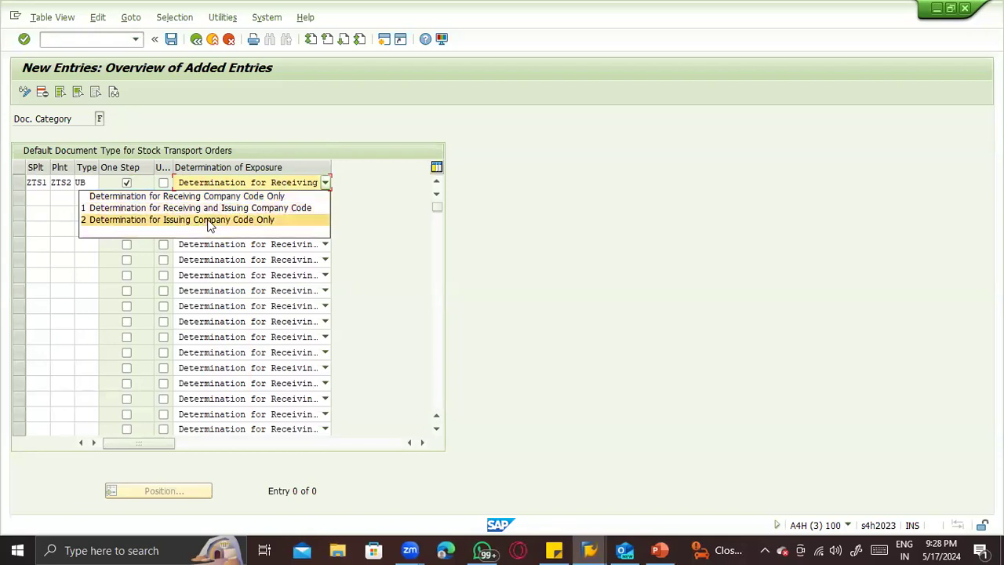
left_click(533, 238)
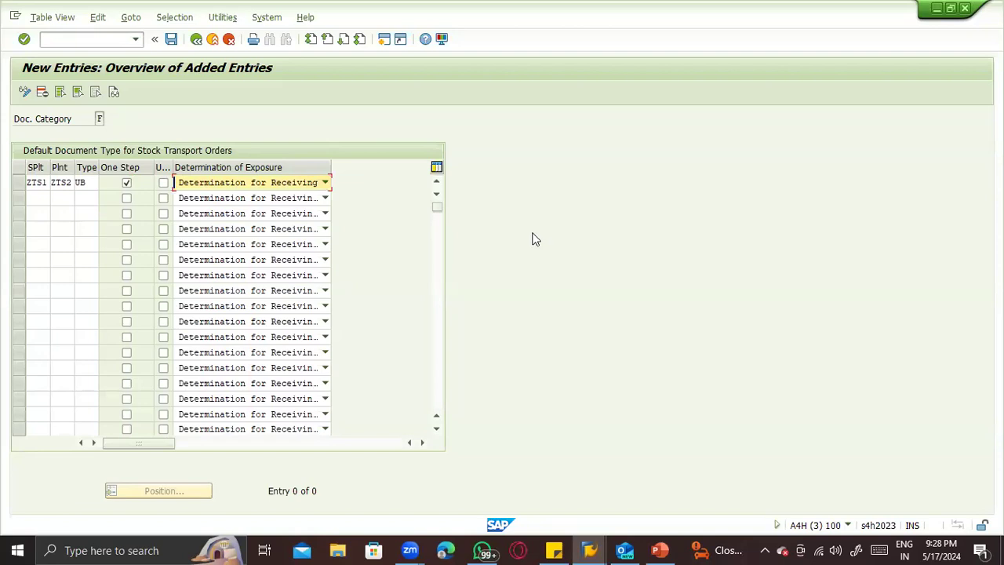
left_click(42, 182)
left_click(90, 182)
key("Return")
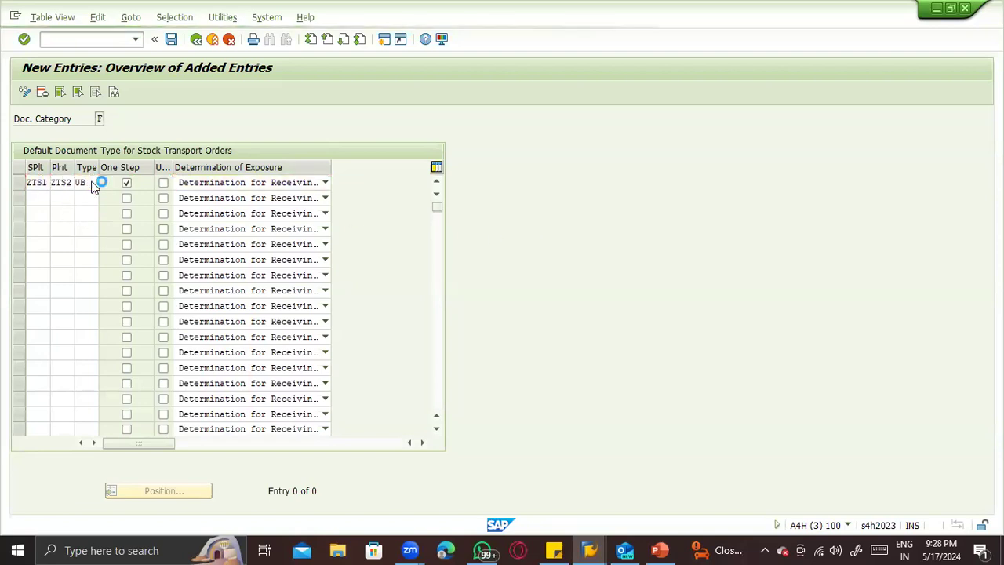
left_click(213, 256)
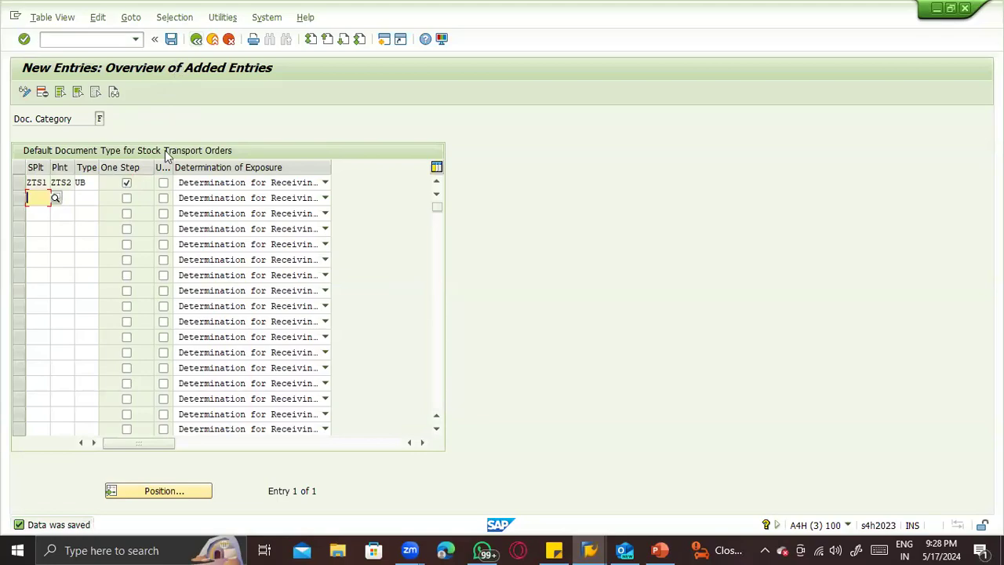
- Leave the default document type view for the IMG structure and select the Set up Stock Transport Order node
key("alt+Tab")
key("alt+Tab")
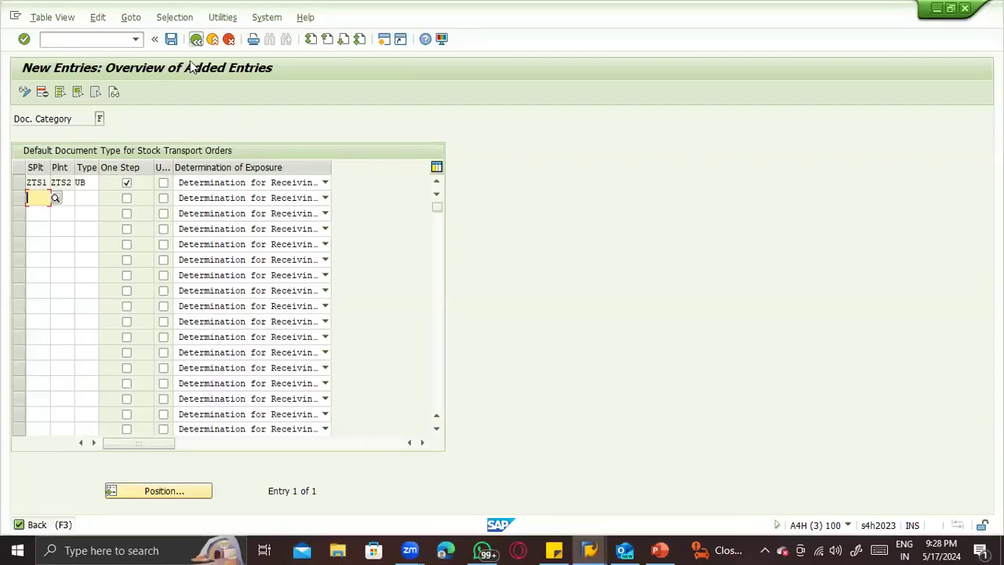
left_click(196, 40)
left_click(196, 39)
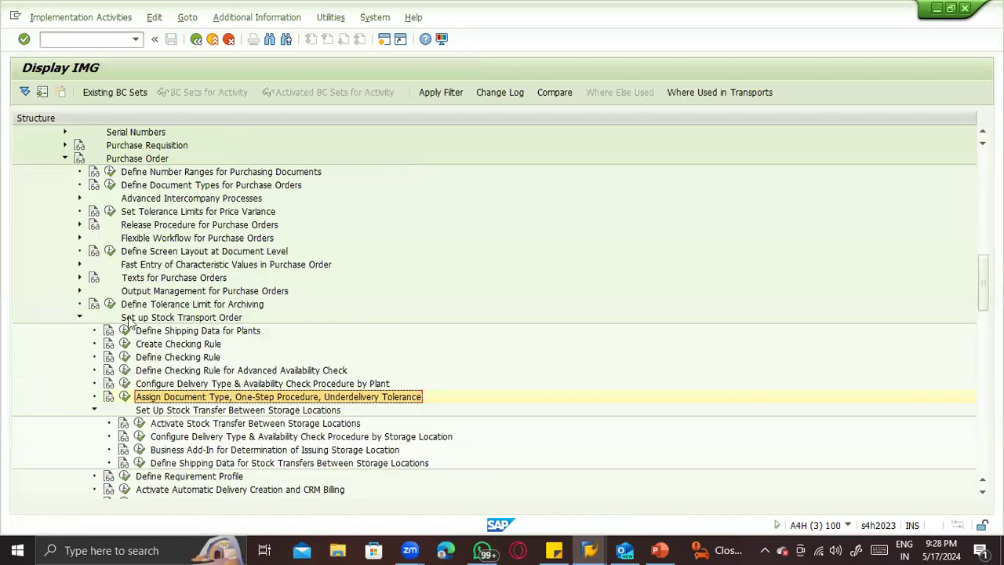
left_click(130, 321)
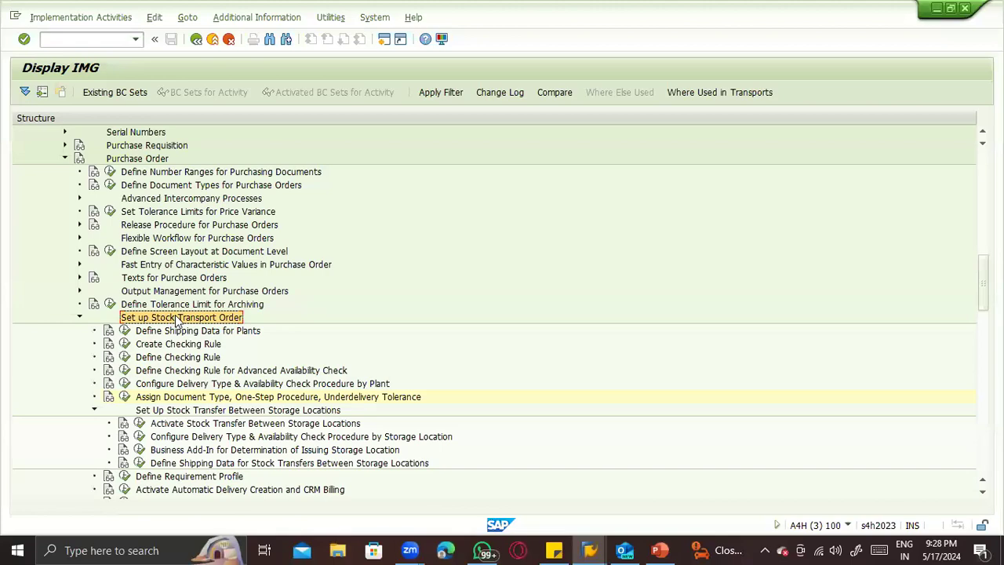
- Switch to PowerPoint and review the Configuration slide and the scenario list on the Stock transfer between the two plants slide
key("alt+Tab")
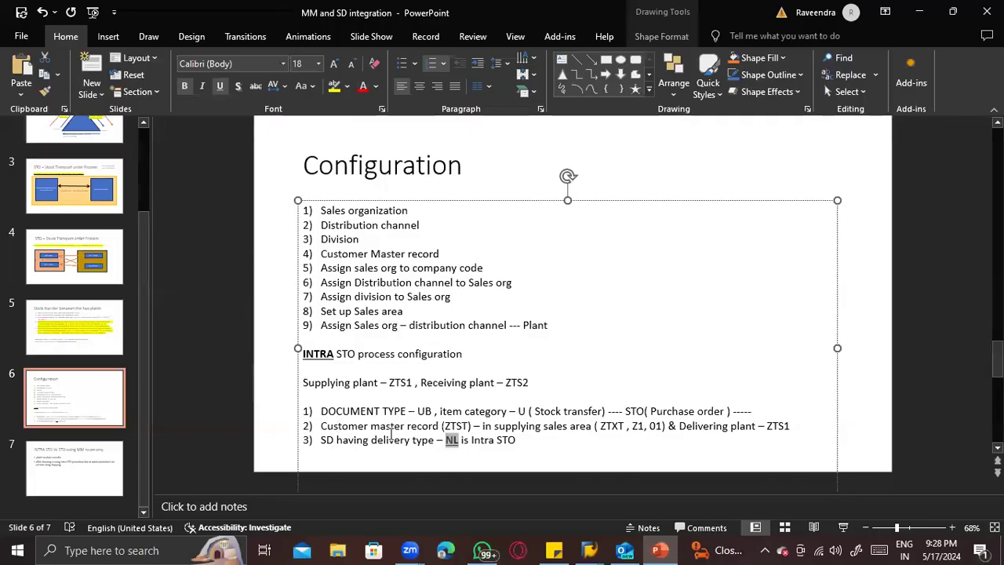
key("alt+Tab")
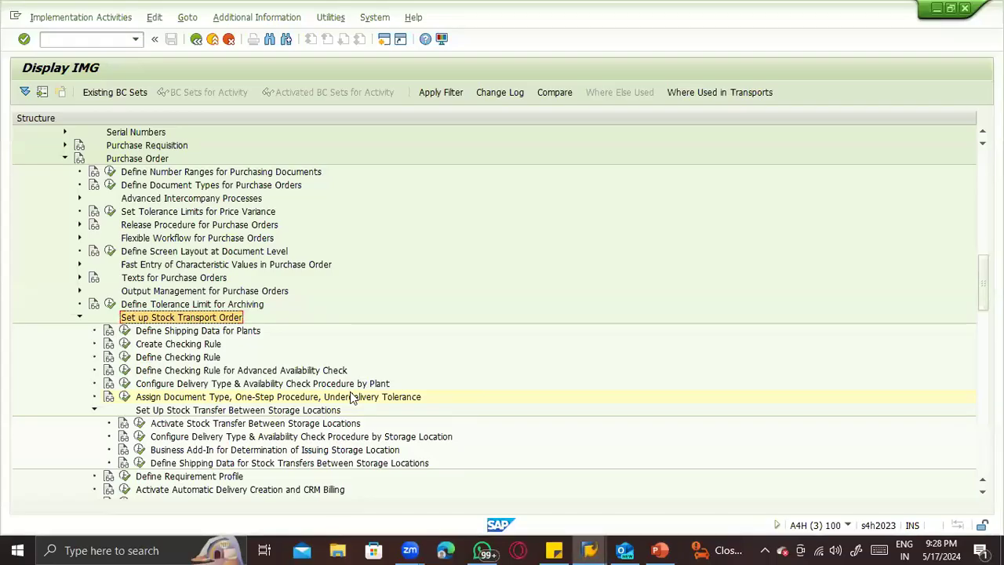
key("alt+Tab")
left_click(78, 343)
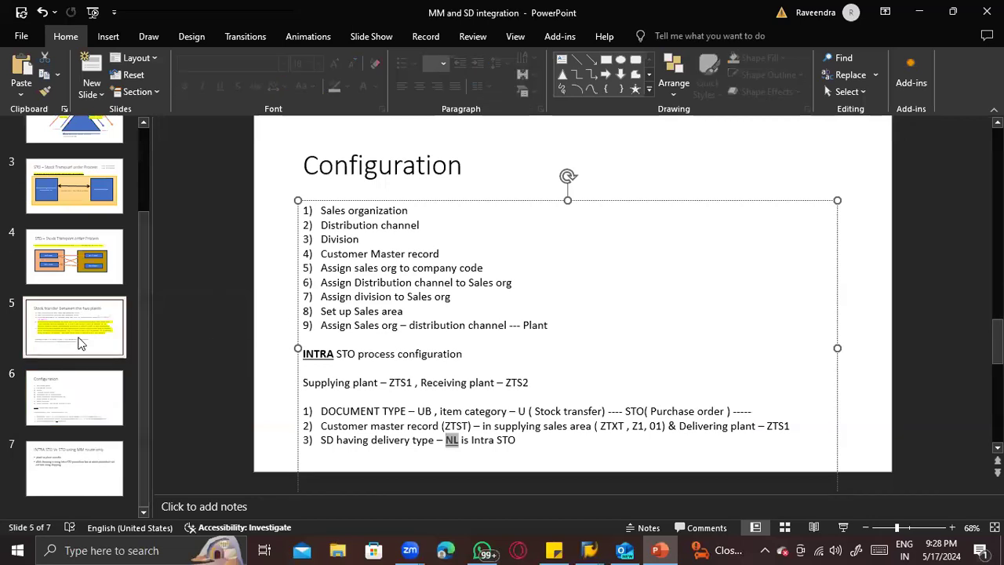
left_click_drag(390, 251, 326, 209)
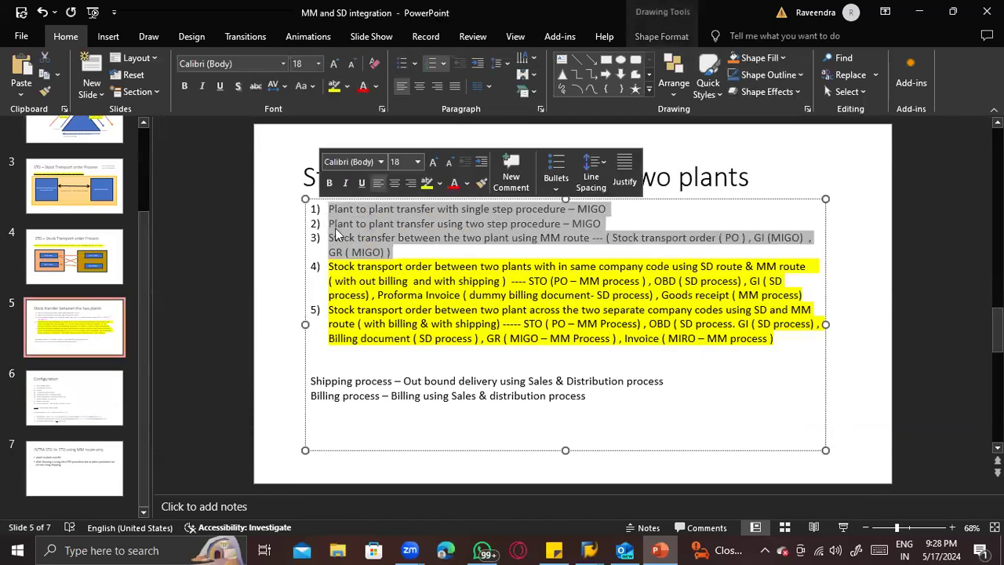
left_click(403, 306)
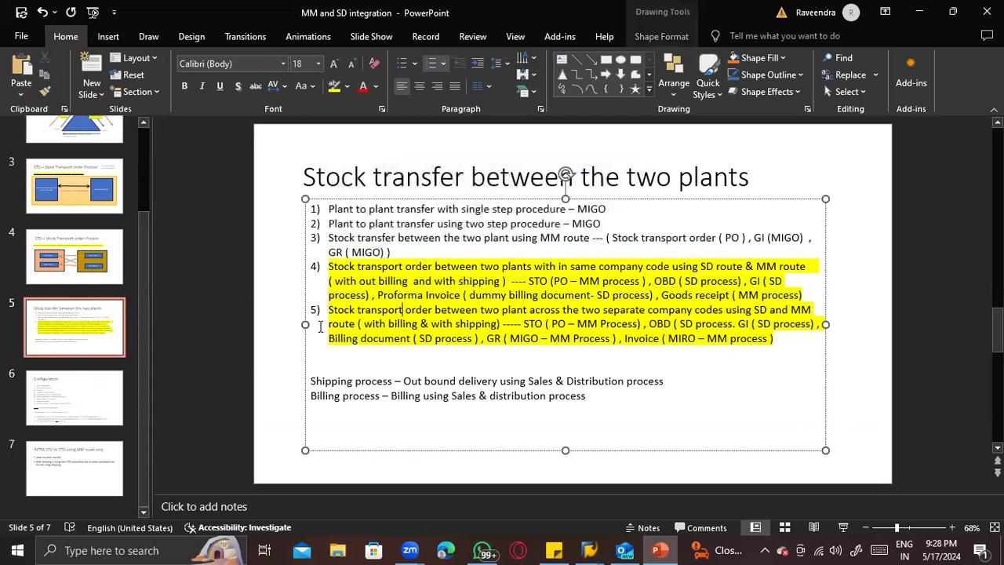
- Switch back to SAP, open Create Purchase Order in a new session with ME21N, and set the document type to UB Stock Transp. Order
key("alt+Tab")
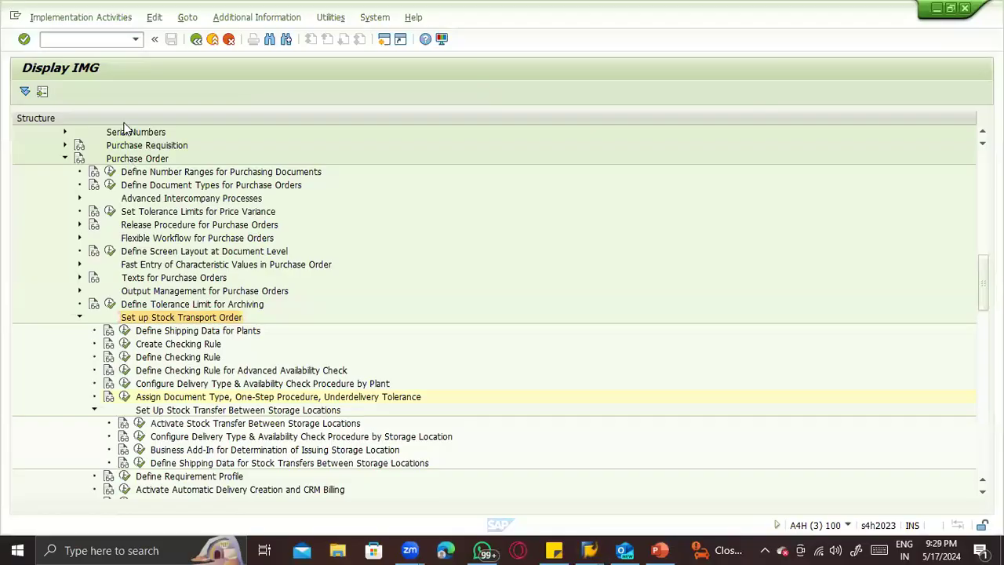
left_click(79, 39)
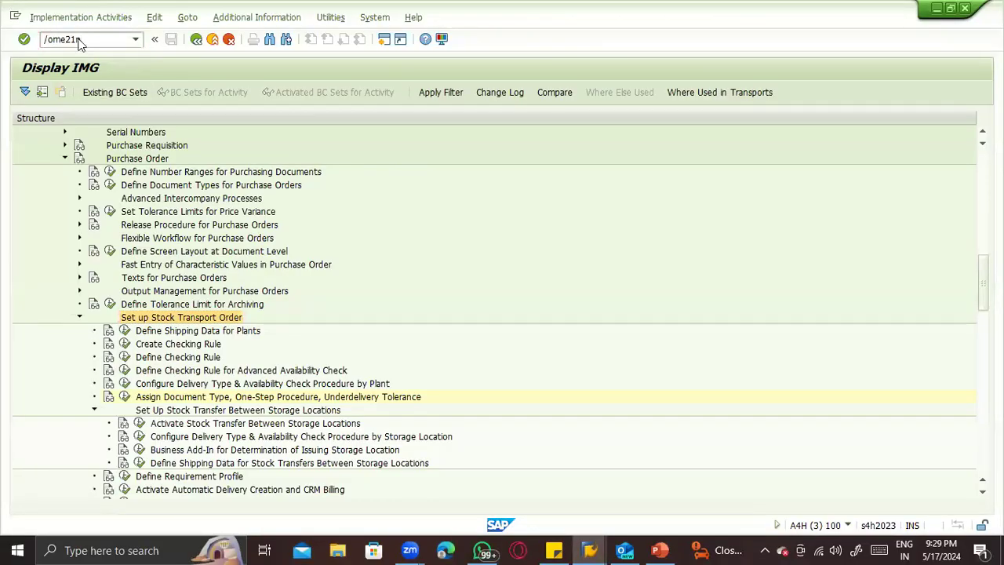
key("Return")
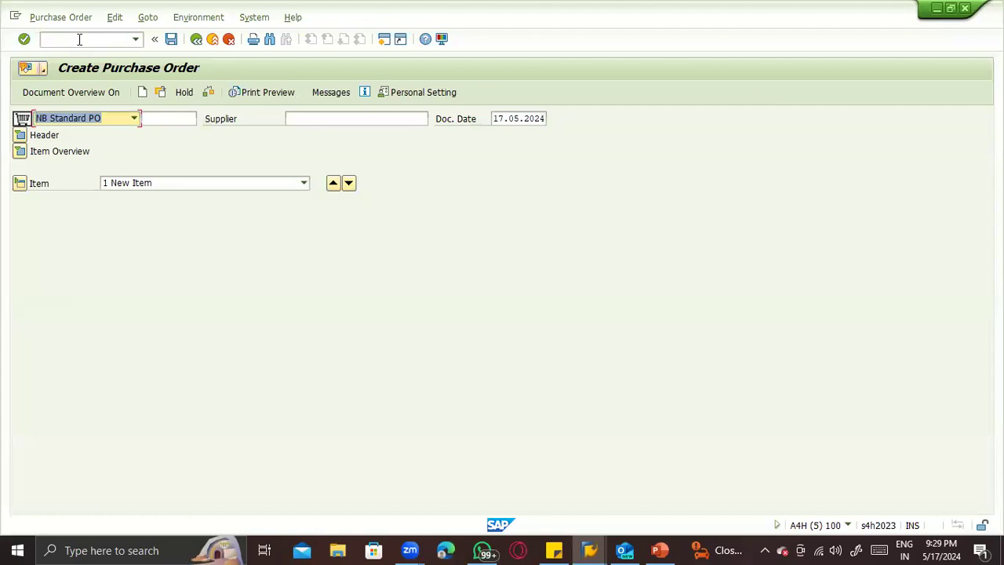
key("F4")
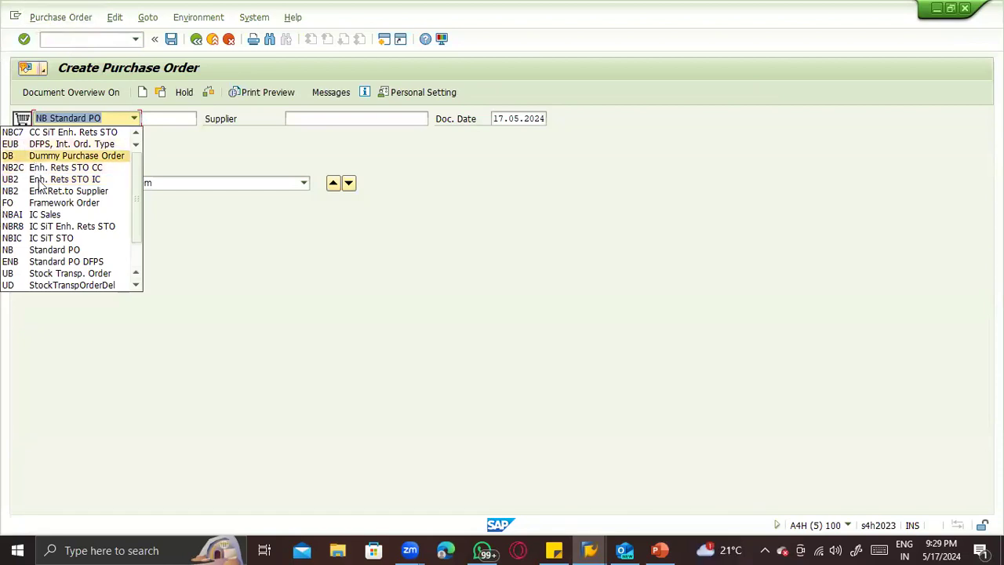
scroll(43, 245, "down", 2)
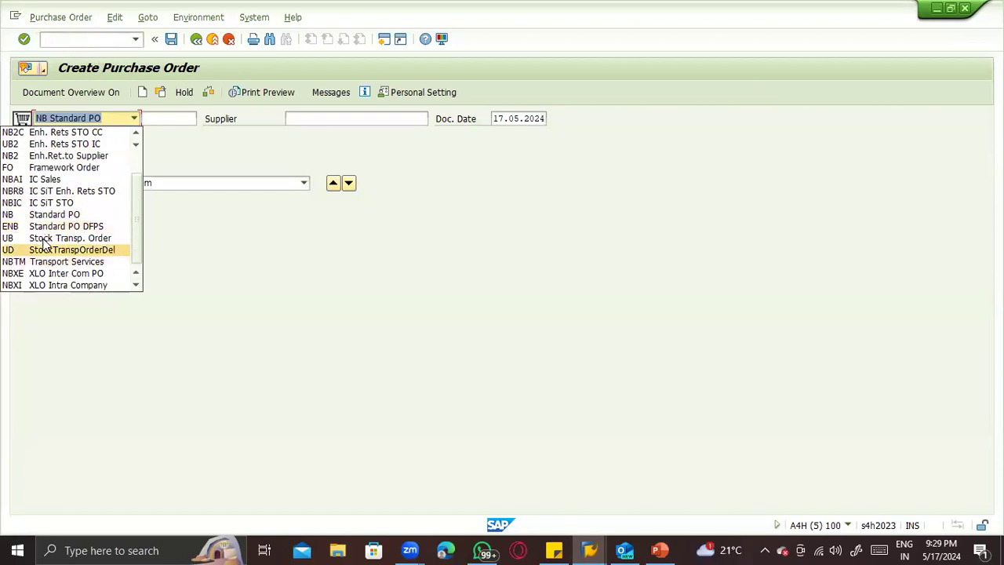
left_click(42, 244)
- Check the same-company-code stock transport order scenario, item 4 on the PowerPoint slide, and return to the SAP purchase order
key("alt+Tab")
key("alt+Tab")
left_click_drag(328, 267, 803, 301)
key("alt+Tab")
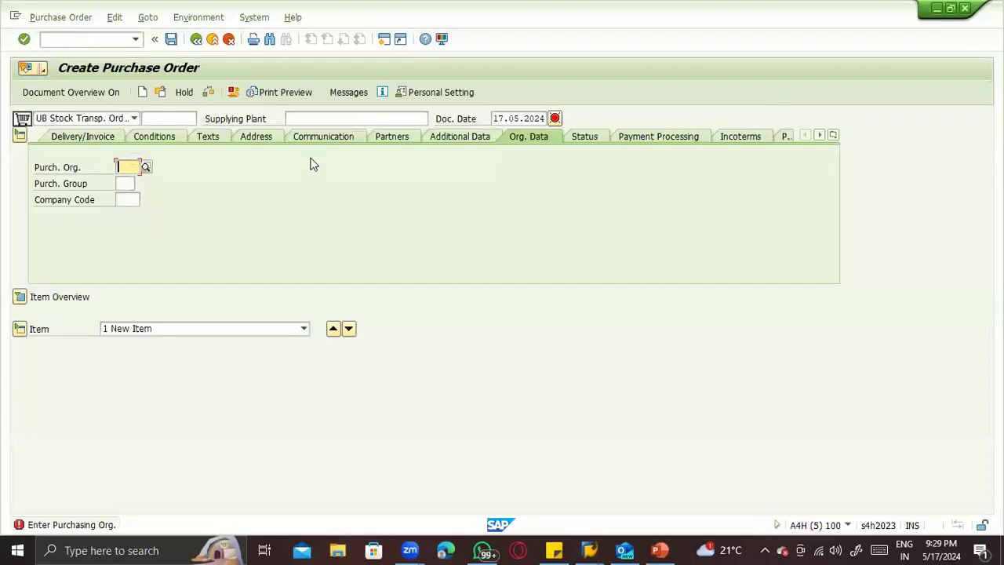
- Set the supplying plant of the stock transport order to ZTS1
left_click(316, 120)
type("ZTS1")
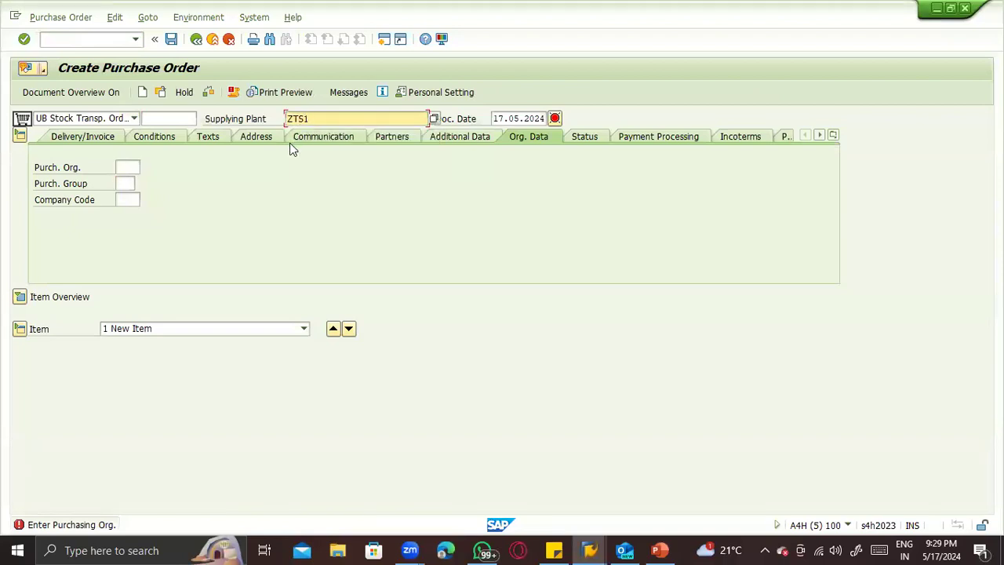
key("Return")
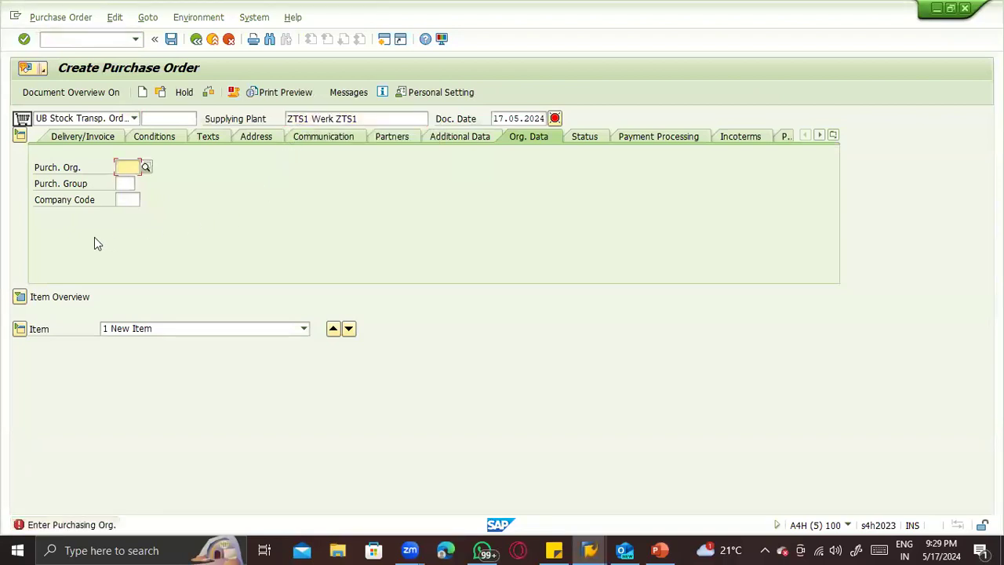
- Set the order's purchasing organization to ZTS2, the purchasing group to ACS and the company code to ZTST
left_click(123, 170)
left_click(127, 182)
left_click(127, 183)
left_click(128, 196)
left_click(127, 201)
left_click(125, 212)
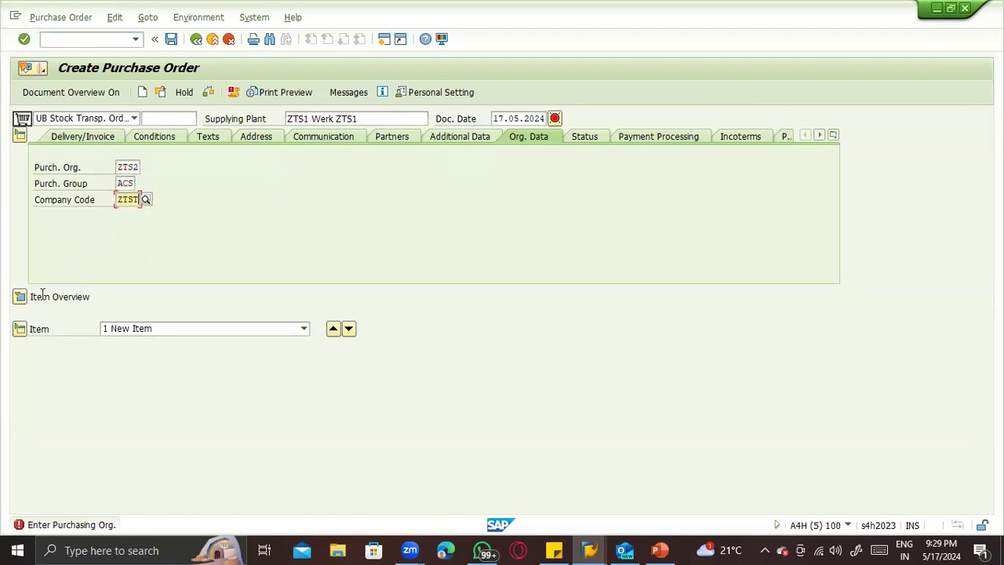
- Expand the item overview and enter an item for material 72 with quantity 10, plant ZTS2 and storage location ZTS2
left_click(19, 297)
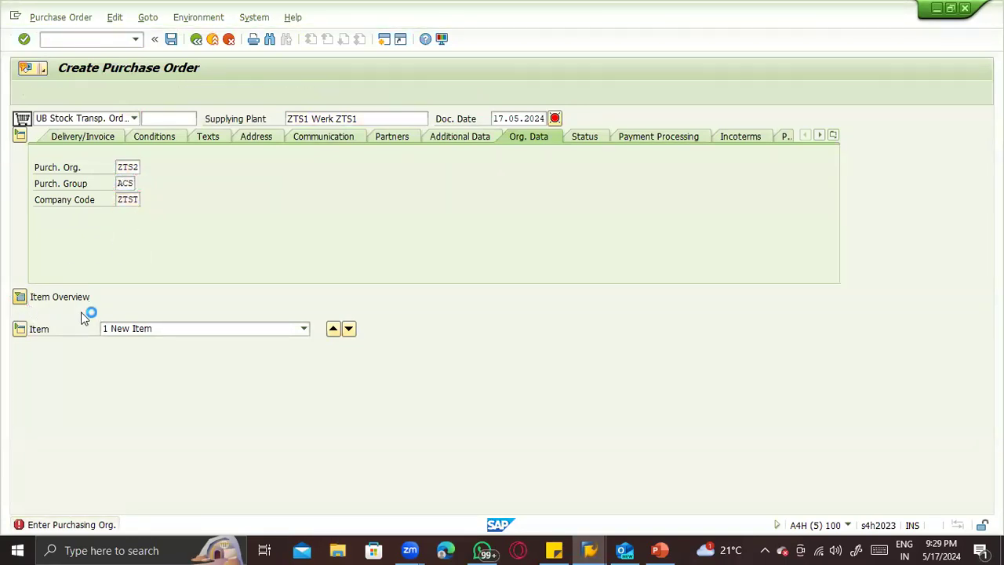
left_click(121, 327)
left_click(132, 343)
key("Tab")
key("Tab")
key("Tab")
key("Tab")
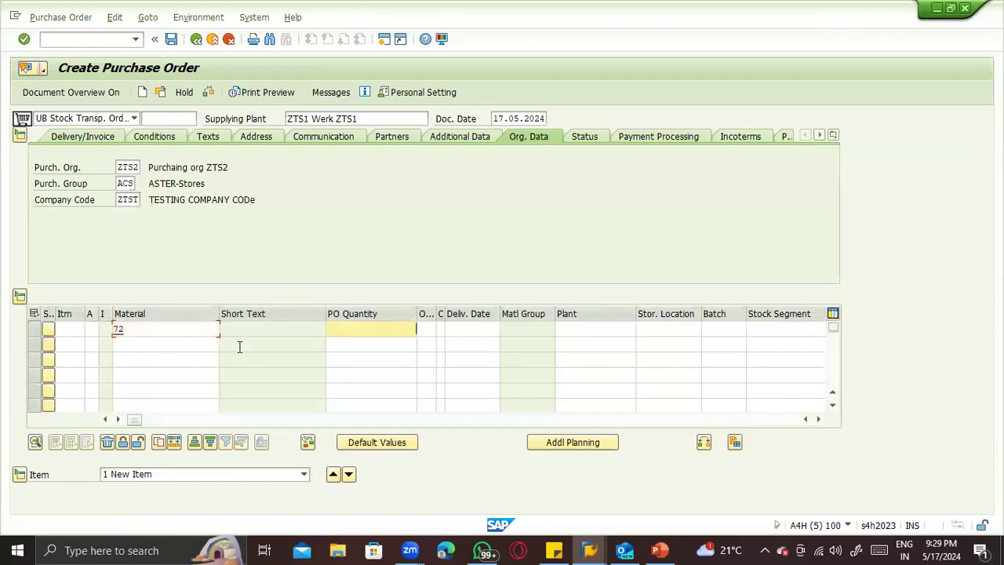
left_click(626, 344)
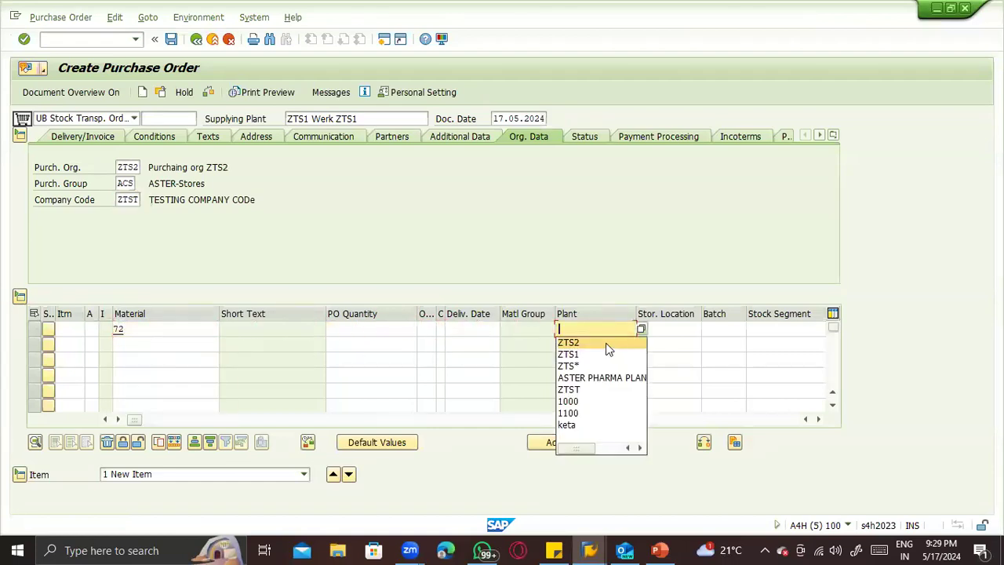
left_click(605, 345)
left_click(677, 341)
left_click(680, 346)
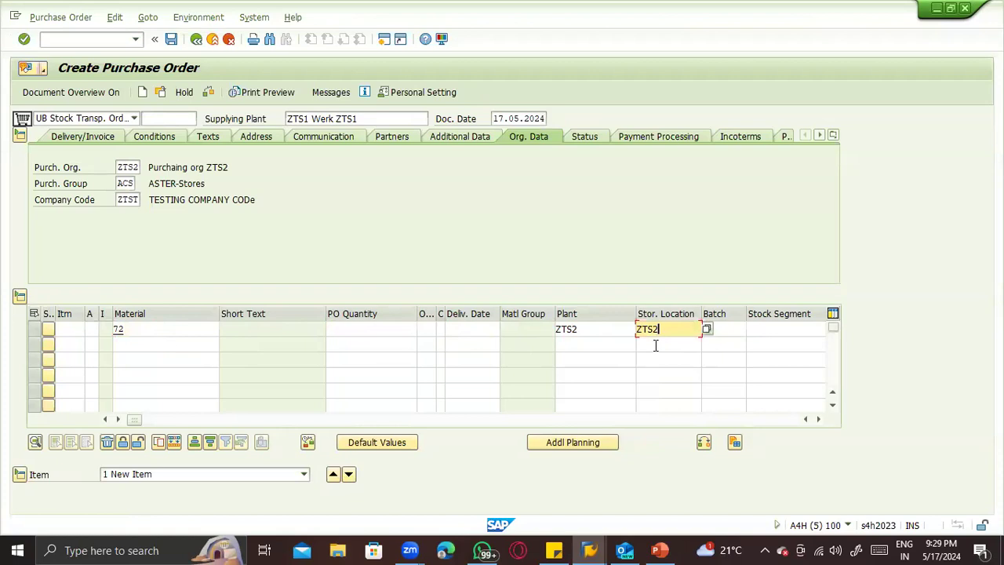
left_click(385, 327)
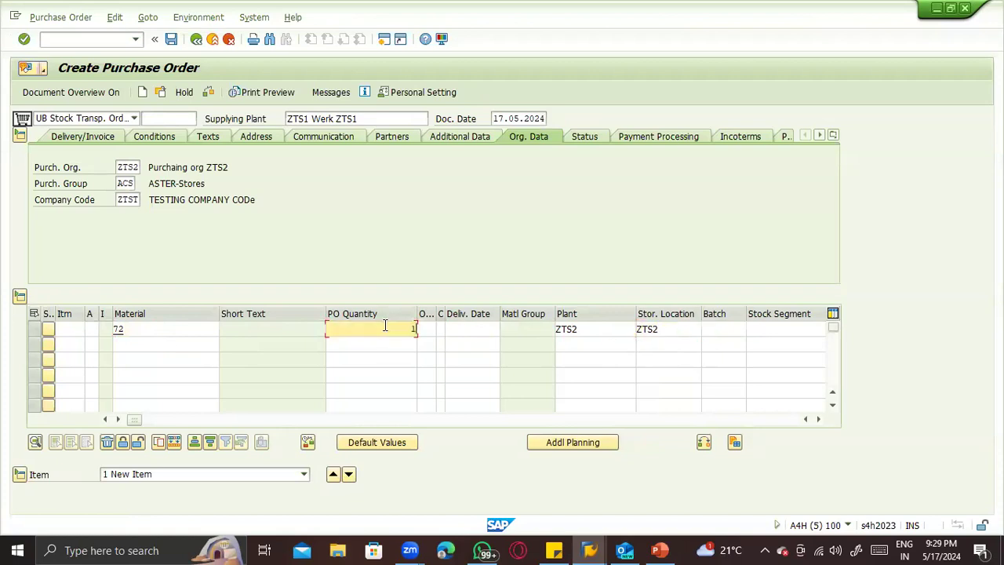
key("Return")
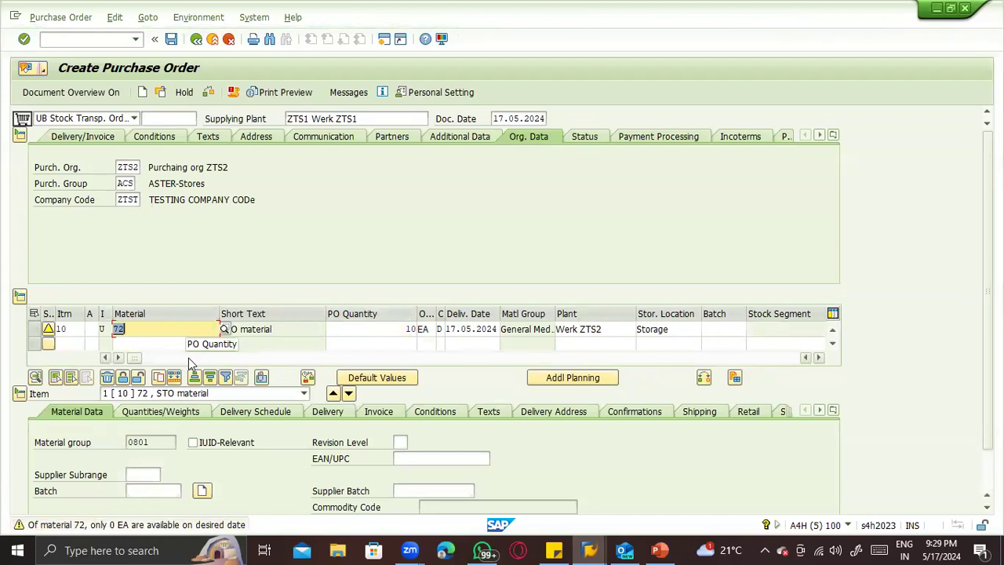
- Review the item's shipping data, covering sales area, customer, shipping point, delivery priority, loading group and delivery type
left_click(698, 412)
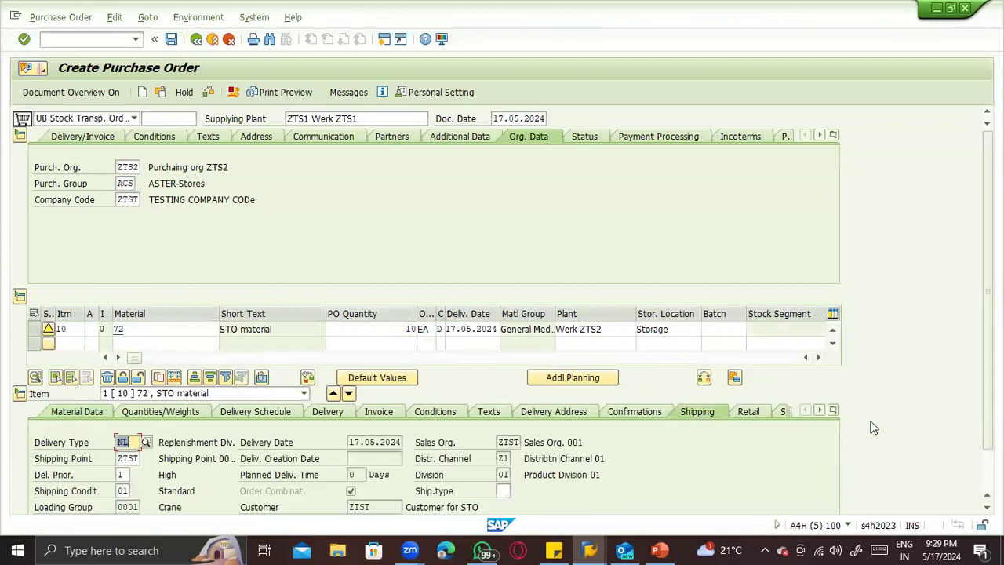
scroll(987, 430, "down", 2)
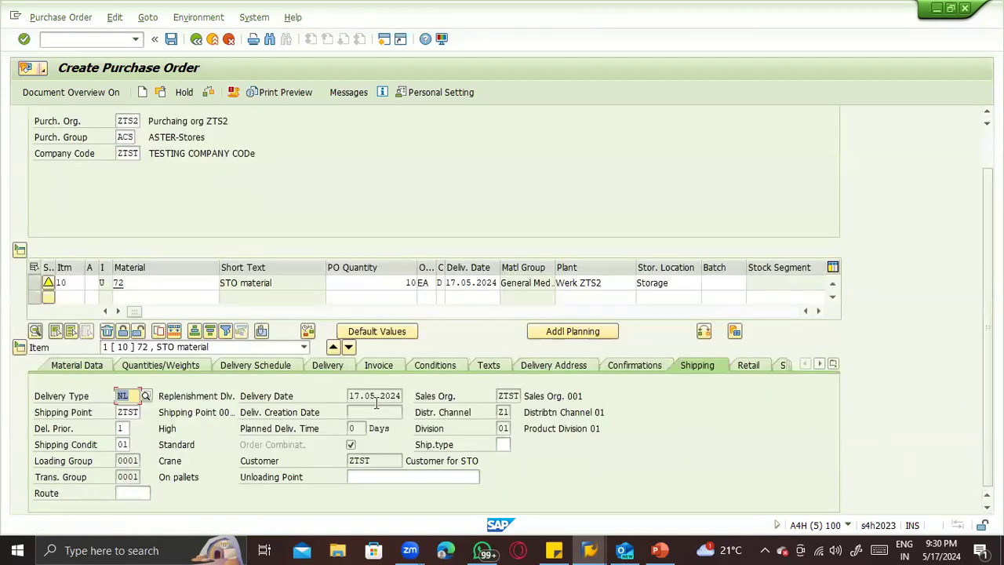
left_click_drag(500, 395, 561, 395)
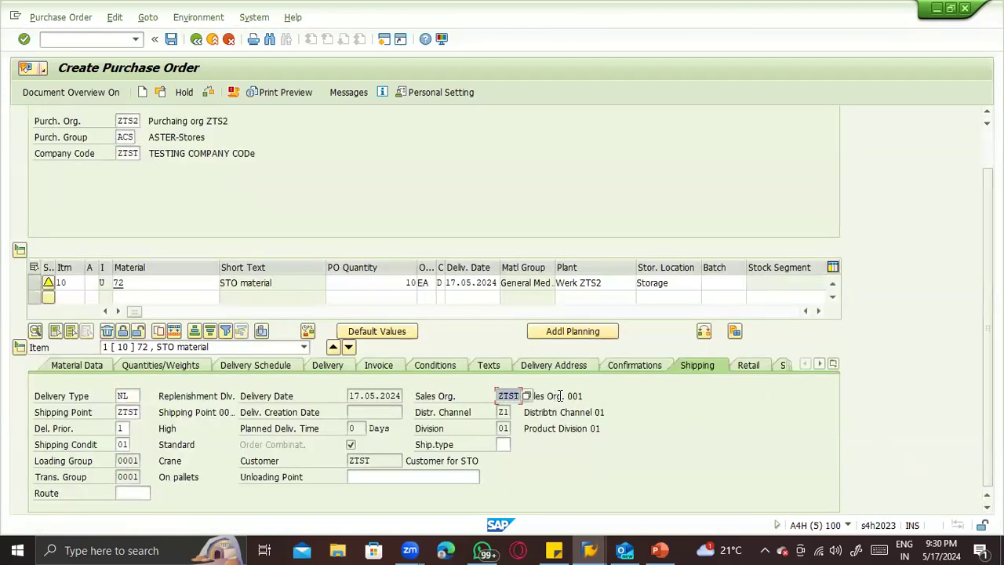
left_click(502, 412)
left_click(502, 428)
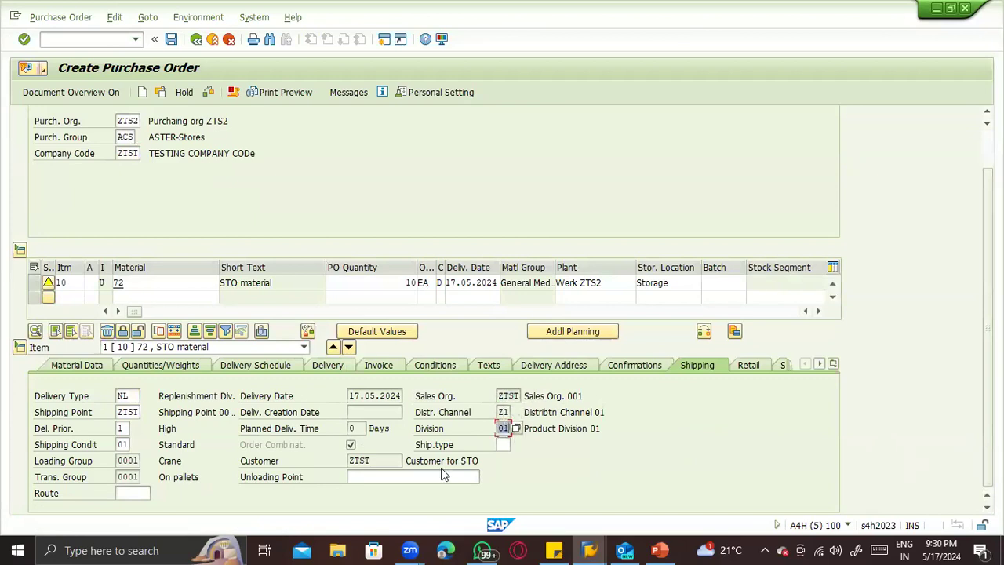
left_click(359, 461)
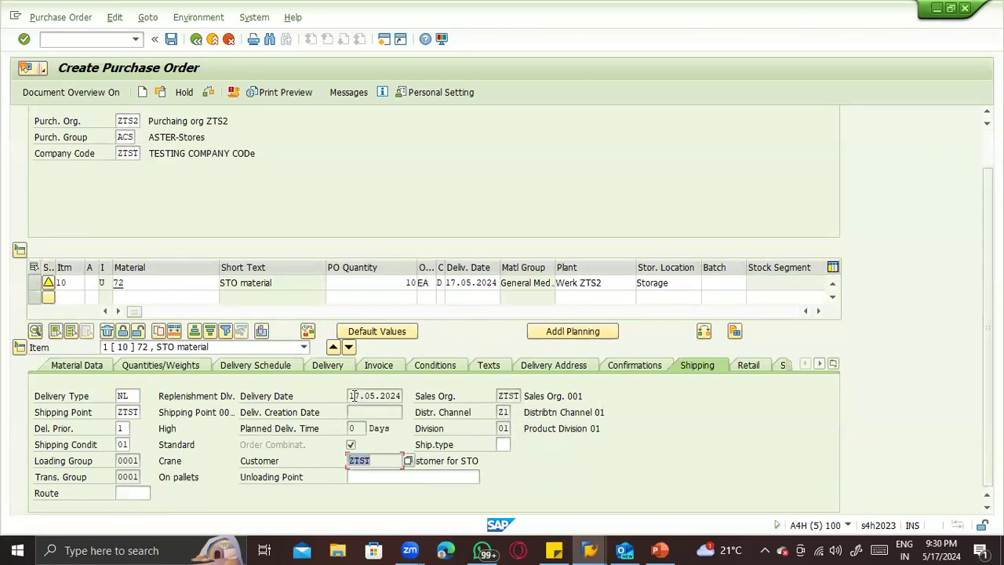
left_click(136, 412)
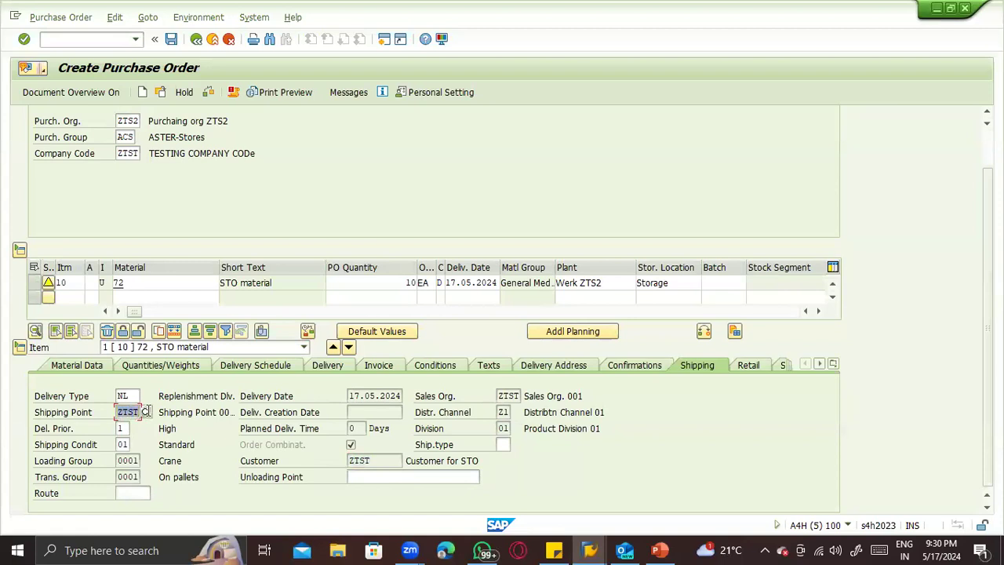
left_click(121, 429)
left_click(129, 461)
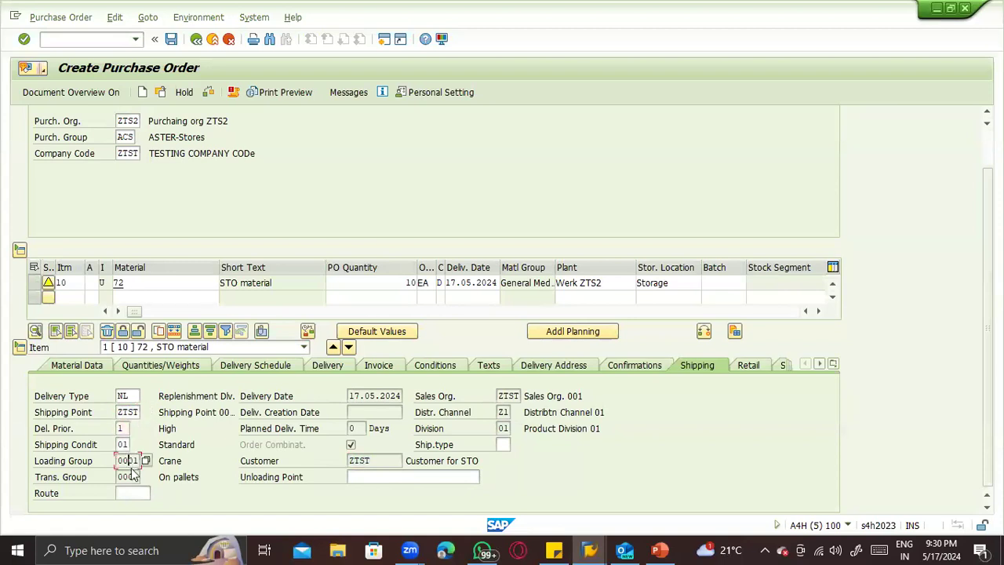
left_click(130, 398)
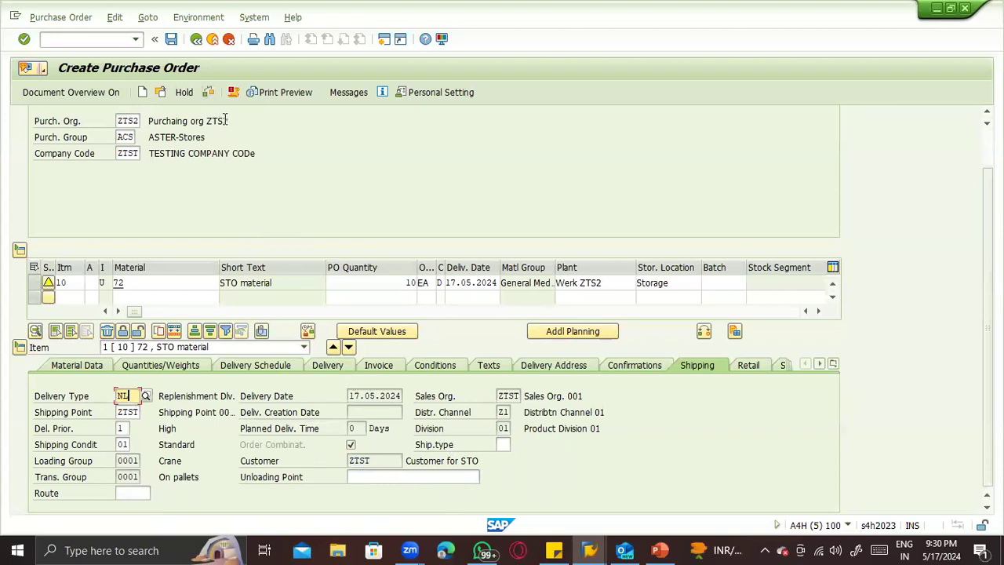
- Check the purchase order for messages and read the long text of the material 72 availability warning
left_click(211, 94)
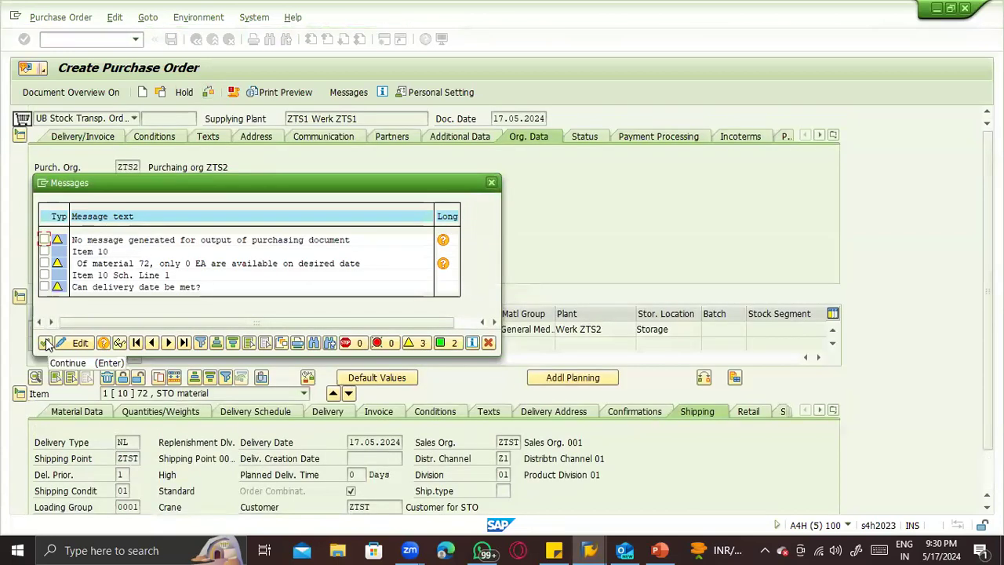
left_click(46, 343)
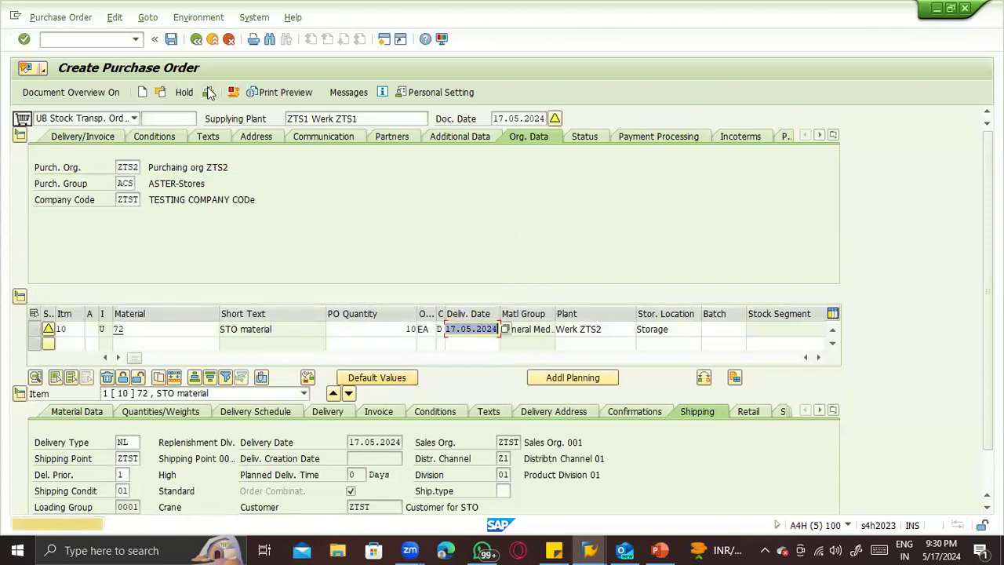
left_click(210, 92)
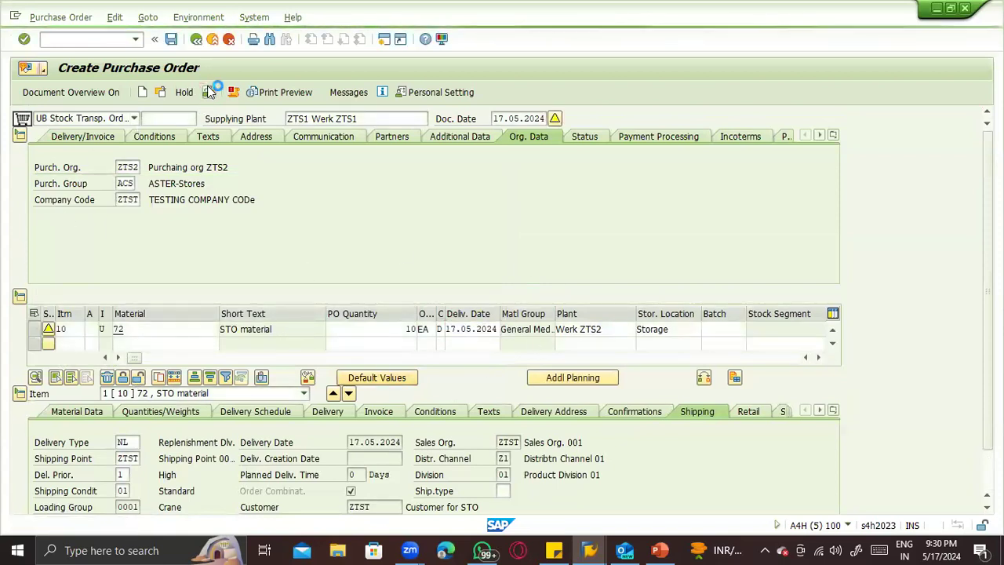
double_click(148, 263)
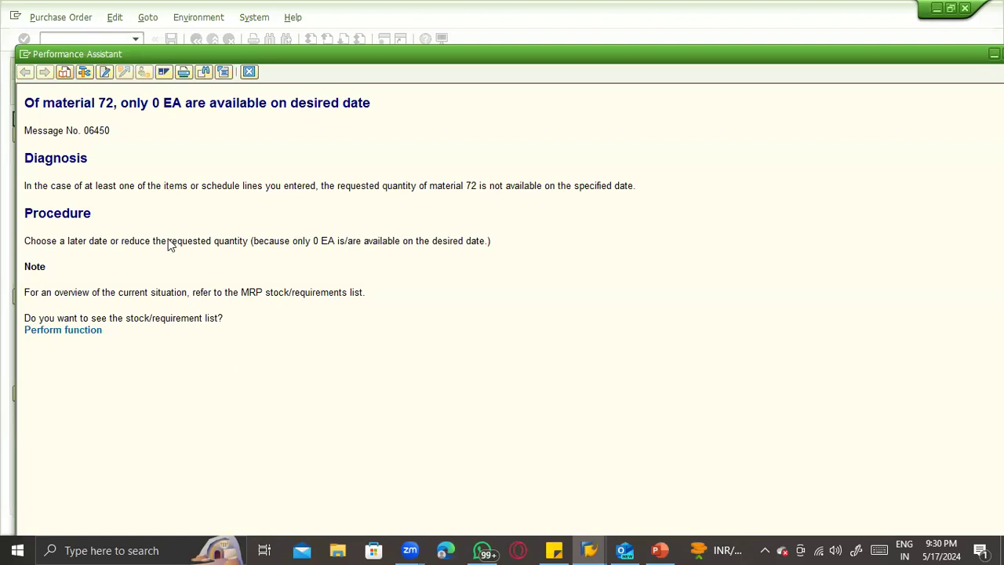
left_click(249, 71)
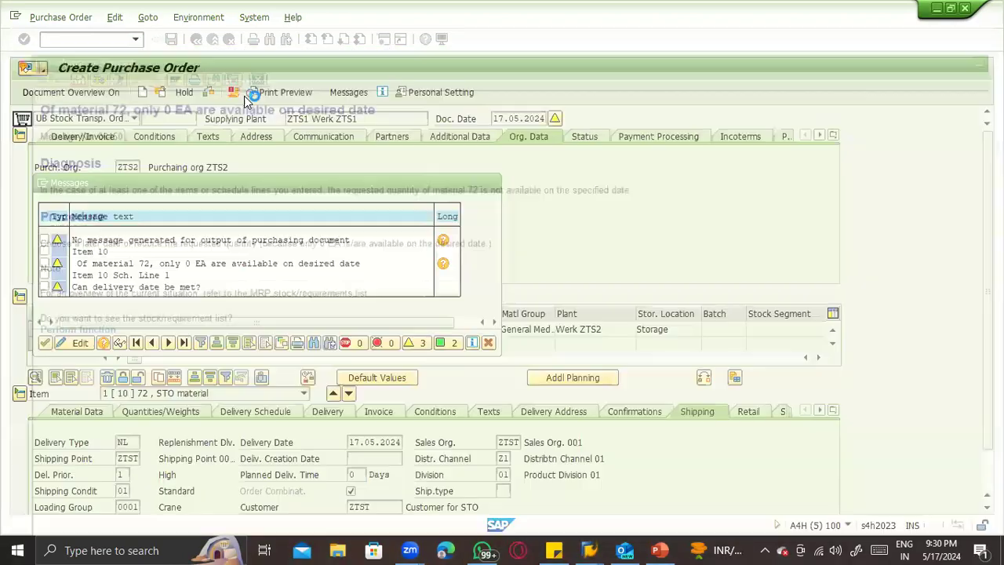
left_click(488, 343)
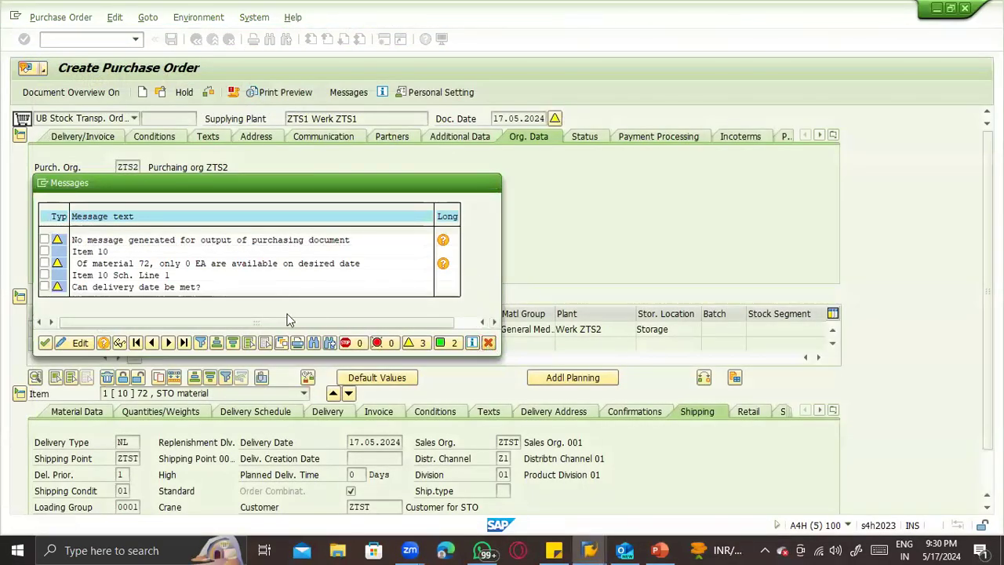
- View the order's output messages without adding any, and save the stock transport order
left_click(349, 92)
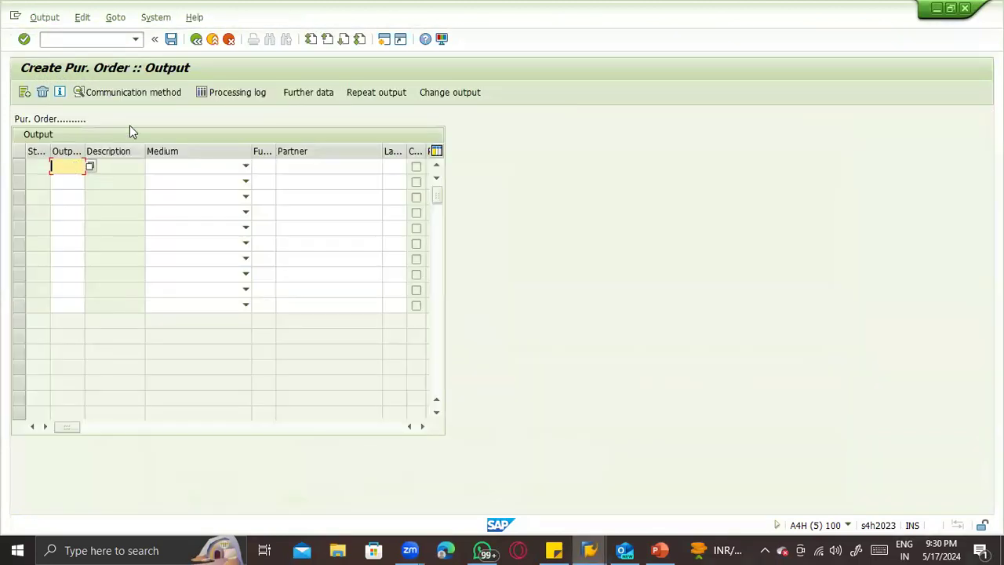
key("ctrl+s")
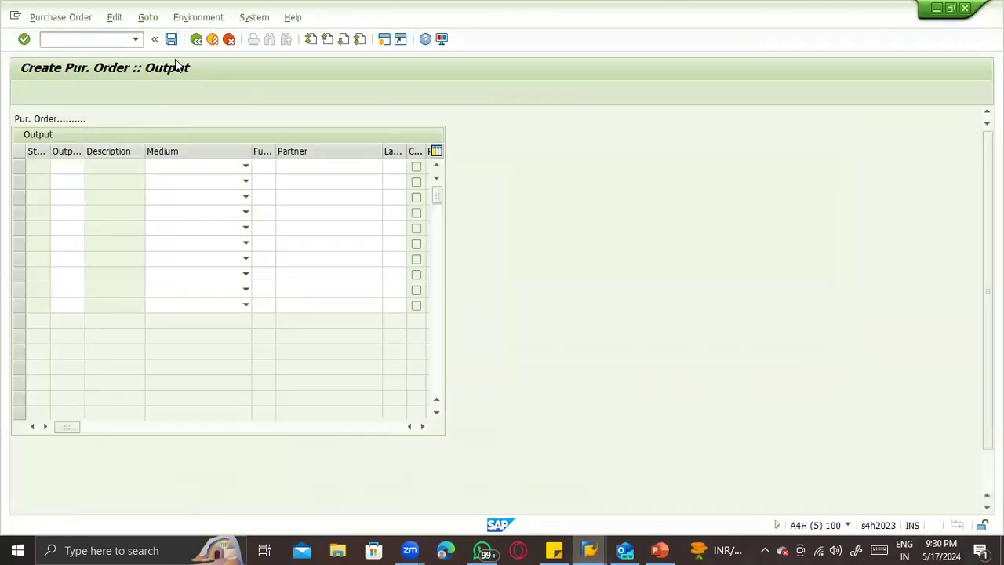
left_click(156, 293)
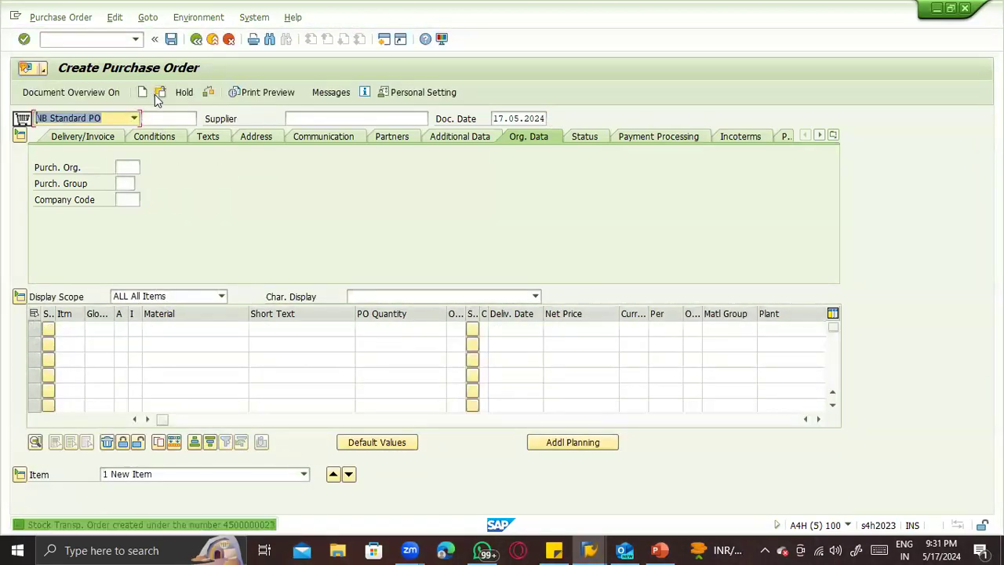
- Display the newly saved stock transport order and highlight its document number
left_click(159, 92)
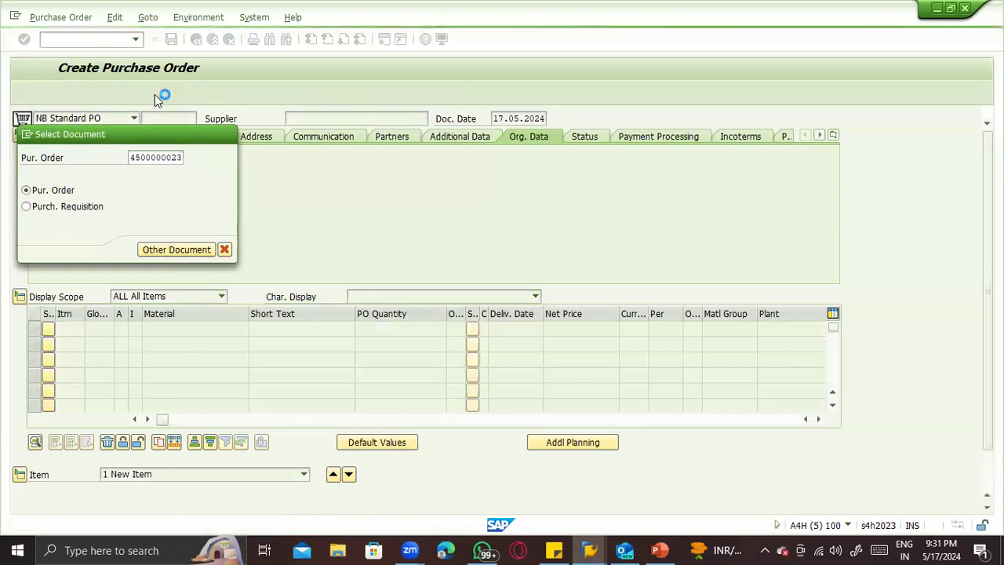
key("Return")
double_click(146, 118)
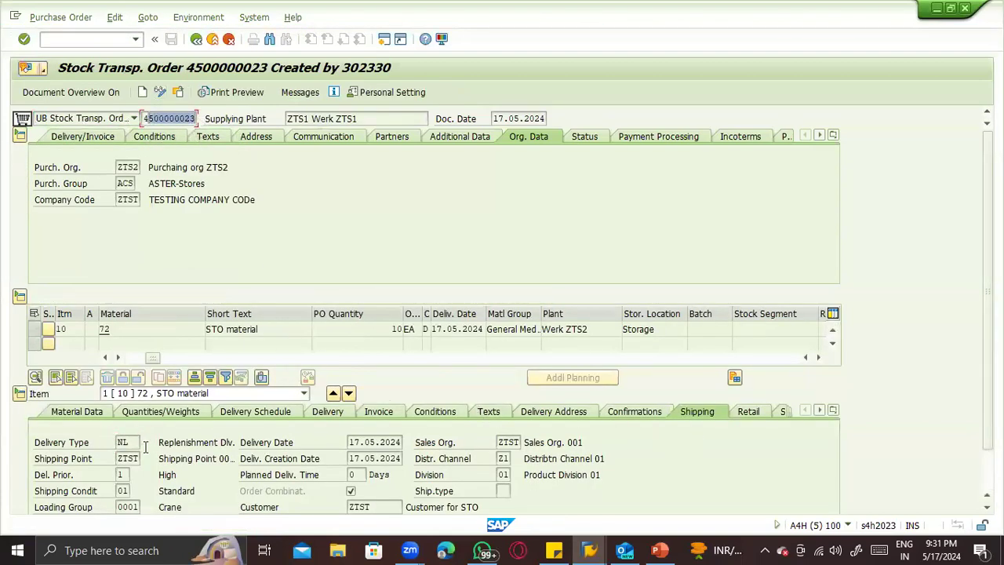
- Review the saved order's delivery type and planned delivery time, and bring the item category column into view
scroll(241, 422, "down", 2)
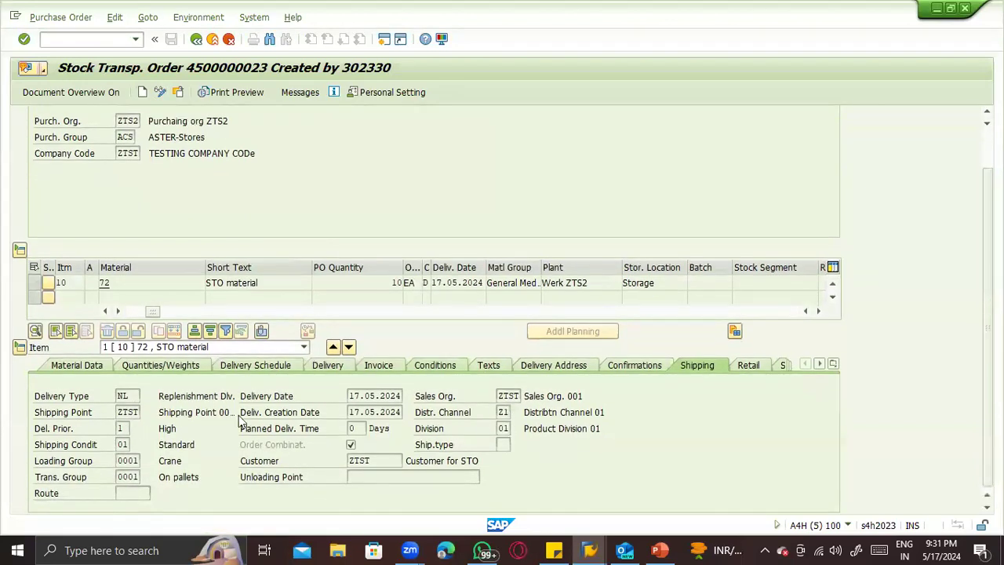
left_click_drag(129, 395, 82, 388)
left_click(364, 428)
scroll(365, 342, "up", 3)
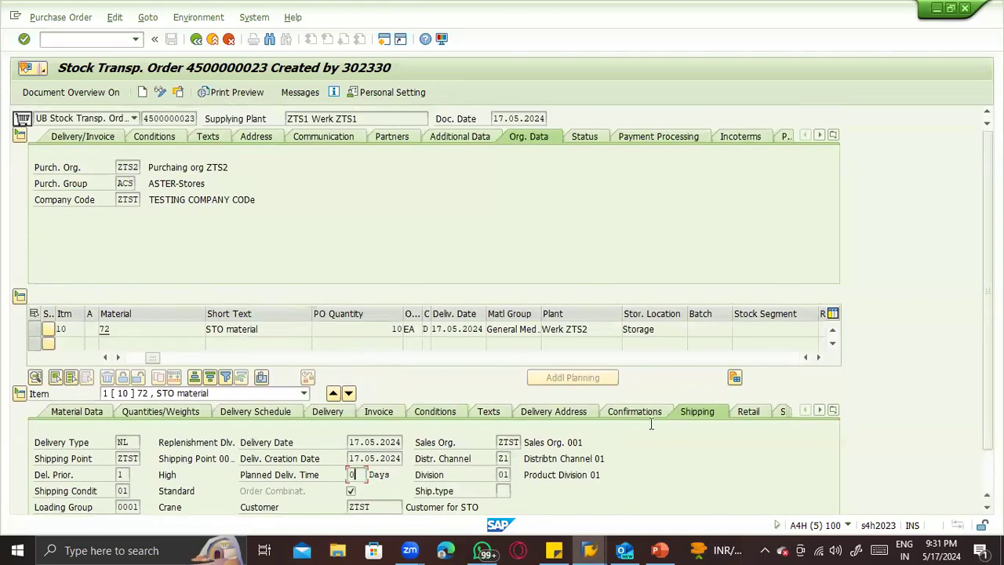
left_click(105, 357)
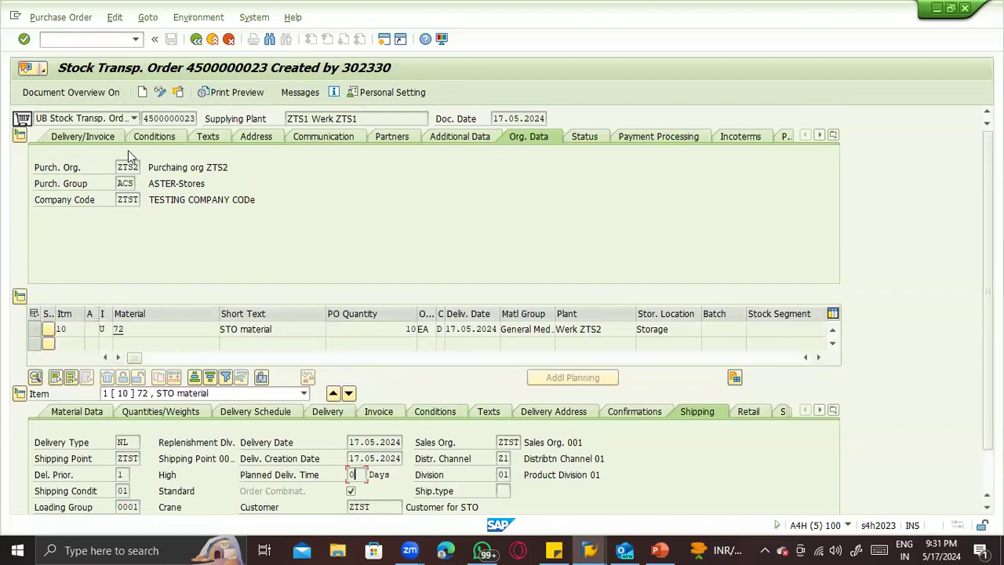
- Switch to PowerPoint and show the INTRA STO process notes on the Configuration slide
key("alt+Tab")
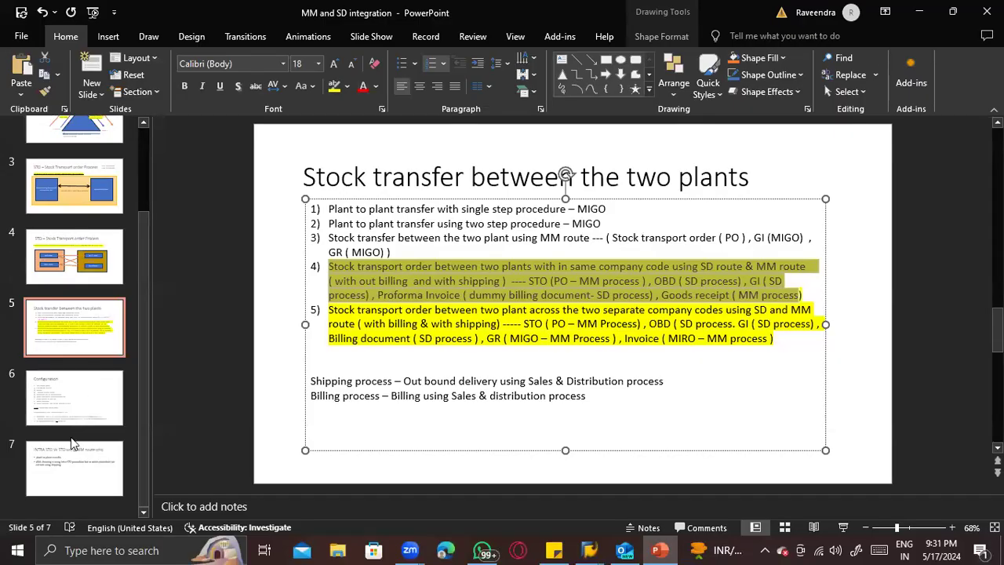
left_click(71, 400)
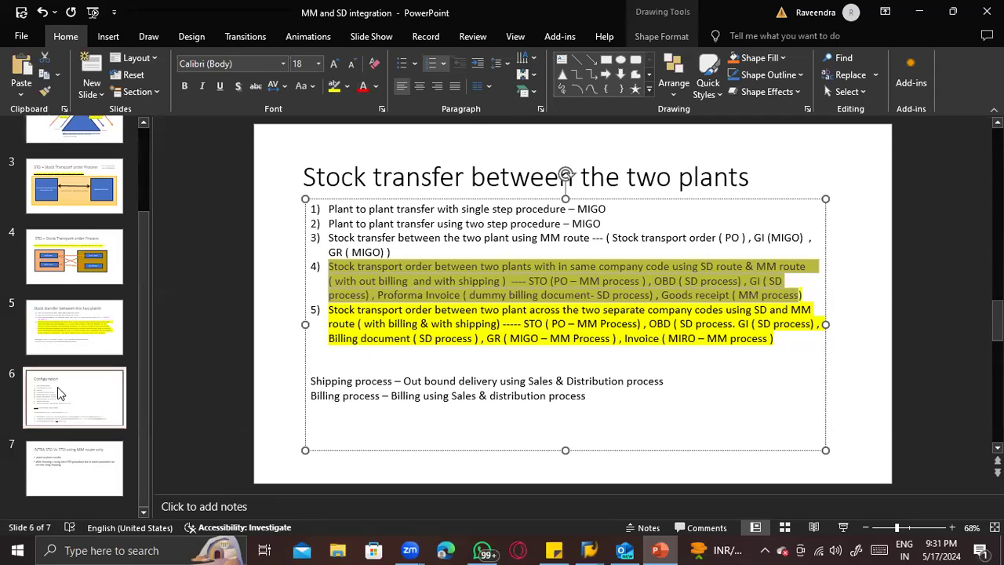
left_click(416, 418)
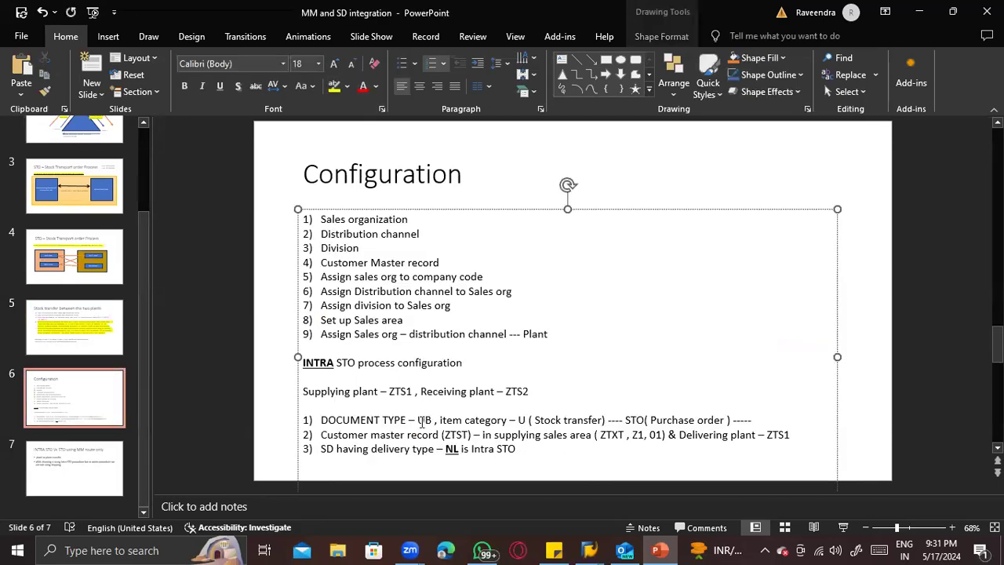
- Compare the order's document type and item category in SAP with the notes in PowerPoint, highlighting document type UB
key("alt+Tab")
key("alt+Tab")
key("alt+Tab")
left_click(73, 119)
left_click(74, 119)
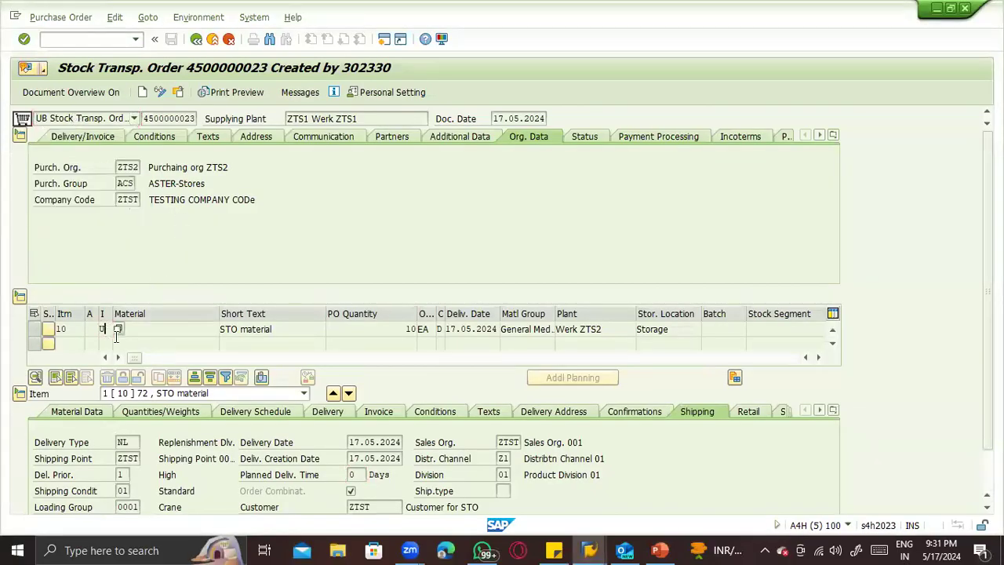
key("alt+Tab")
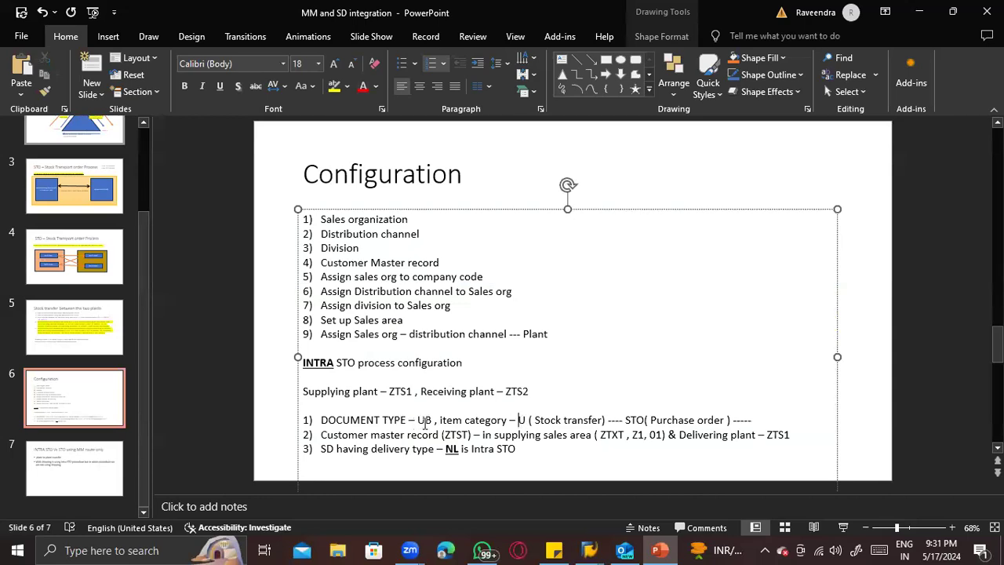
left_click_drag(428, 419, 416, 421)
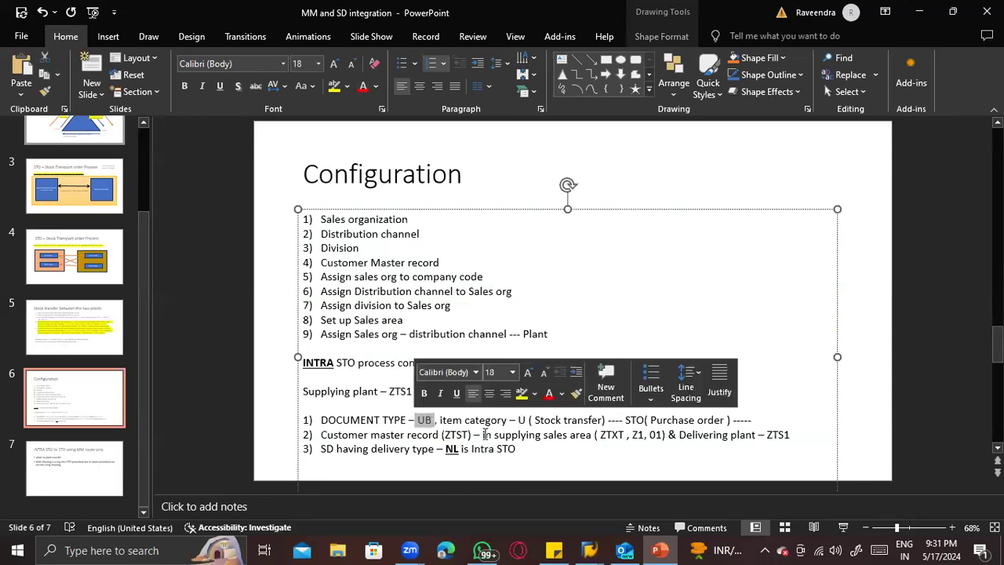
- Compare the order's customer and sales organization in SAP with the customer master and supplying sales area notes in PowerPoint, highlighting the Customer value
left_click(547, 422)
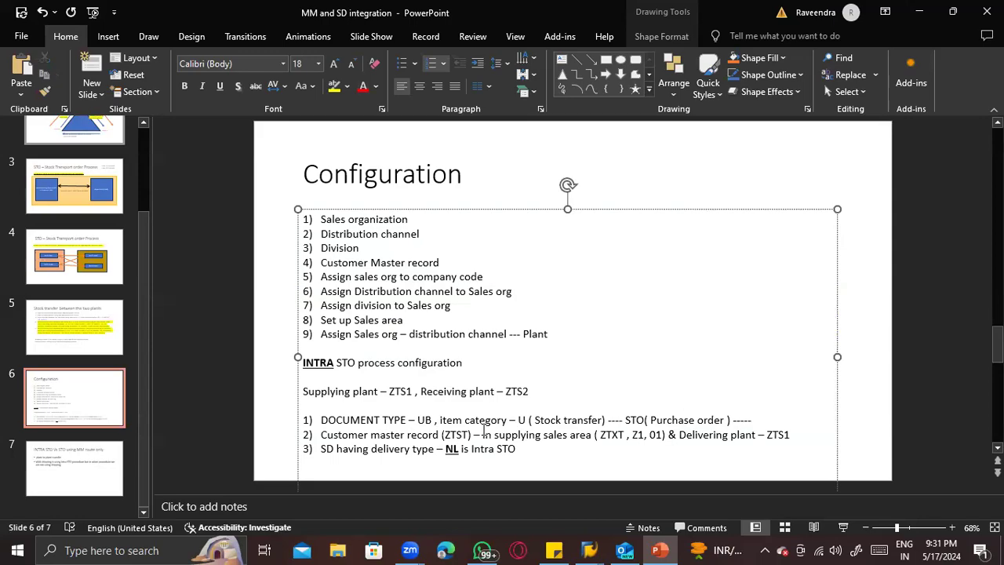
key("alt+Tab")
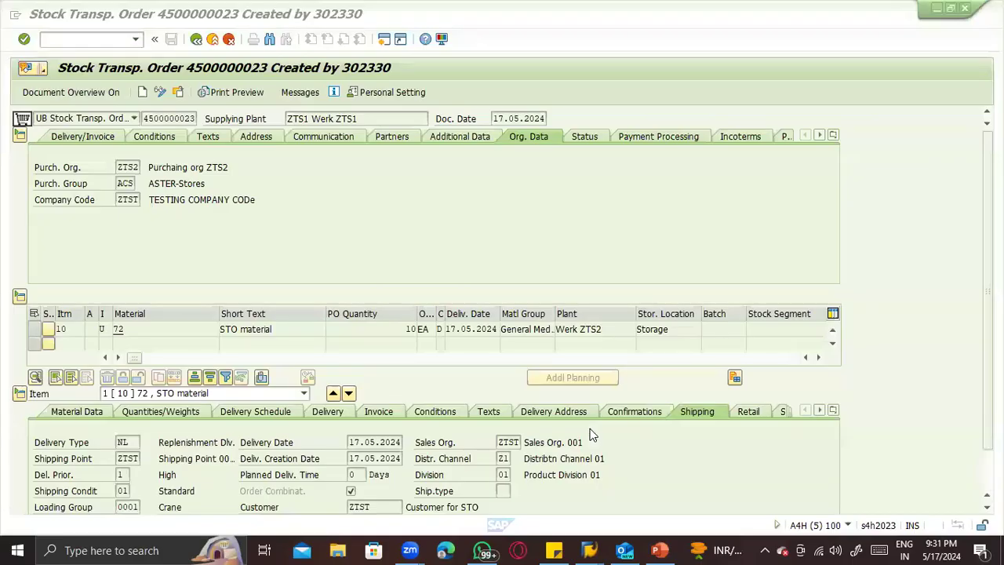
left_click_drag(371, 502, 341, 503)
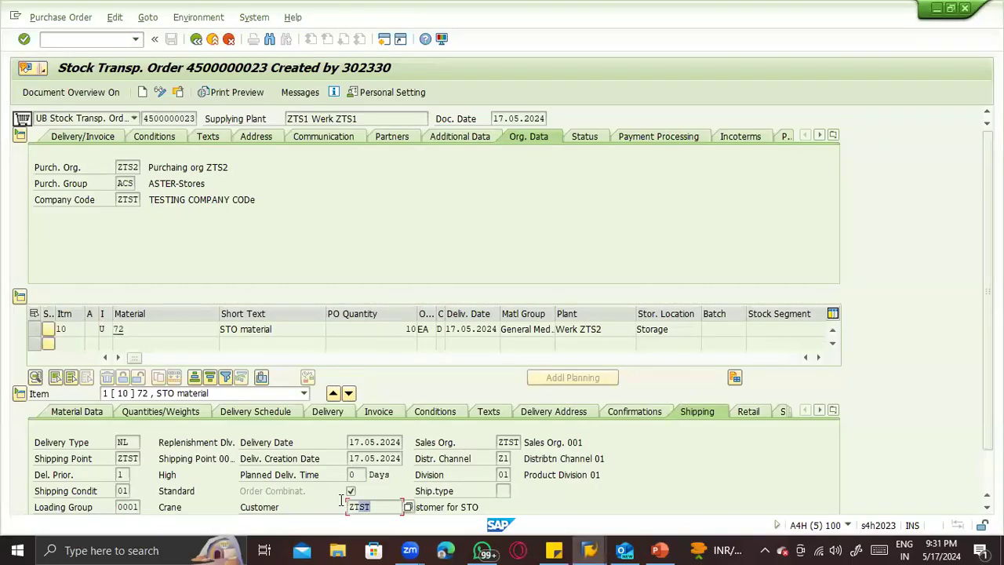
key("alt+Tab")
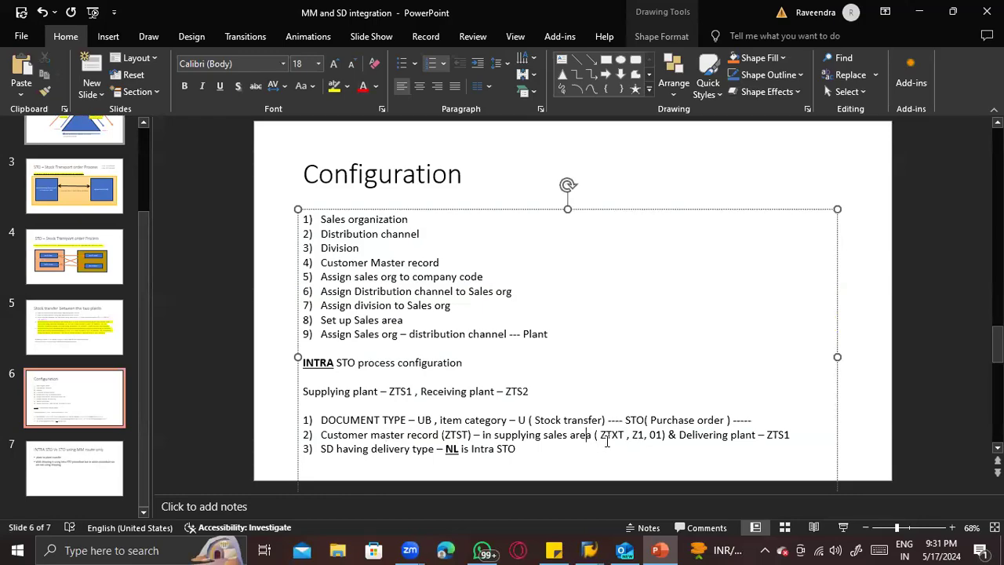
key("alt+Tab")
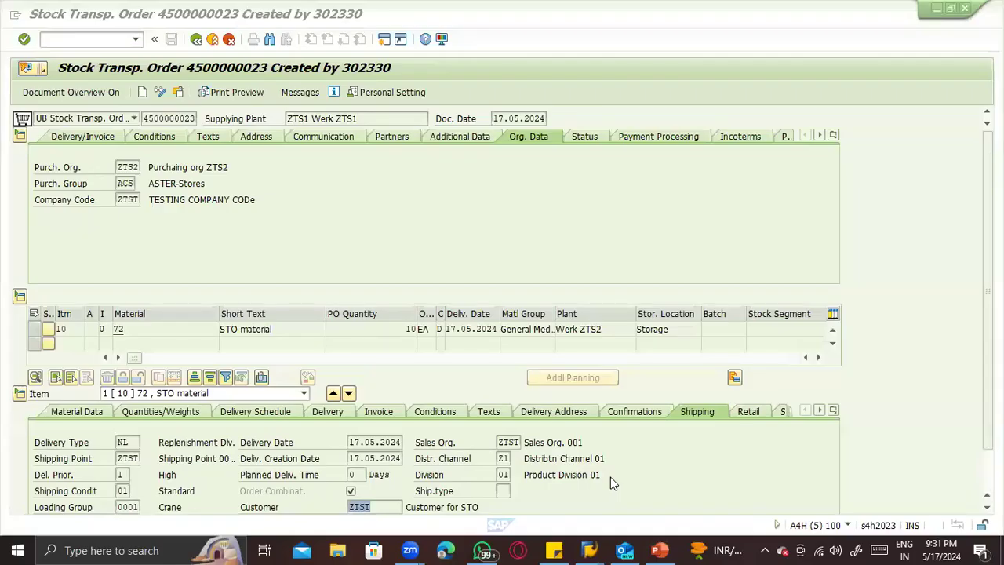
left_click(513, 443)
key("alt+Tab")
key("alt+Tab")
- Review the order item's shipping point, loading group and transportation group in the shipping data
left_click(136, 457)
left_click_drag(151, 455, 154, 455)
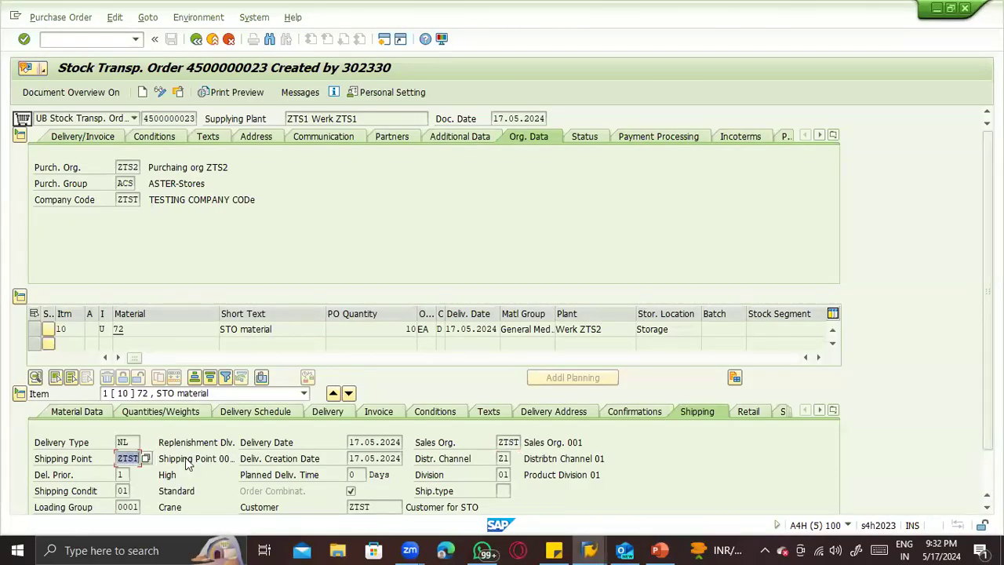
scroll(188, 457, "down", 3)
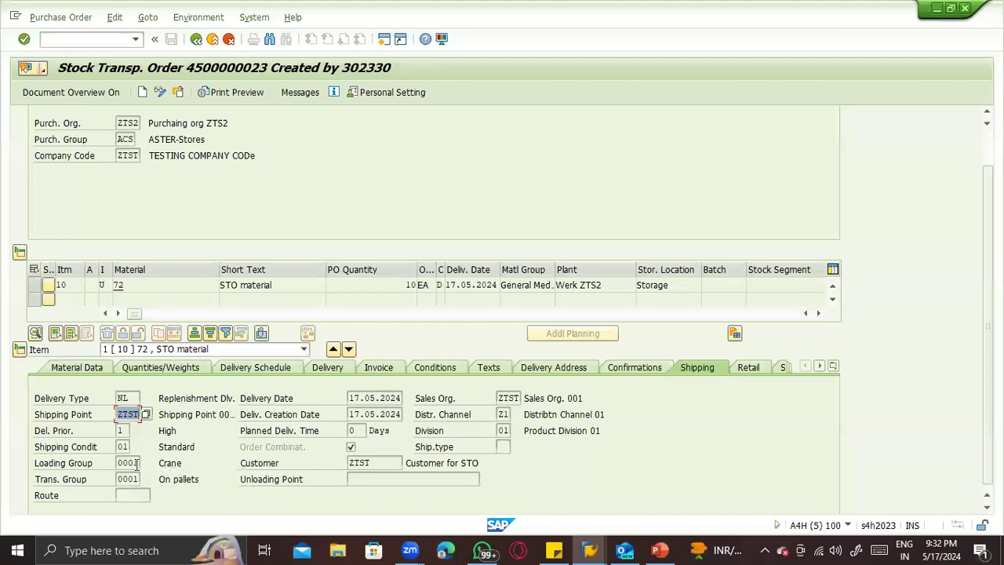
left_click(129, 461)
left_click(134, 478)
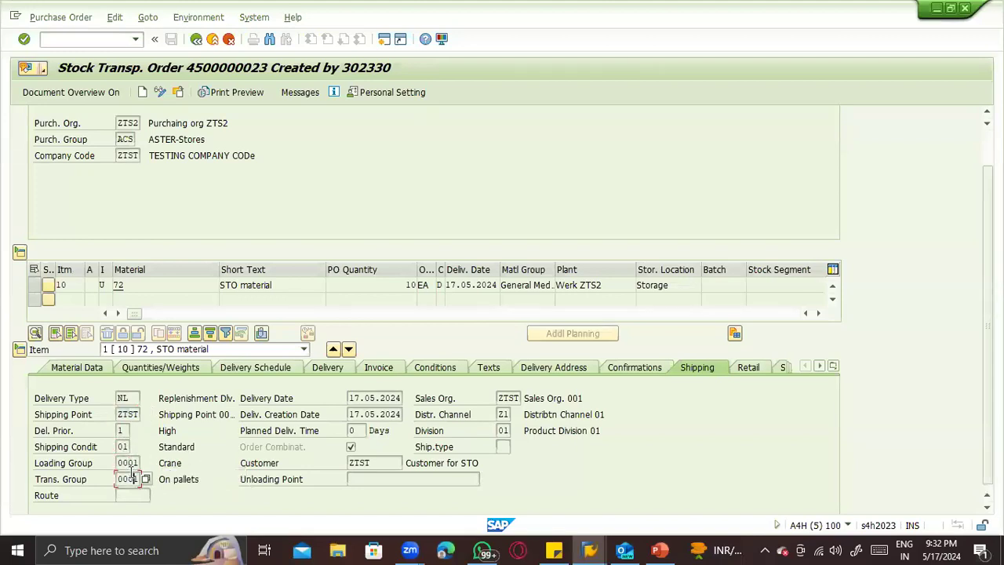
- Highlight delivery type NL in the PowerPoint notes and compare it with the order's Delivery Type in SAP
key("alt+Tab")
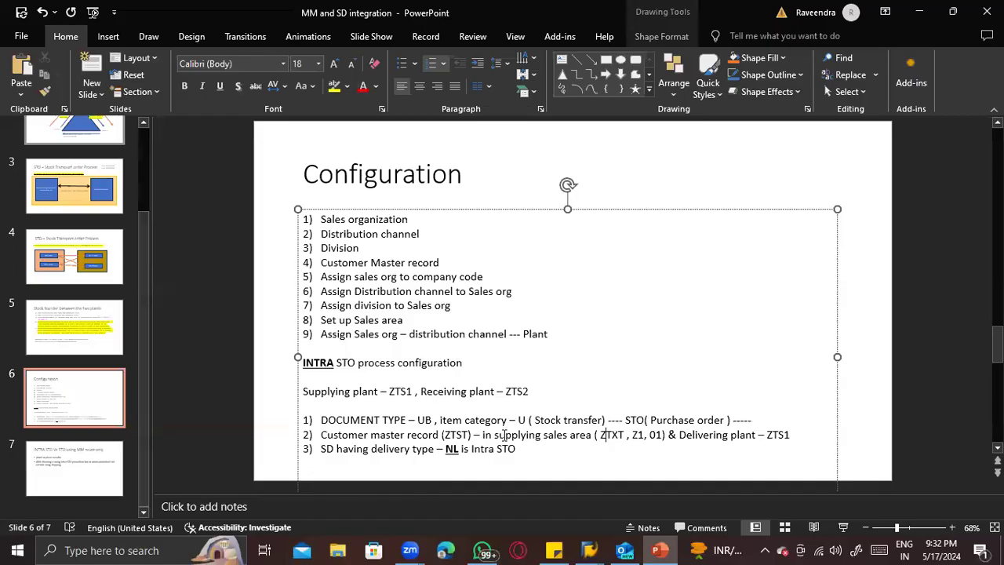
left_click_drag(463, 449, 414, 449)
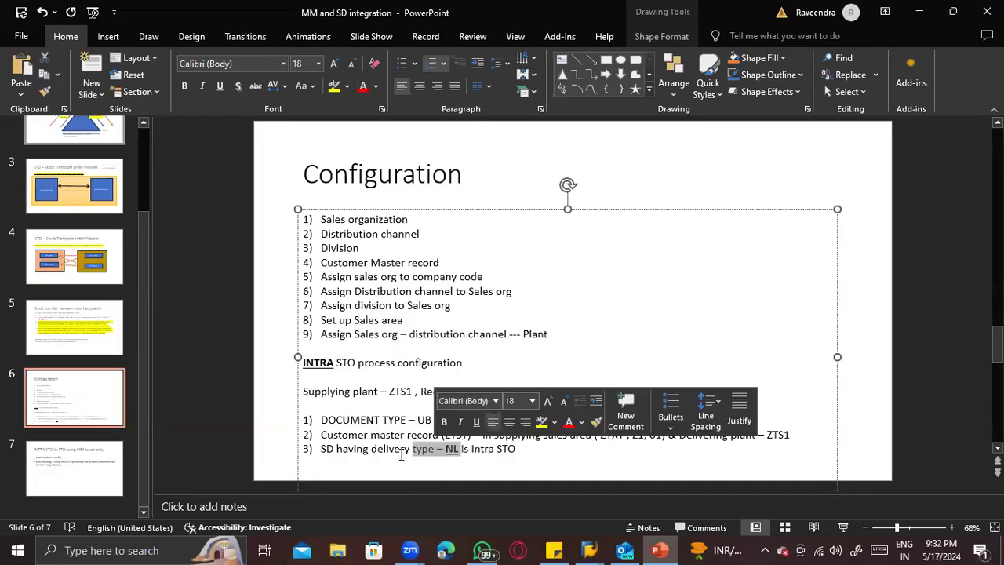
key("alt+Tab")
left_click(123, 398)
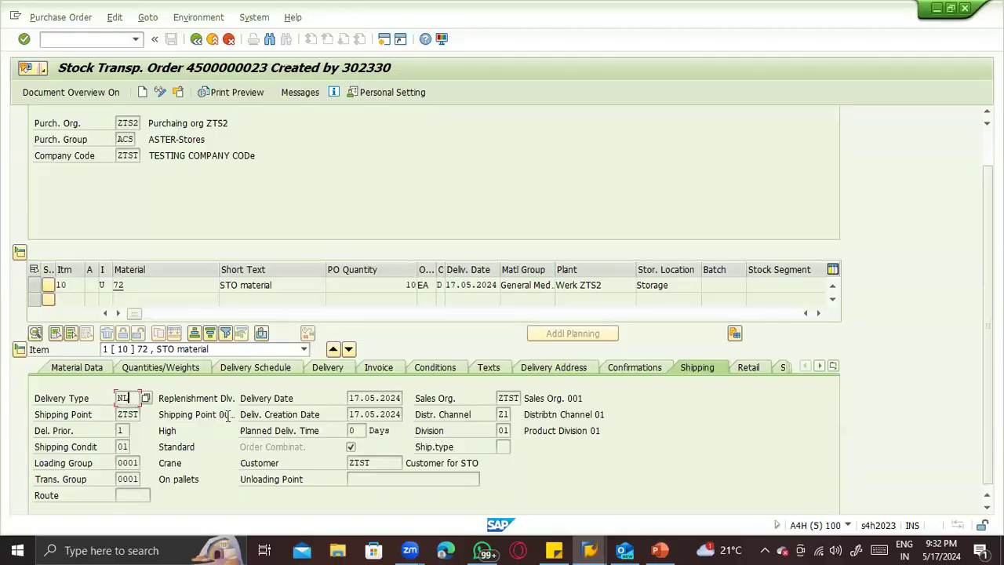
key("alt+Tab")
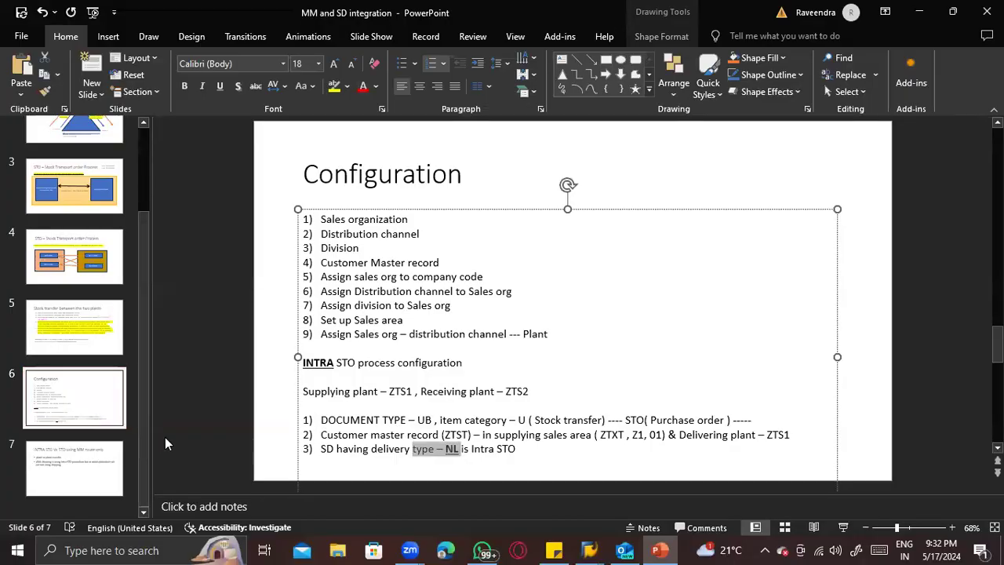
key("alt+Tab")
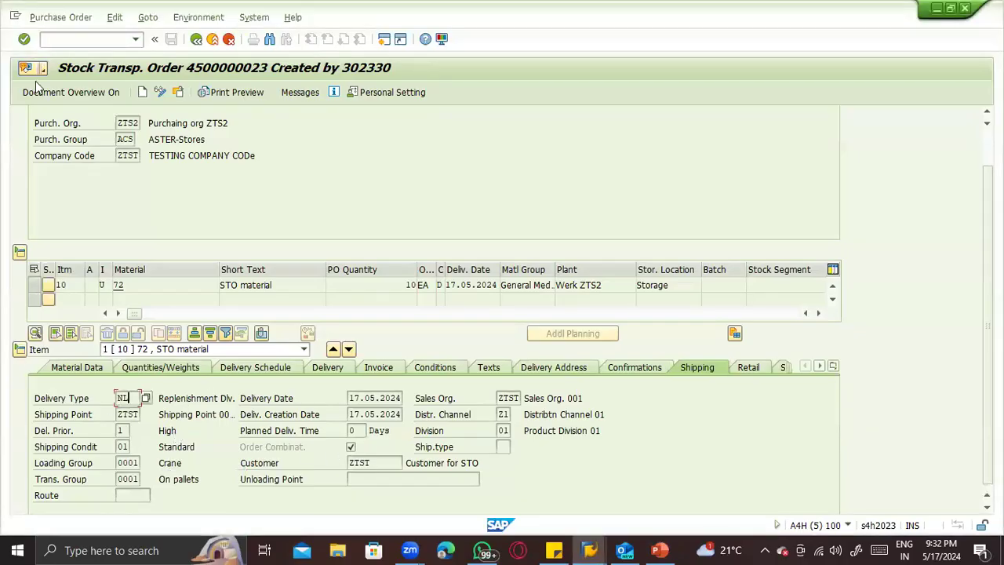
- Open transaction MIGO for an A01 Goods Receipt, R10 Other, with movement type 561, and enter material 72
left_click(75, 38)
type("/nmigo")
key("Return")
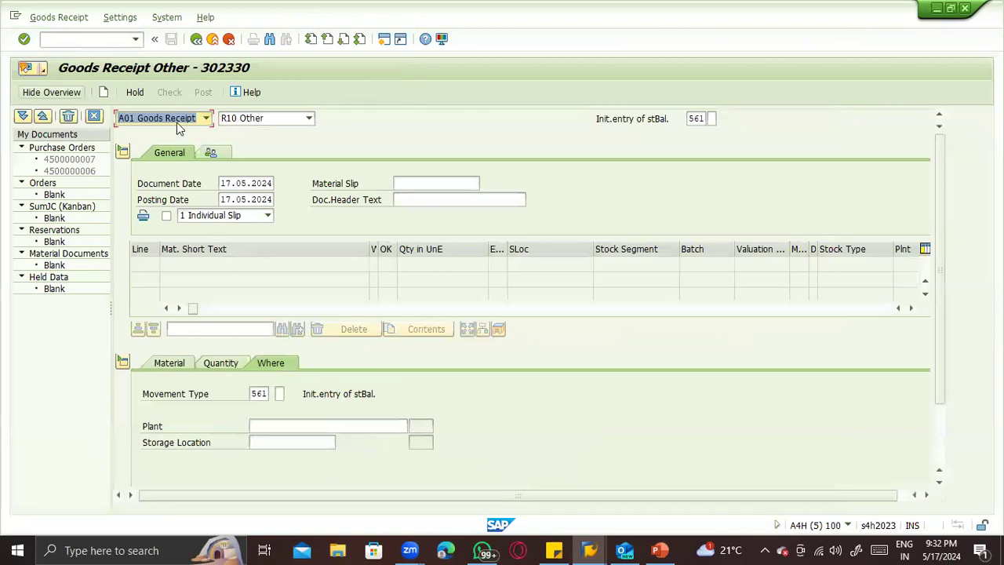
key("Tab")
key("Tab")
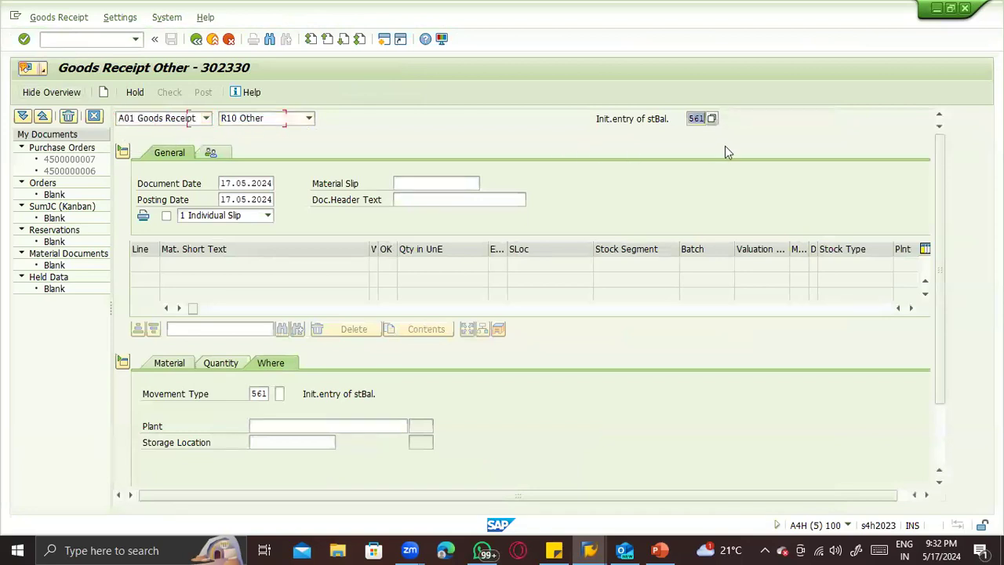
left_click(178, 364)
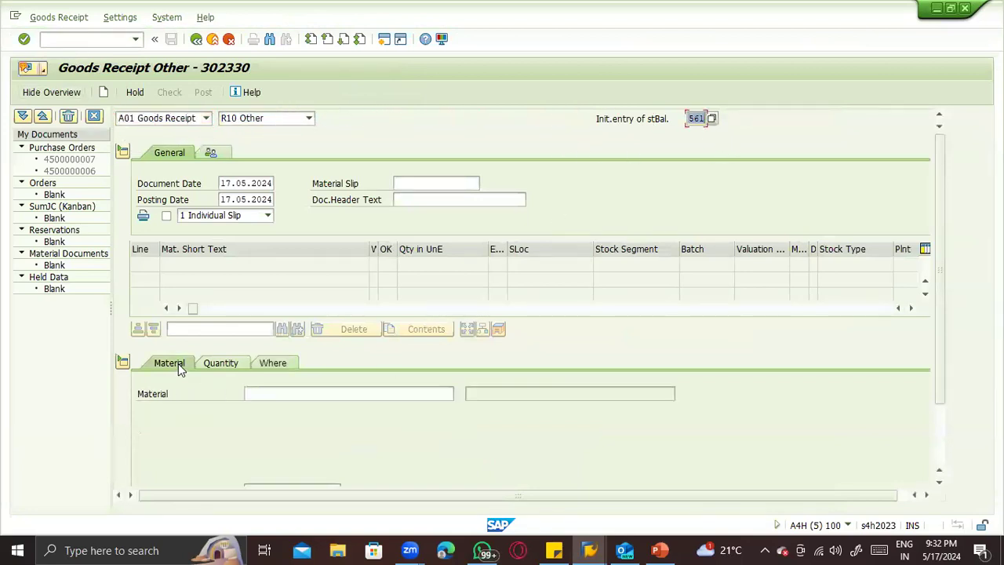
left_click(268, 393)
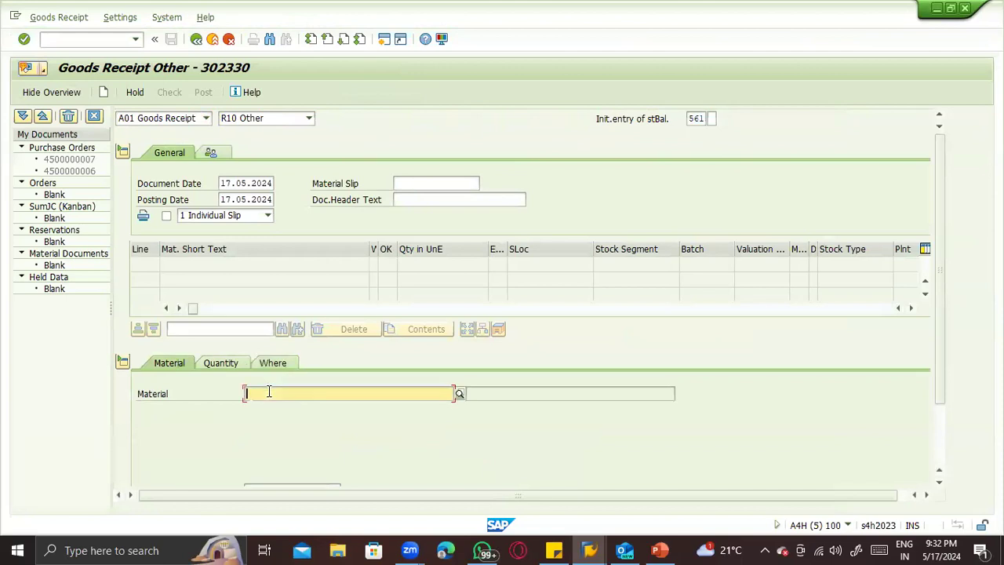
type("72")
key("Return")
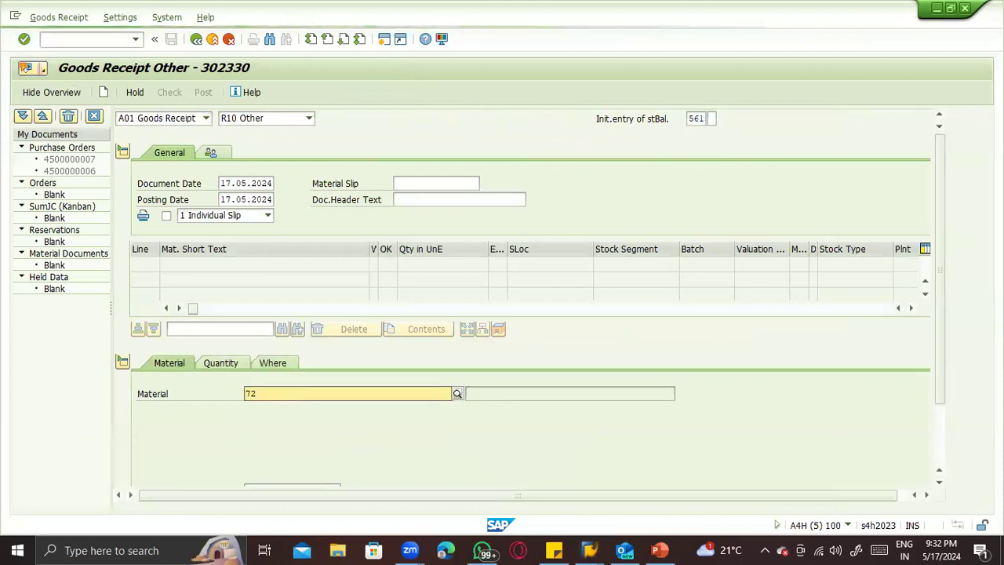
- Set the goods receipt item's quantity to 1000 and its external amount in local currency to 100000
left_click(224, 363)
type("100")
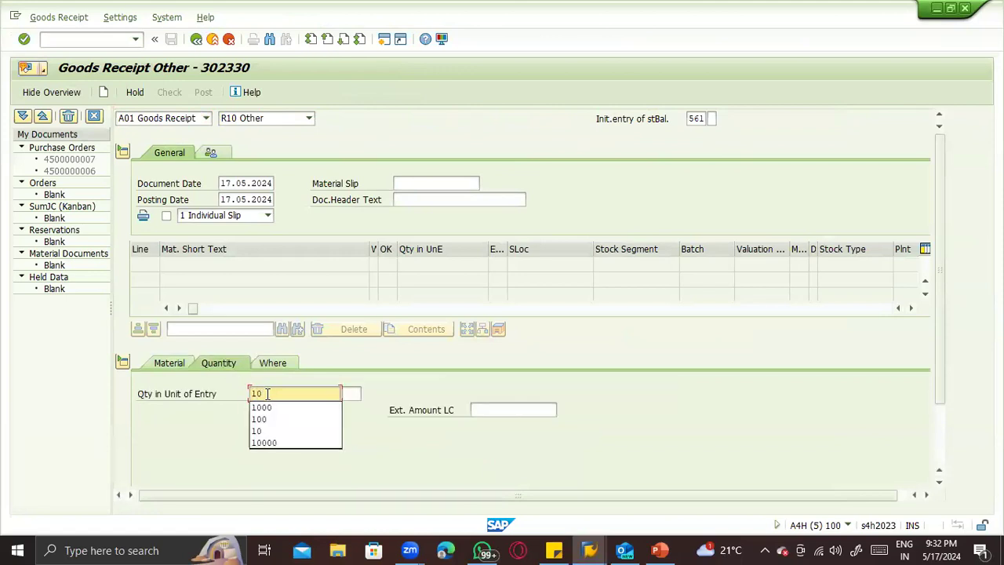
key("Tab")
type("1.00")
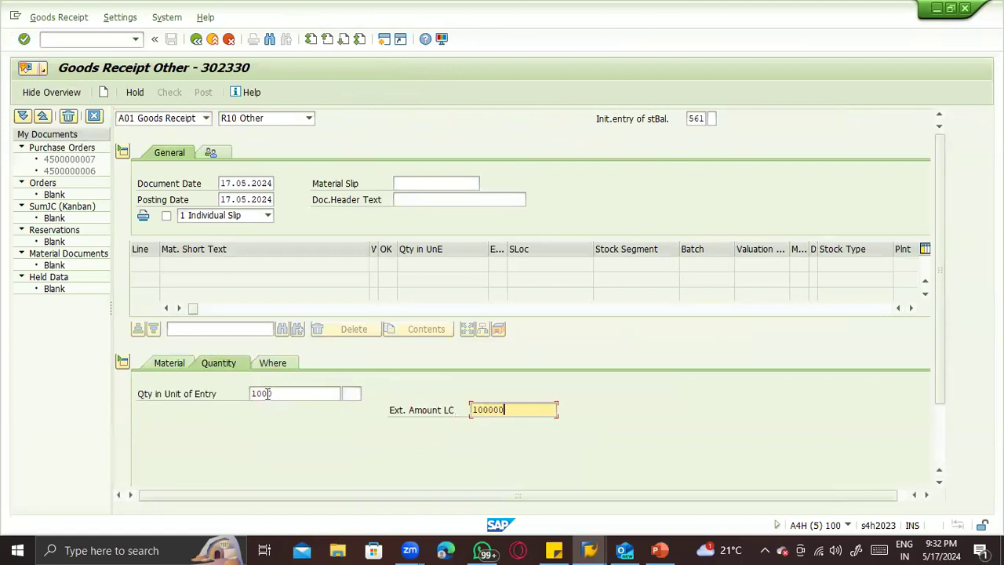
type("0,00")
key("Return")
- Assign plant ZTS1 and storage location ZTS1 to the goods receipt item
left_click(274, 363)
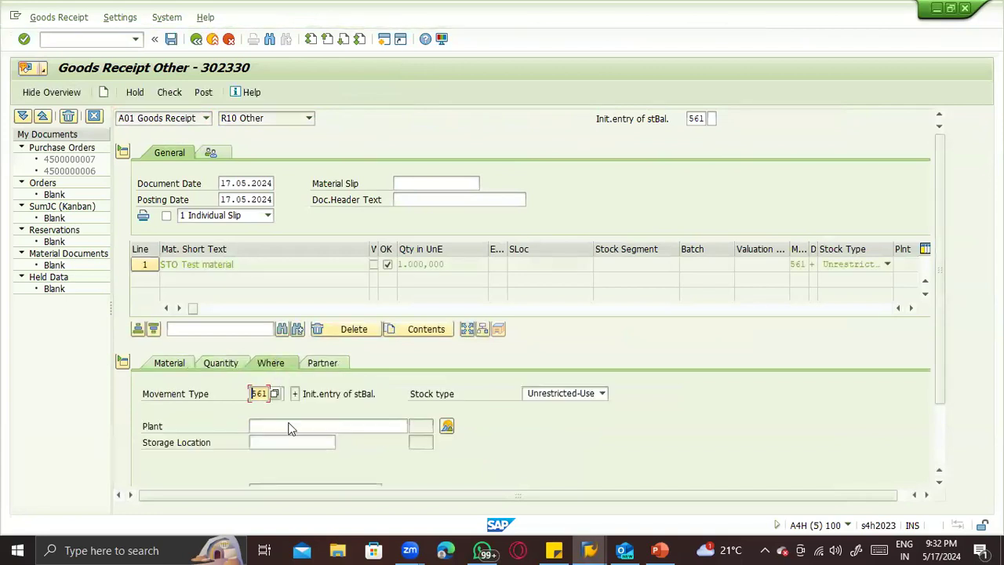
left_click(290, 429)
type("ztst")
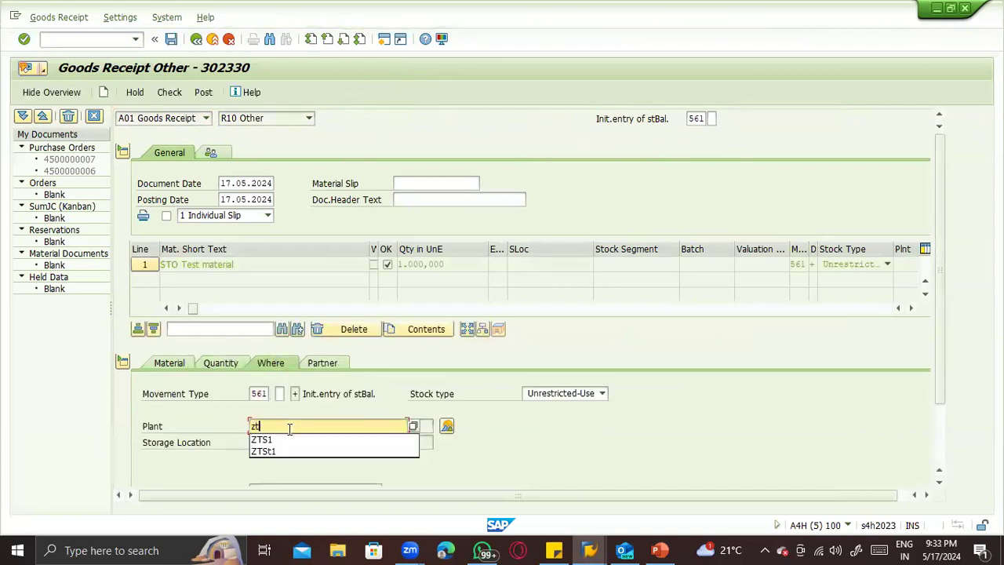
key("BackSpace")
type("1")
key("Tab")
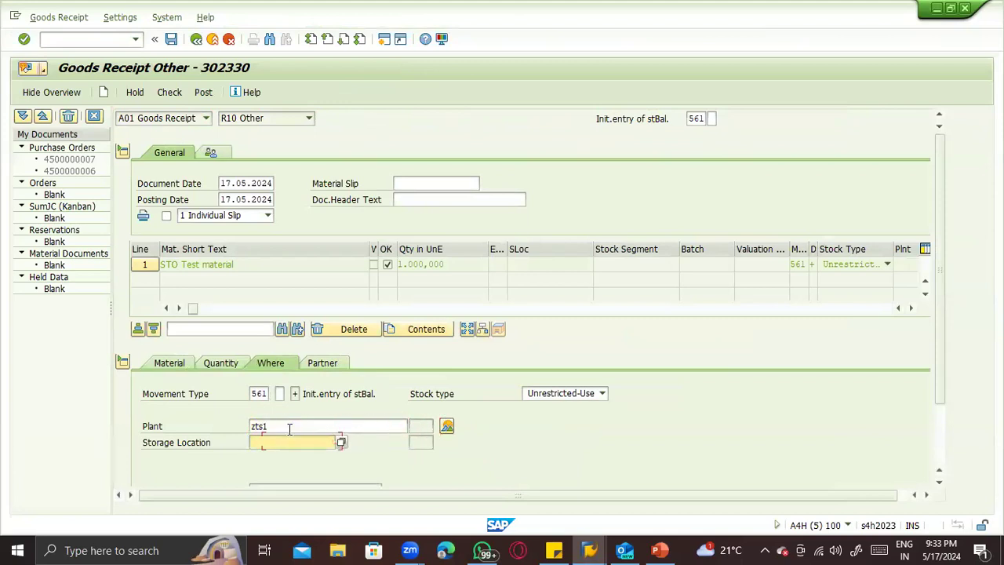
type("zts1")
key("Return")
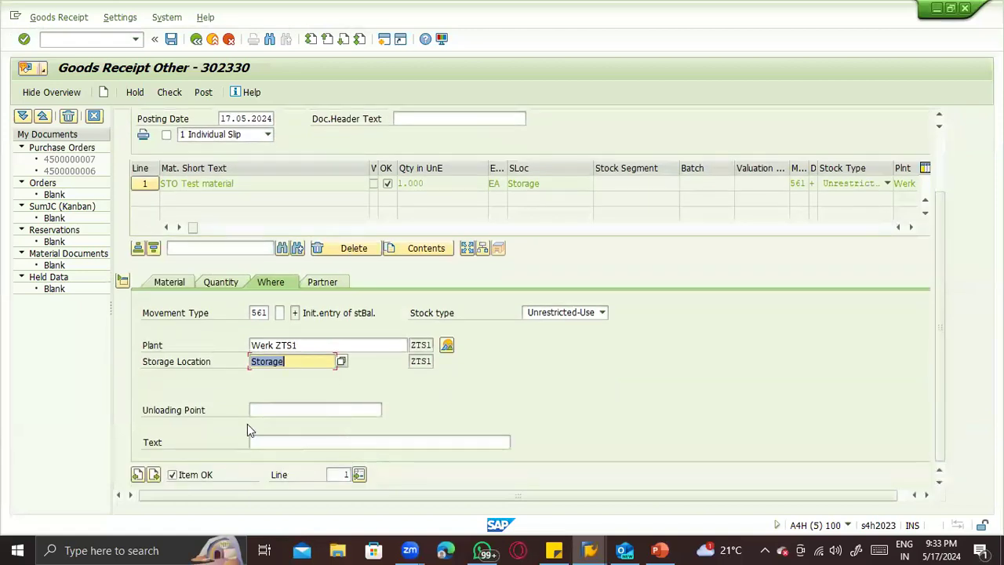
- Set BP Testing ZTST as the vendor on the goods receipt item and submit the entry
scroll(267, 421, "up", 2)
left_click(322, 365)
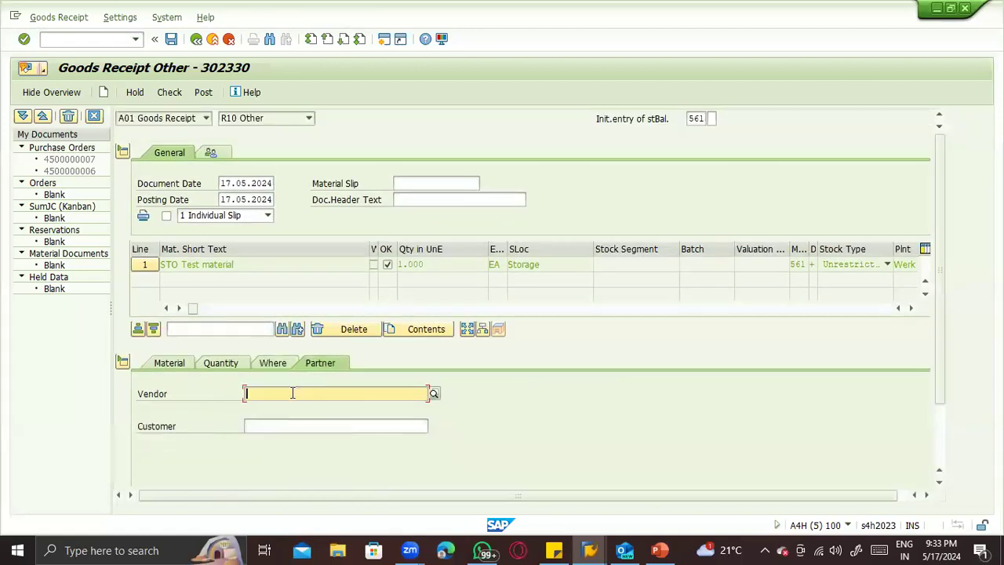
type("121")
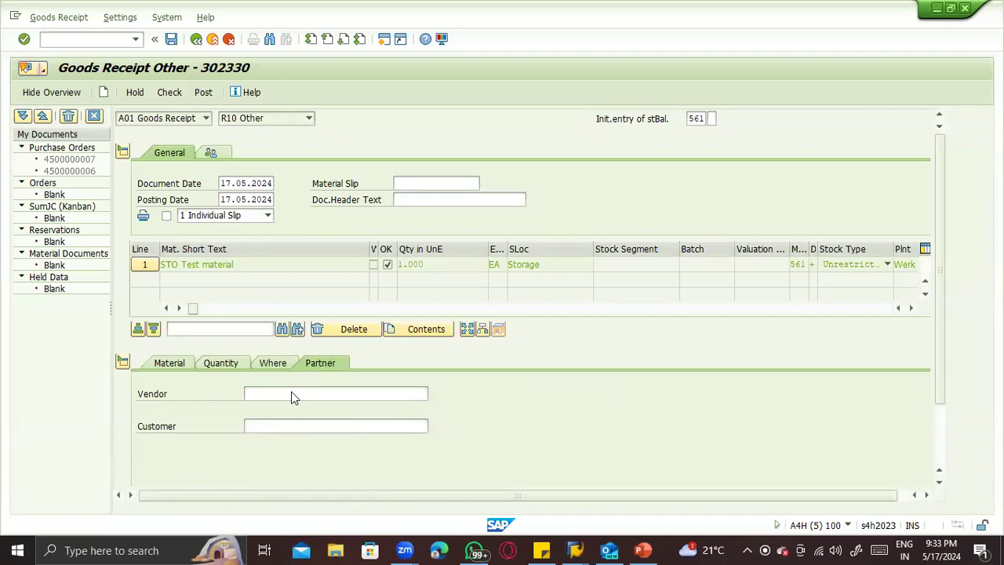
key("Return")
key("BackSpace")
key("Escape")
key("BackSpace")
key("Down")
key("Down")
key("Return")
key("Return")
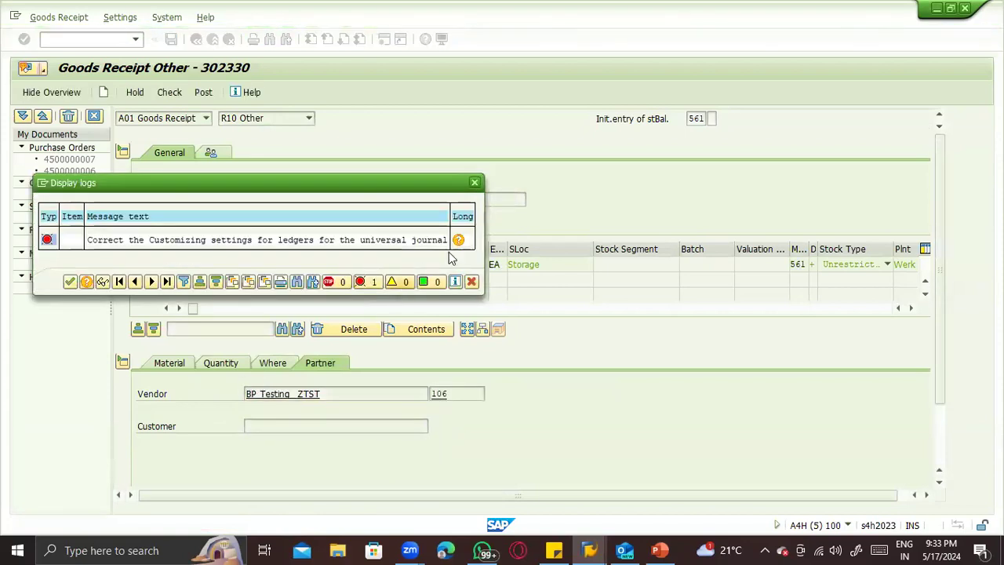
- Open the long text of the universal journal ledger error and run its linked FINS_CUST_CONS_CHK Customizing check
left_click(459, 241)
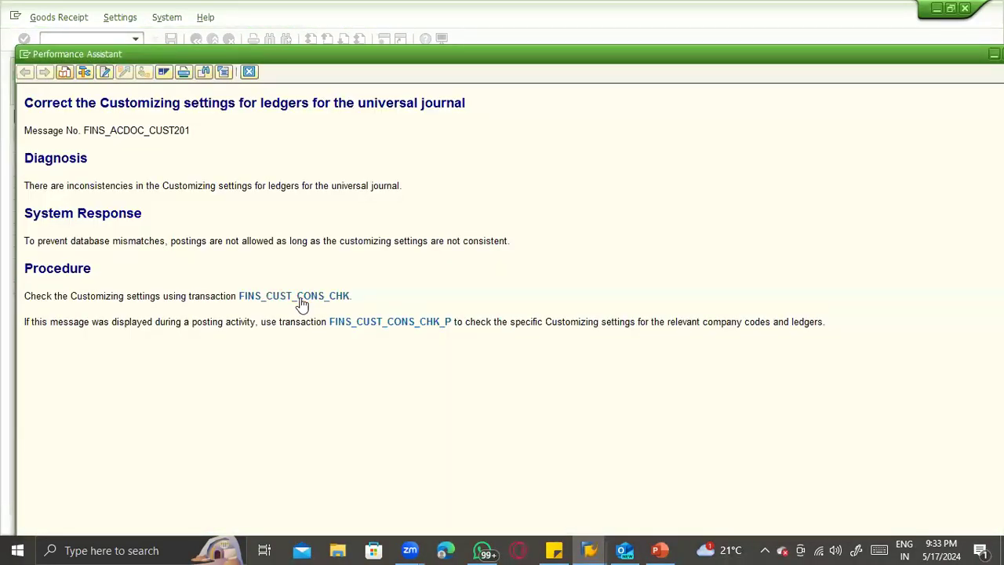
left_click(301, 303)
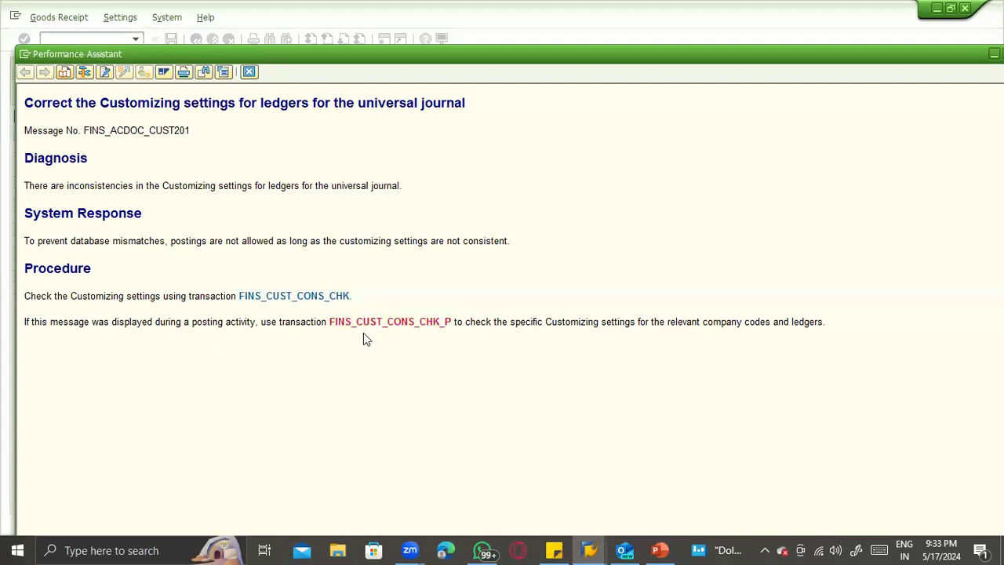
left_click(328, 302)
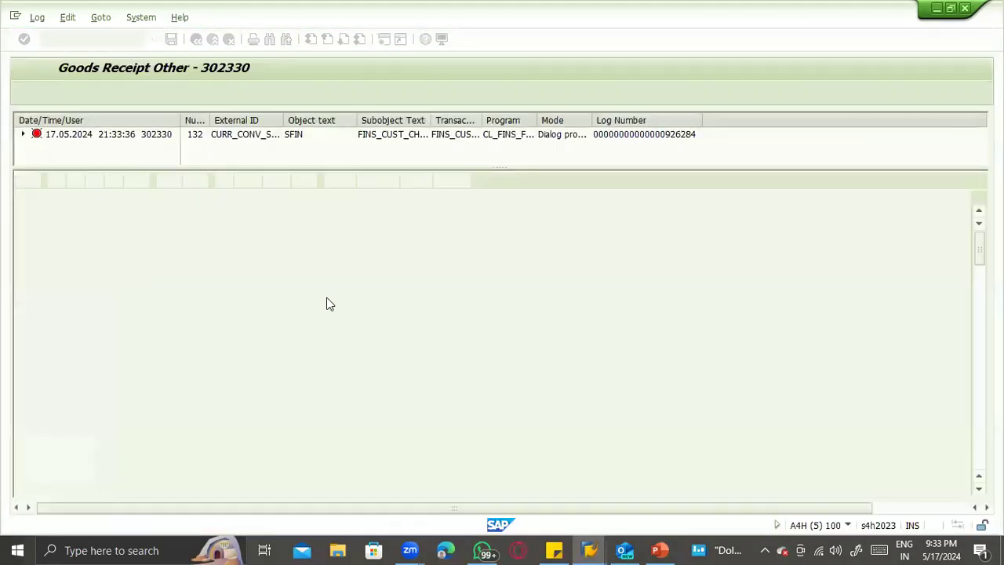
- Examine the currency conversion message for company code 1100, ledger E0, and follow its link to Define Ledger Settings for Journal Entry Settings
left_click(326, 298)
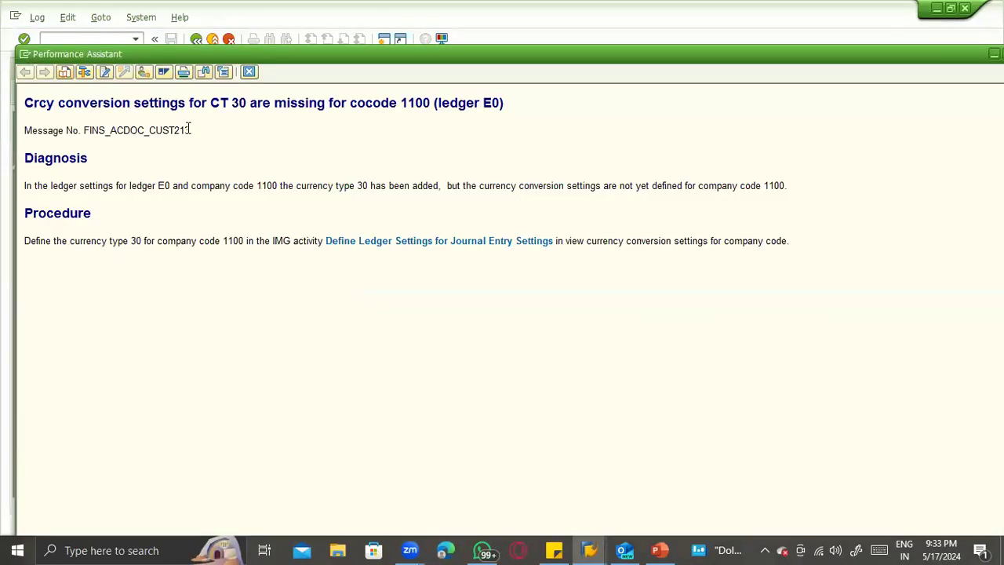
key("Escape")
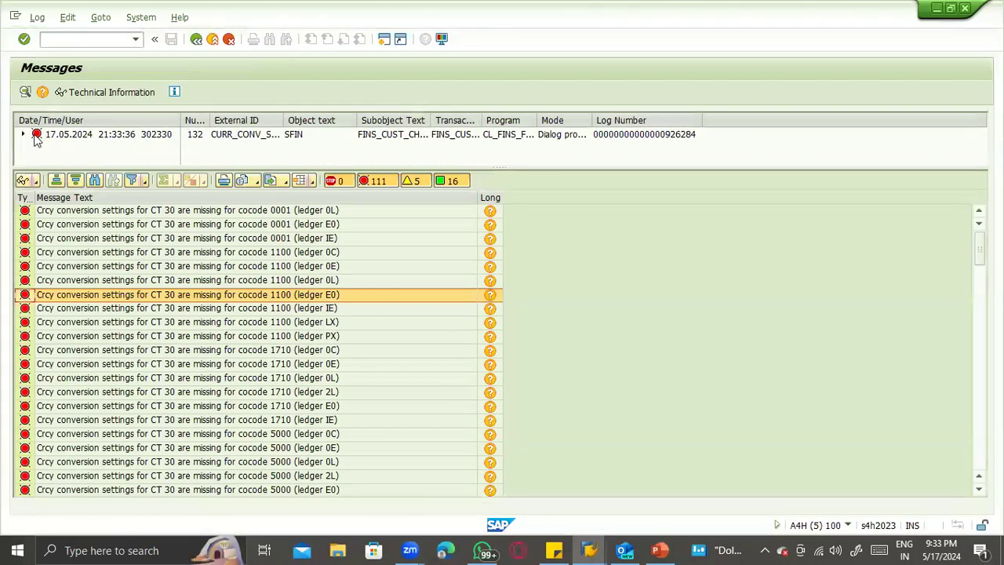
left_click(23, 136)
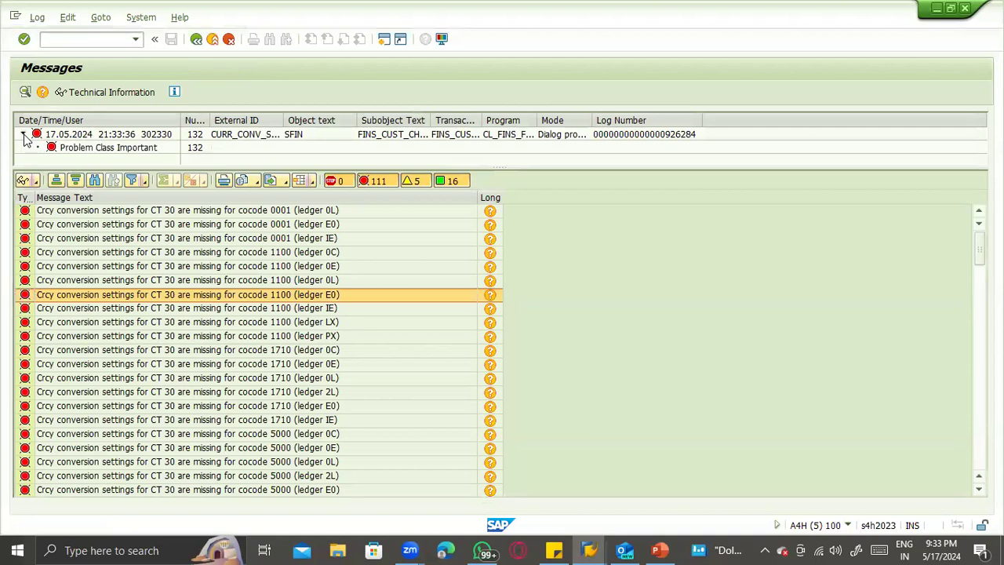
left_click(62, 151)
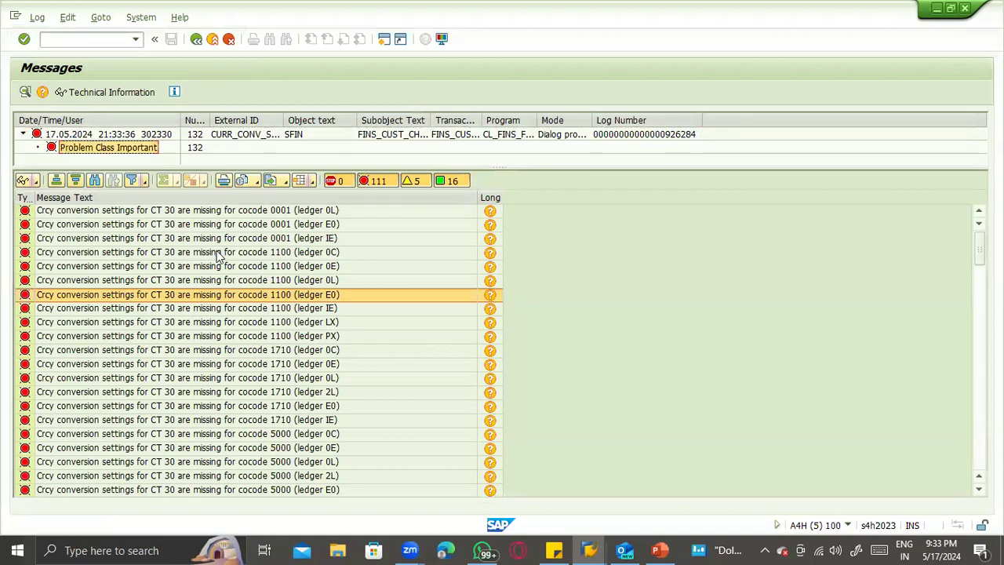
left_click(488, 296)
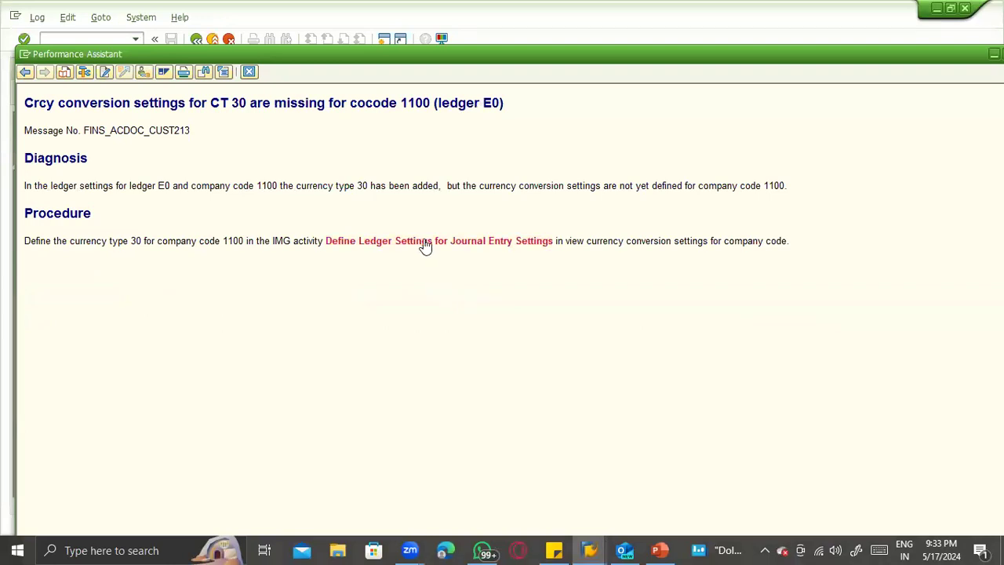
left_click(424, 243)
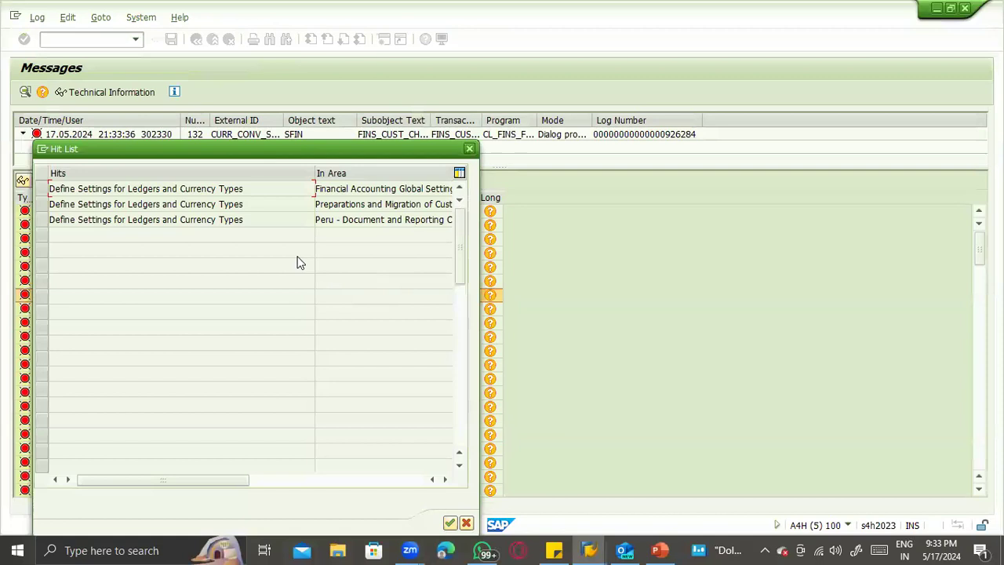
- Open Define Settings for Ledgers and Currency Types in the Financial Accounting Global Settings area and close the consistency check messages
double_click(230, 190)
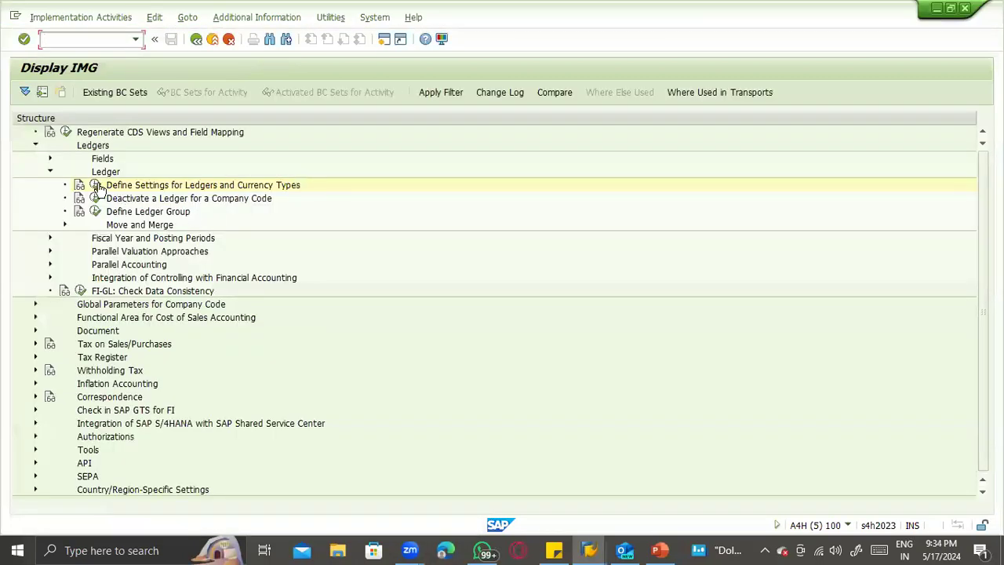
left_click(96, 185)
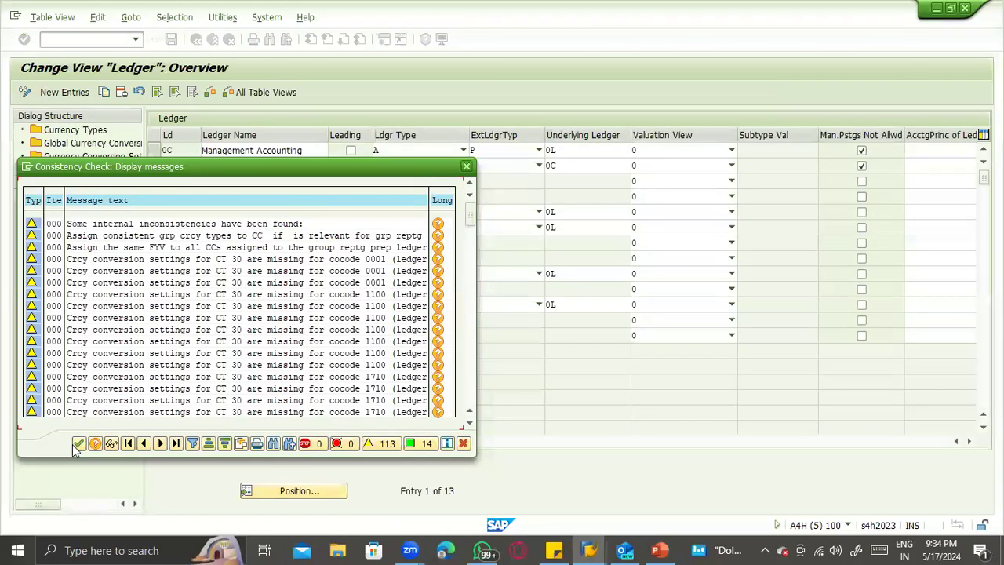
left_click(79, 444)
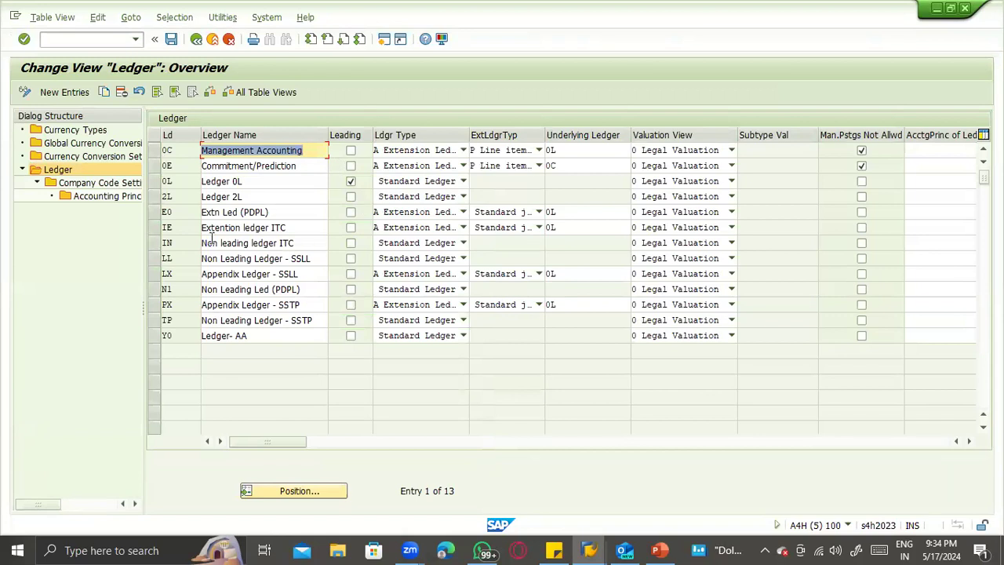
- Open the currency conversion settings for company codes, review the consistency check messages about missing settings, and close them
left_click(91, 146)
double_click(91, 146)
double_click(93, 157)
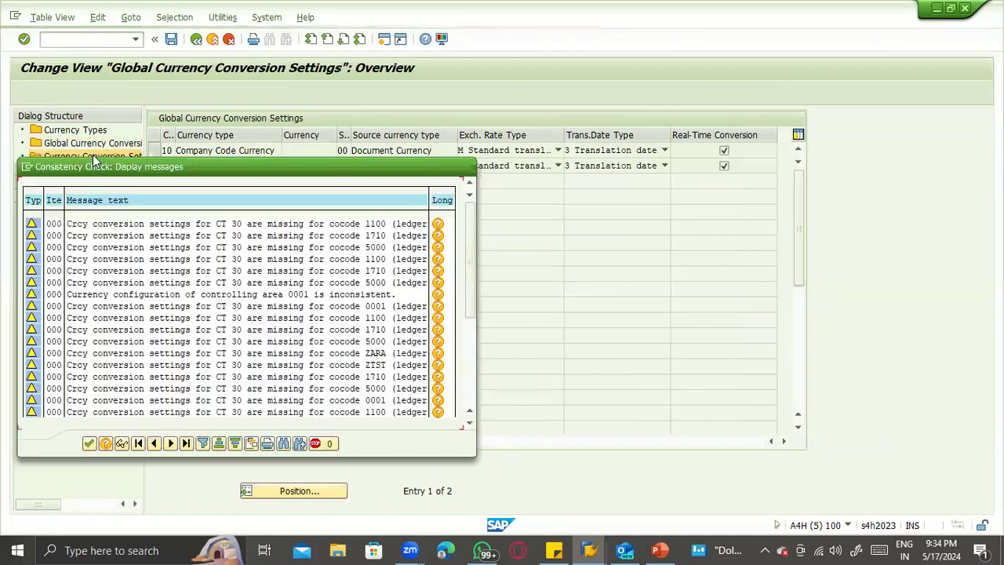
scroll(137, 361, "down", 3)
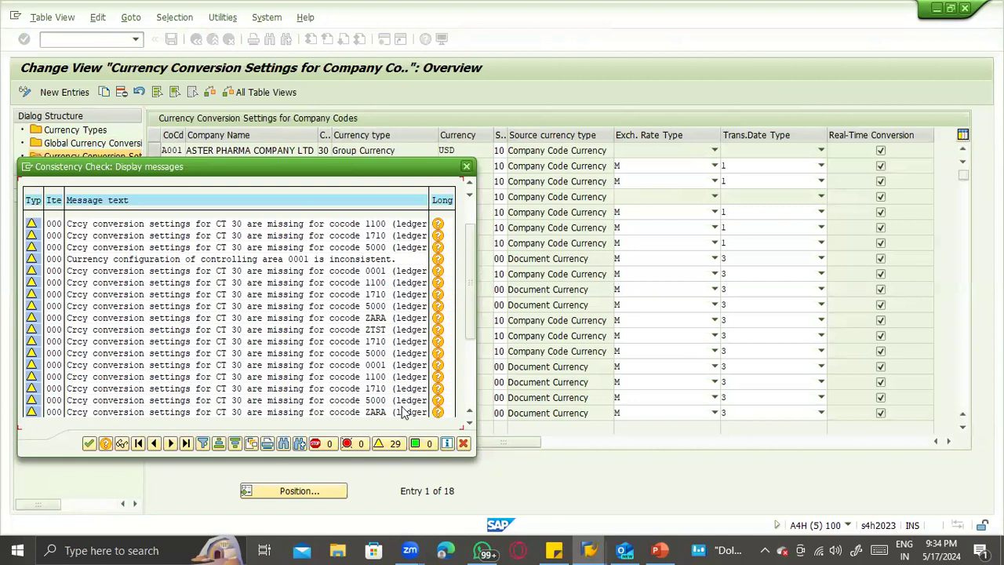
scroll(402, 414, "down", 2)
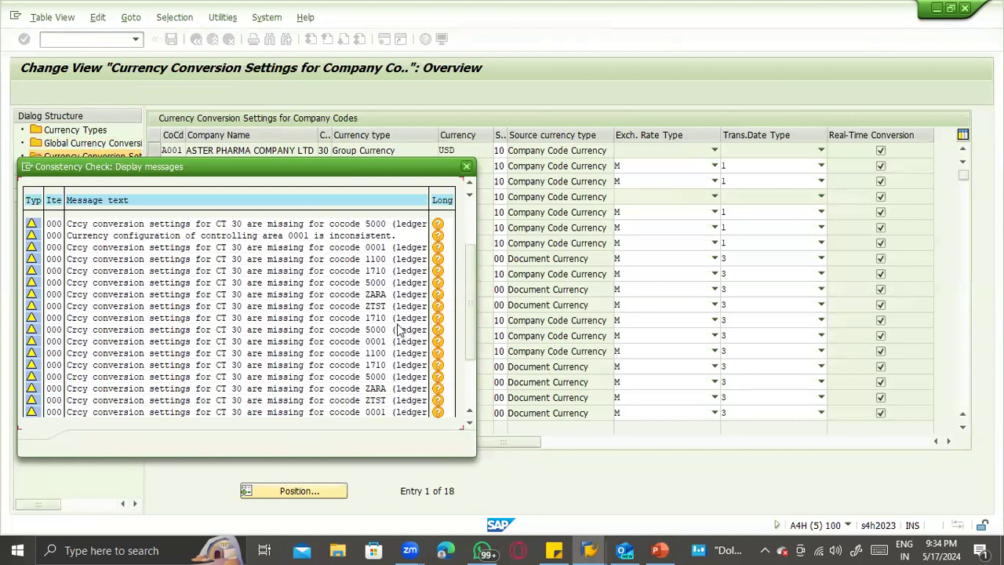
scroll(398, 330, "down", 1)
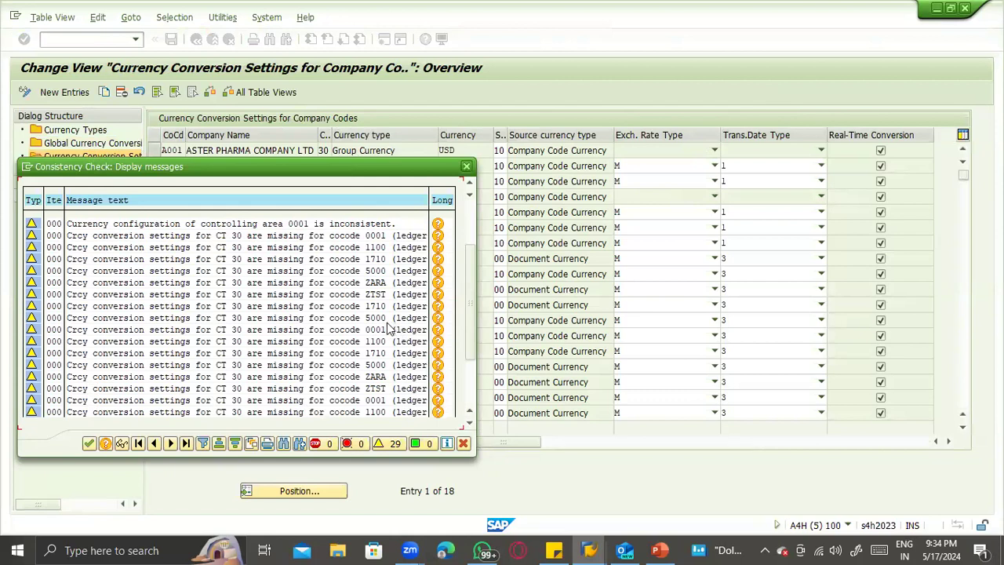
left_click(88, 444)
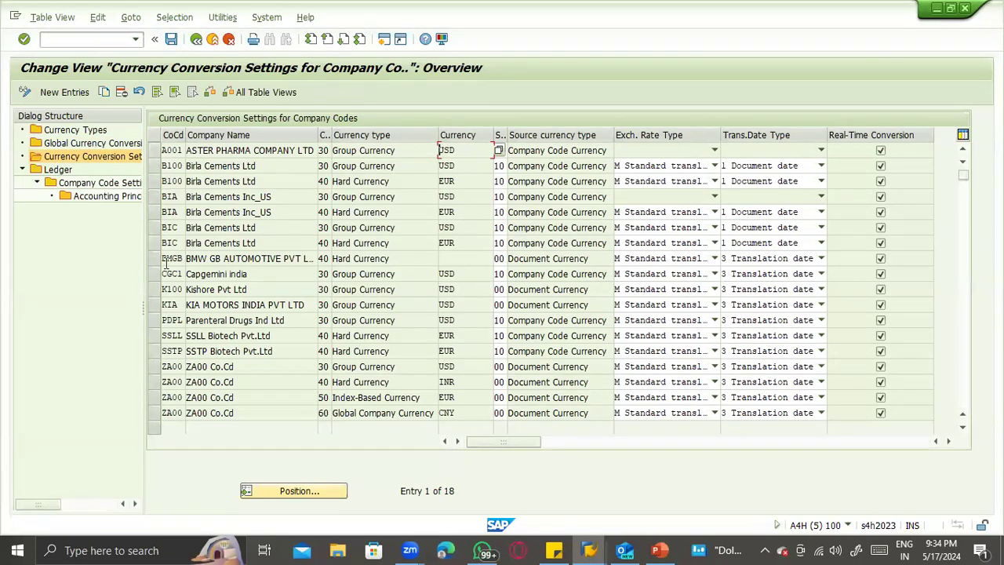
- Copy the SSTP hard currency (type 40) conversion entry to company code ZTST
left_click(446, 351)
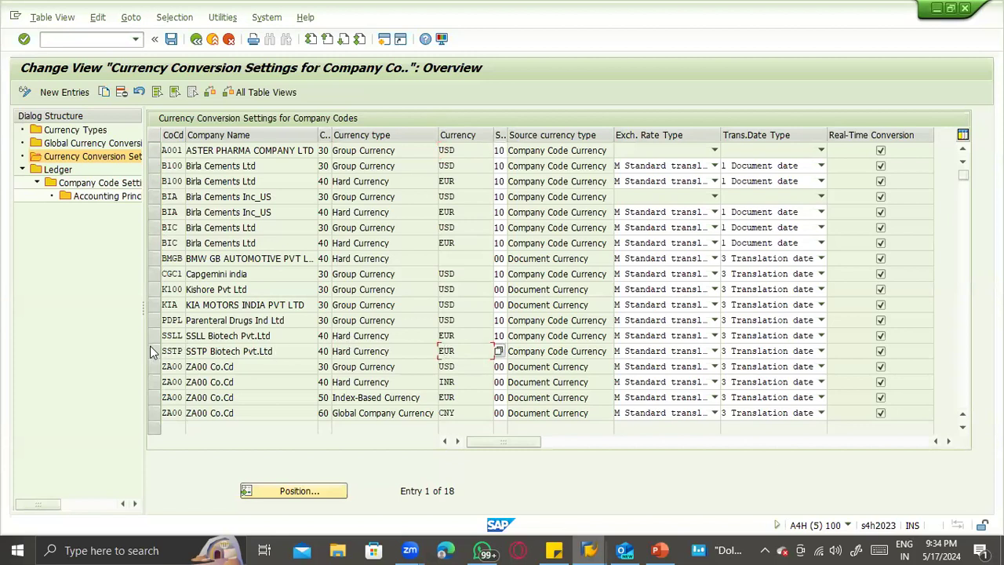
left_click(153, 352)
left_click(105, 92)
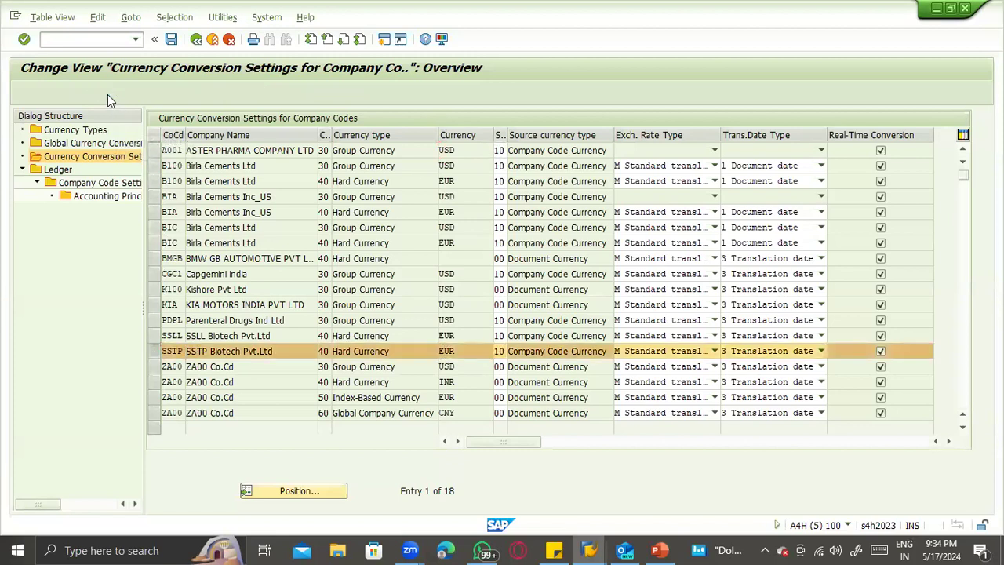
type("ZT")
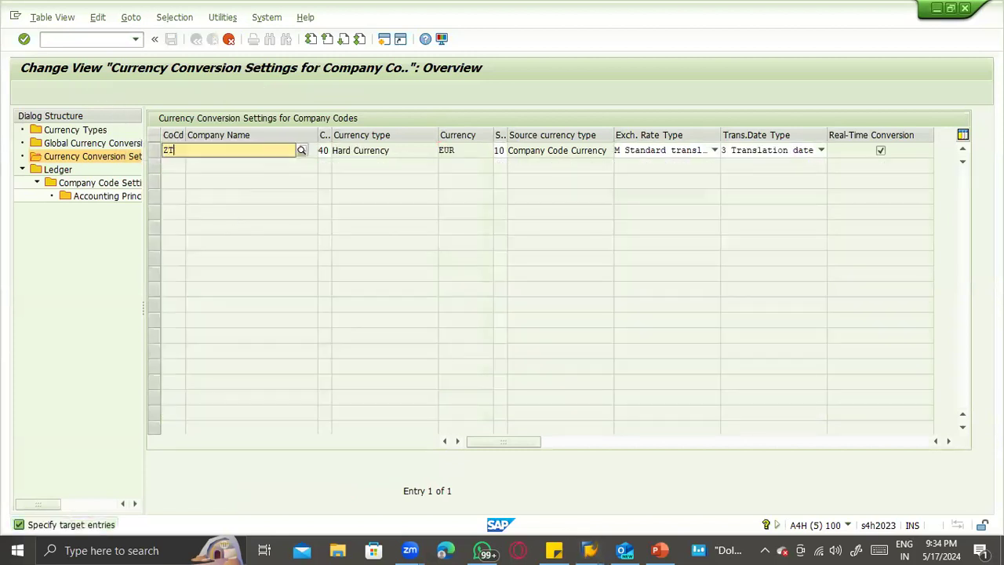
type("ST")
key("Tab")
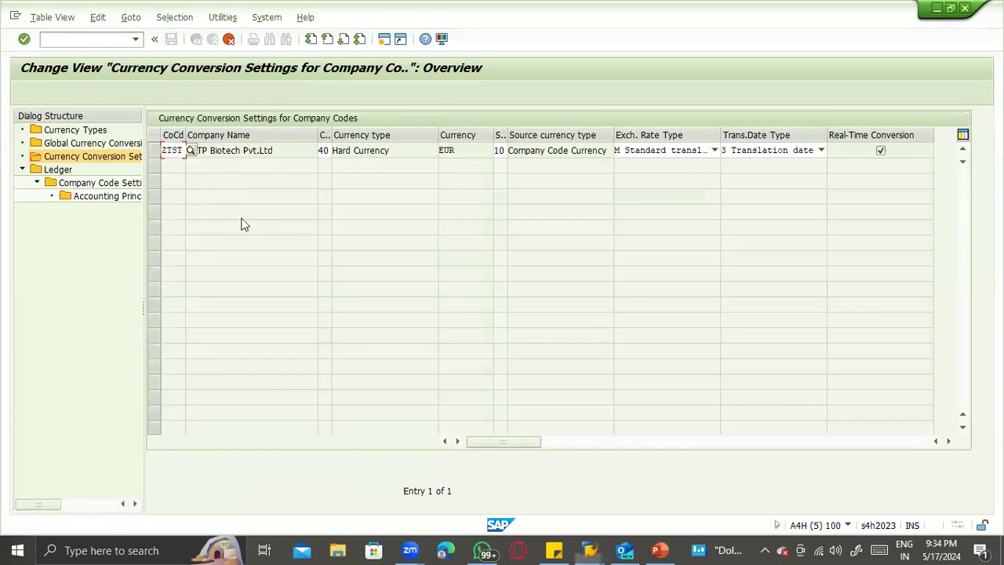
key("Return")
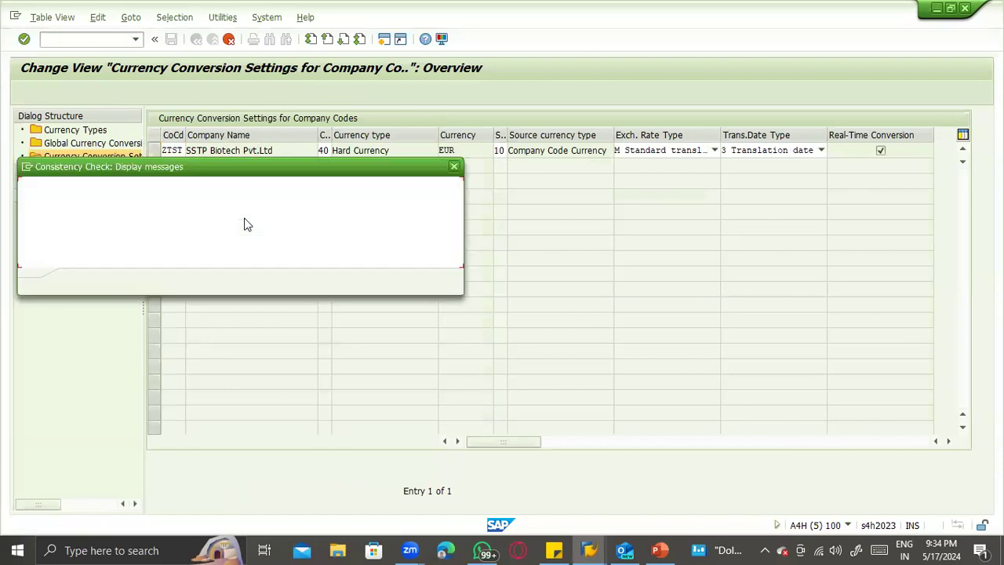
key("Return")
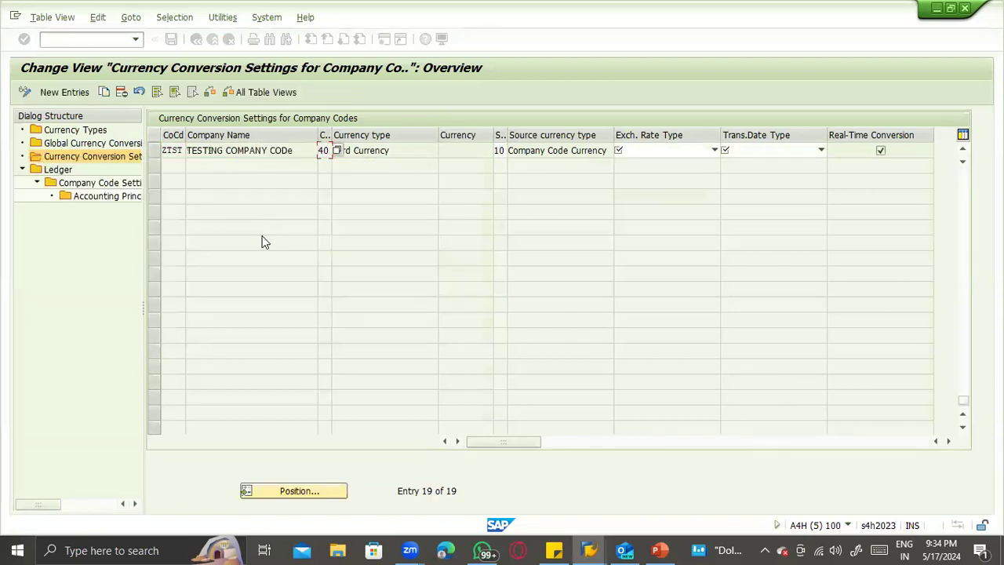
- Copy the ZA00 group currency (type 30) conversion entry to company code ZTST and save it in the proposed customizing request
scroll(271, 252, "up", 4)
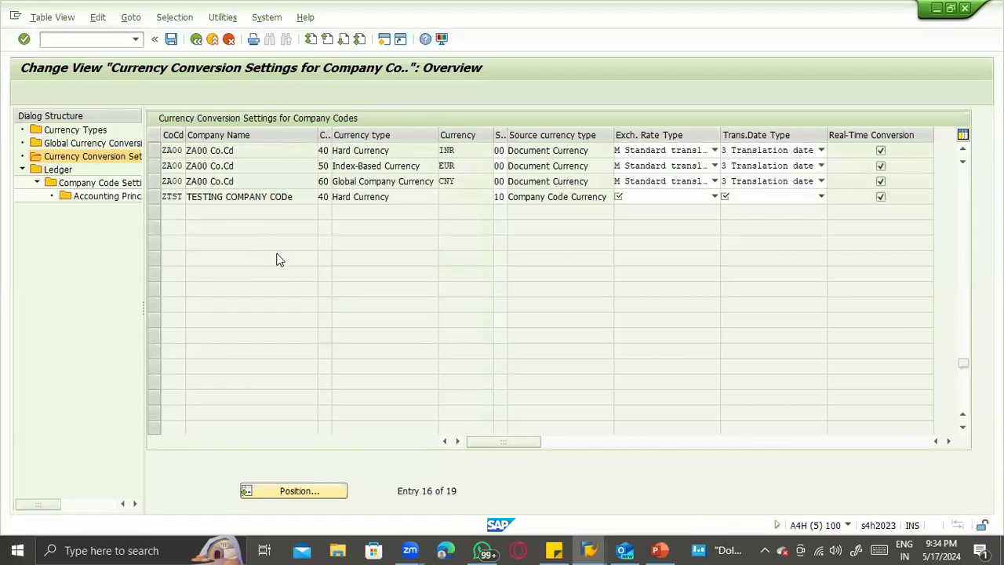
scroll(296, 274, "up", 3)
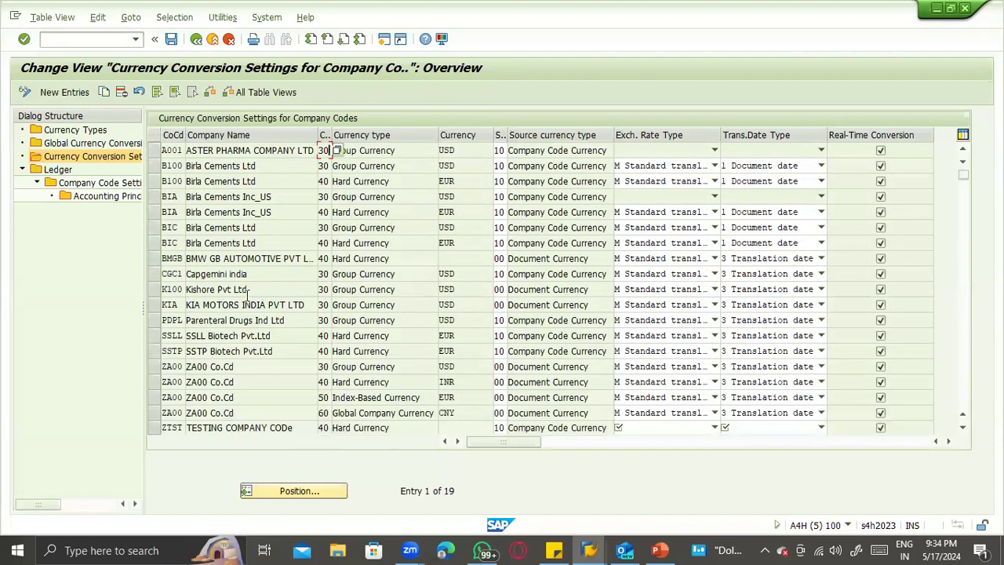
left_click(155, 367)
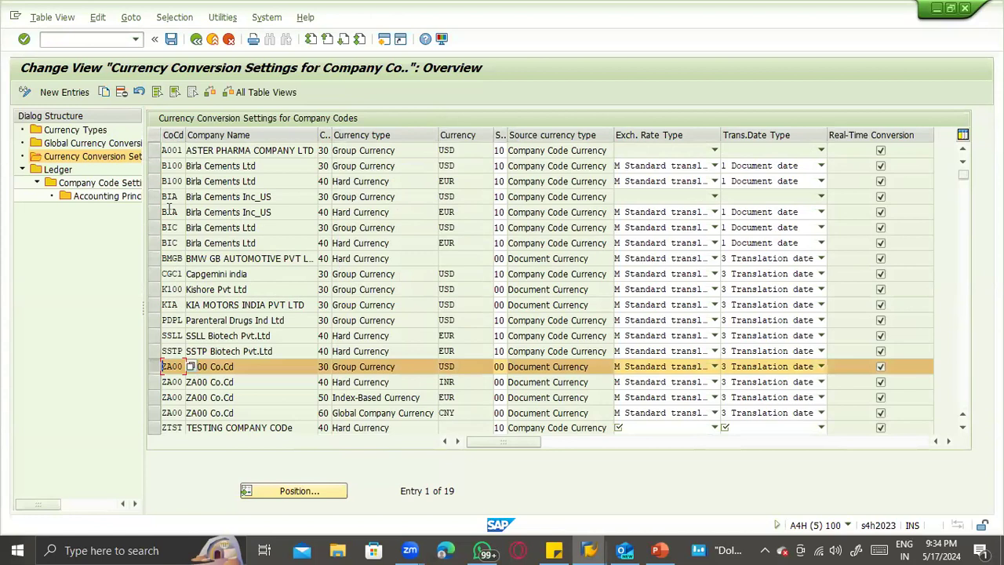
left_click(104, 92)
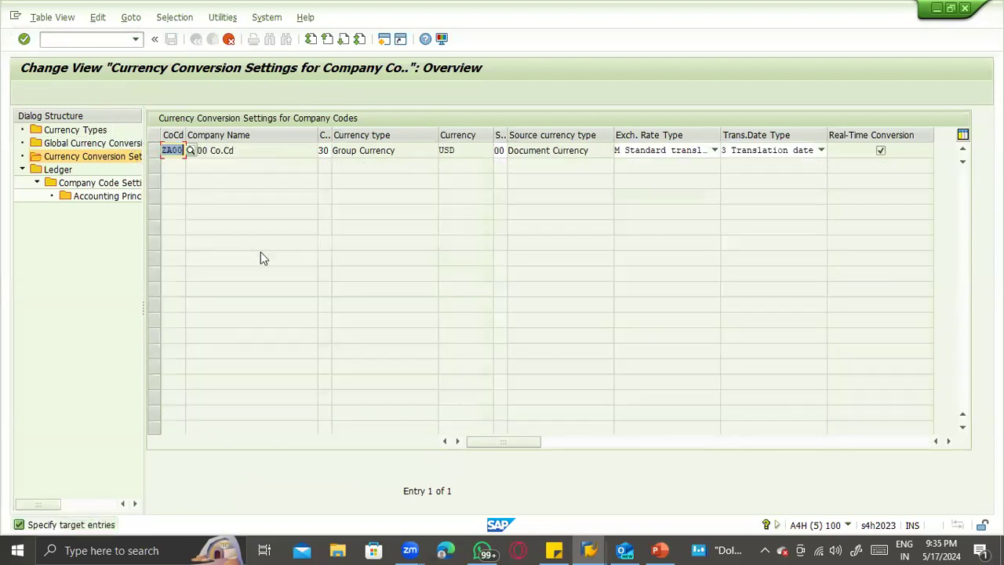
key("BackSpace")
type("ZTST")
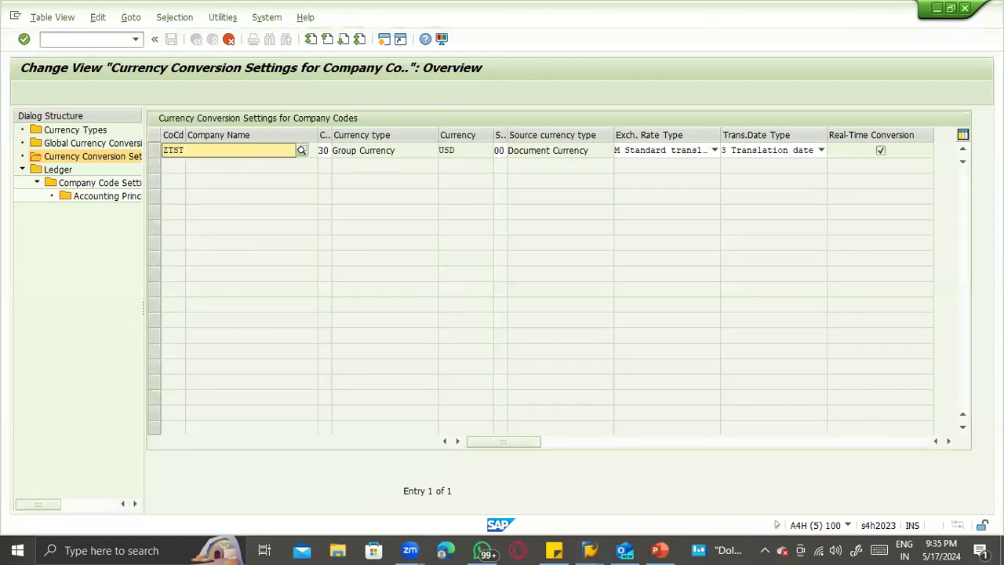
key("Return")
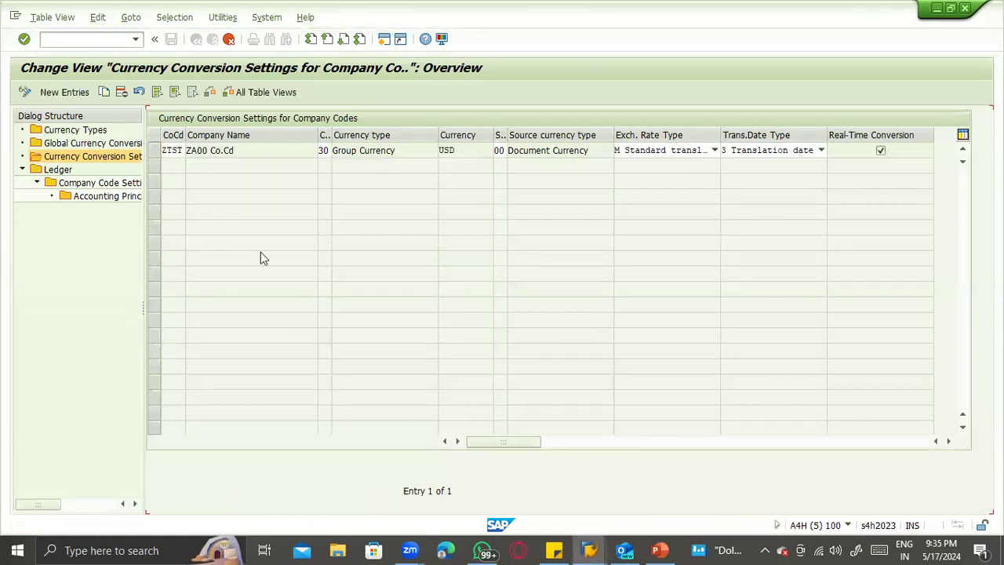
key("ctrl+s")
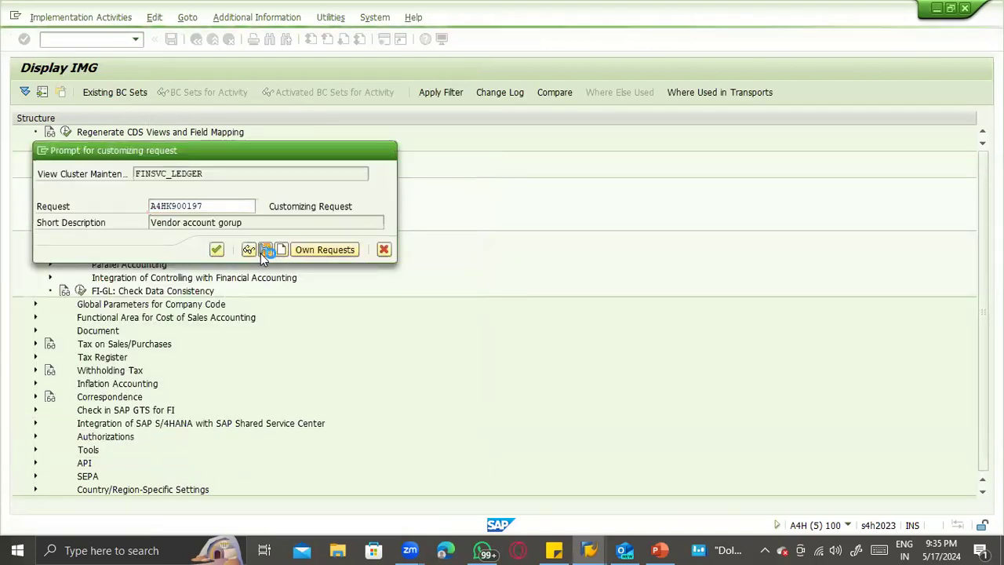
key("Return")
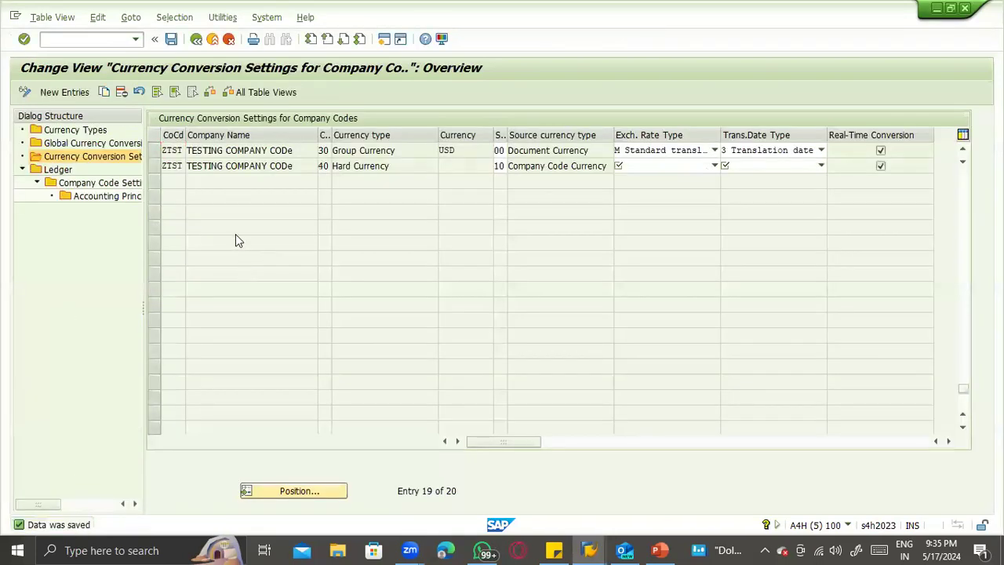
- Delete the ZTST hard currency (type 40) conversion entry
scroll(237, 232, "up", 4)
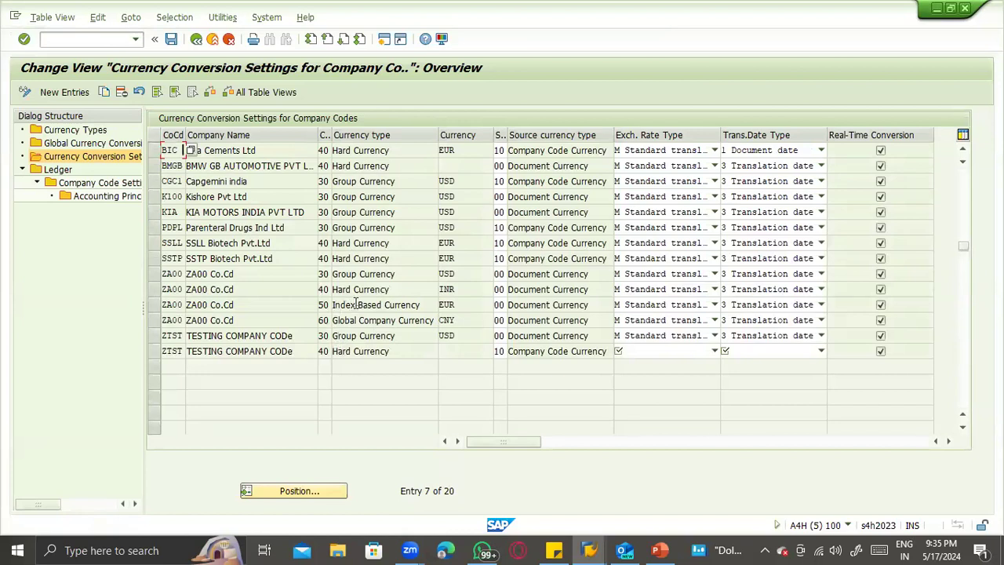
left_click(455, 352)
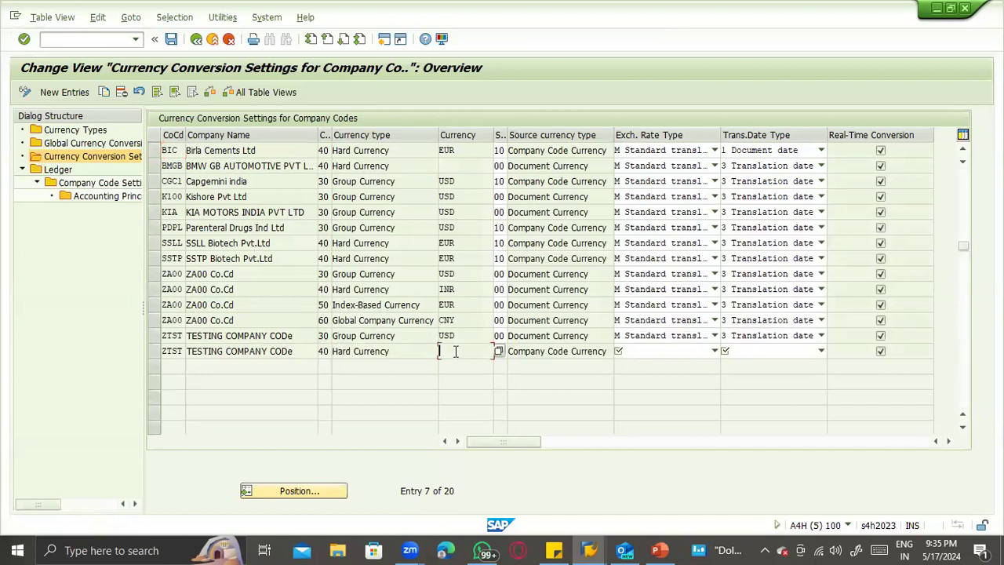
left_click(156, 351)
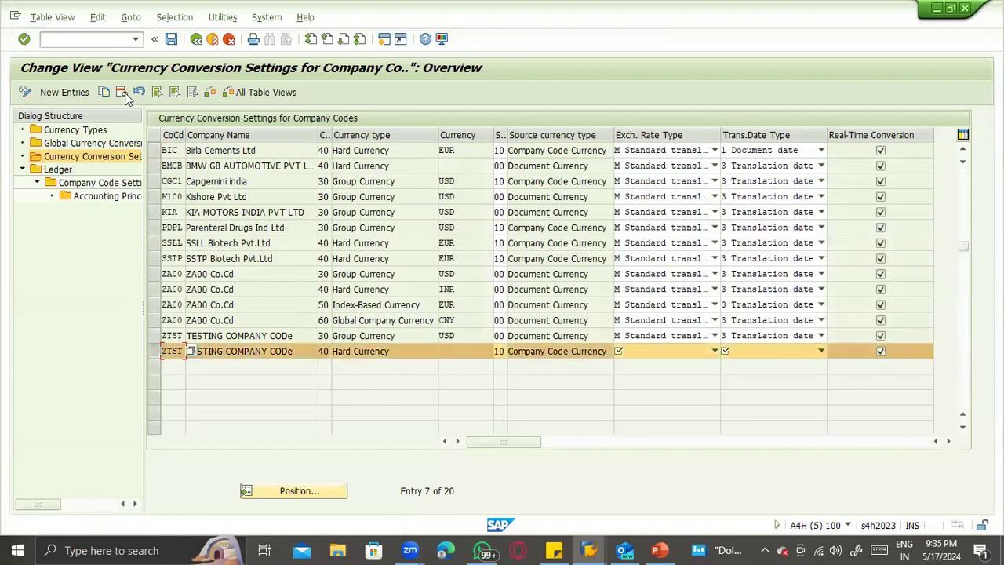
key("shift+F2")
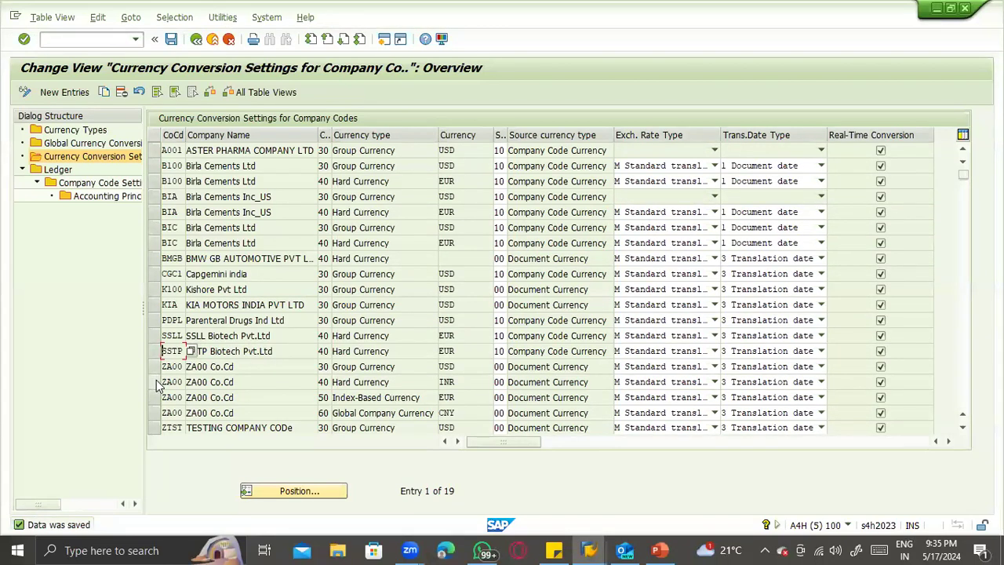
- Copy the BIC type 40, ZA00 type 40 and ZA00 type 50 currency conversion entries to company code ZTST
left_click(155, 382)
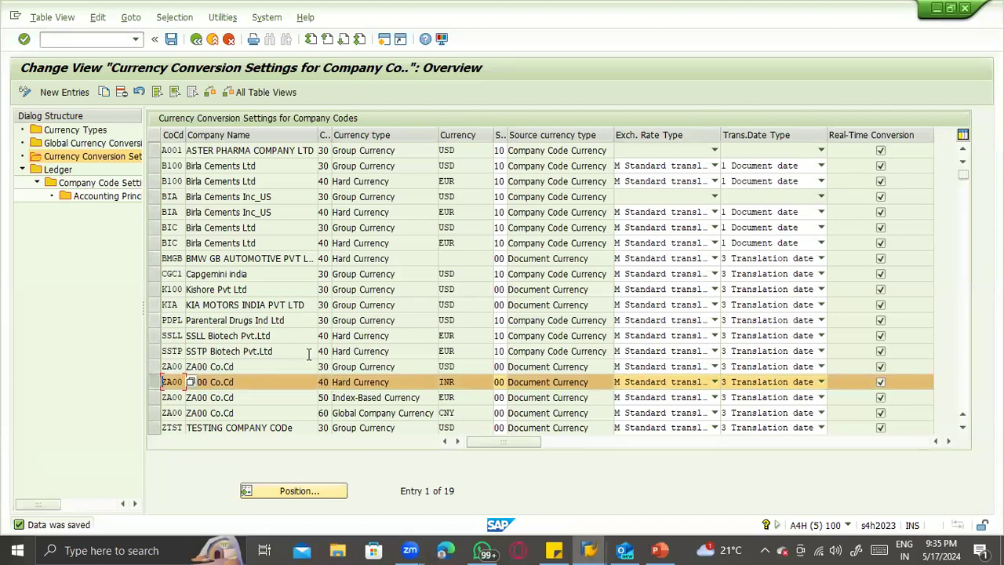
left_click(156, 398)
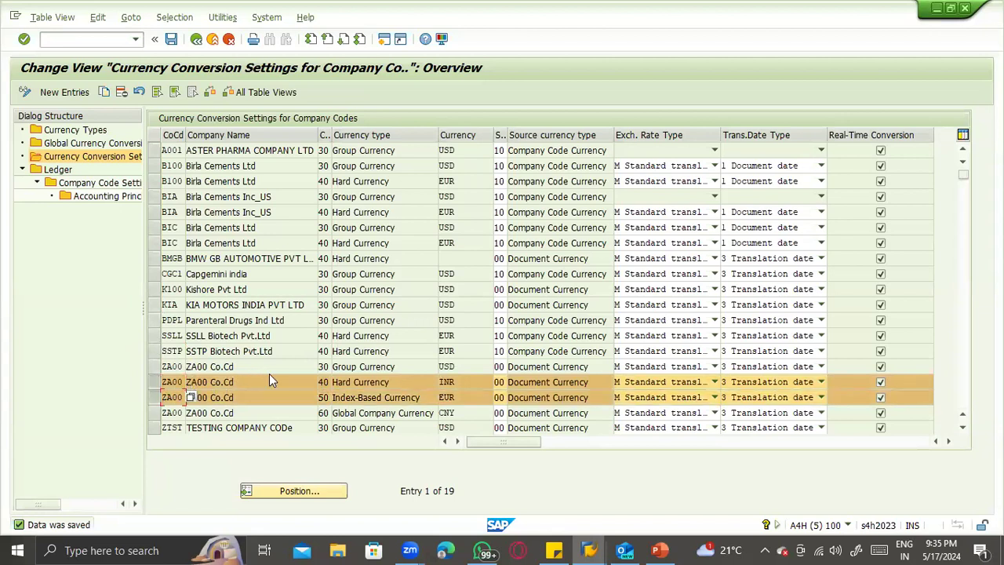
left_click(154, 243)
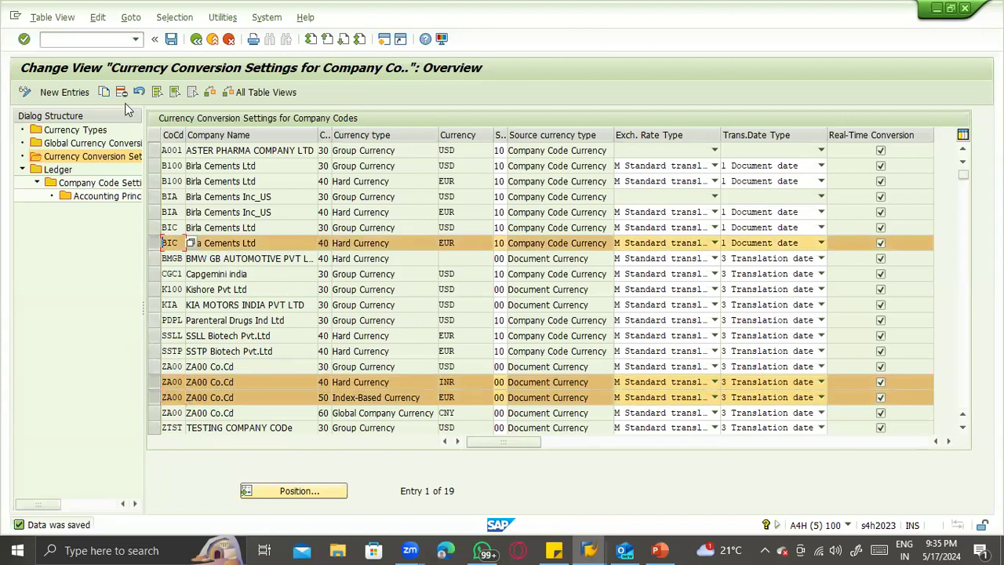
left_click(103, 93)
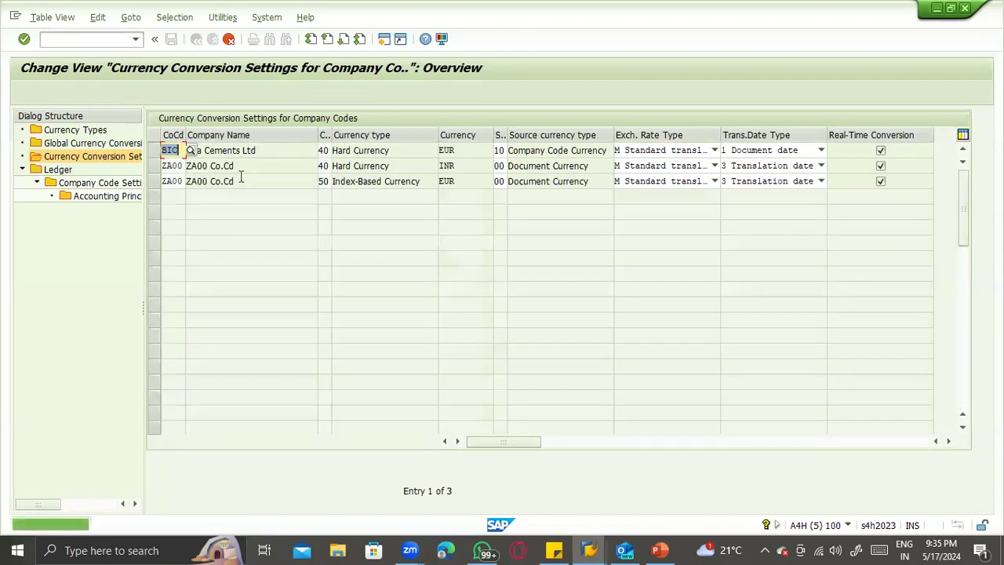
type("ZTST")
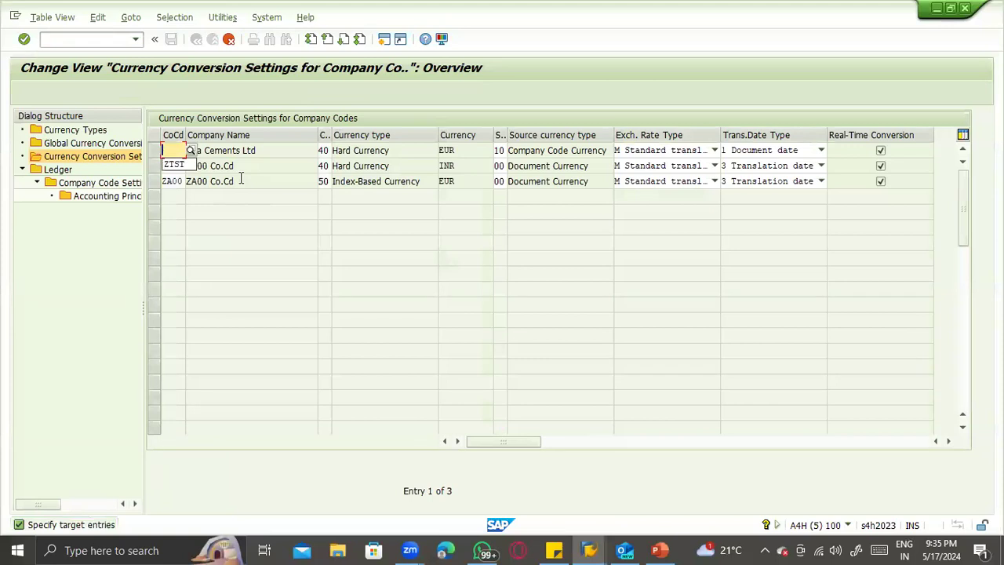
key("Tab")
type("ZA")
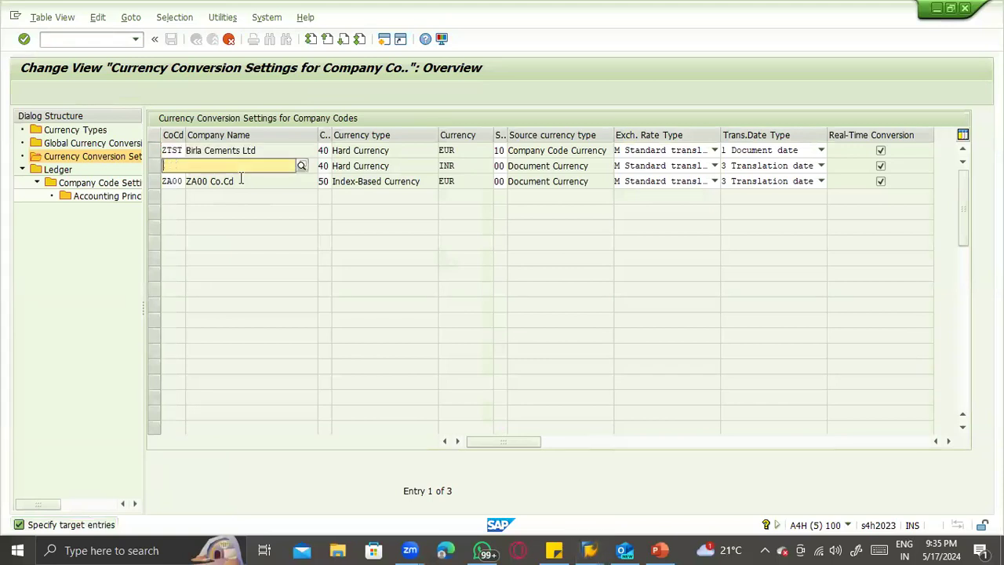
type("ZTS")
left_click(243, 190)
left_click(240, 182)
type("Z")
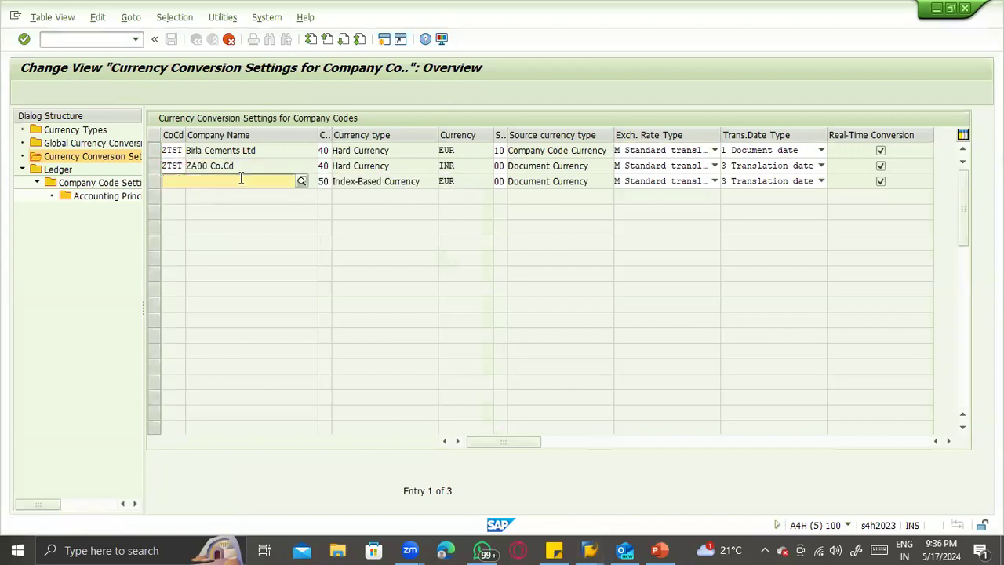
left_click(242, 179)
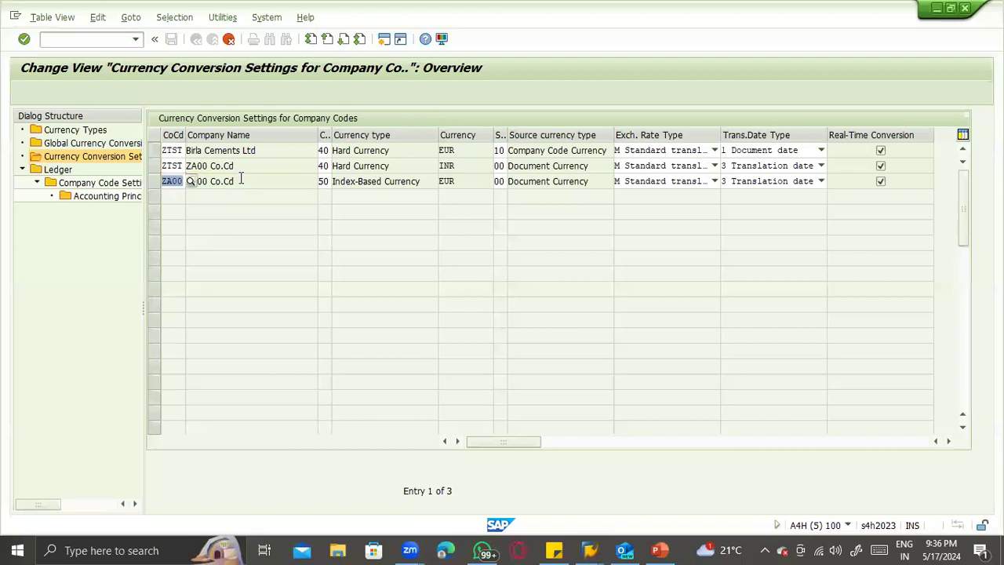
key("BackSpace")
type("ZTST")
key("Return")
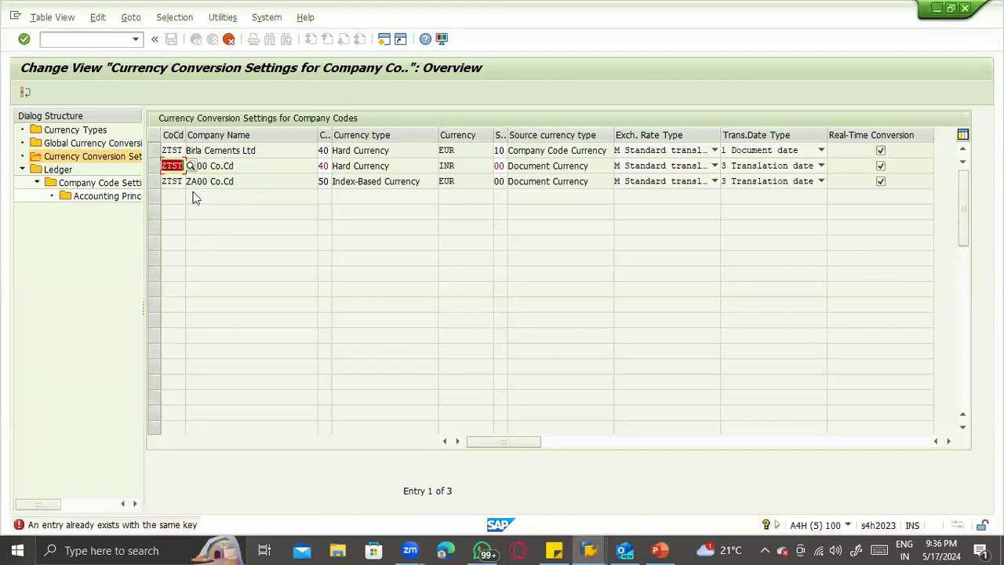
- Discard the duplicate ZA00 hard currency (type 40) entry from the copy and return to the conversion settings list
left_click(23, 94)
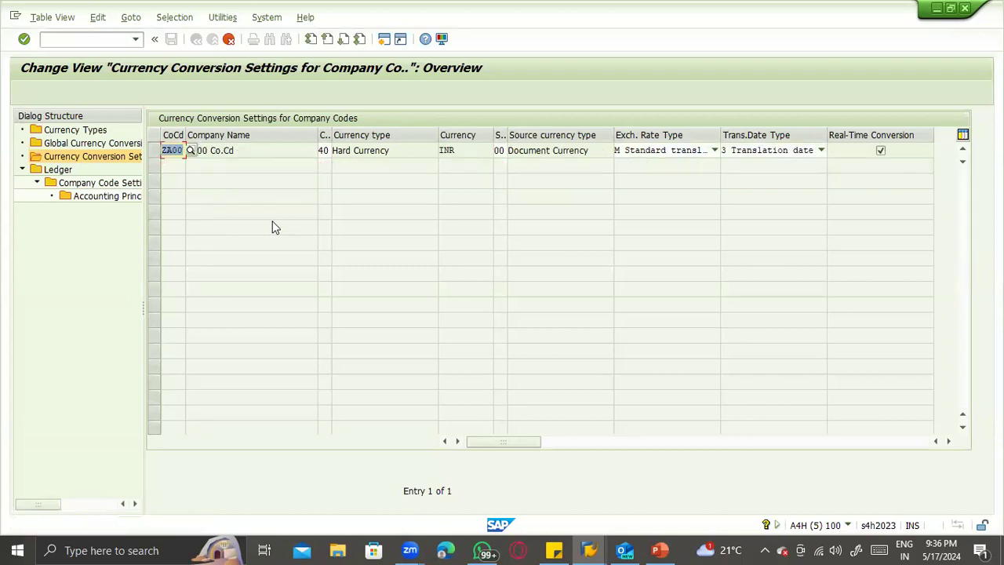
key("Return")
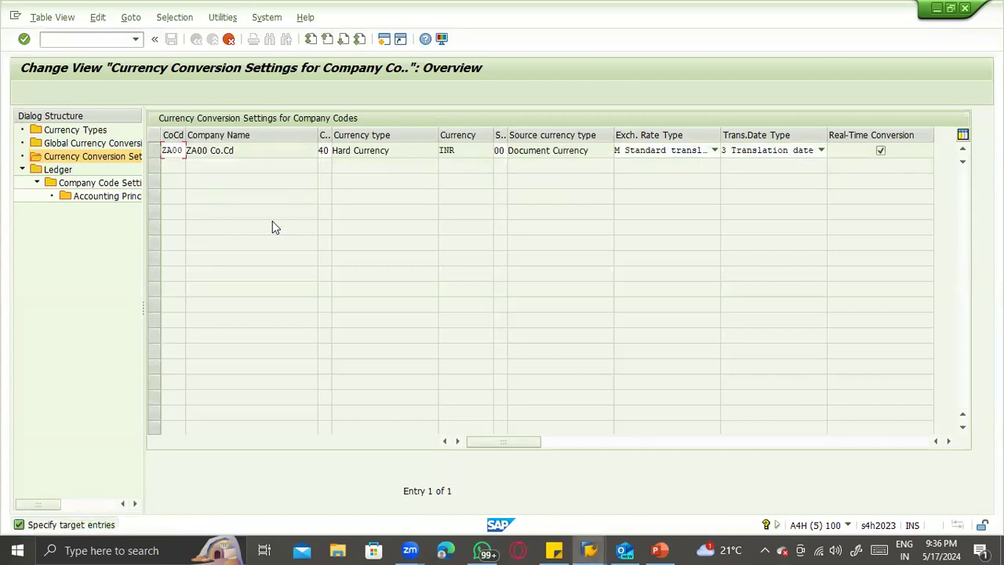
key("Return")
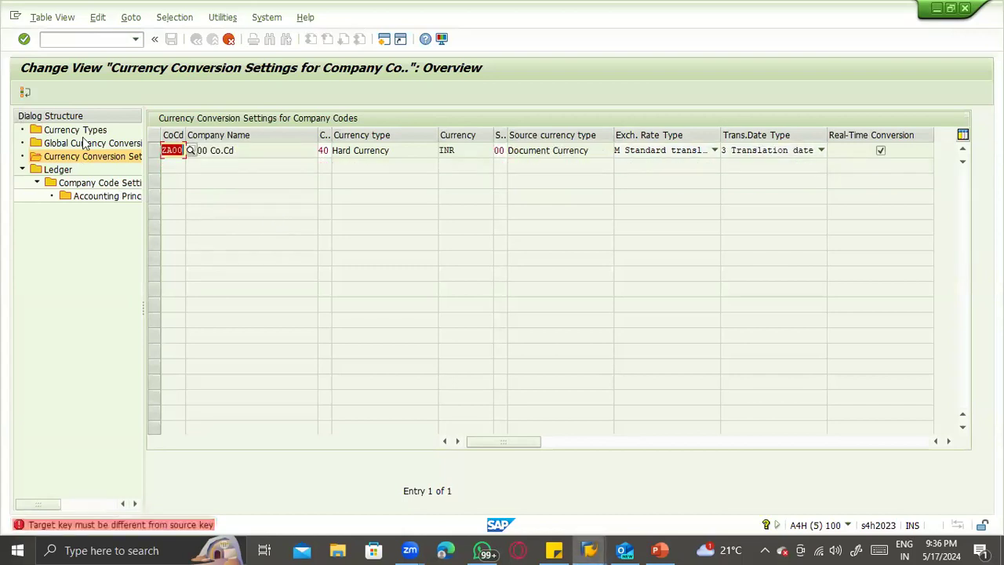
left_click(27, 93)
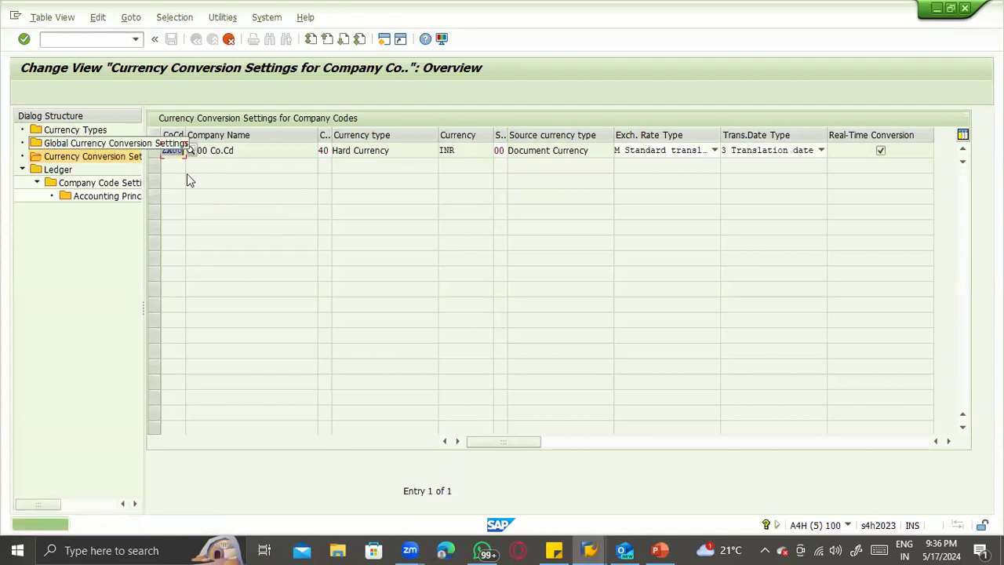
key("Return")
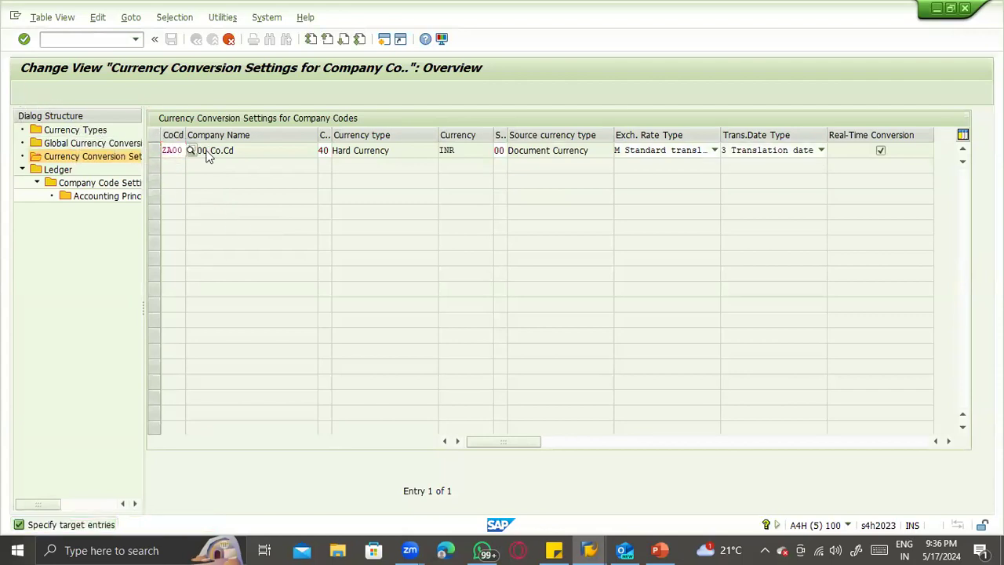
key("Return")
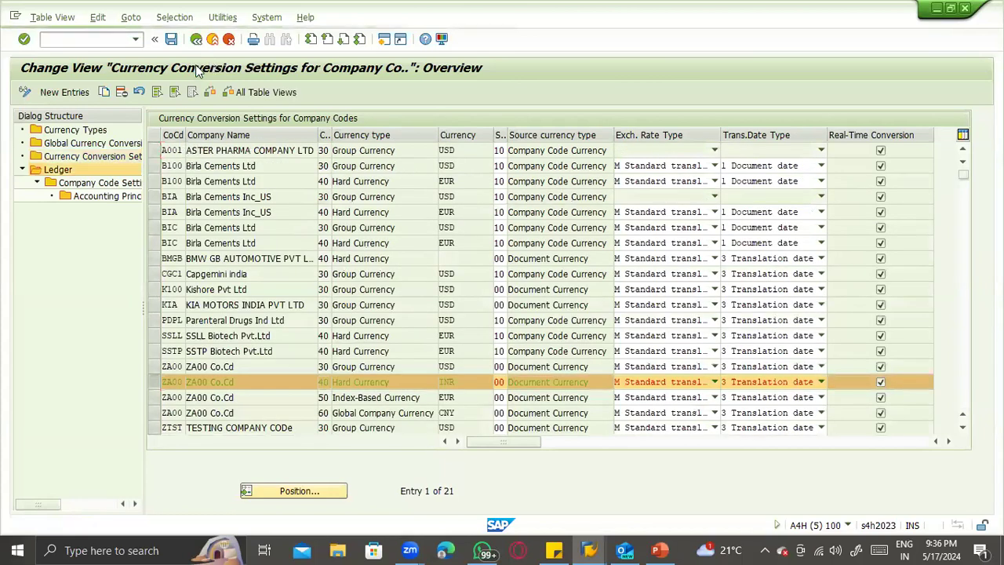
- Leave the currency conversion settings and check messages, and try to post the STO Test material goods receipt again
key("F3")
key("F3")
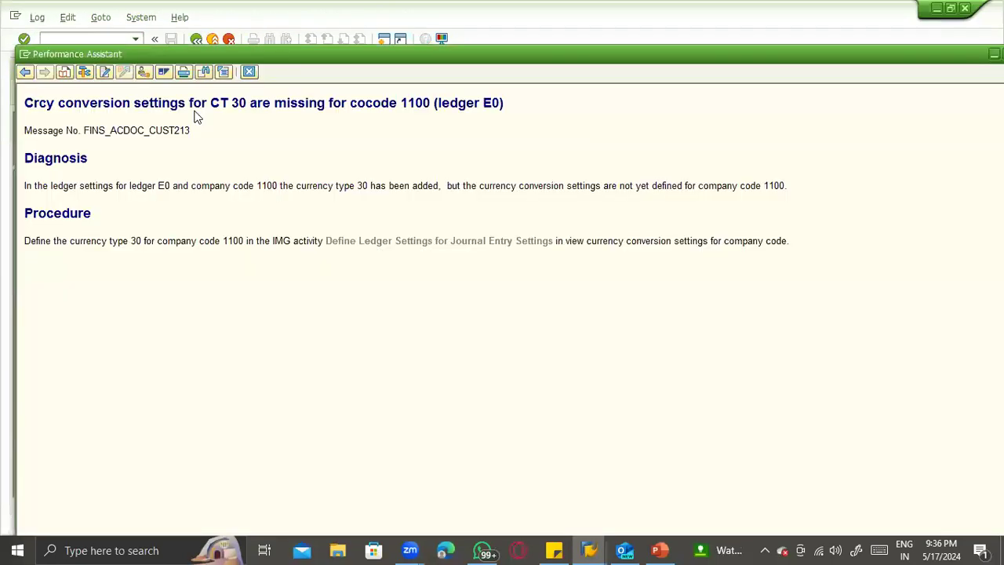
key("Escape")
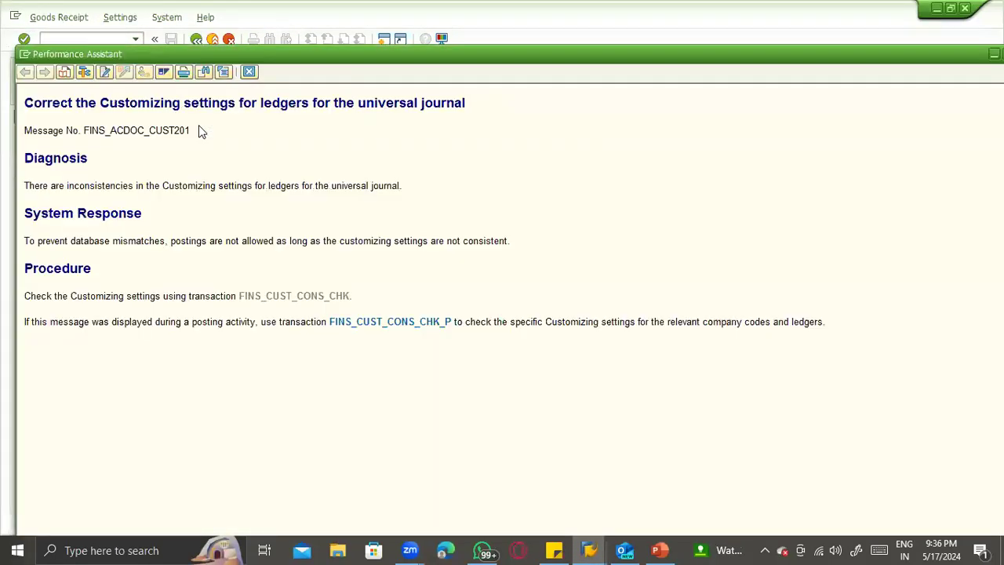
key("Escape")
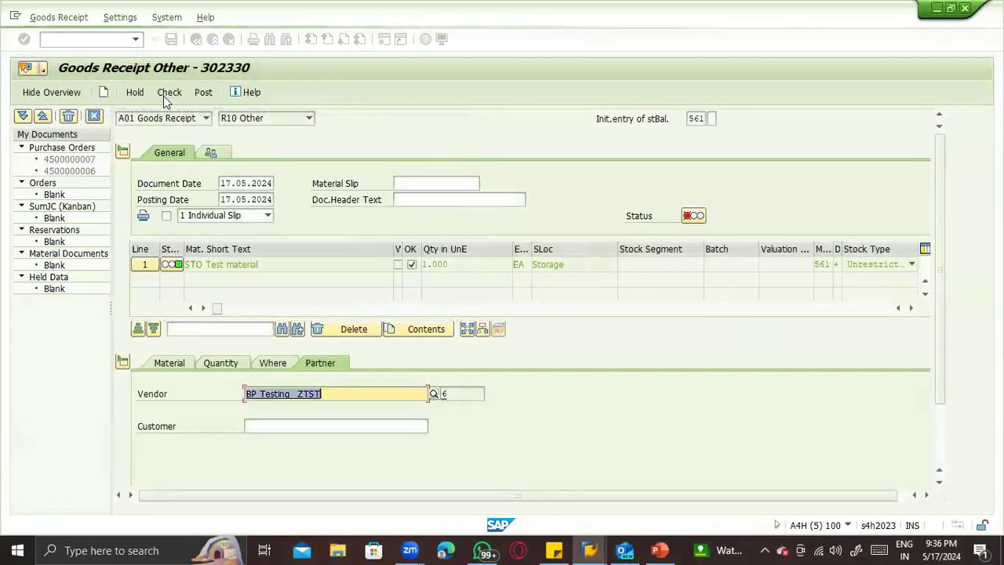
left_click(200, 96)
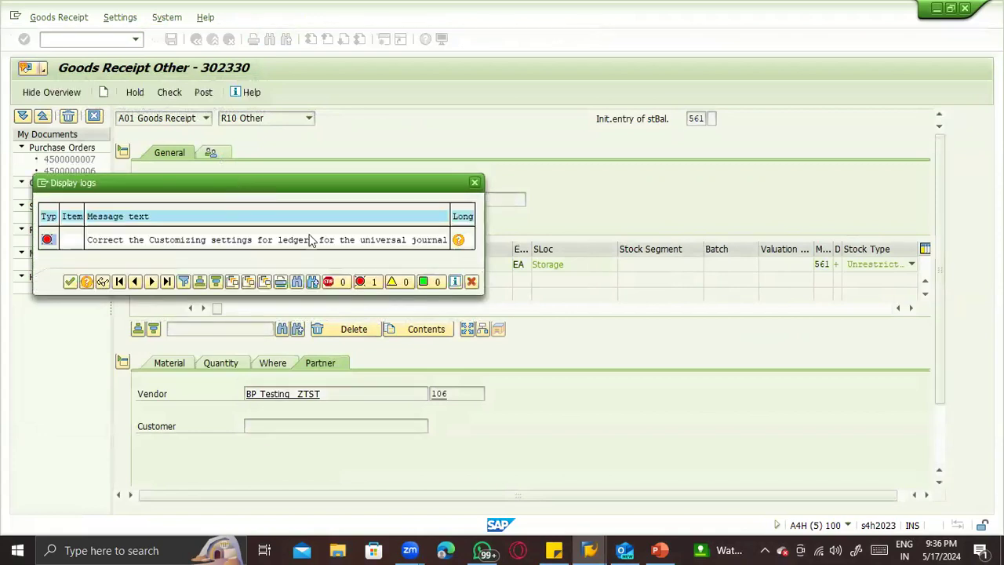
- Read the ledger error's long text, run the FINS_CUST_CONS_CHK_P check and open the details of the controlling area 0001 currency message
left_click(457, 240)
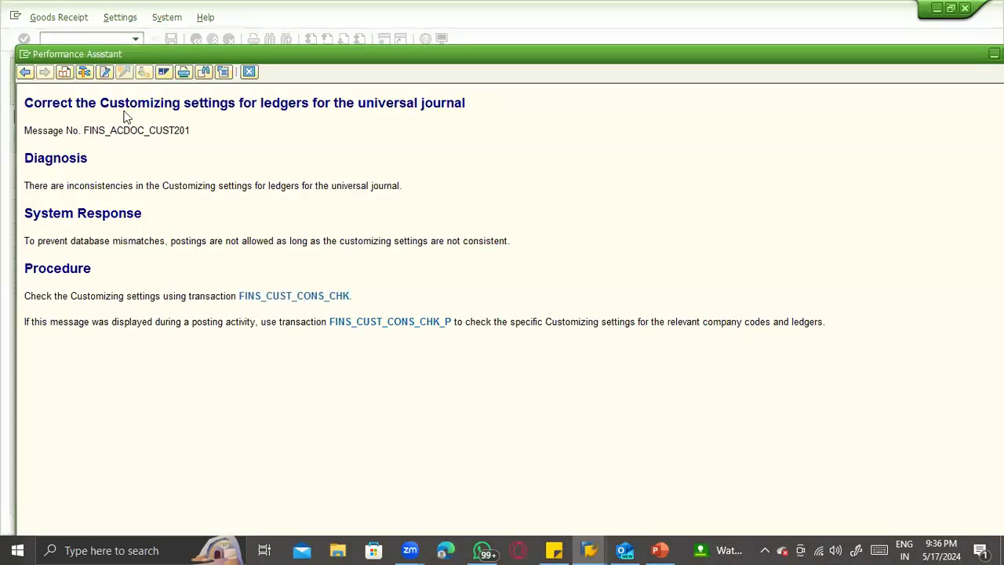
left_click_drag(157, 104, 492, 125)
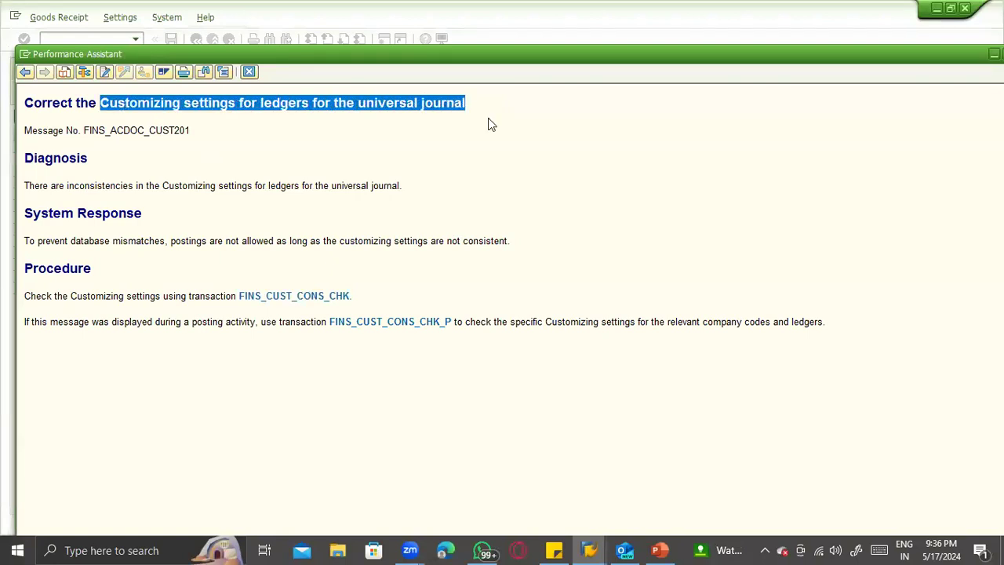
left_click(408, 327)
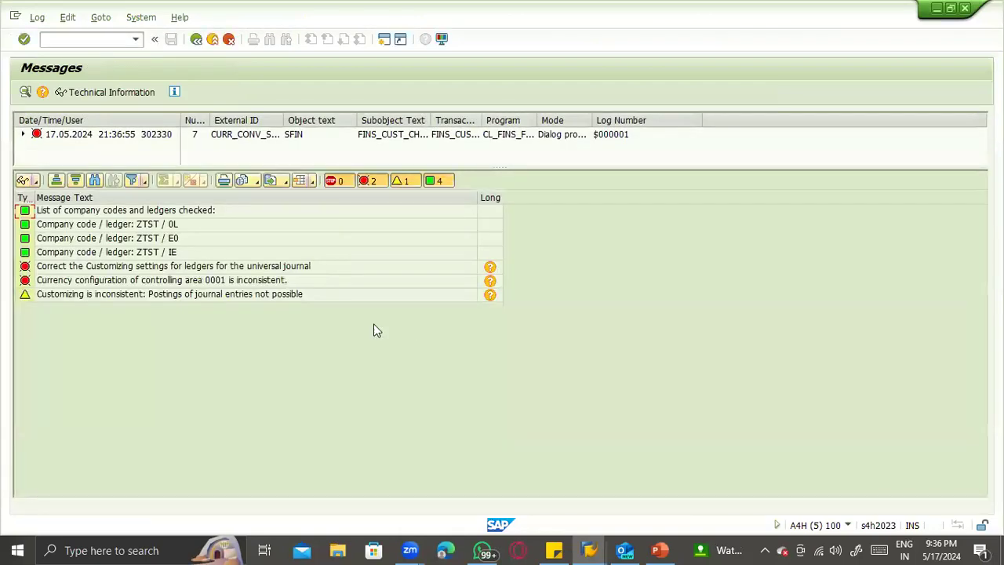
left_click(153, 284)
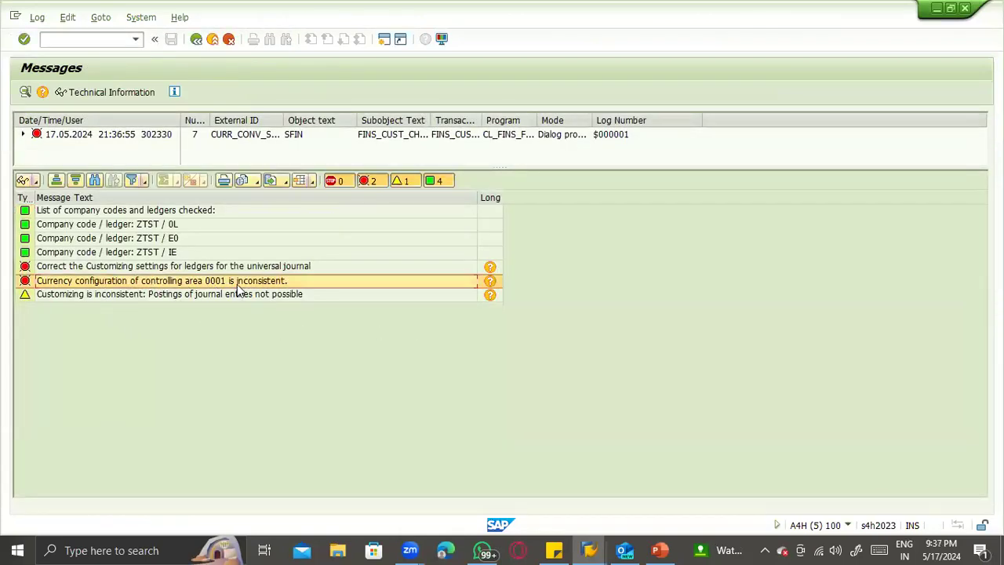
left_click(488, 284)
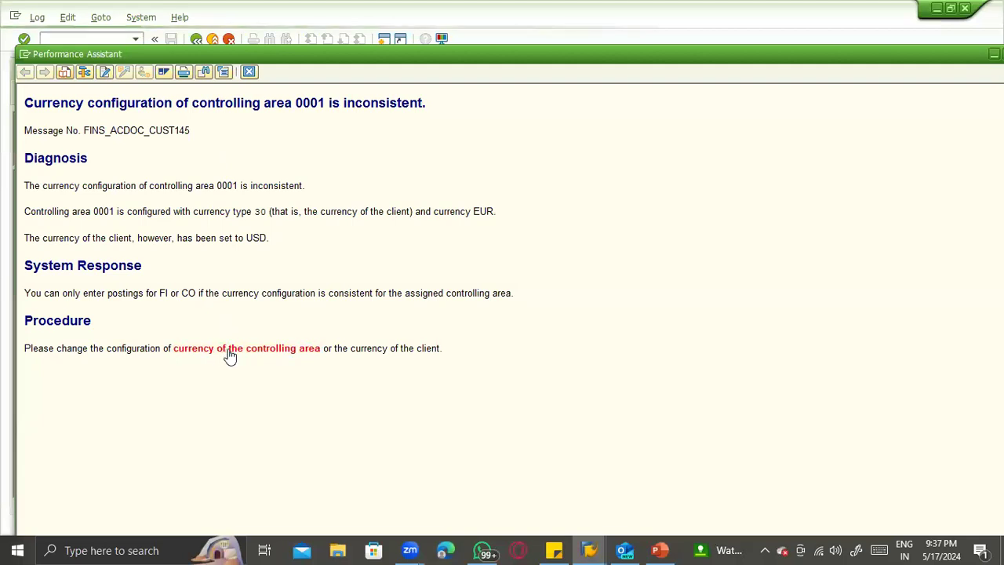
- Open the controlling area configuration and review the activated components and assigned company codes of controlling area 0001
left_click(230, 349)
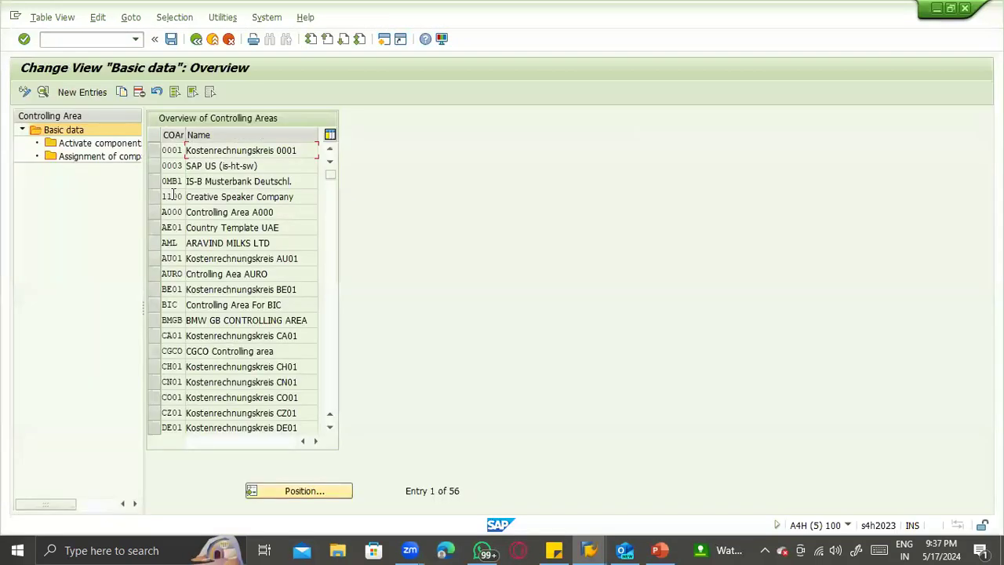
left_click(154, 150)
left_click(114, 145)
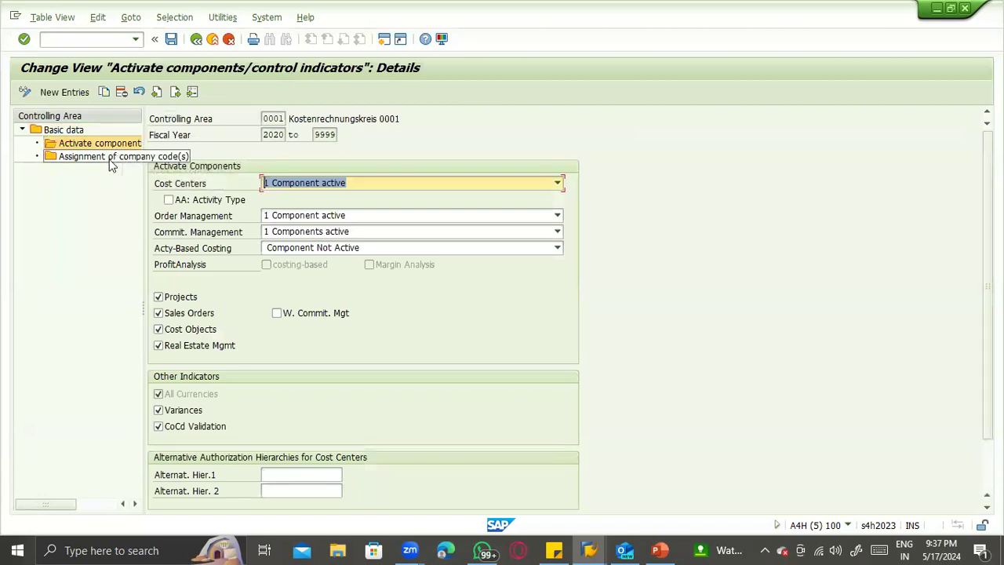
left_click(110, 159)
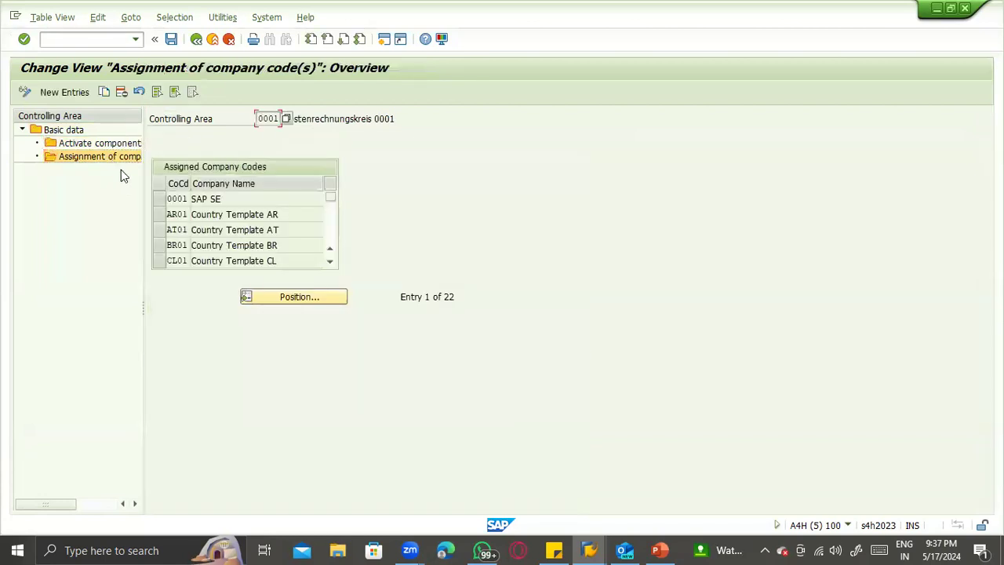
scroll(221, 221, "down", 7)
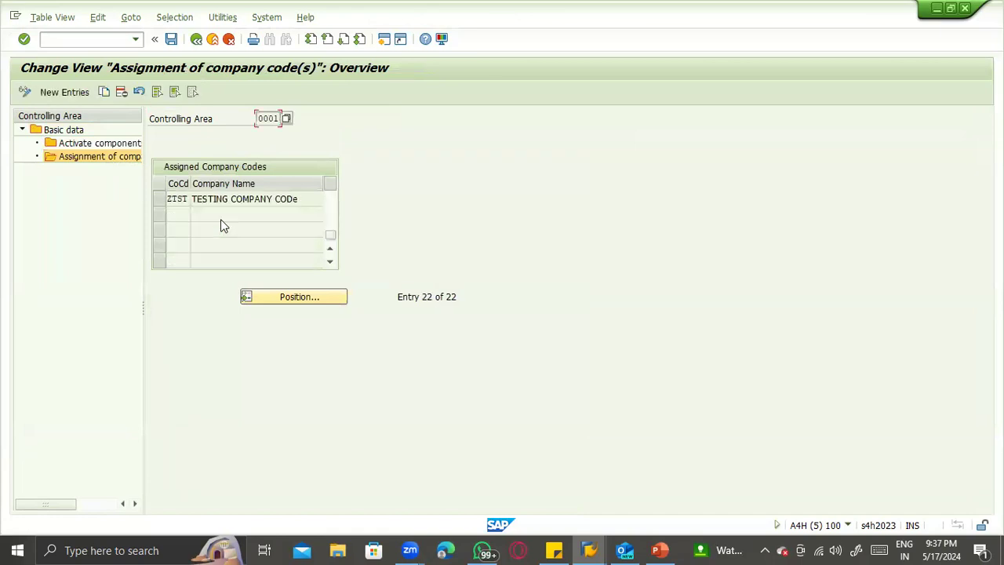
scroll(220, 226, "up", 1)
left_click(196, 39)
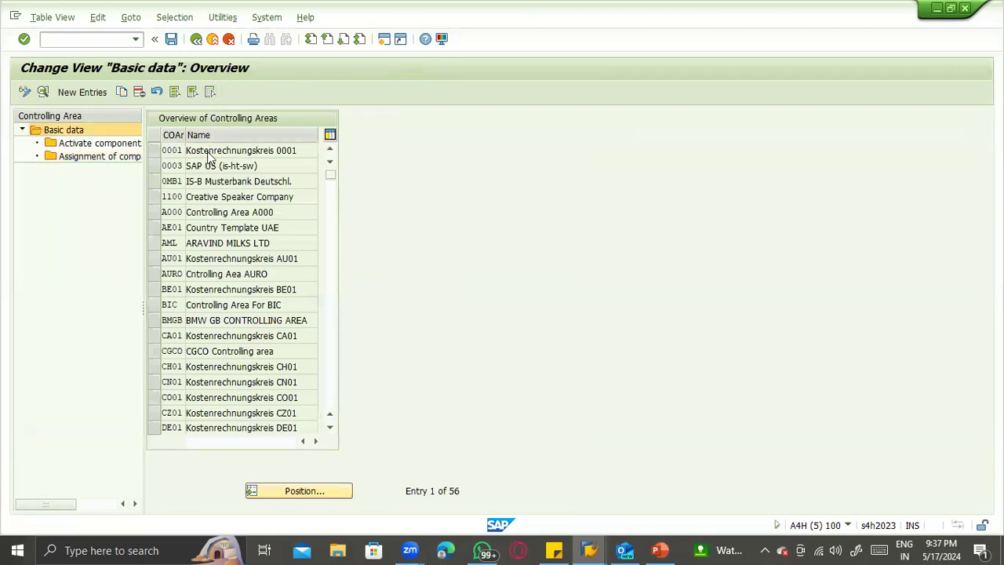
- Open the basic data of controlling area 0001 and try to change its assignment control to "1 Controlling area same as company code"
double_click(208, 153)
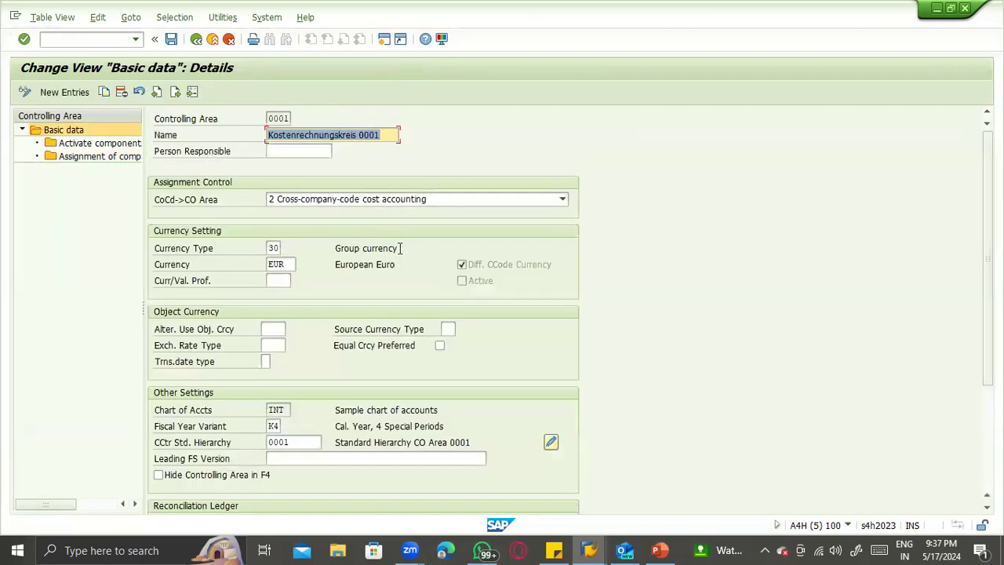
left_click(461, 207)
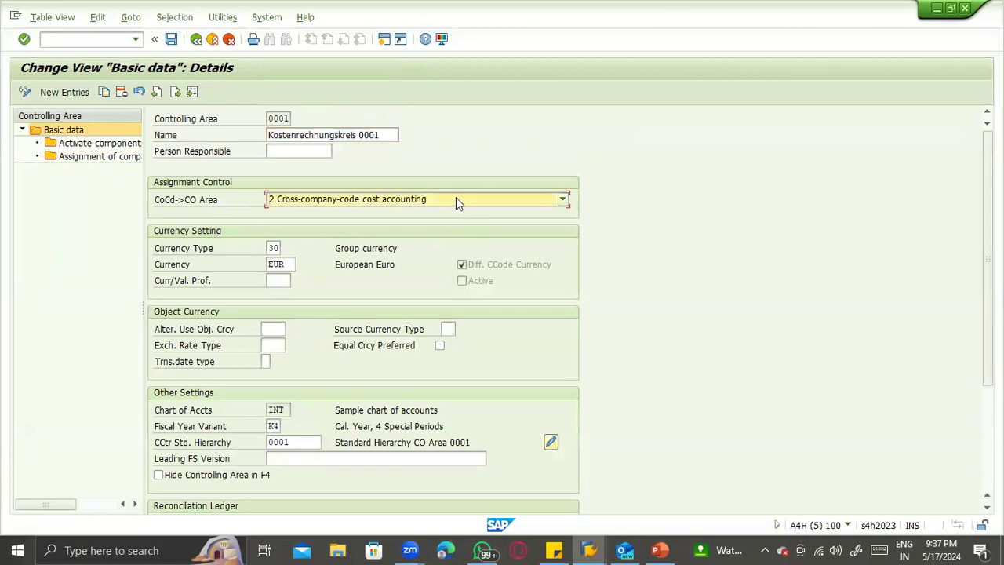
left_click(455, 197)
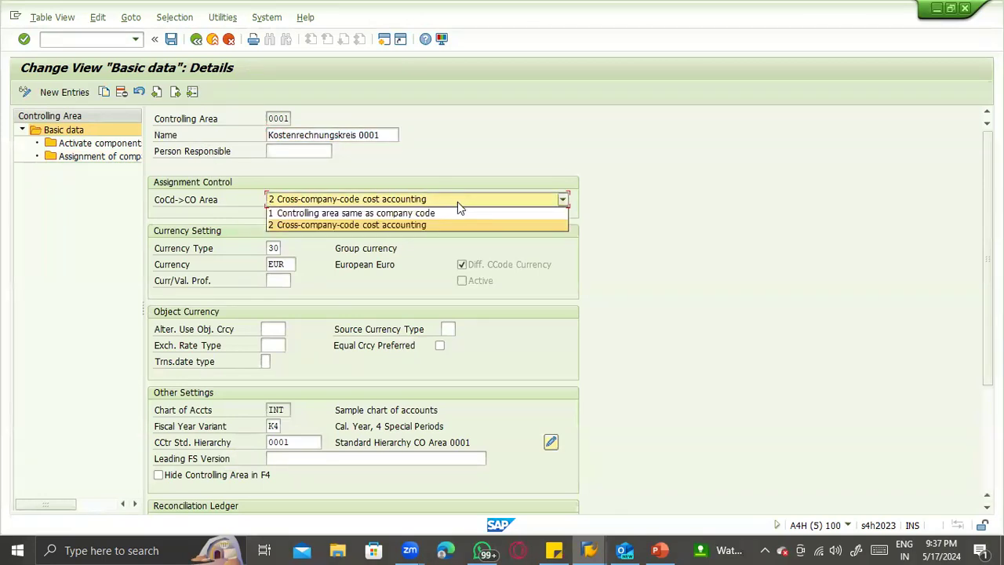
left_click(457, 208)
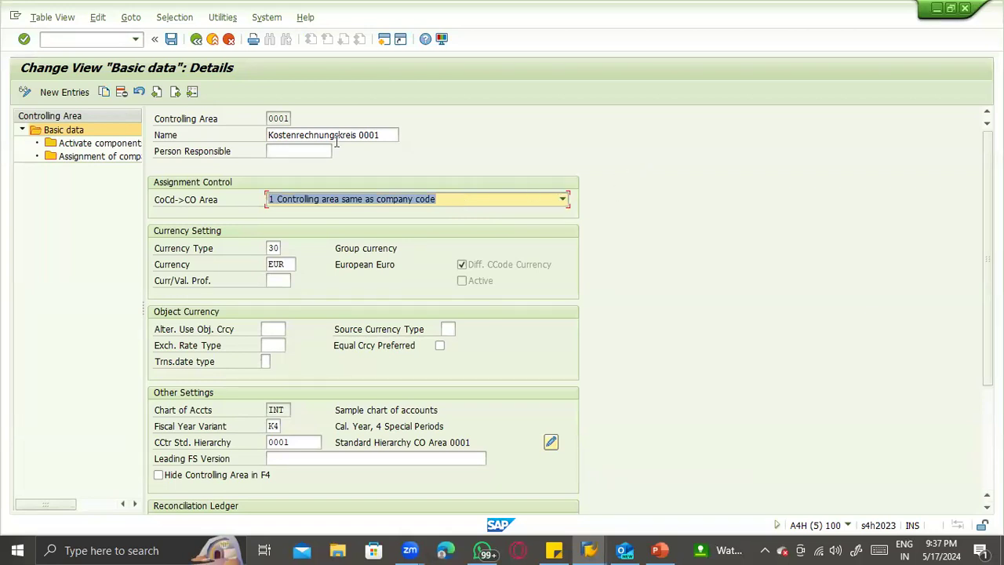
left_click(196, 39)
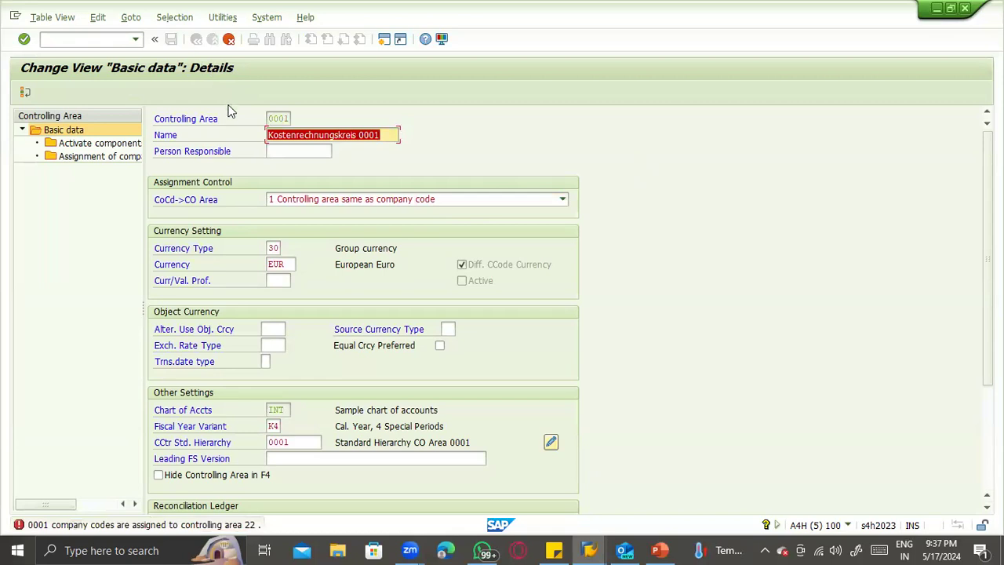
- Set the assignment control back to "2 Cross-company-code cost accounting", confirm it and look over the currency settings
left_click(344, 201)
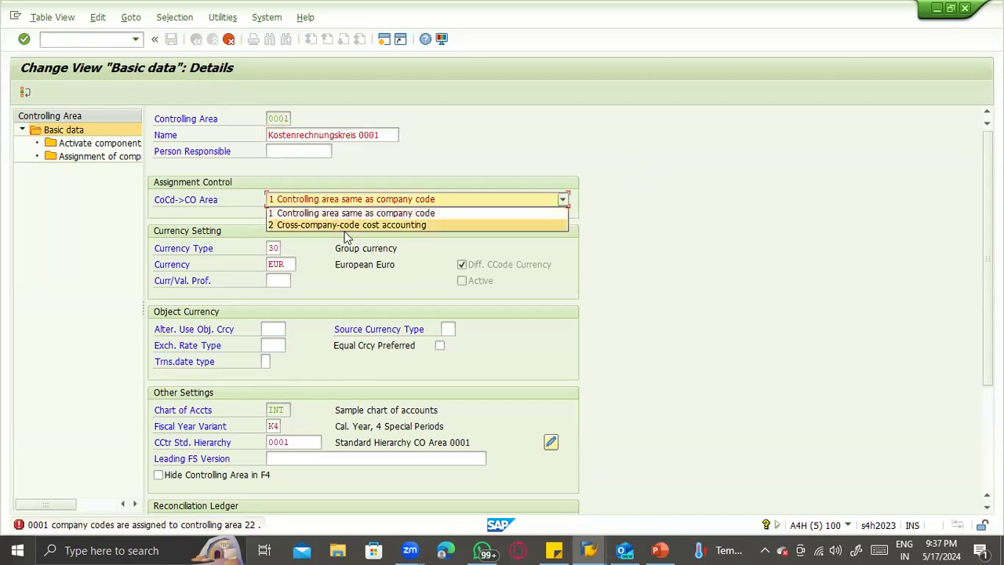
left_click(346, 225)
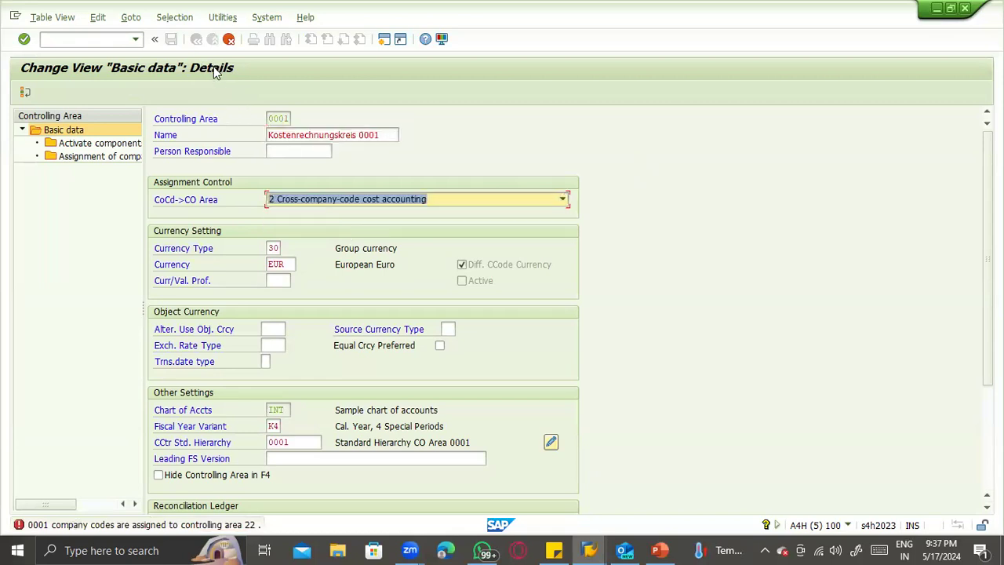
key("Return")
scroll(276, 224, "down", 1)
scroll(278, 232, "down", 4)
scroll(283, 232, "up", 4)
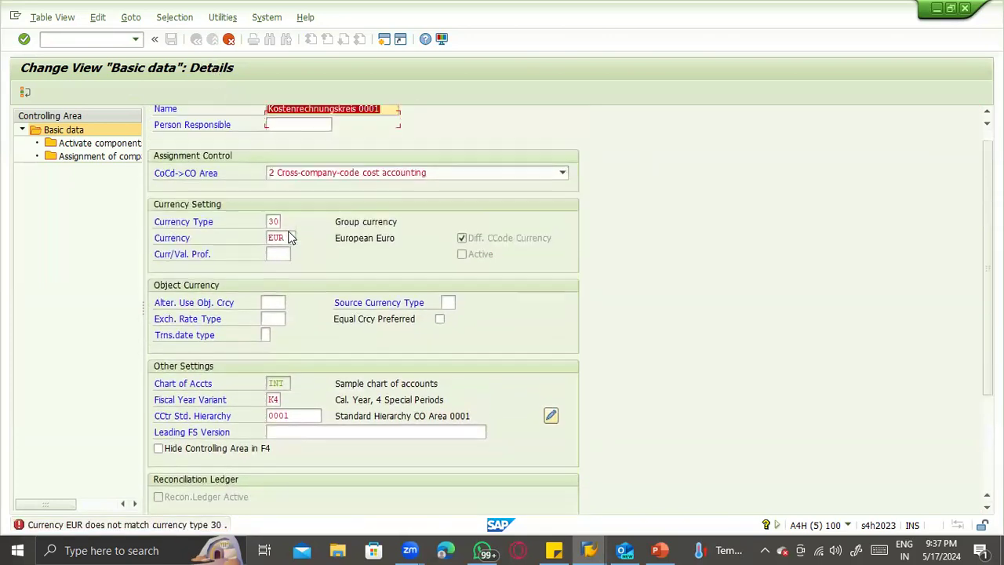
scroll(289, 237, "up", 1)
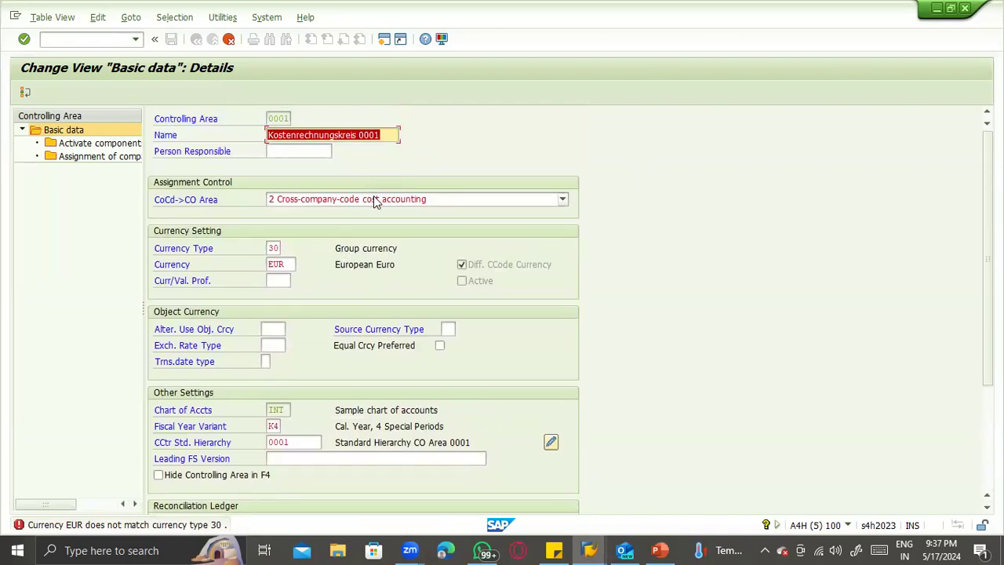
- Try to list the allowed currency types for controlling area 0001, and leave its details without saving
left_click(276, 247)
left_click(286, 248)
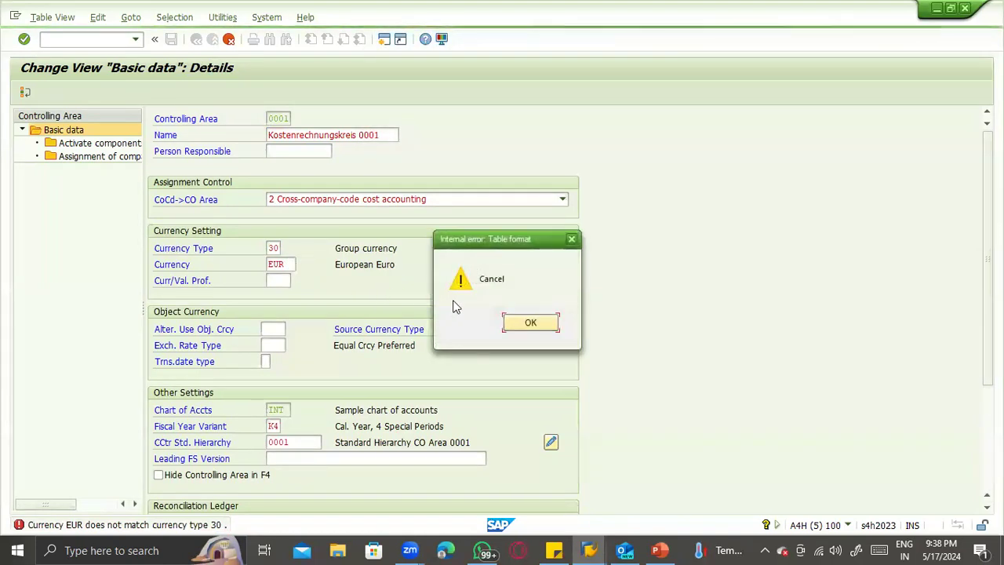
left_click(527, 323)
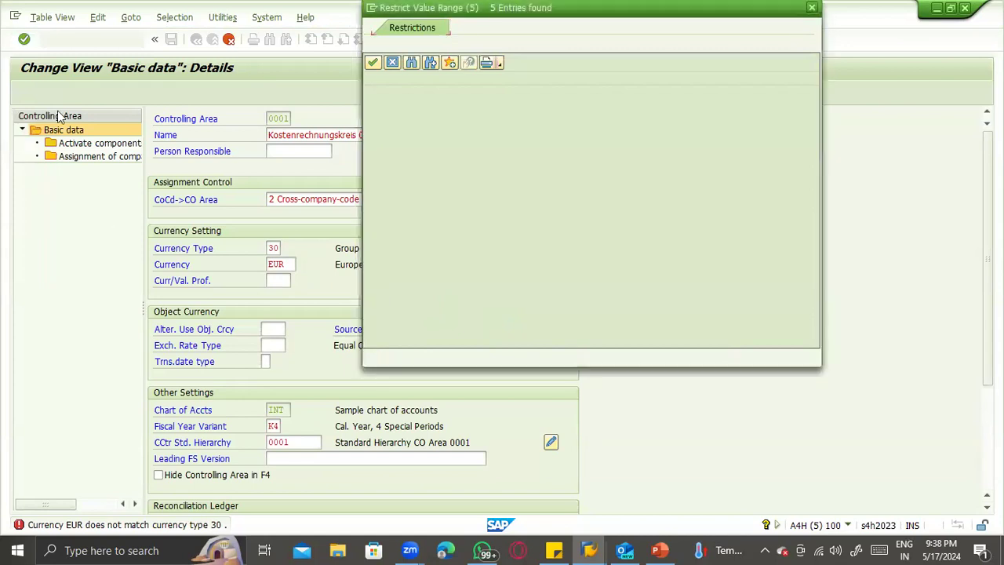
key("Escape")
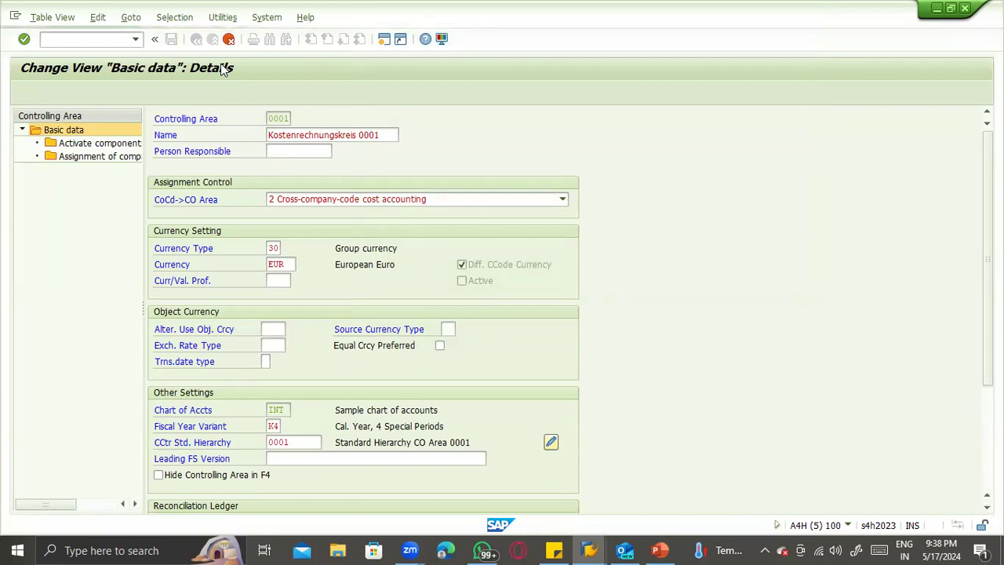
key("F12")
left_click(192, 276)
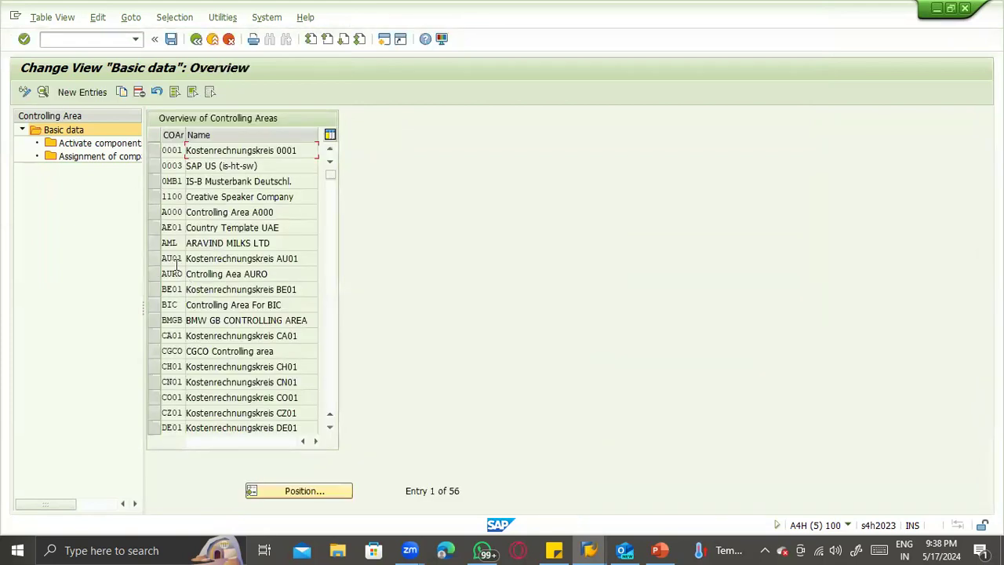
- Examine the assignment control and currency settings of controlling areas A000, AML and CGCO for comparison
double_click(230, 213)
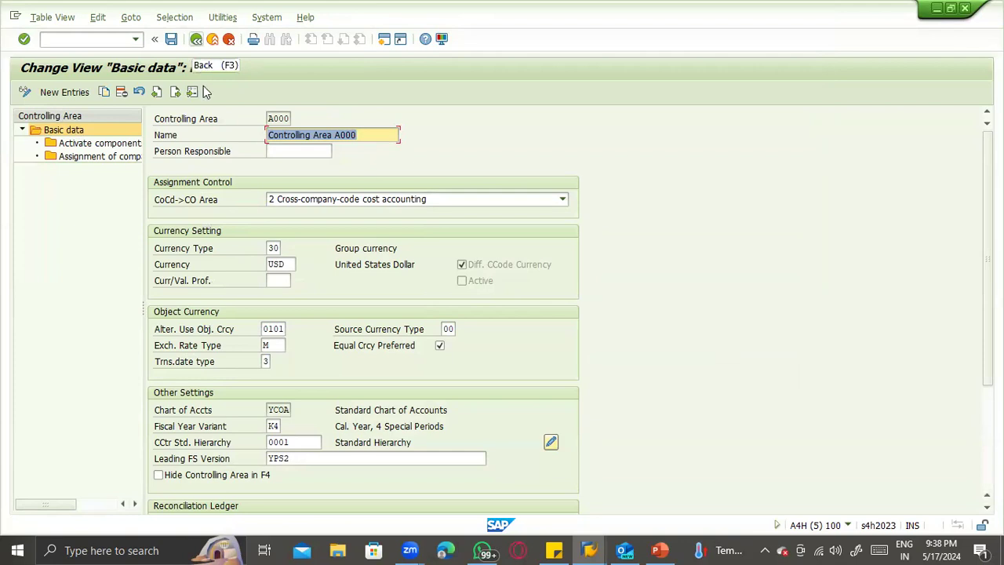
key("F3")
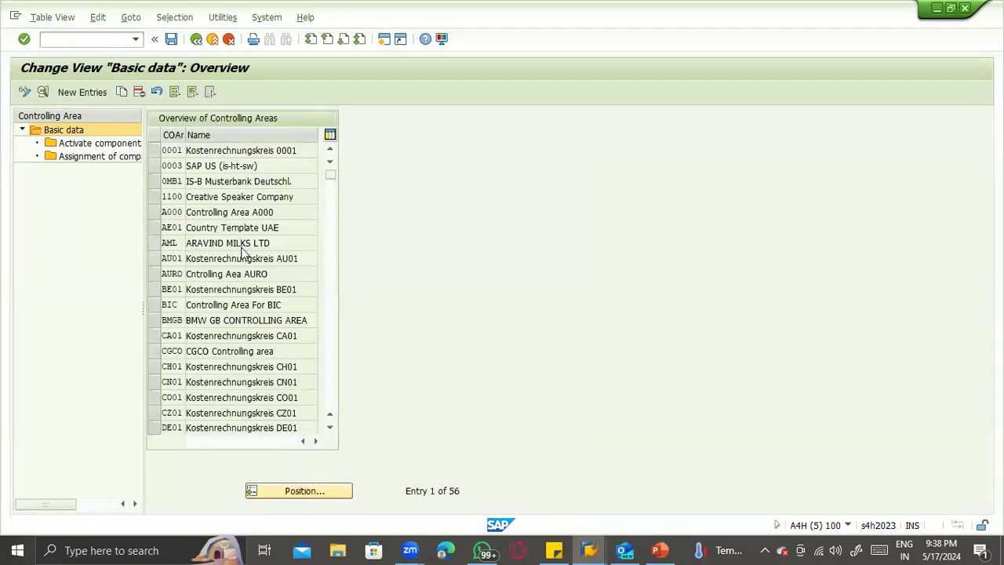
double_click(228, 244)
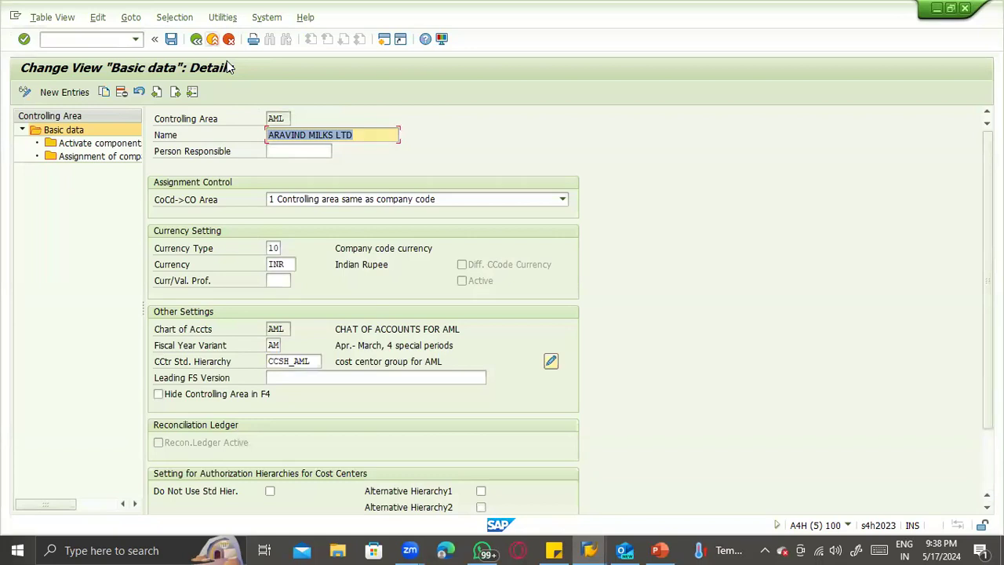
key("F3")
double_click(263, 350)
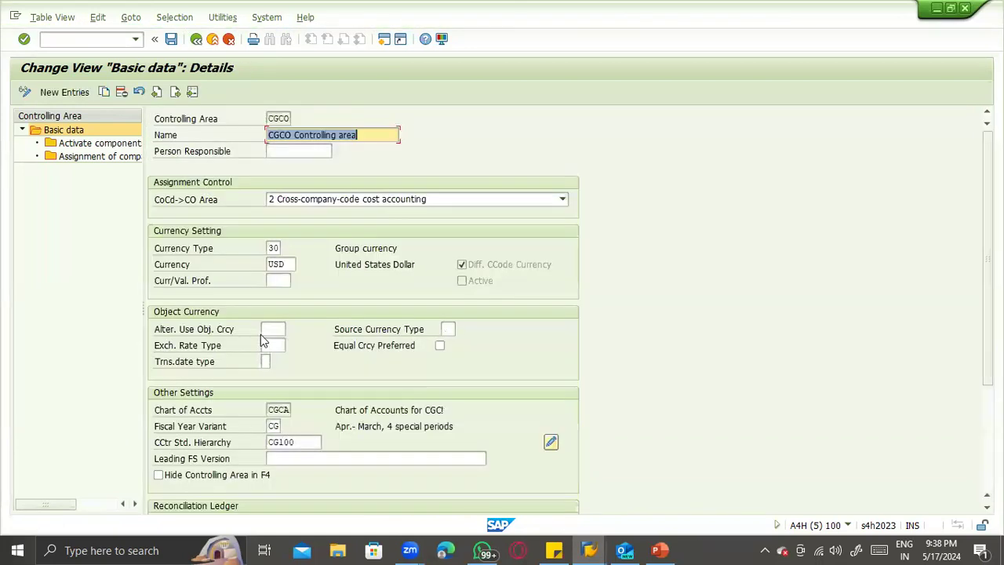
left_click(196, 39)
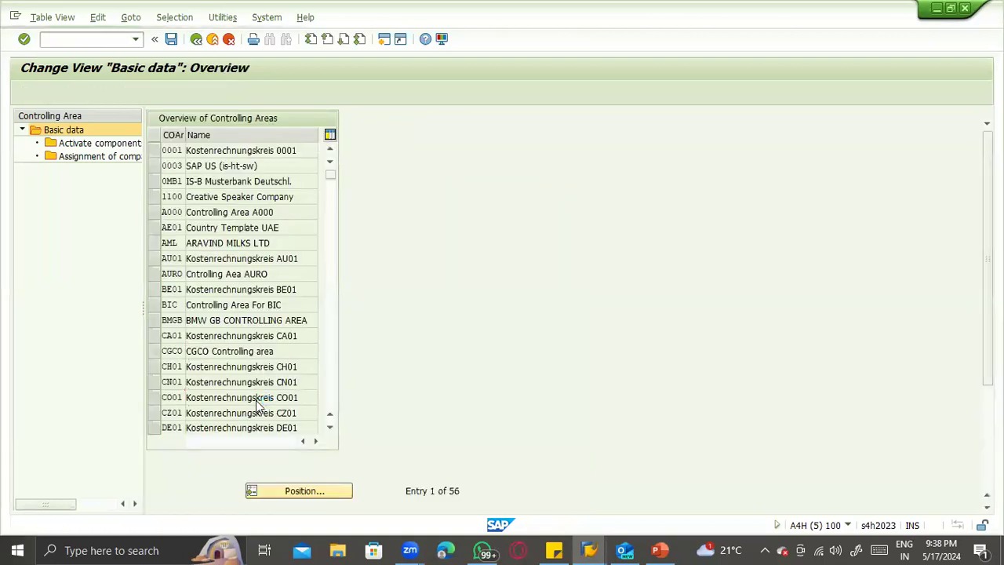
- Examine the currency settings of controlling areas CO01 and DE01 and return to the overview's first entries
double_click(258, 400)
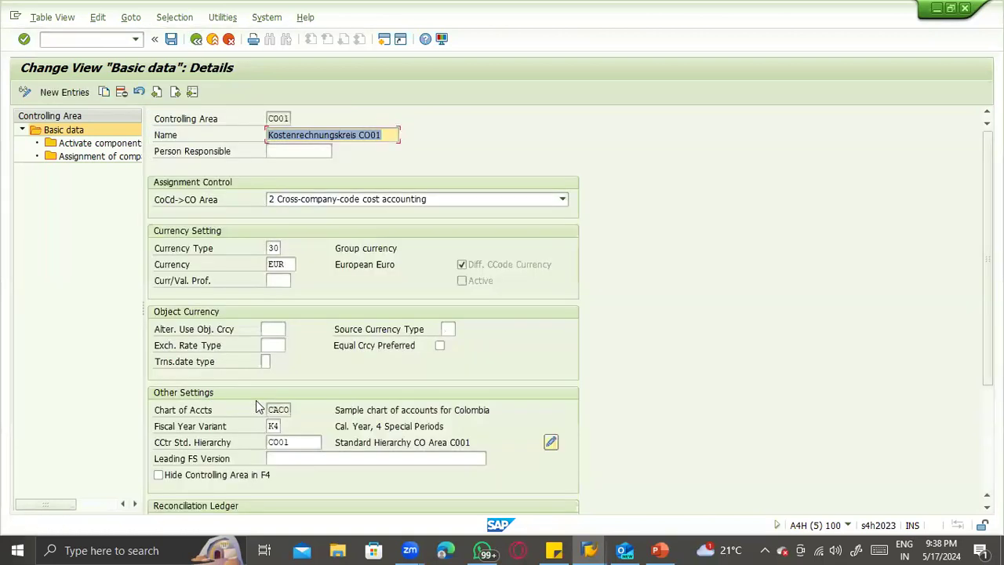
left_click(197, 38)
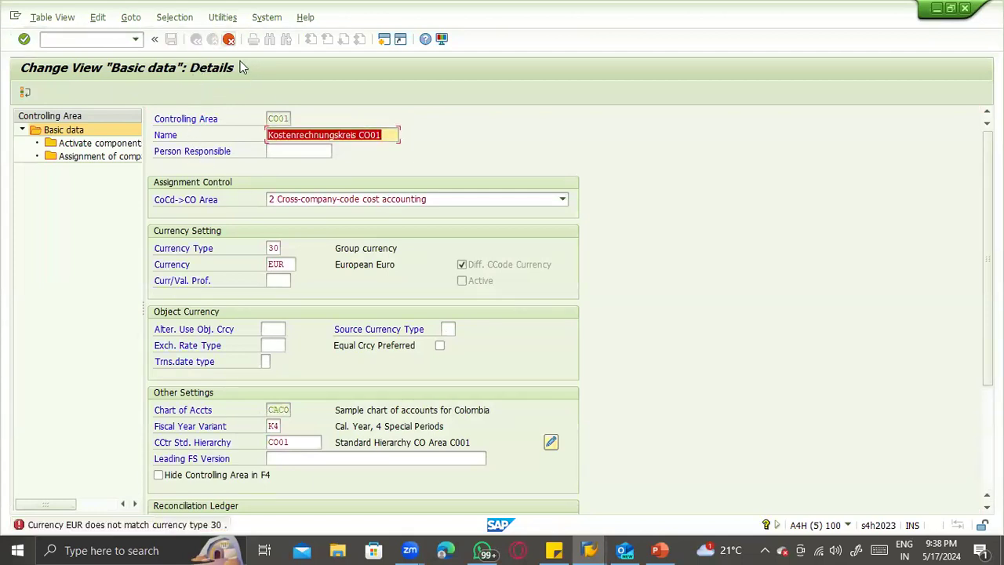
left_click(228, 39)
scroll(256, 340, "down", 1)
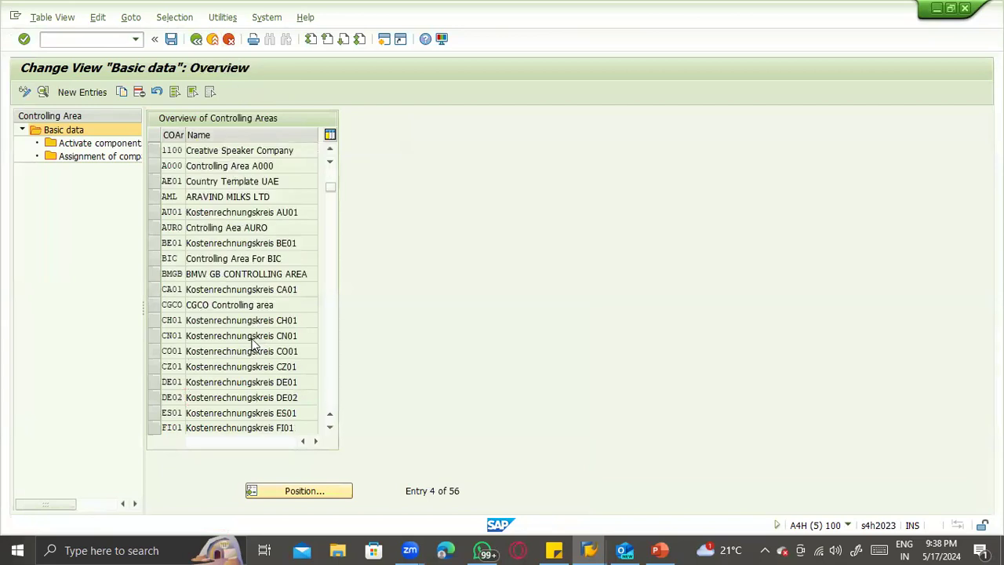
scroll(243, 340, "down", 2)
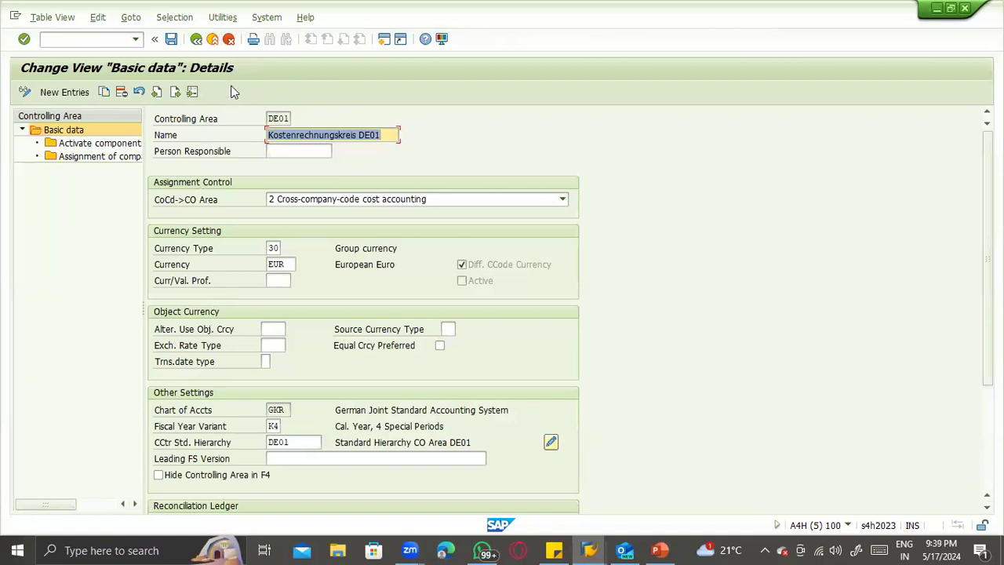
key("F3")
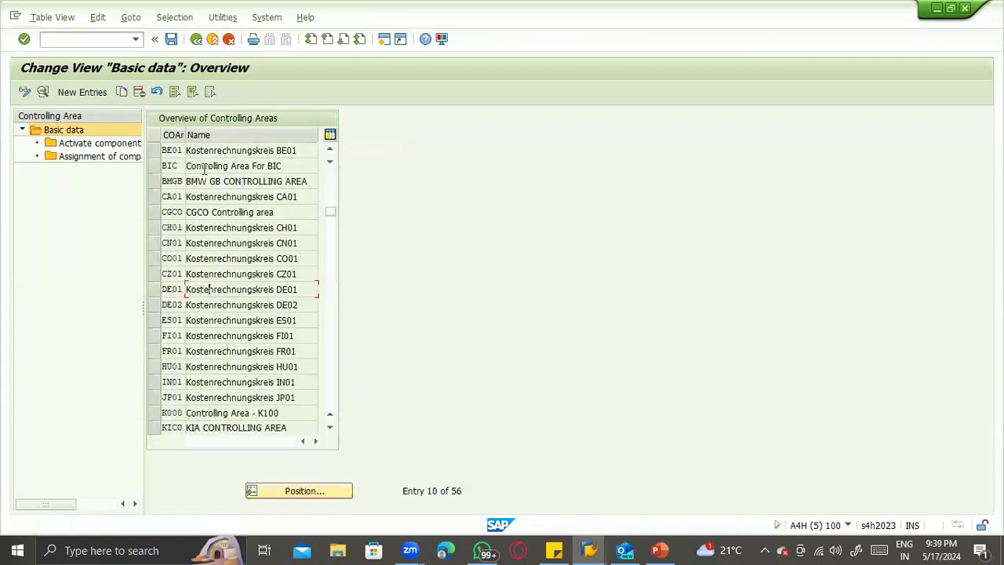
scroll(206, 173, "up", 3)
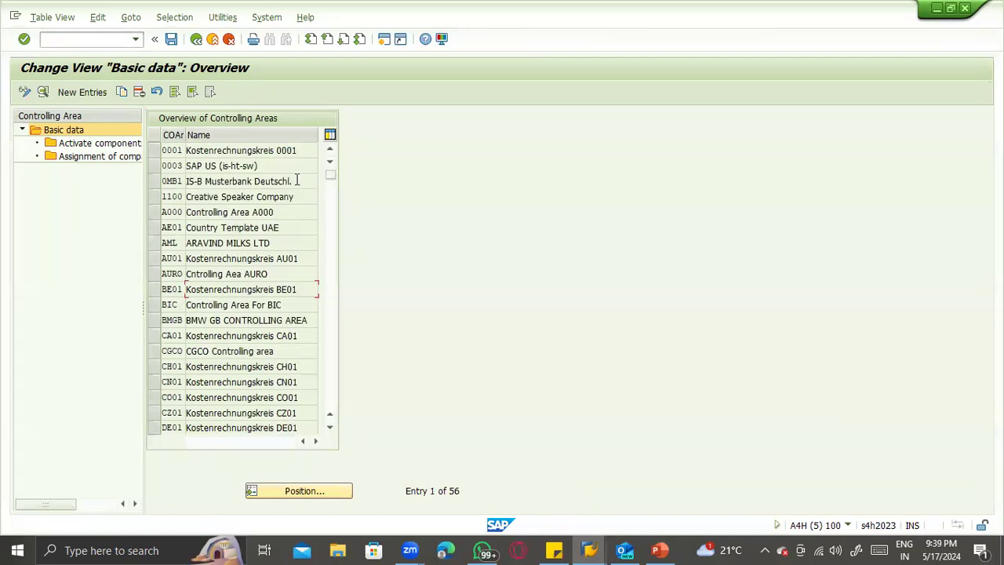
- In the basic data of controlling area 0001, try currency type 50, set currency type 20 instead and accept the important note
double_click(237, 153)
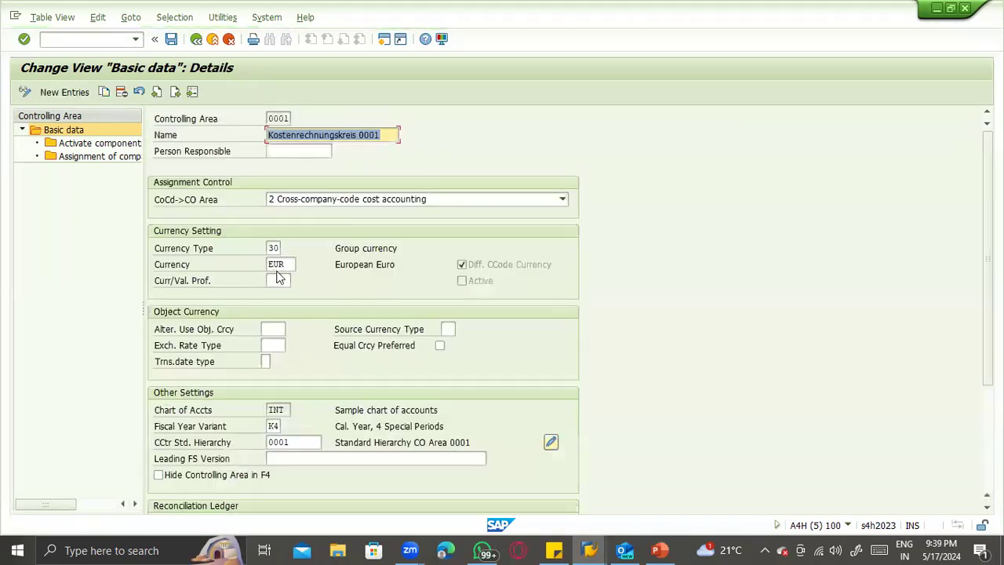
left_click(272, 246)
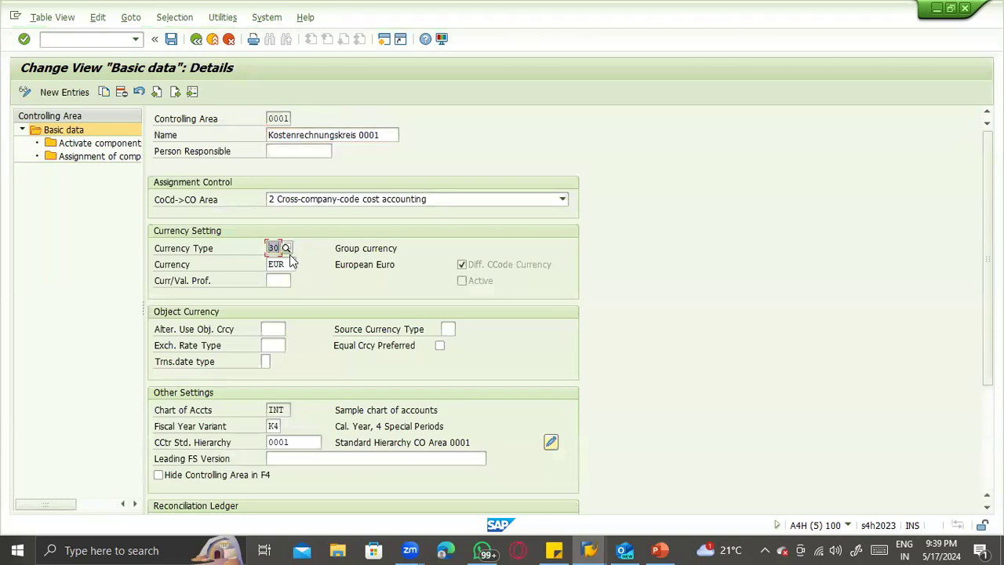
type("50")
key("Return")
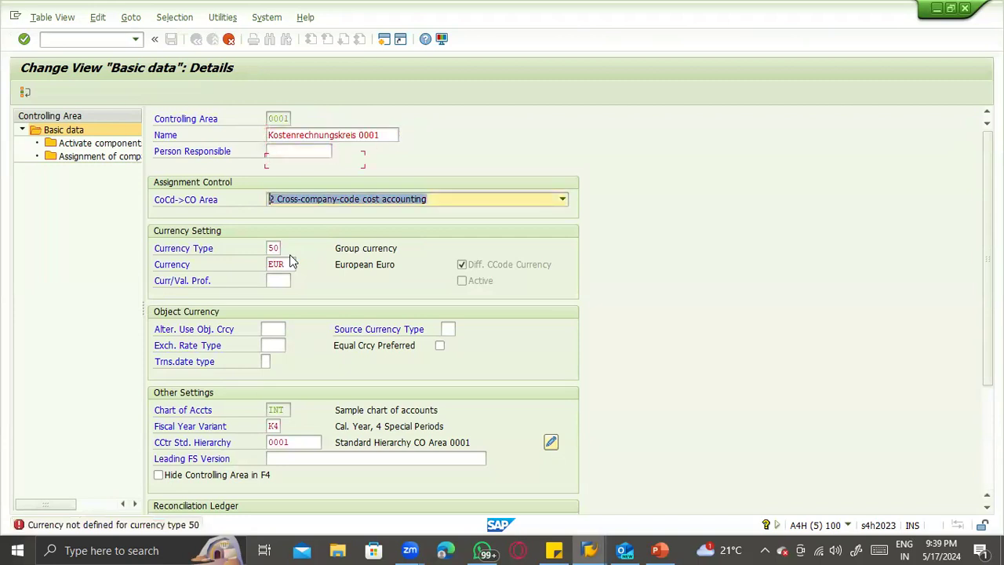
type("20")
key("Return")
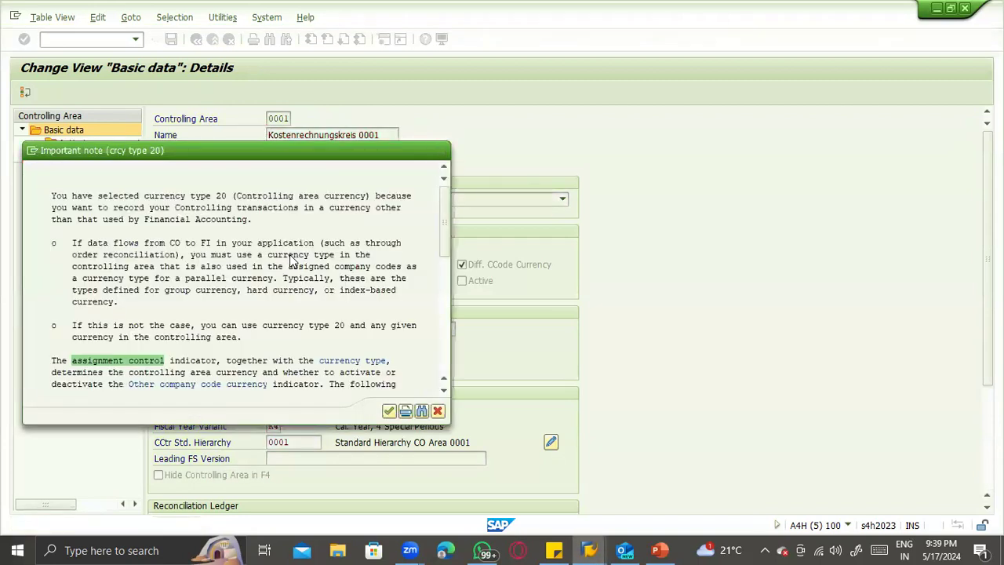
key("Return")
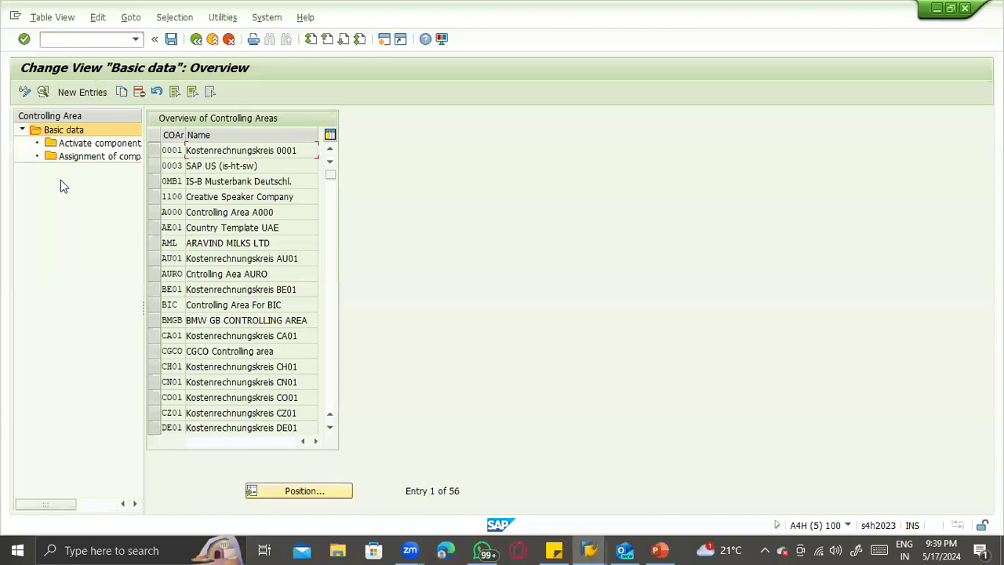
- Leave the controlling area configuration and its message details, and run the FINS_CUST_CONS_CHK check from the ledger error's long text
left_click(76, 160)
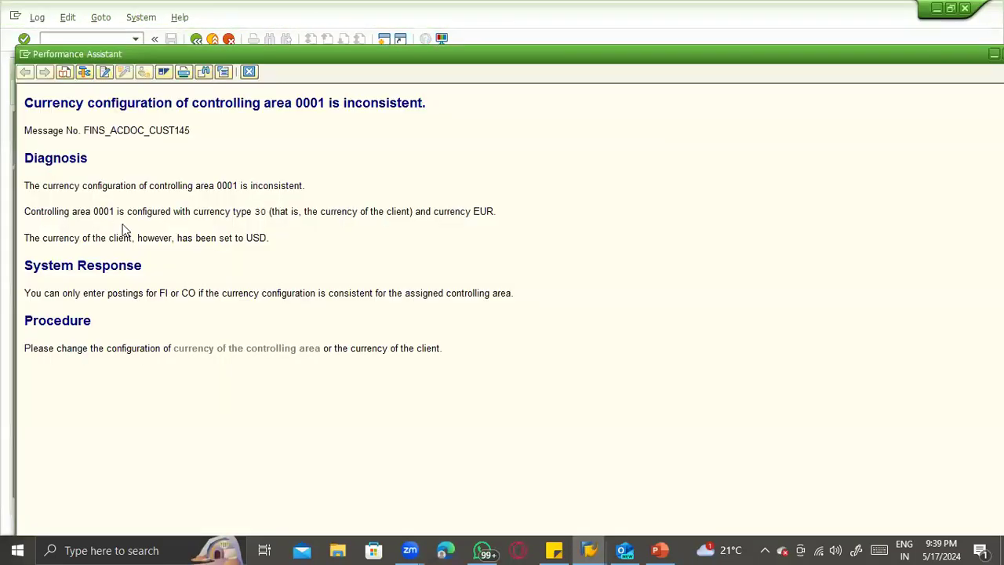
key("Escape")
key("Escape")
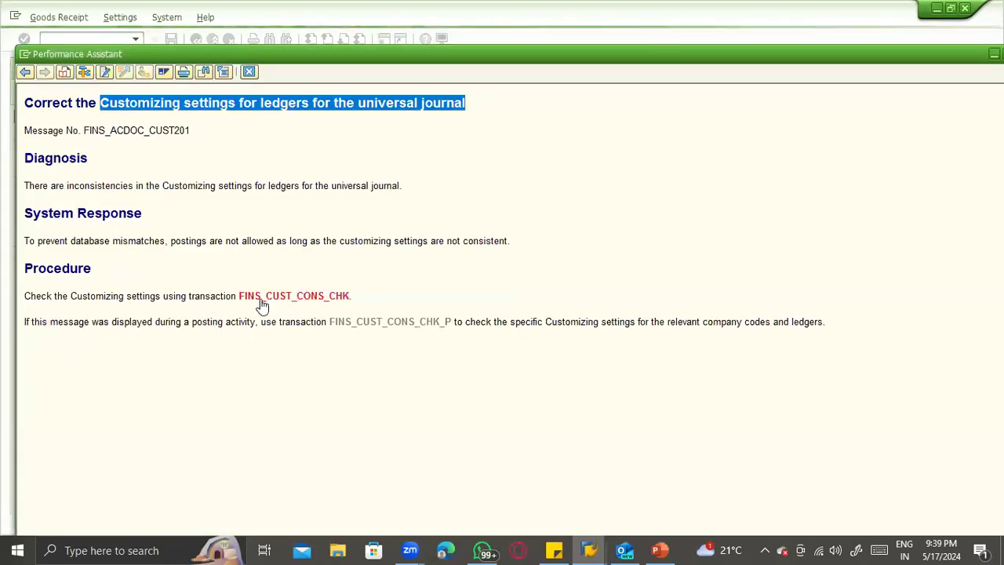
left_click(261, 299)
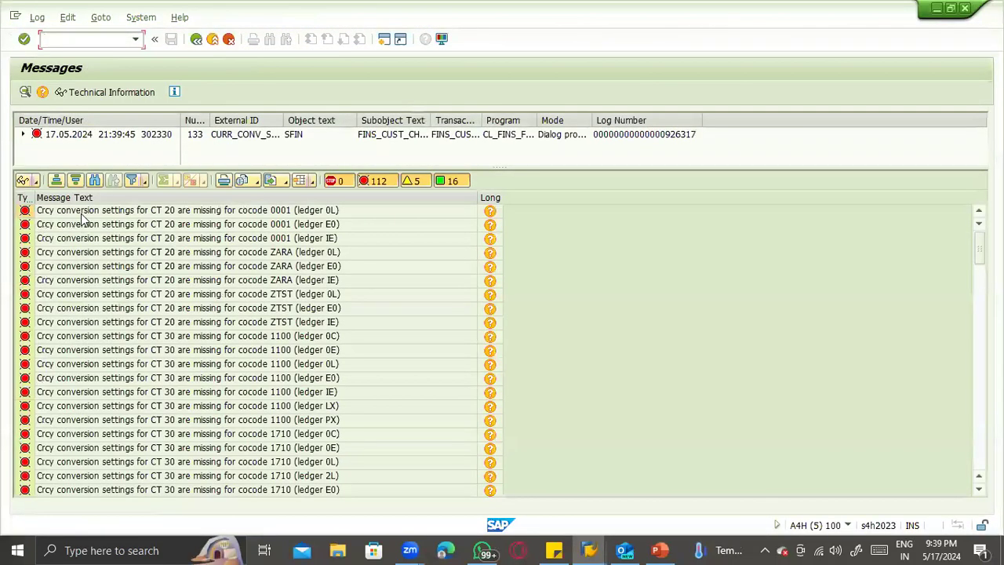
- Read the long text on missing CT 20 conversion settings for company code 0001 (ledger 0L) and go to Define Settings for Ledgers and Currency Types
left_click(489, 214)
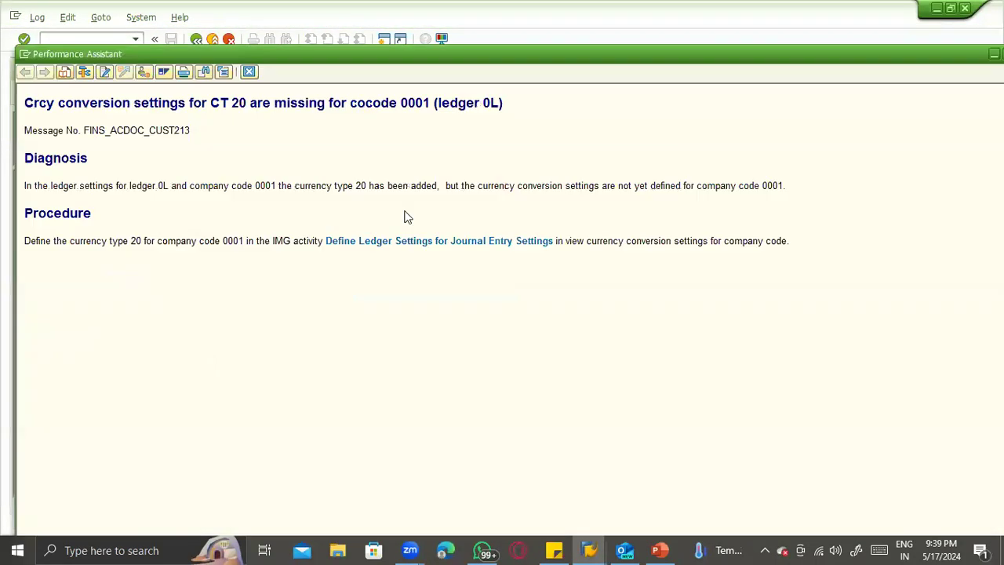
left_click(398, 249)
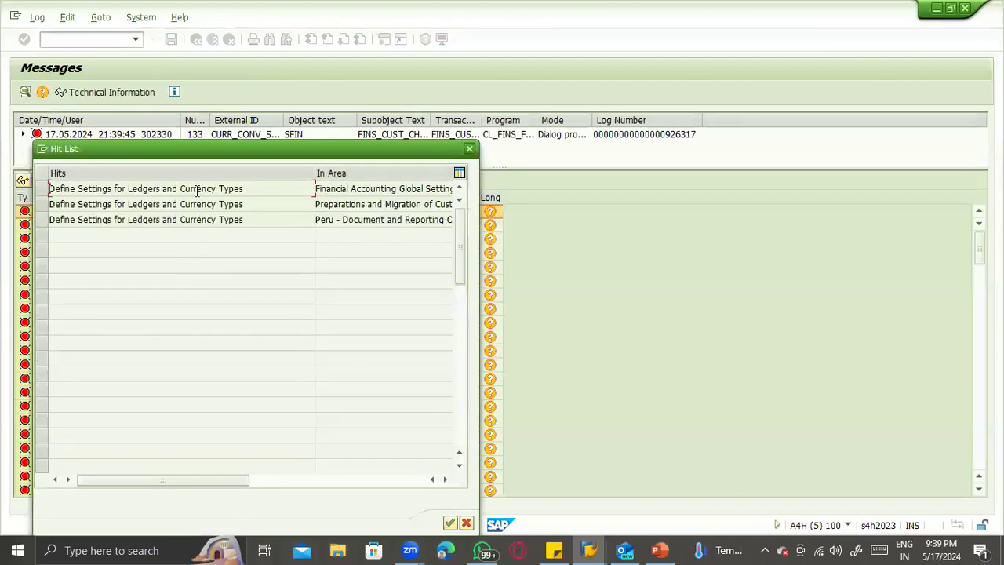
double_click(197, 191)
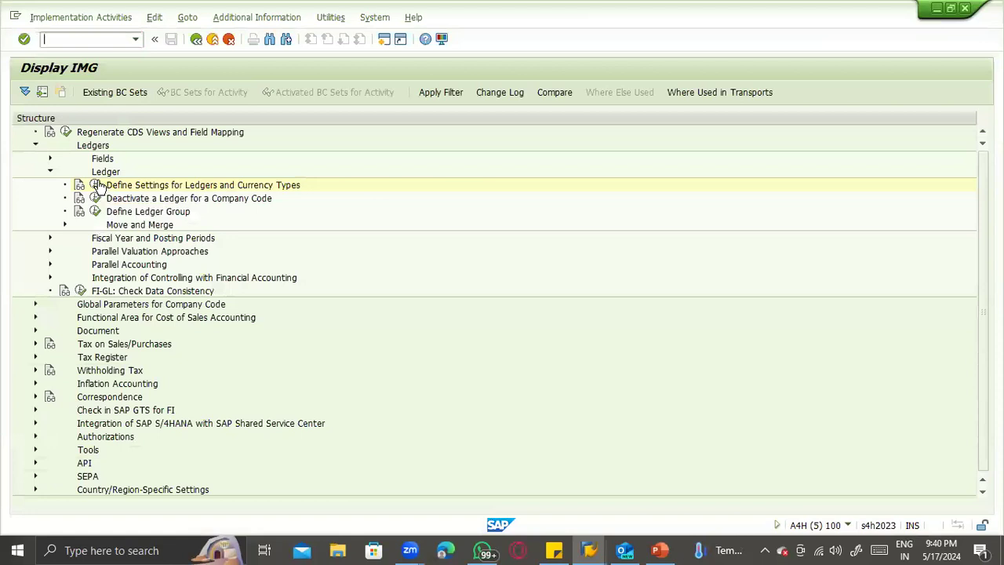
- Open Define Settings for Ledgers and Currency Types, accept the consistency messages and find company code ZTST in the company code currency conversion settings
left_click(96, 186)
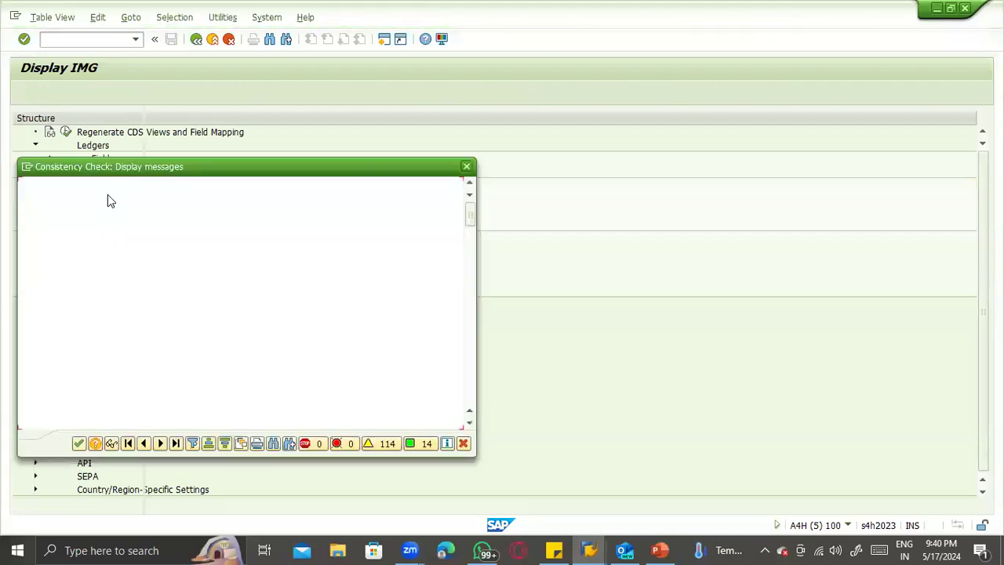
left_click(77, 444)
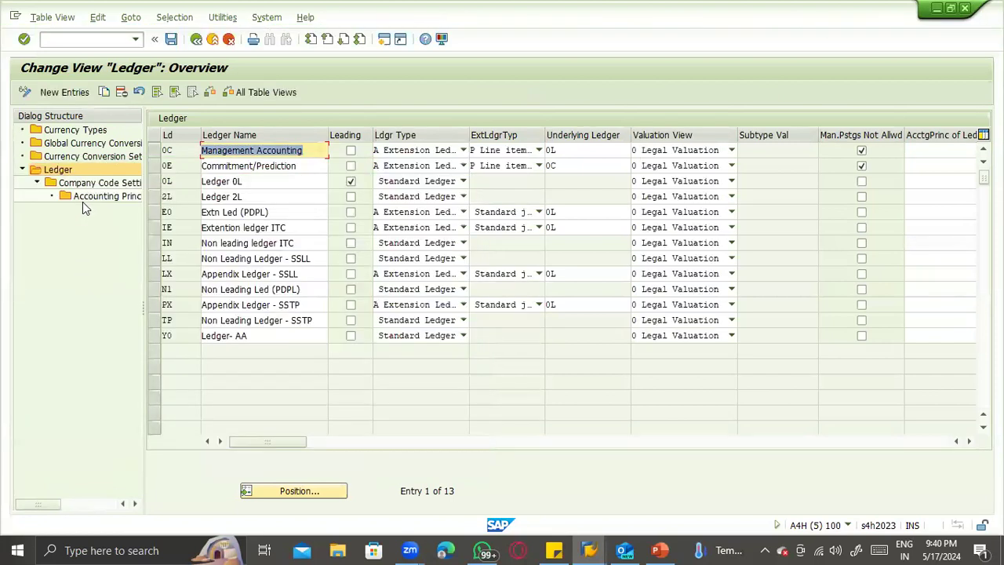
left_click(73, 157)
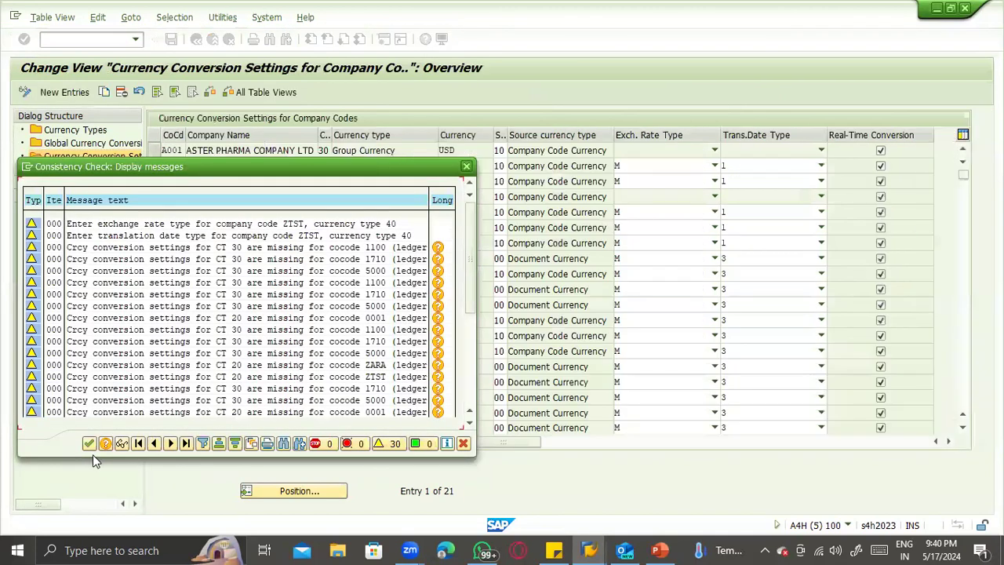
left_click(89, 444)
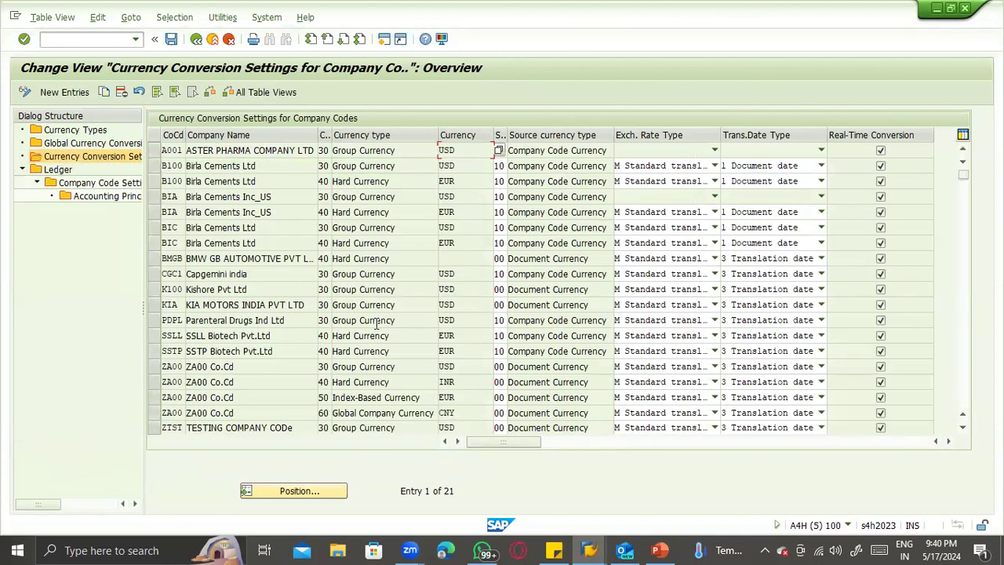
scroll(376, 321, "down", 1)
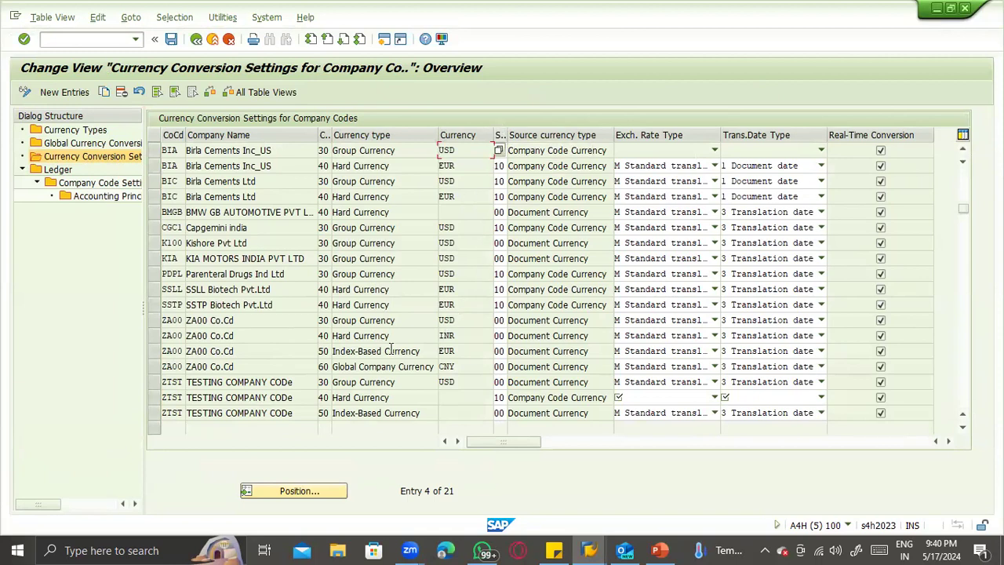
scroll(351, 314, "up", 1)
scroll(268, 355, "down", 1)
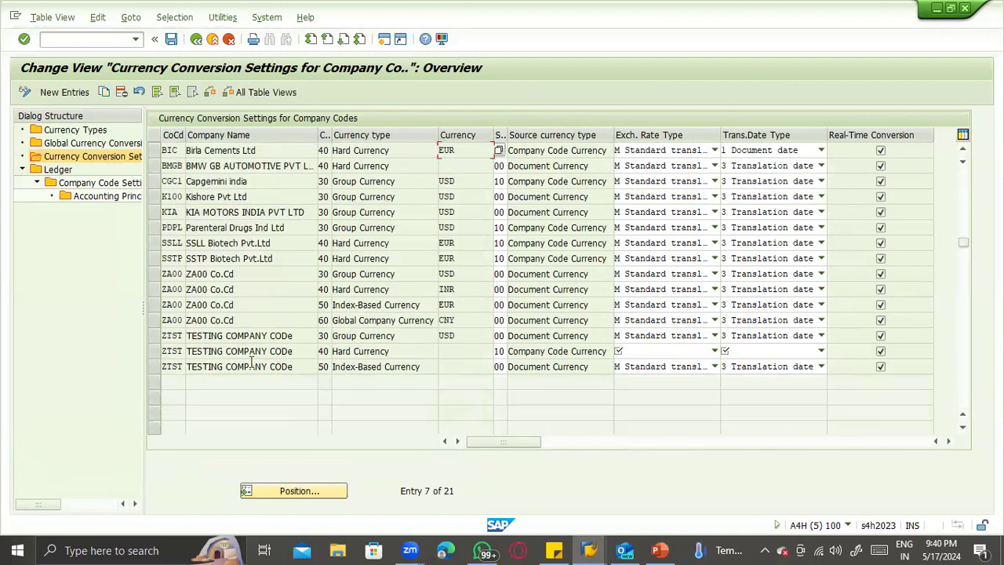
- Try to copy company code ZTST's group currency conversion entry as currency type 20 and accept the consistency check message
left_click(155, 335)
left_click(106, 91)
type("20")
key("Tab")
key("Return")
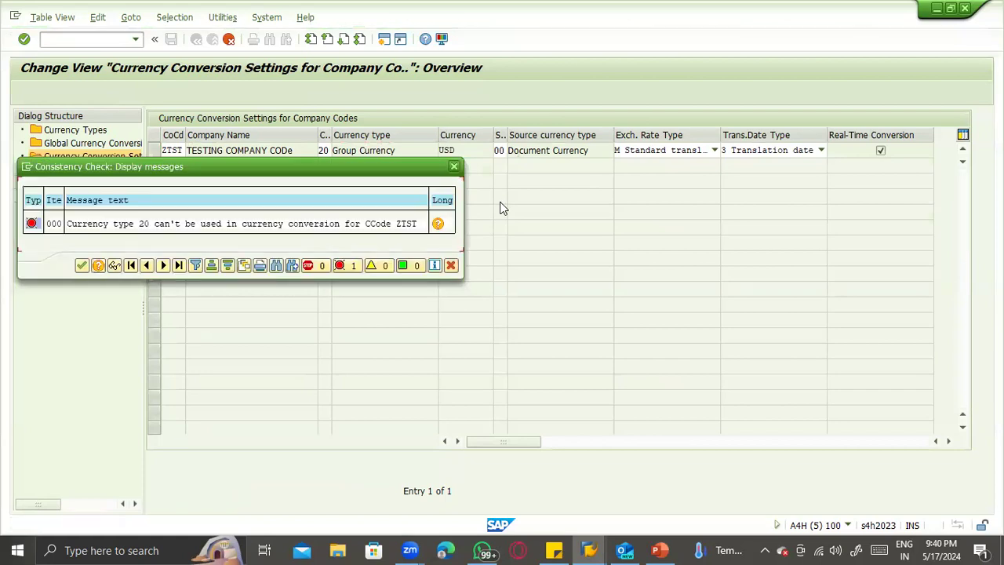
left_click(83, 266)
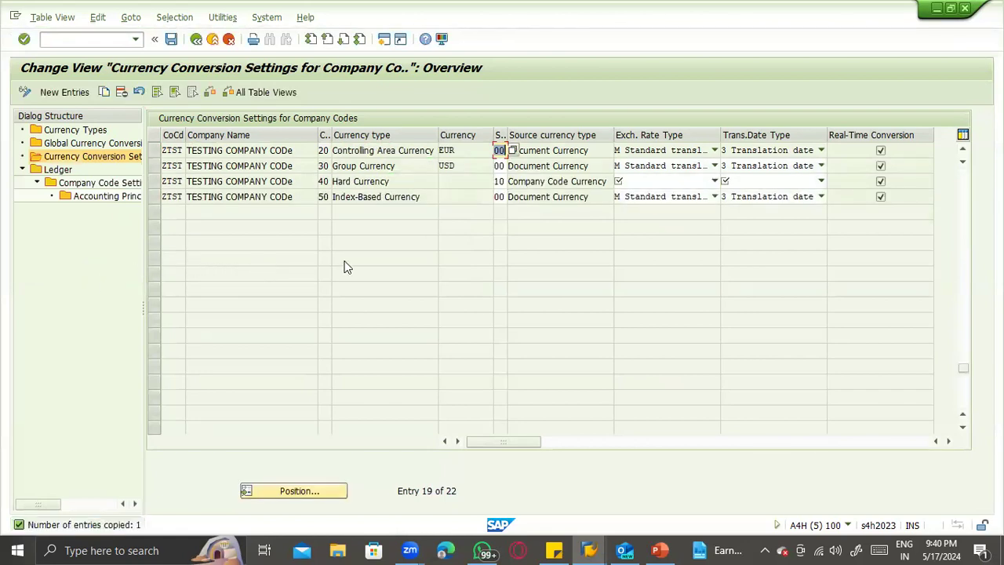
- Try to leave the conversion settings, read the long text on currency type 20 for company code ZTST and close the messages
key("F3")
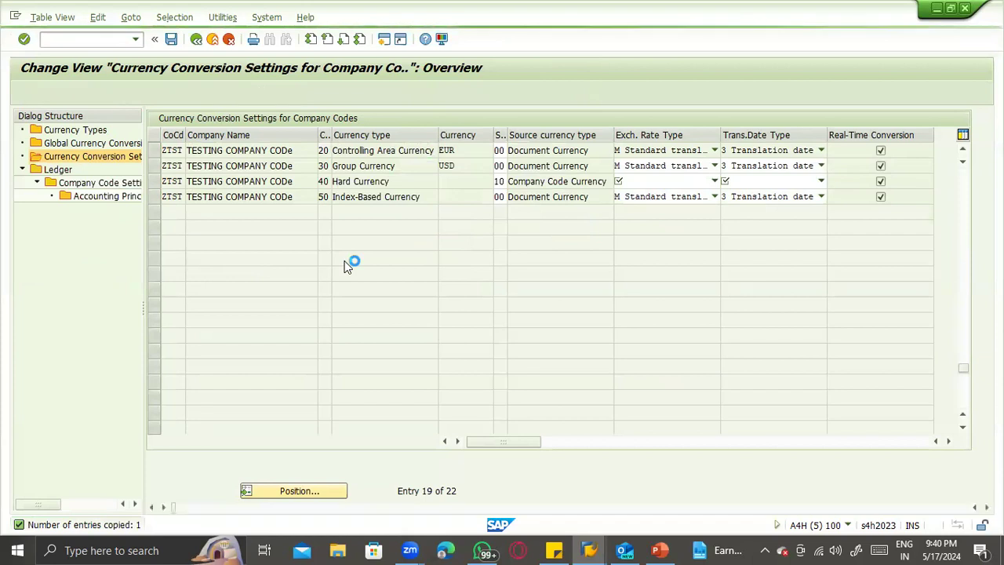
key("Return")
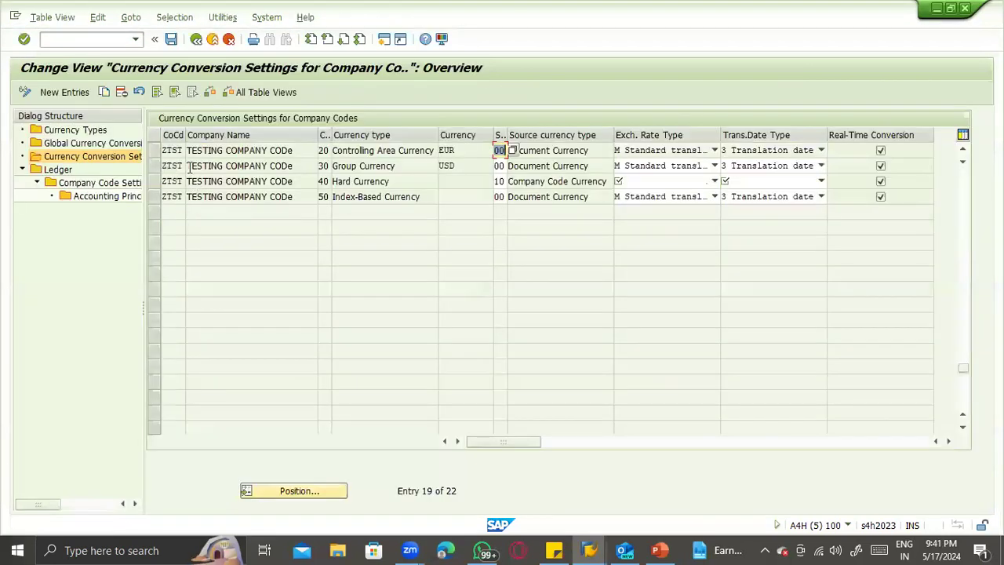
key("F3")
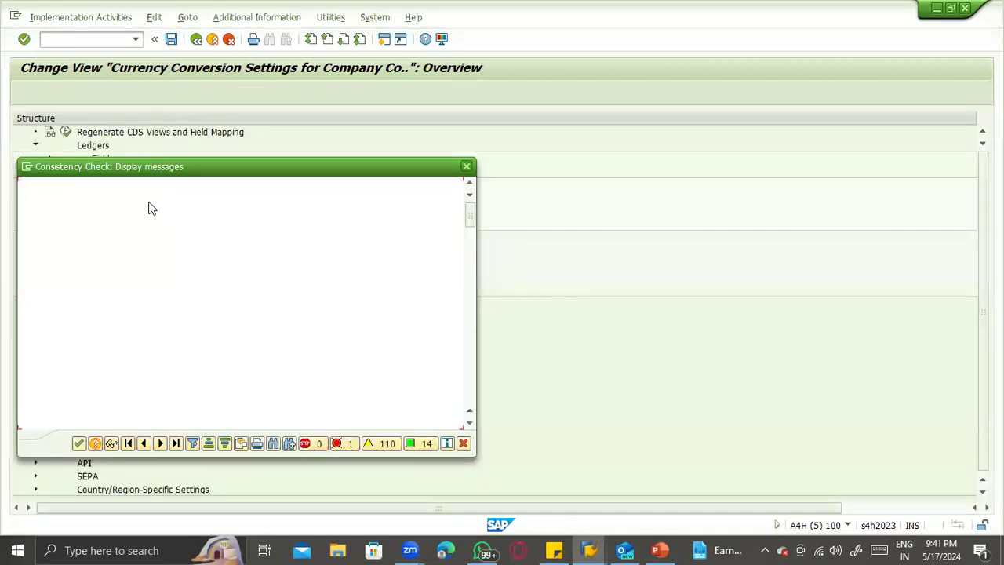
double_click(128, 225)
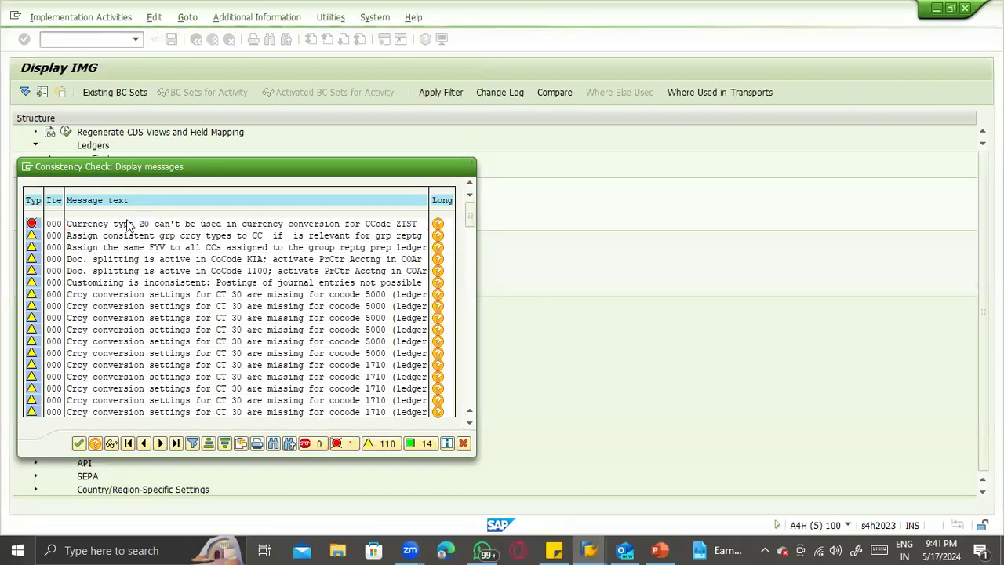
left_click(289, 301)
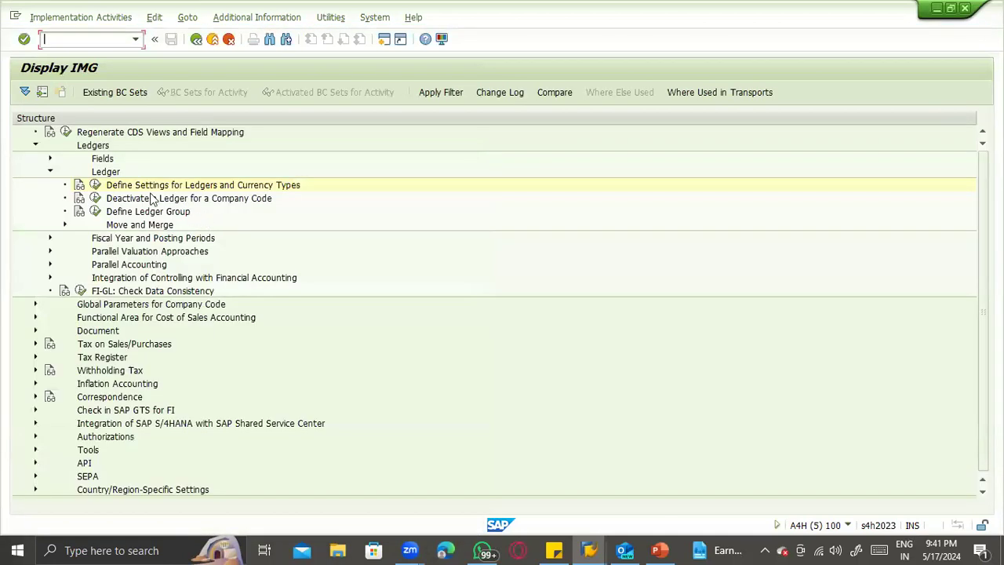
left_click(96, 187)
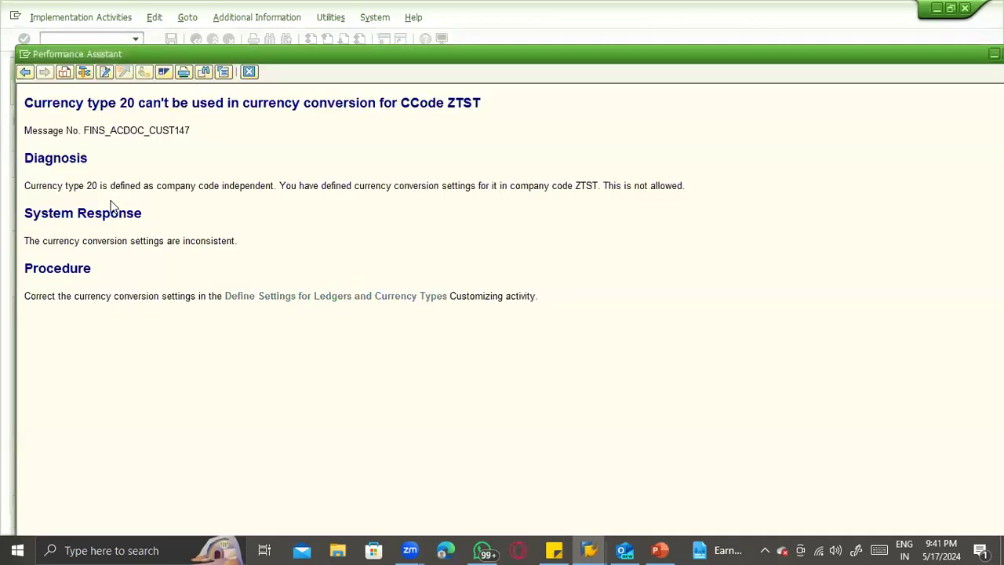
key("Escape")
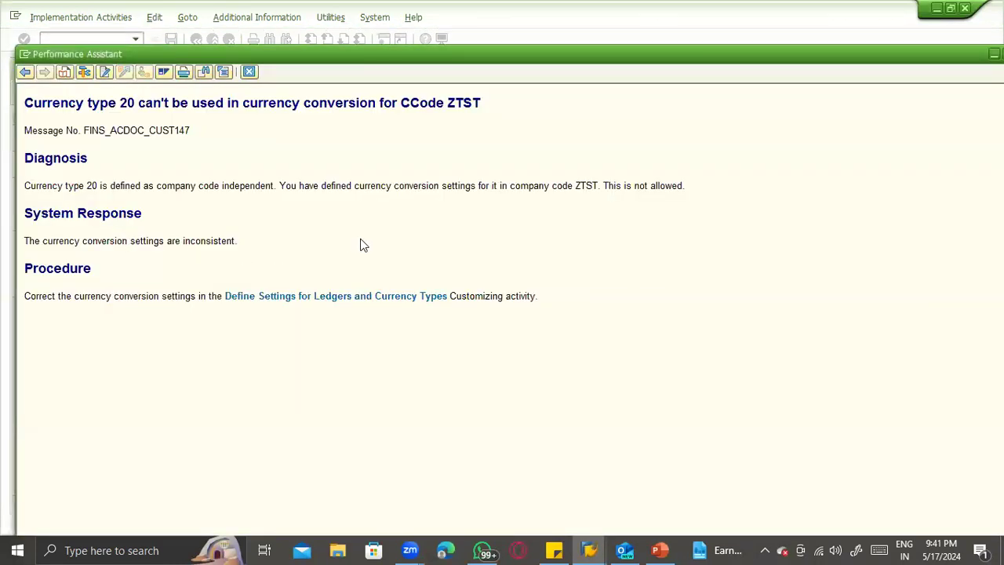
key("Escape")
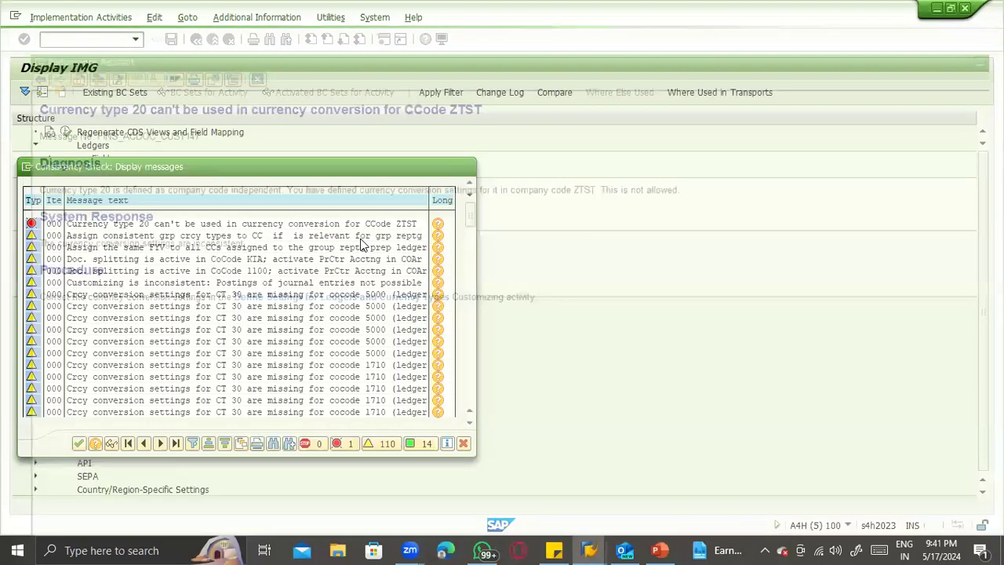
key("Escape")
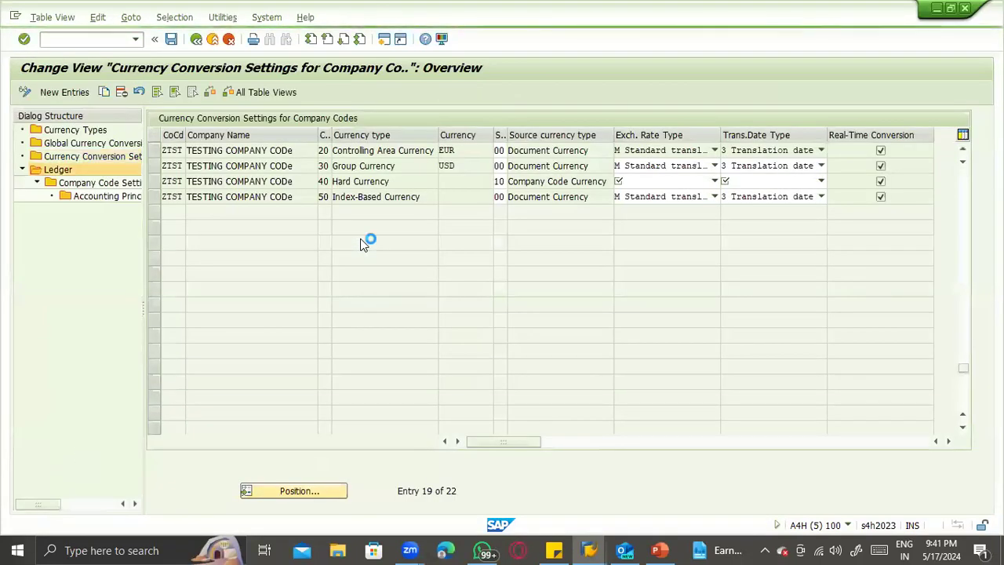
- Go to the ledger overview and try to open its company code settings and accounting principles
double_click(73, 183)
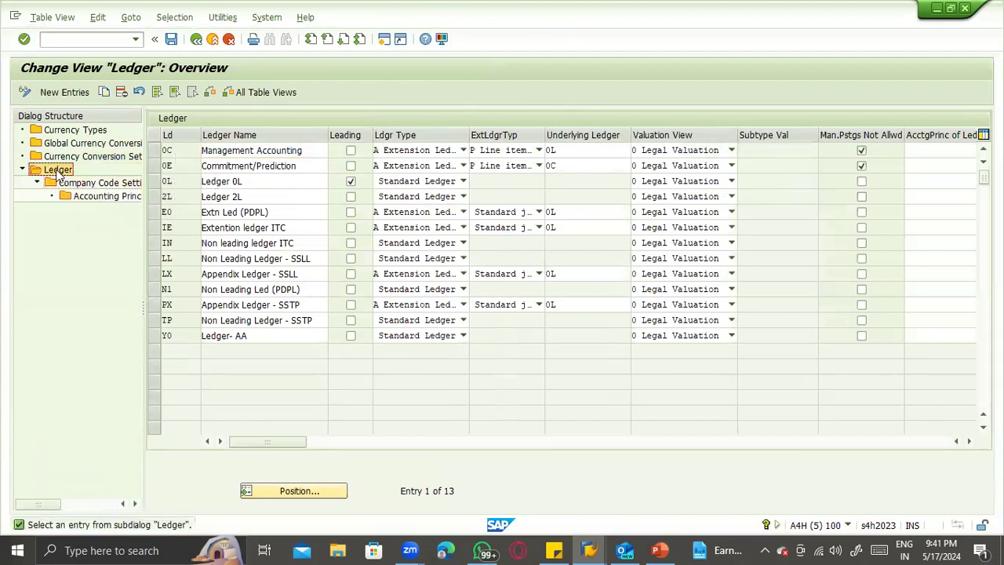
double_click(58, 174)
double_click(66, 195)
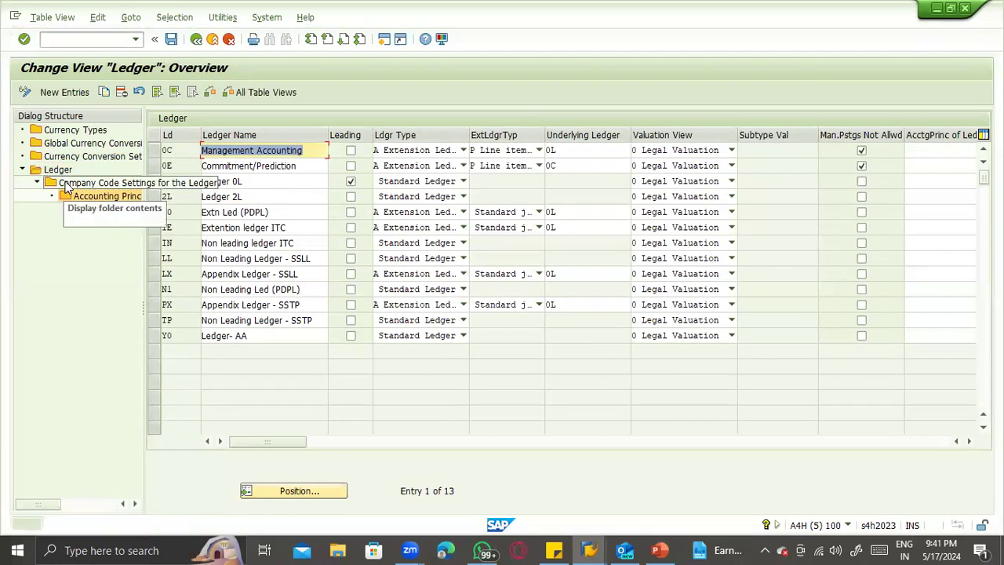
double_click(66, 188)
double_click(70, 186)
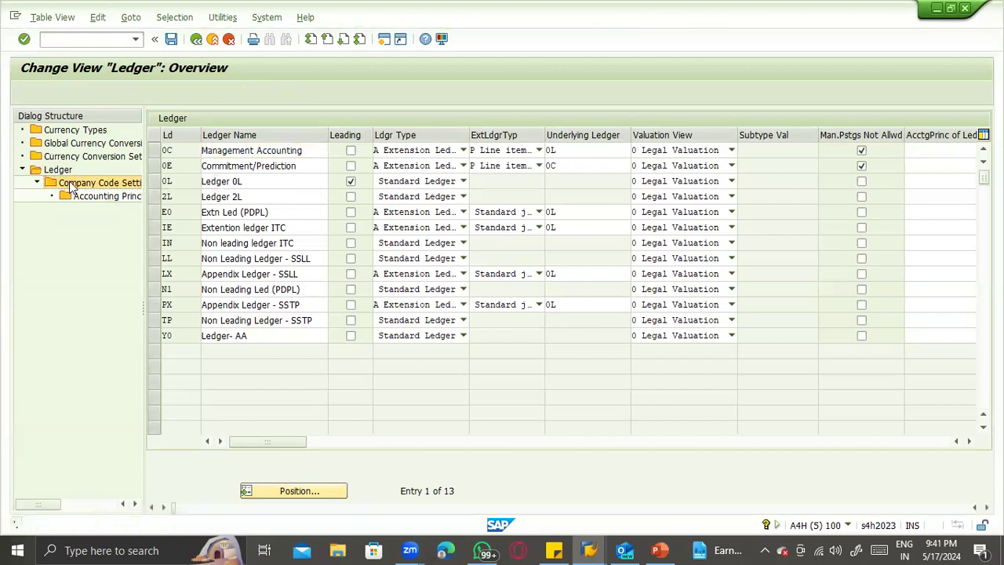
- Try to save the changed ledger and currency settings on exit, then leave the activity without saving
left_click(205, 271)
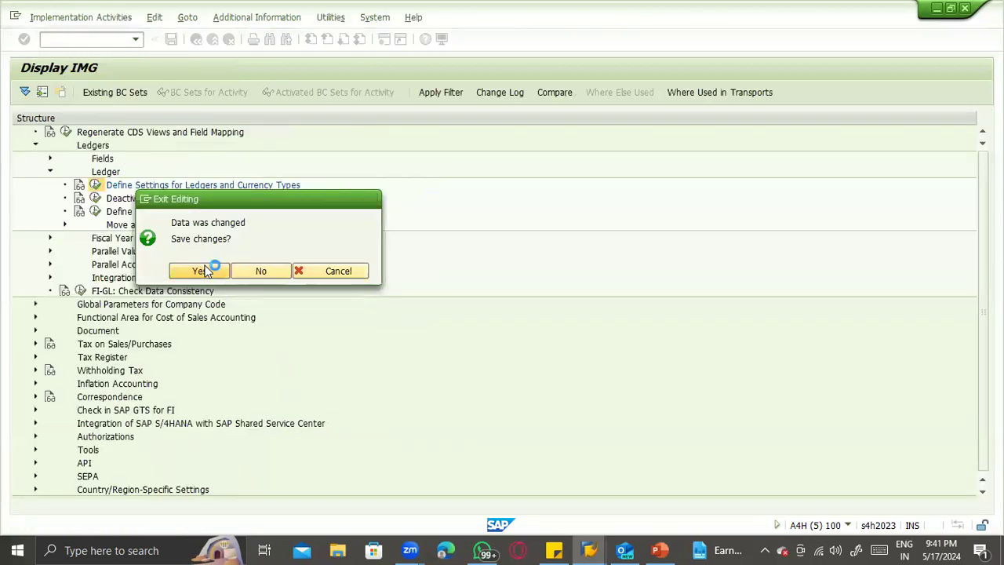
key("Return")
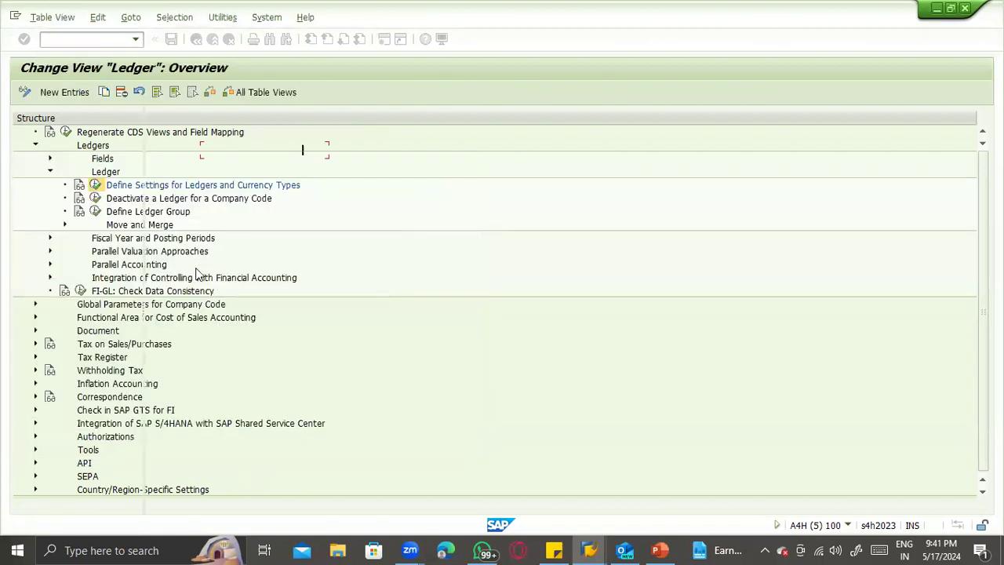
key("F3")
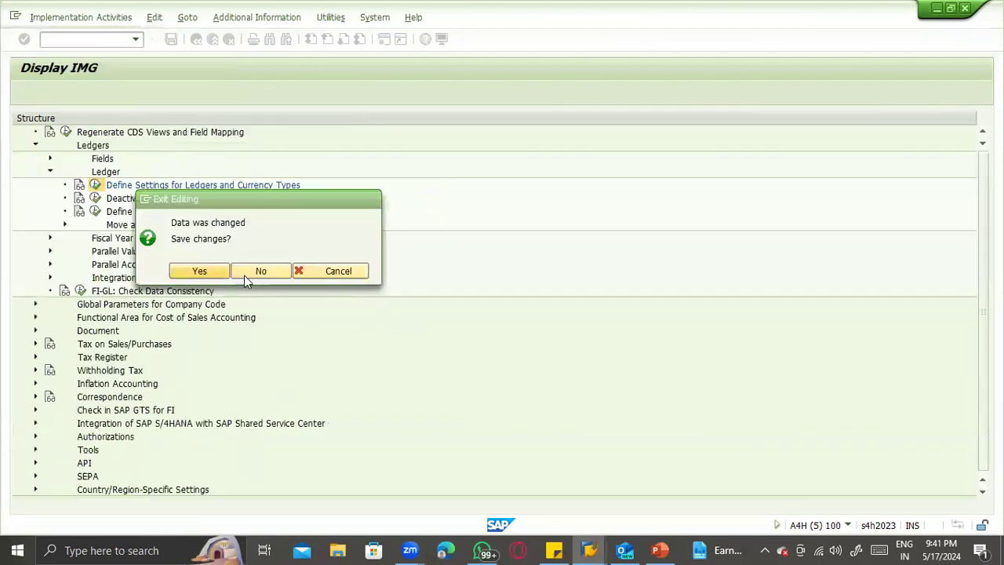
left_click(244, 275)
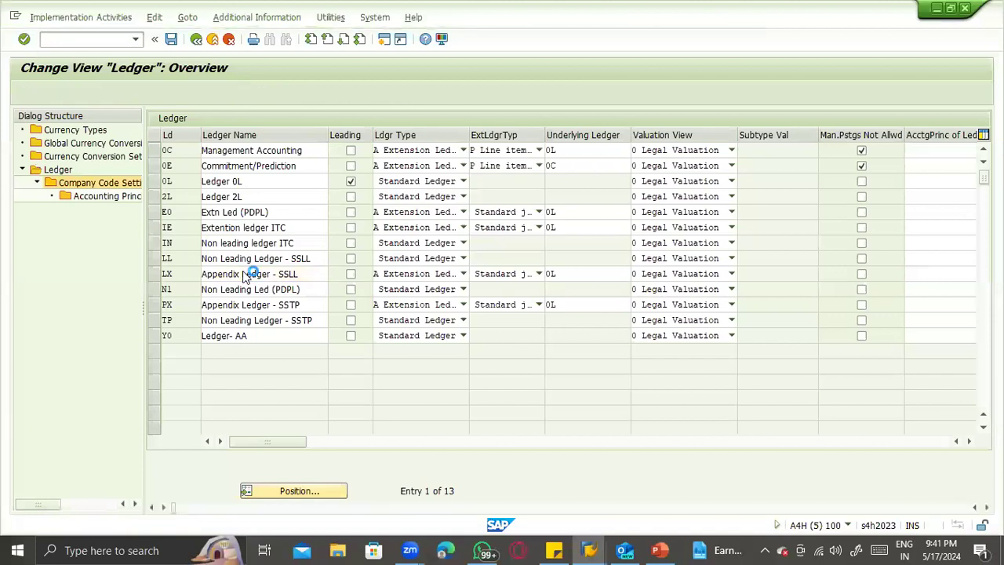
key("F3")
left_click(245, 275)
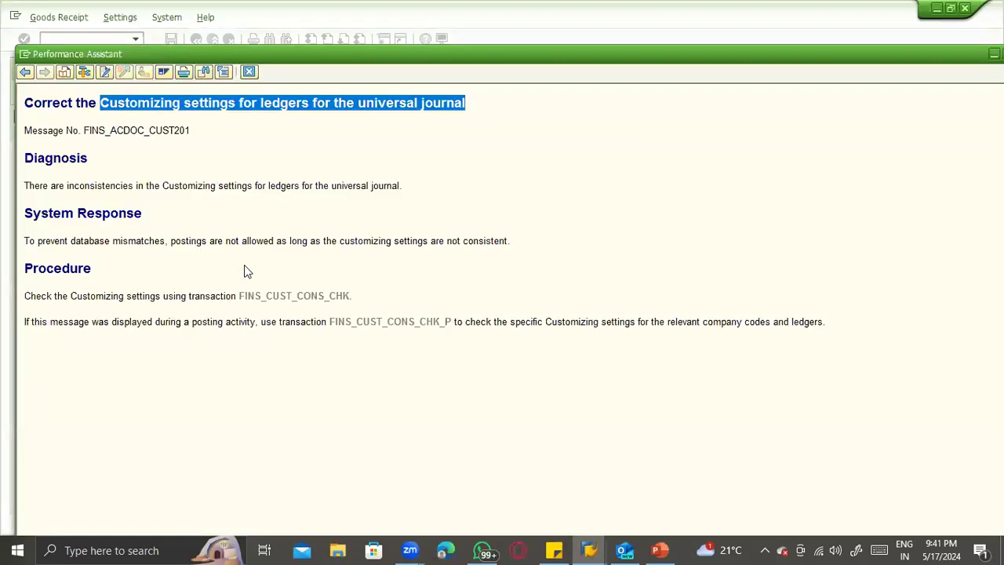
- Return to the 561 goods receipt, try to post it again and read the long text of the ledger customizing error
key("Escape")
key("Escape")
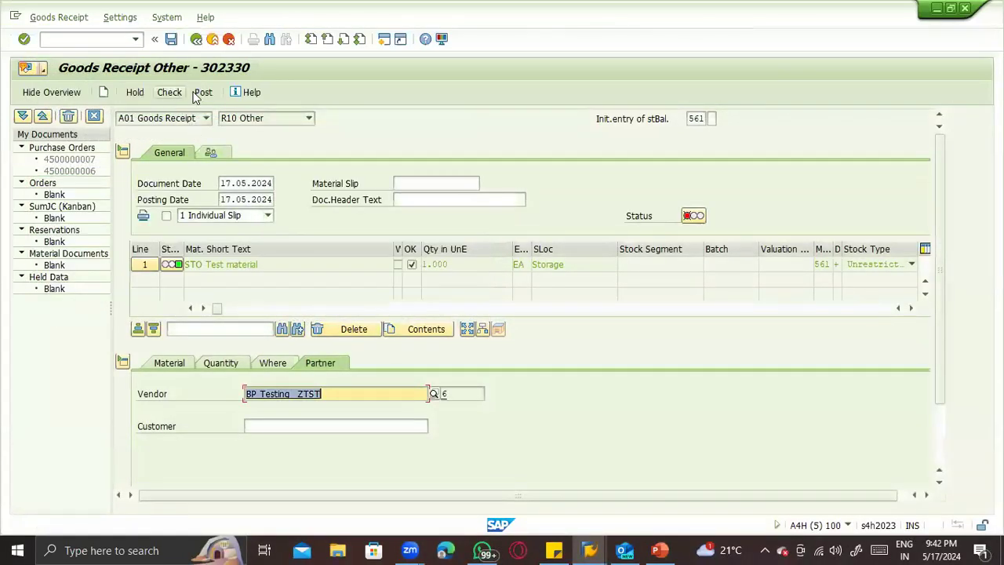
left_click(197, 94)
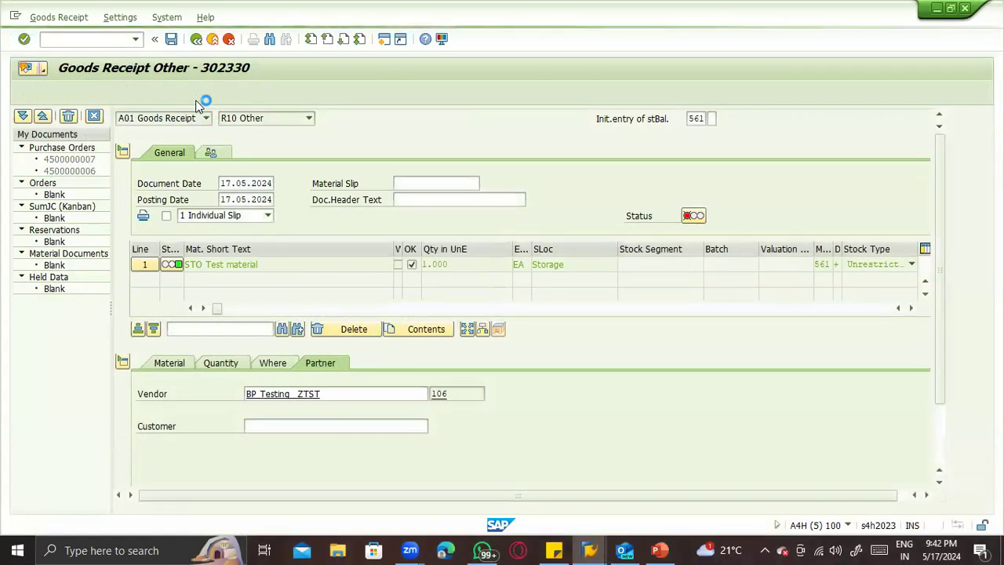
left_click(458, 240)
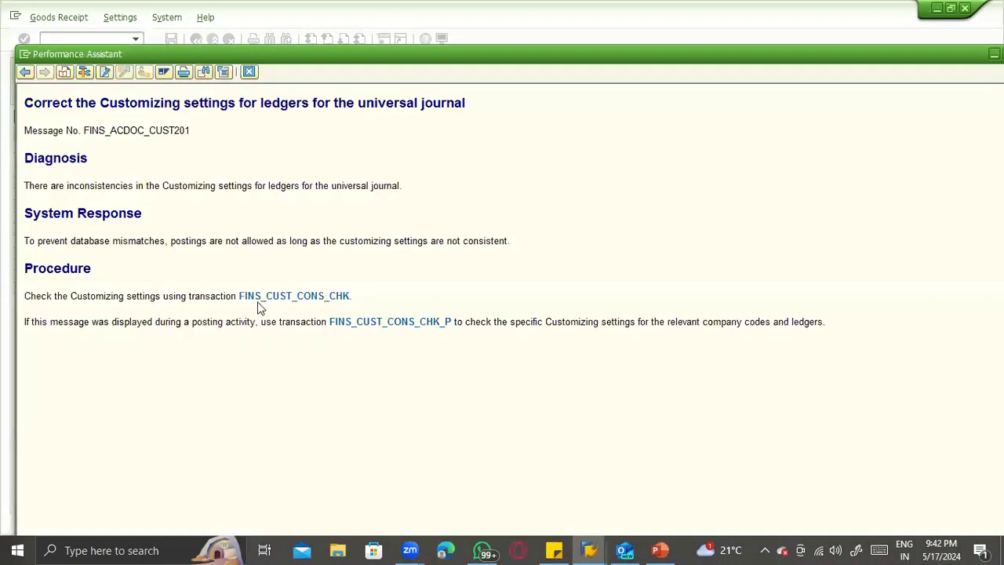
left_click(8, 93)
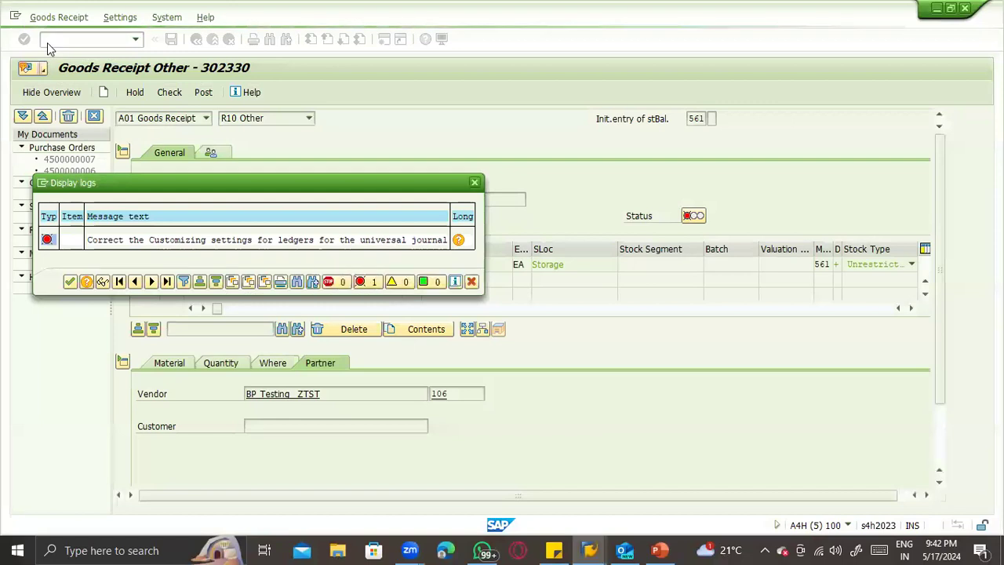
key("Return")
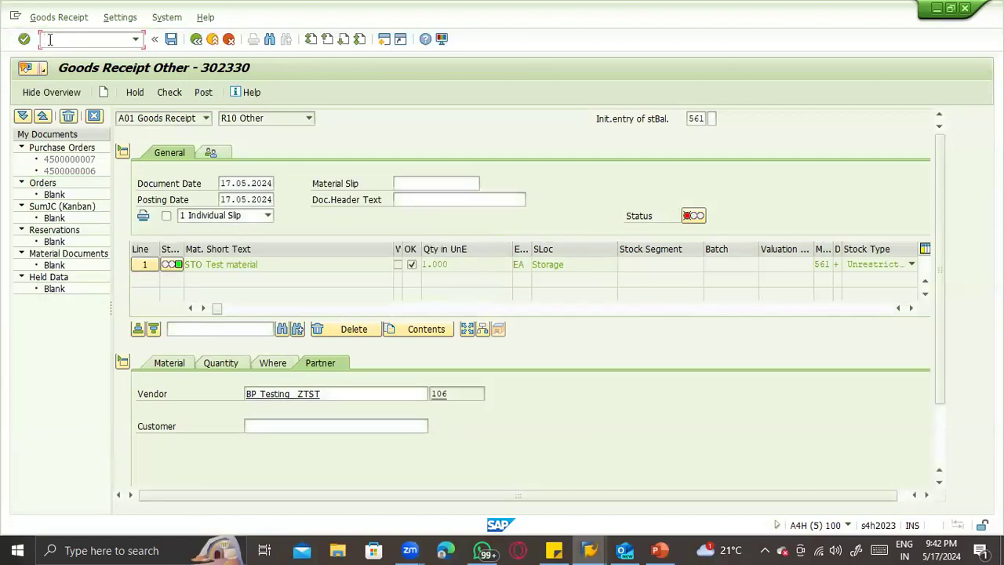
- Open the Customizing Implementation Guide and start Edit, Copy, Delete, Check Company Code under the Financial Accounting definitions of the Enterprise Structure
key("Return")
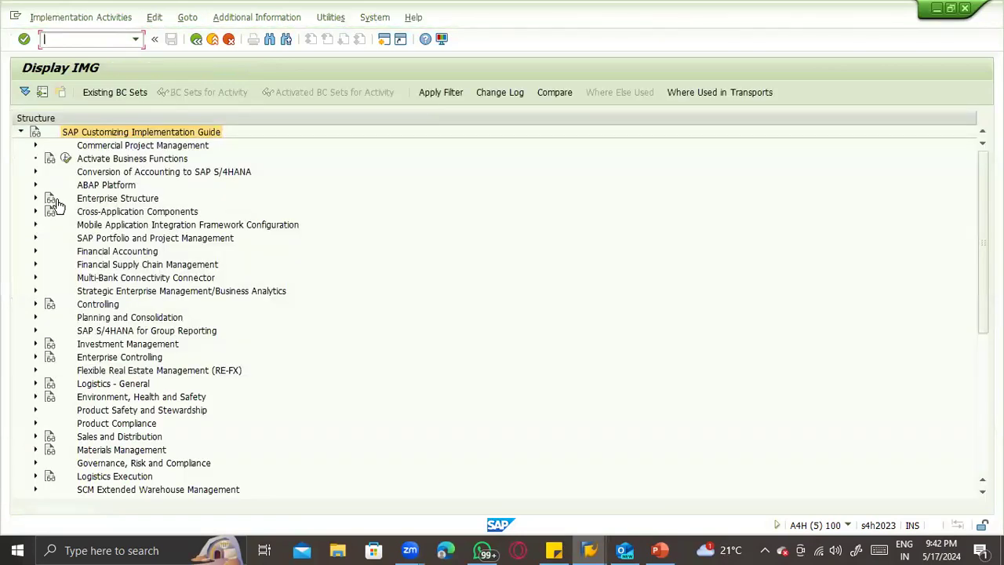
left_click(33, 198)
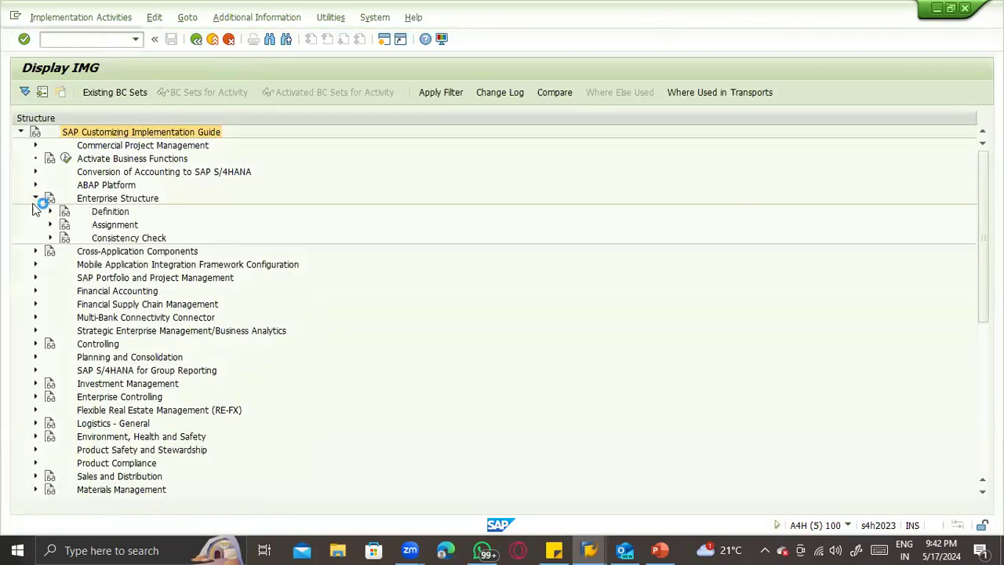
left_click(49, 211)
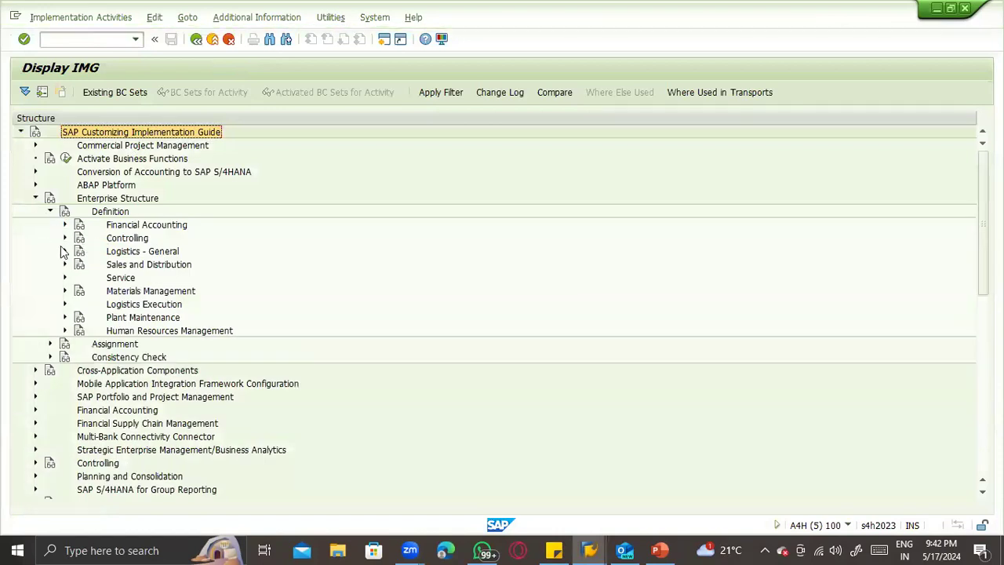
left_click(65, 225)
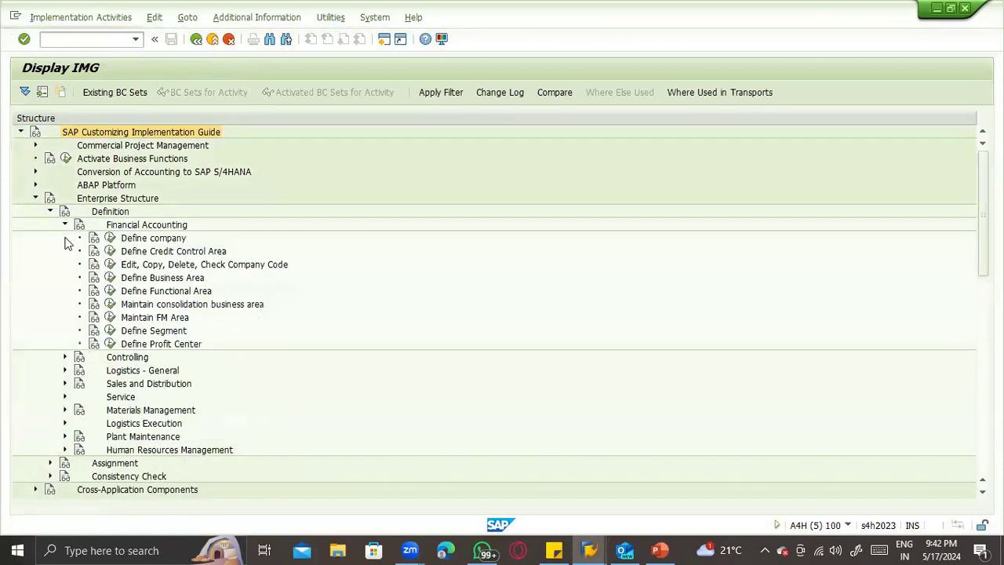
left_click(111, 264)
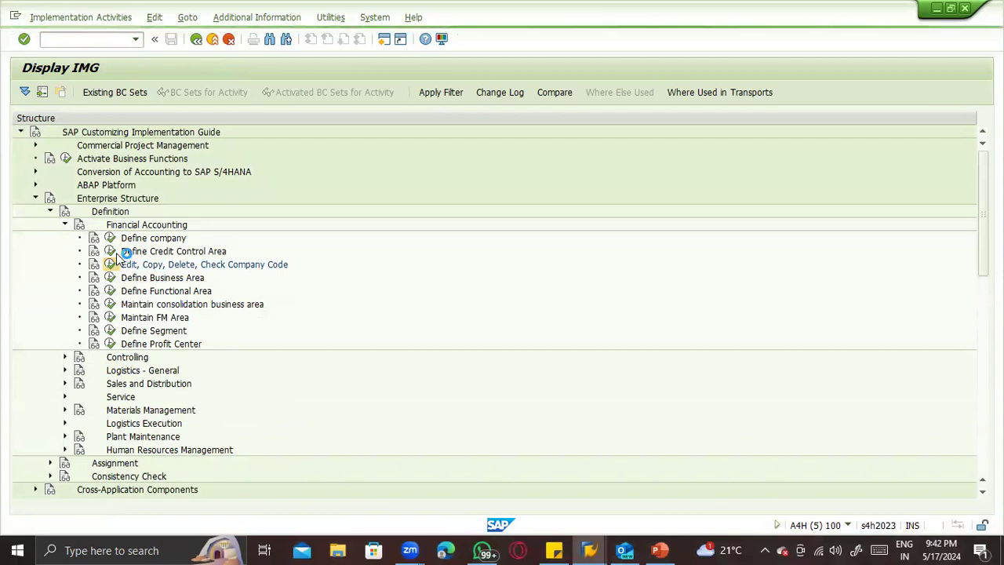
- Open the company code data for editing and display the details of company code ZTST
double_click(116, 188)
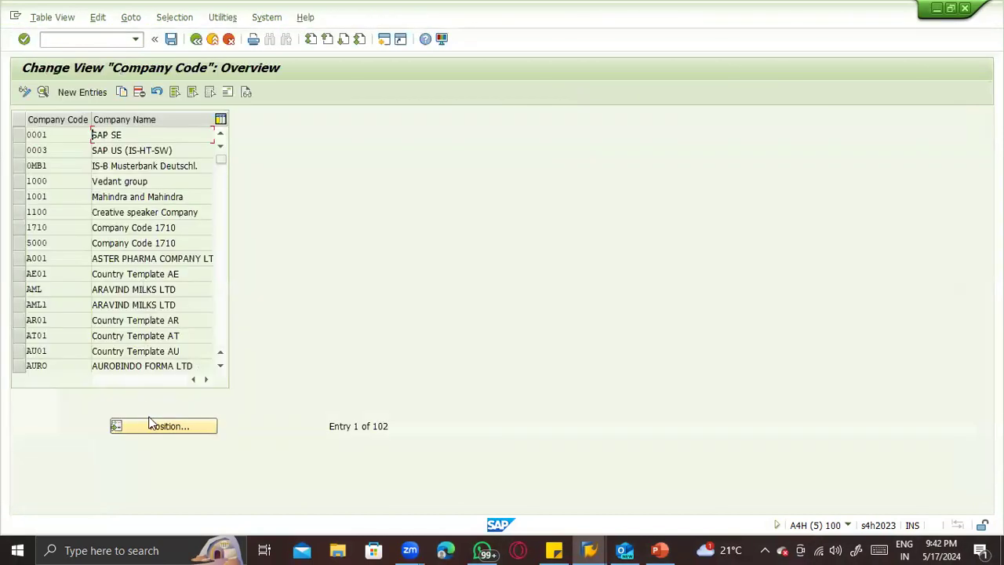
left_click(152, 430)
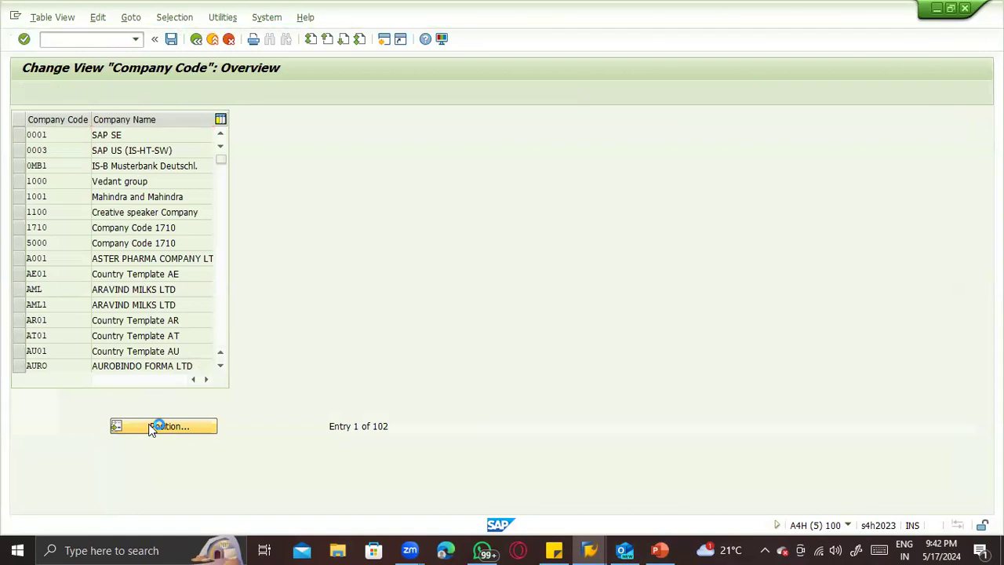
type("ztst")
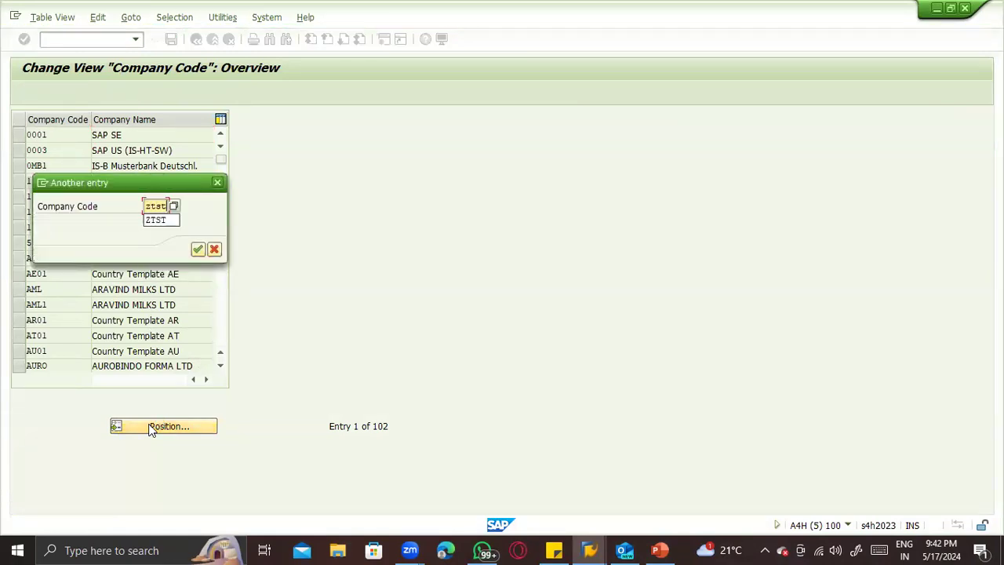
key("Return")
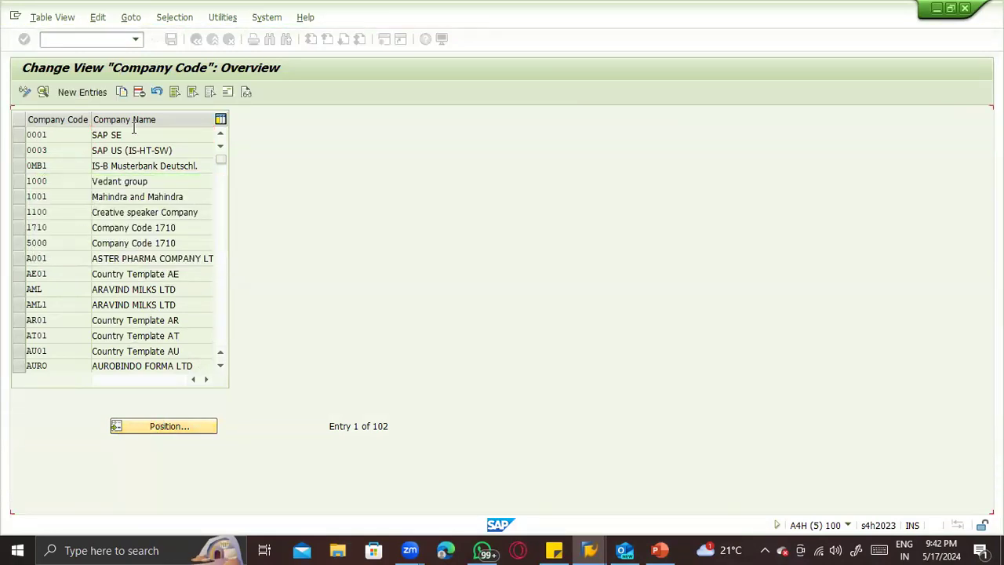
double_click(131, 135)
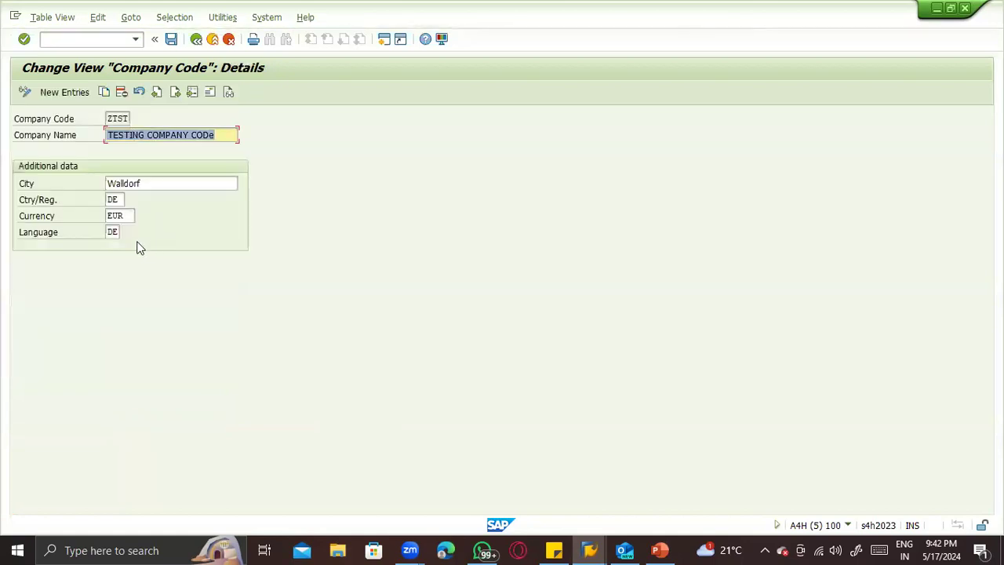
- Set the currency of company code ZTST to USD and save the change in the proposed customizing request
left_click(124, 216)
type("USD")
key("Return")
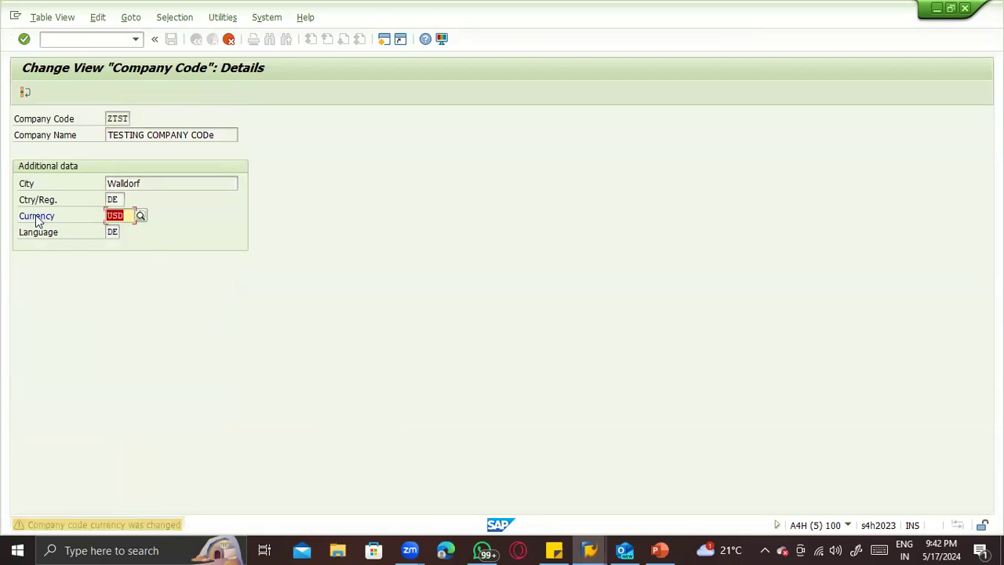
key("Return")
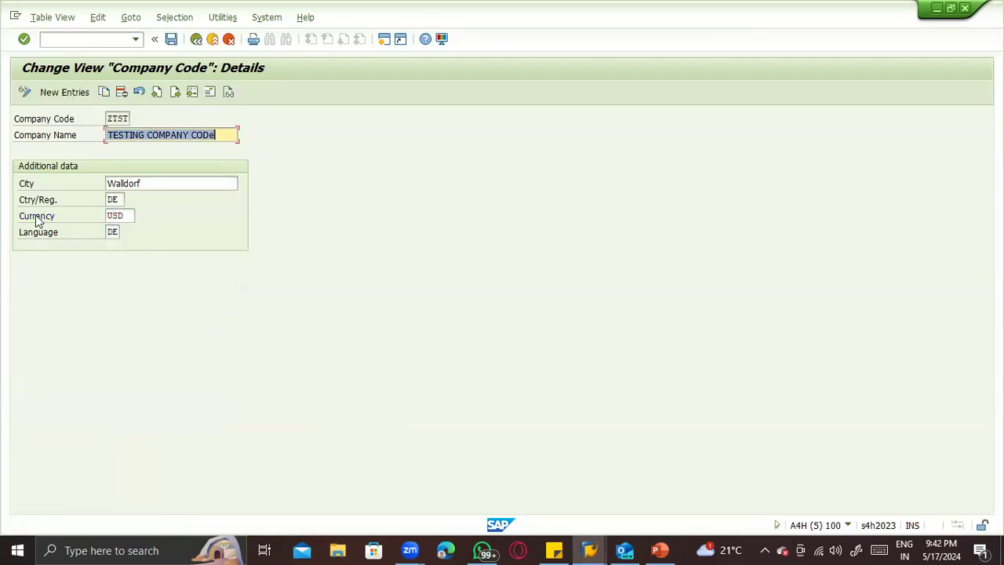
key("ctrl+s")
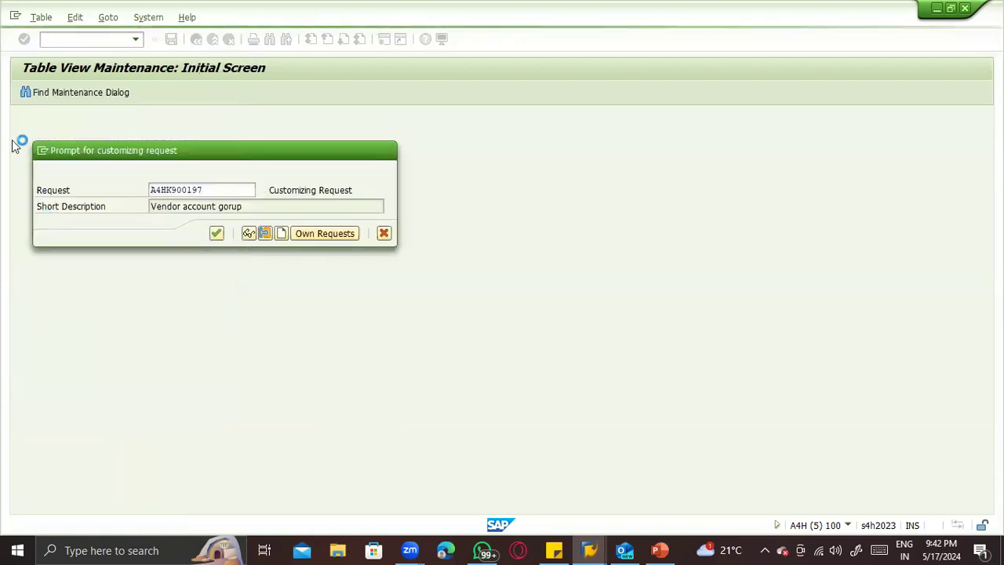
key("Return")
- Leave the company code view, return to the 561 goods receipt and enter material 72
left_click(66, 42)
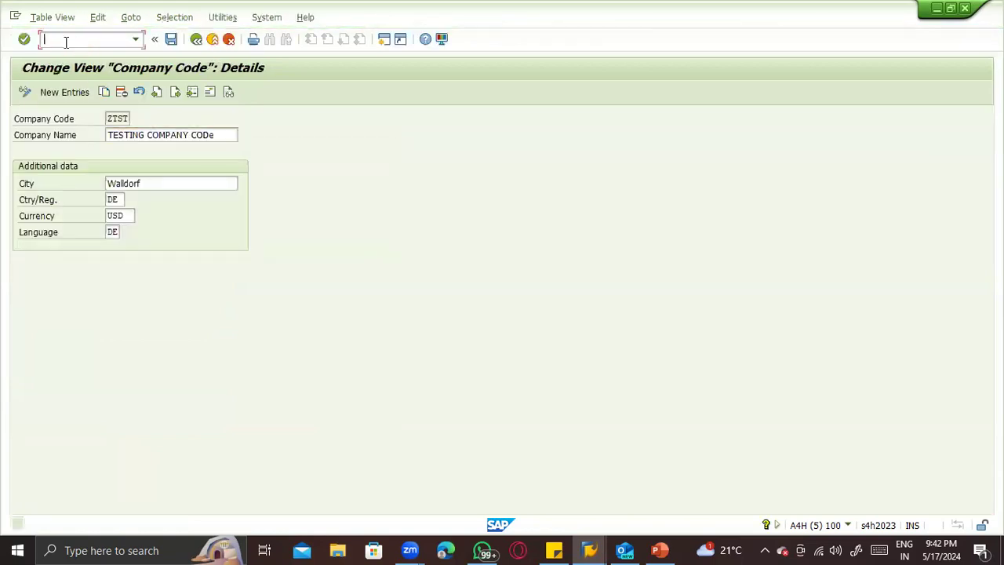
type("/nmigo")
key("Return")
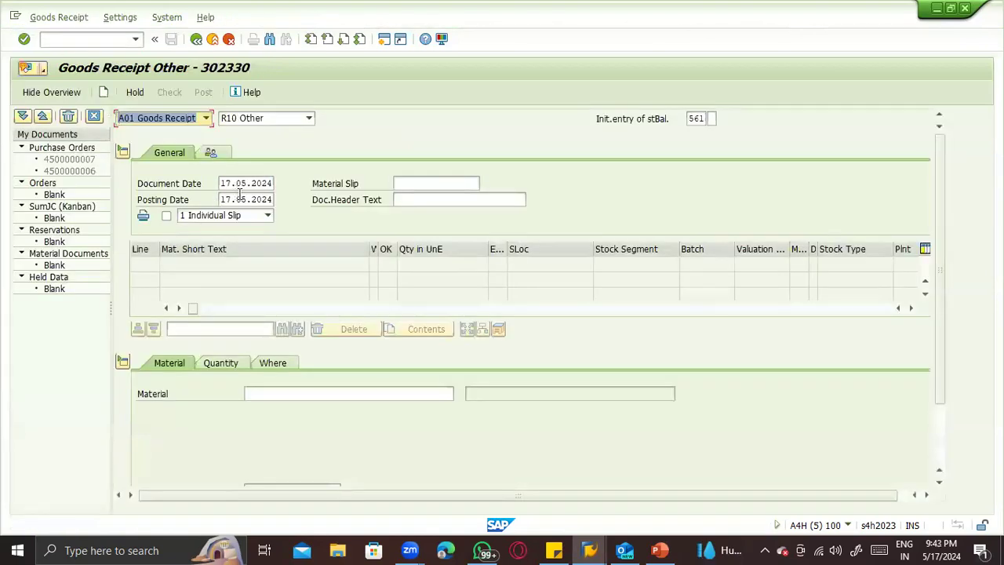
left_click(261, 393)
type("59")
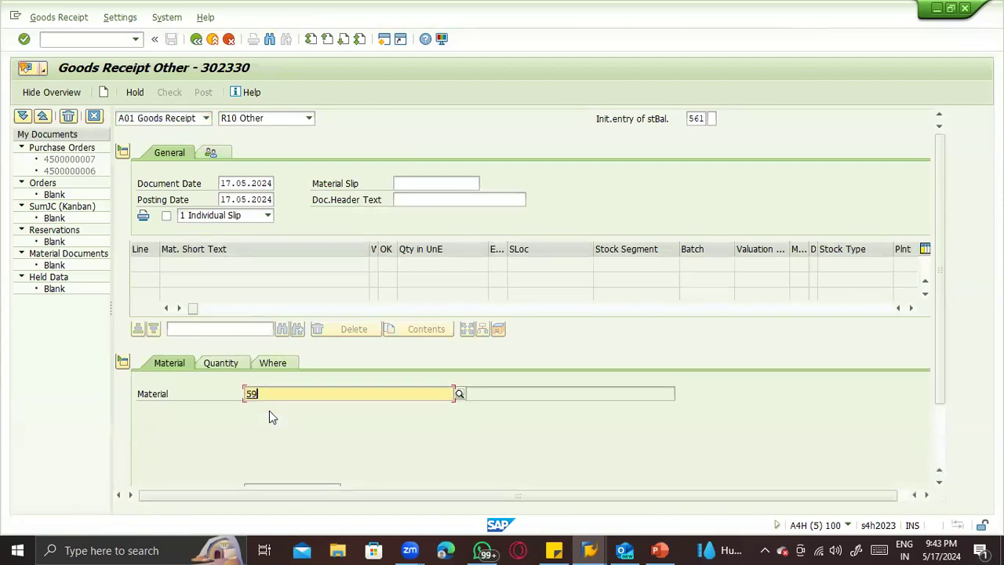
key("BackSpace")
key("BackSpace")
left_click(267, 392)
left_click(268, 392)
type("72")
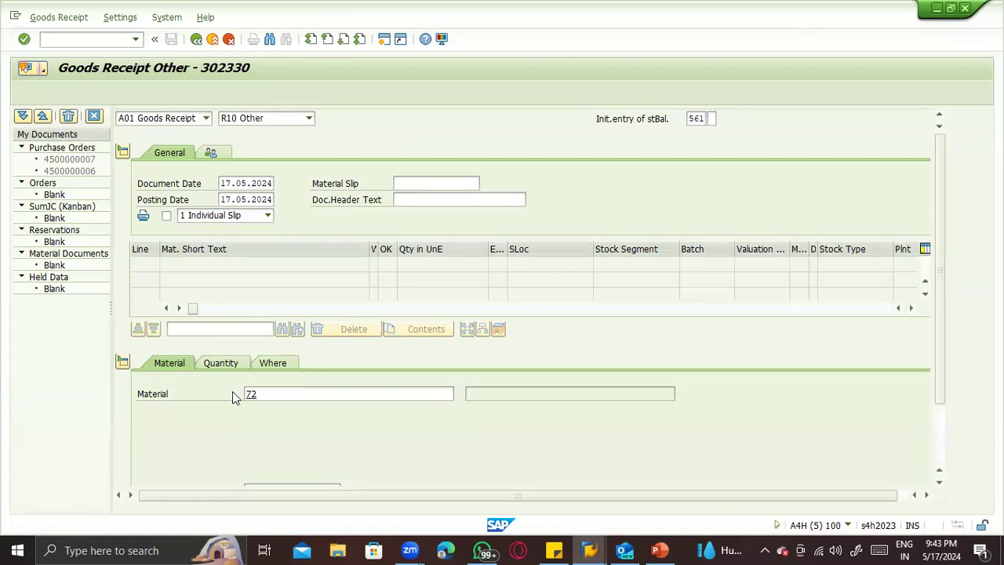
key("Return")
- Enter a quantity of 100 and an external amount in local currency of 100000 for the item
left_click(216, 362)
left_click(271, 404)
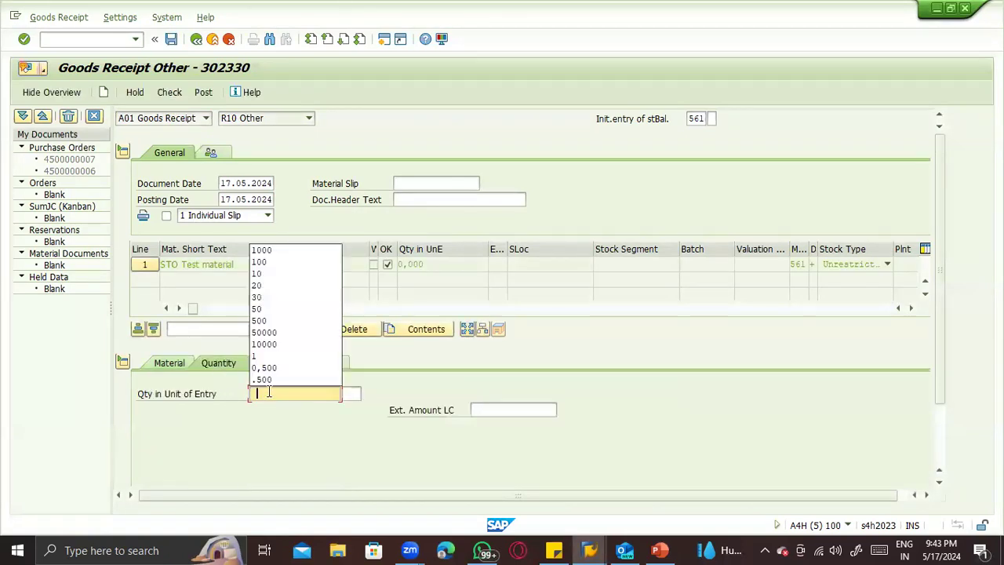
left_click(279, 262)
left_click(488, 416)
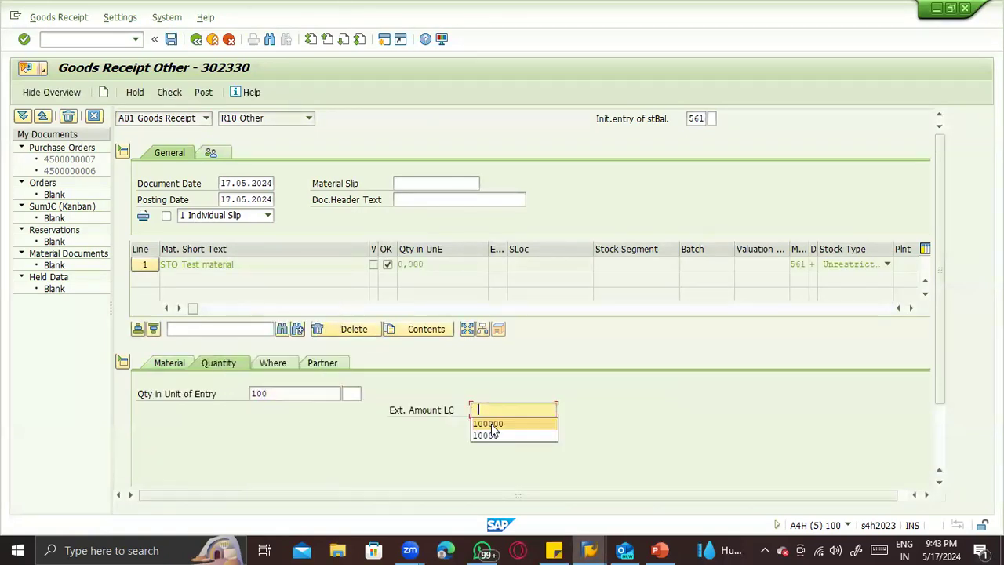
left_click(490, 421)
key("Return")
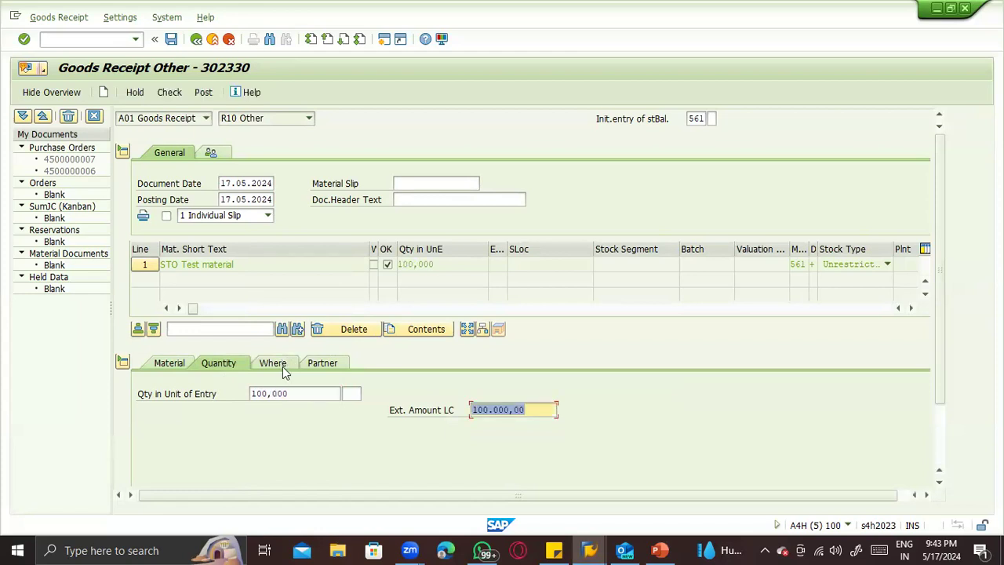
- Assign plant ZTS1 and storage location ZTS1 to the item, check the goods receipt and close the log
left_click(284, 366)
left_click(285, 426)
left_click(285, 440)
left_click(287, 443)
left_click(291, 456)
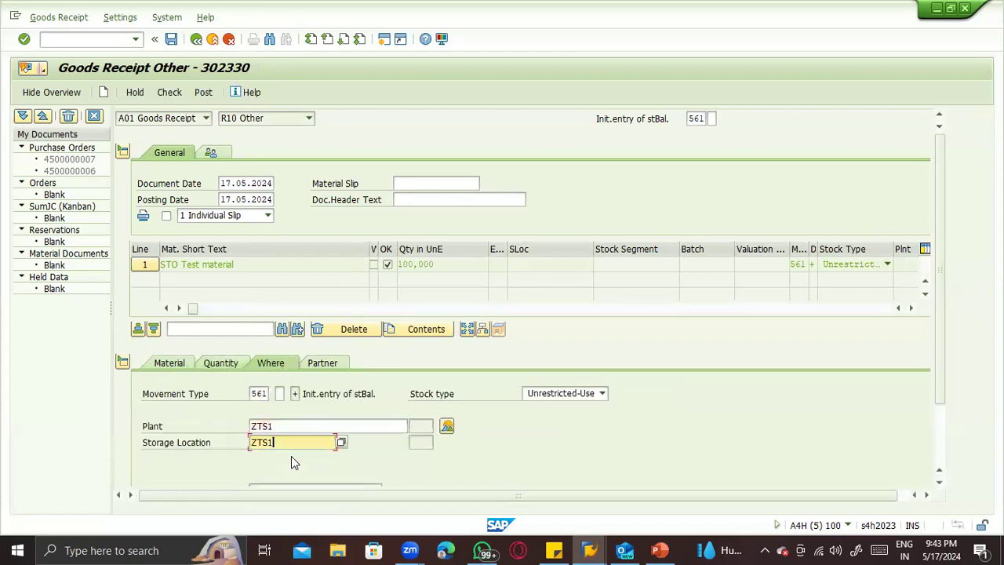
left_click(178, 93)
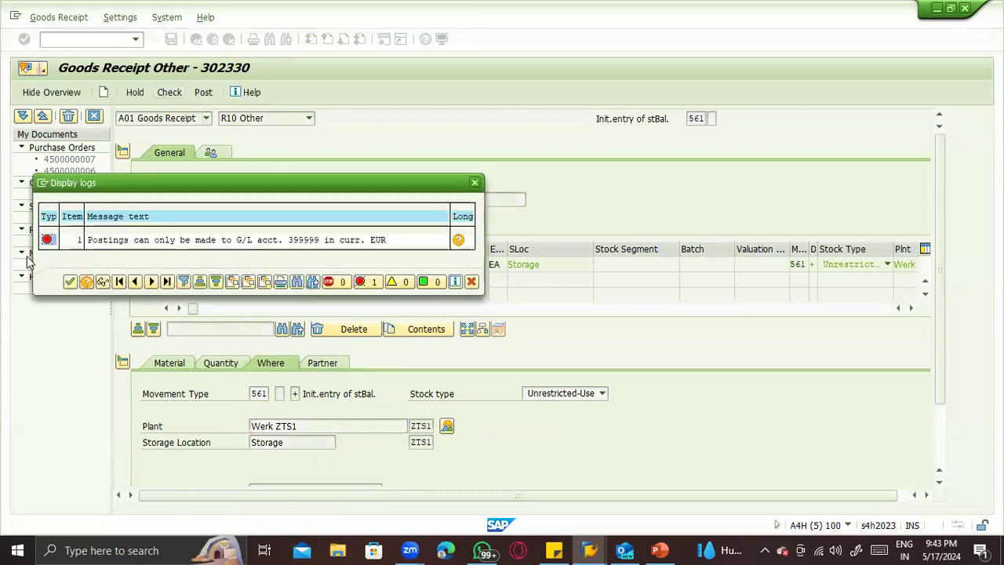
left_click(68, 282)
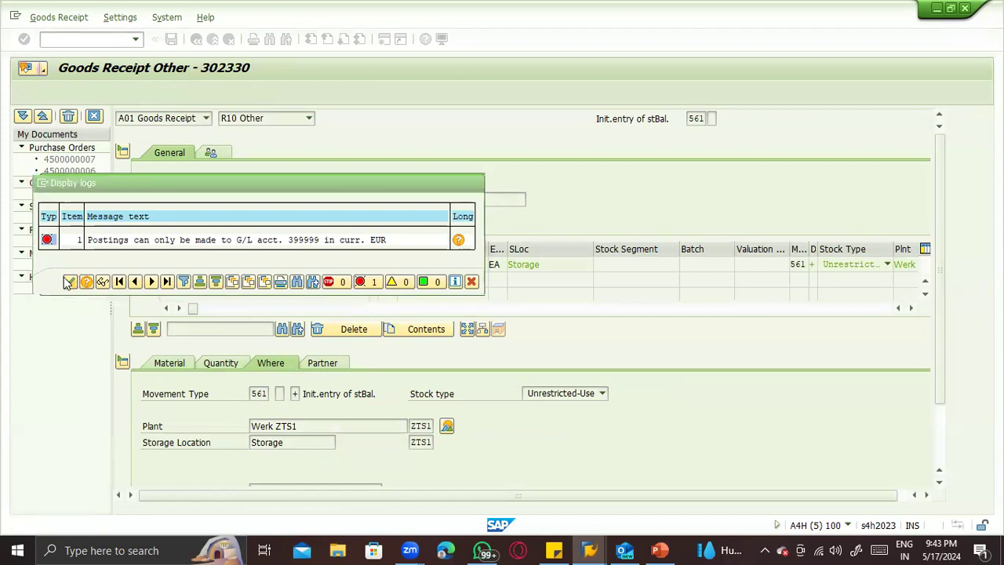
- Enter the vendor BP Testing ZTST as the item's partner and check the goods receipt again
left_click(322, 364)
left_click(304, 390)
left_click(274, 405)
key("Return")
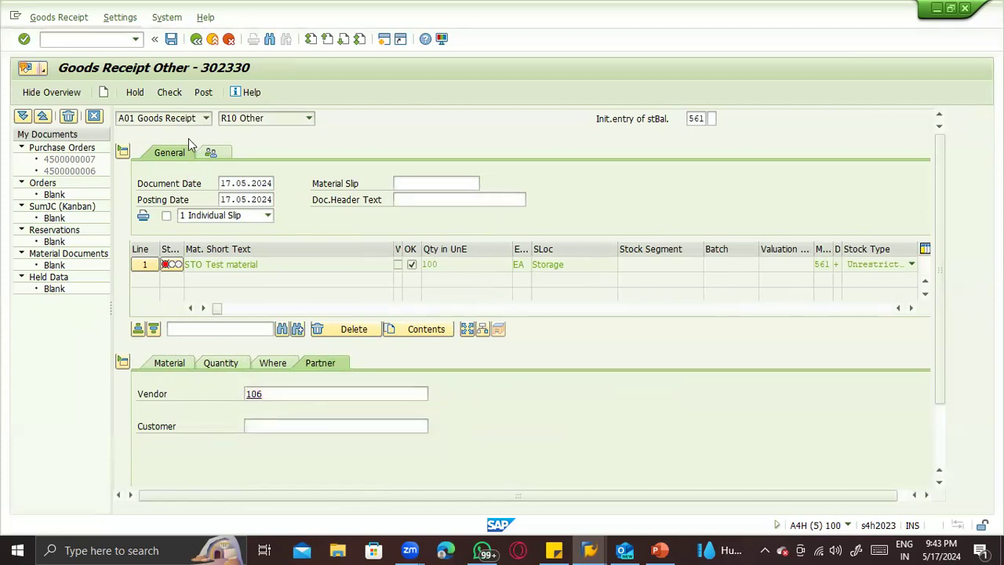
left_click(173, 92)
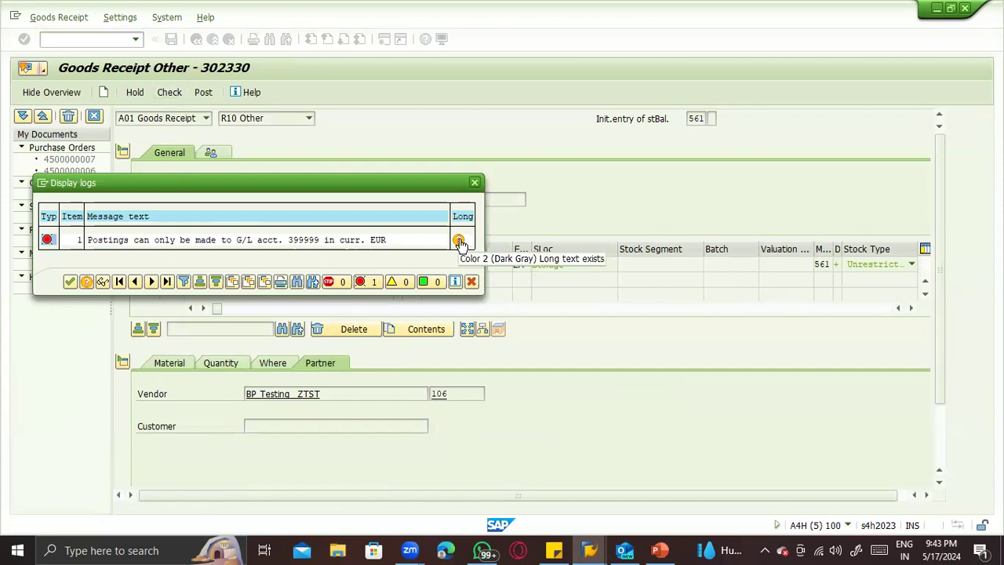
- Read the long text of the G/L account currency error, select the account number in it and close the log
left_click(458, 240)
left_click(459, 240)
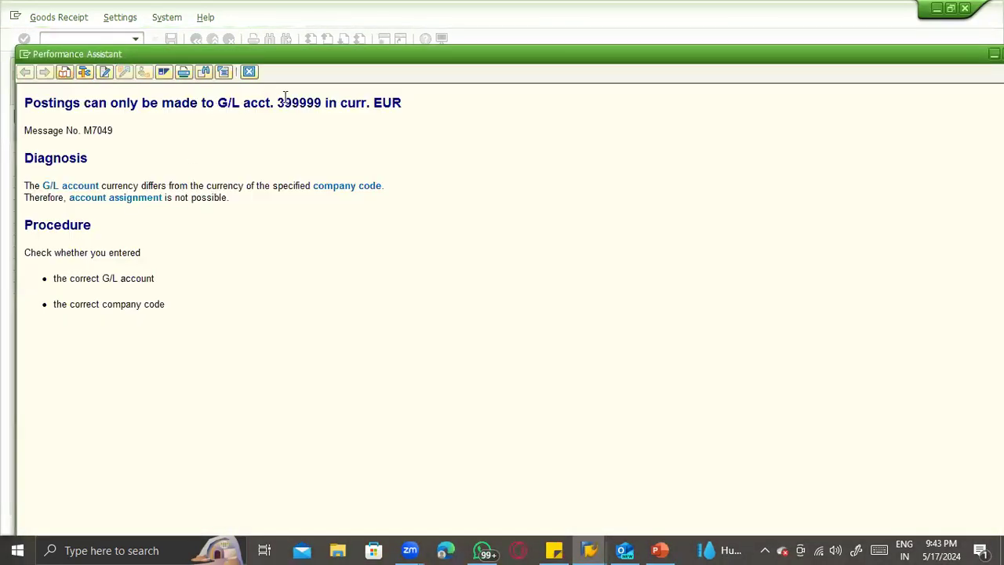
double_click(285, 103)
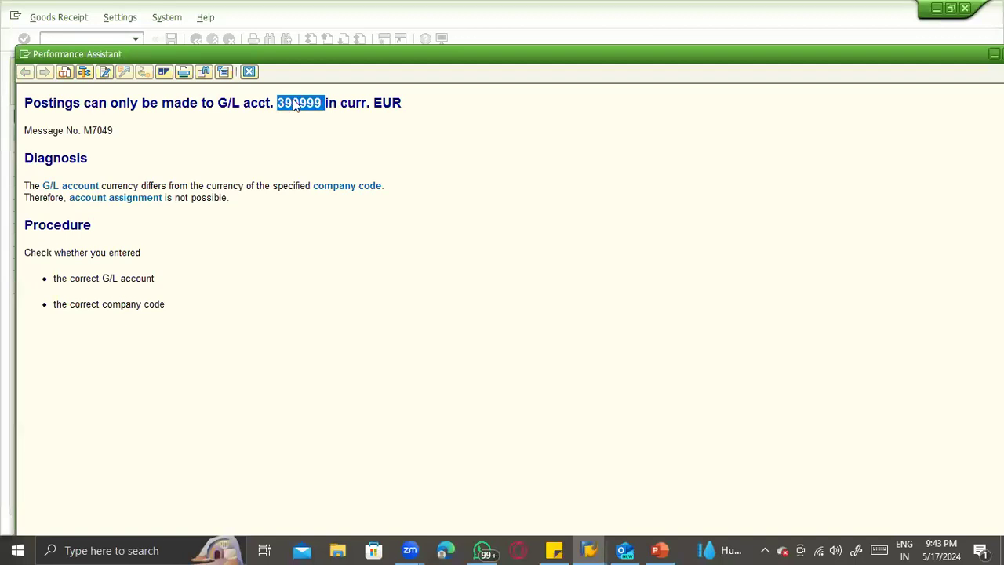
key("Escape")
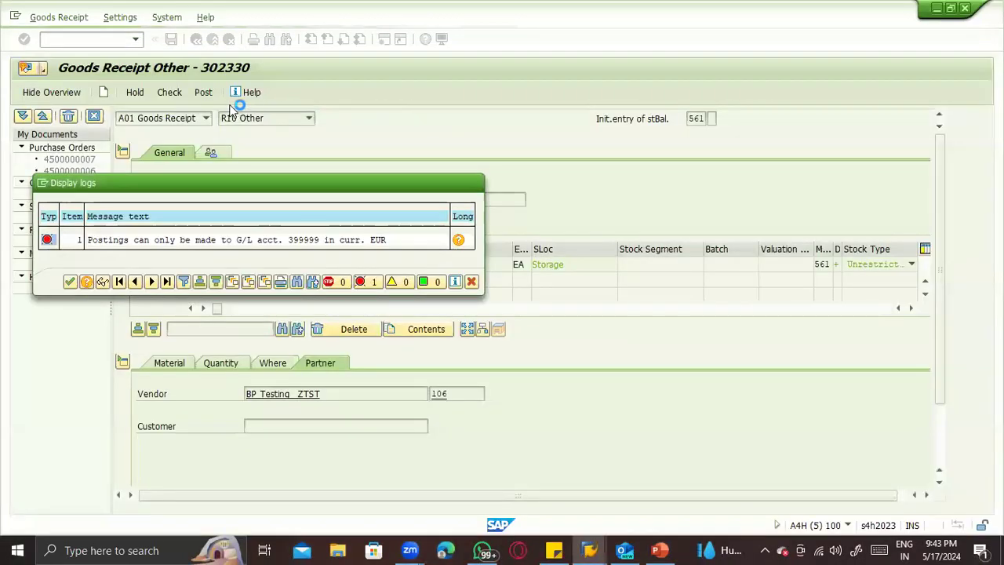
key("Escape")
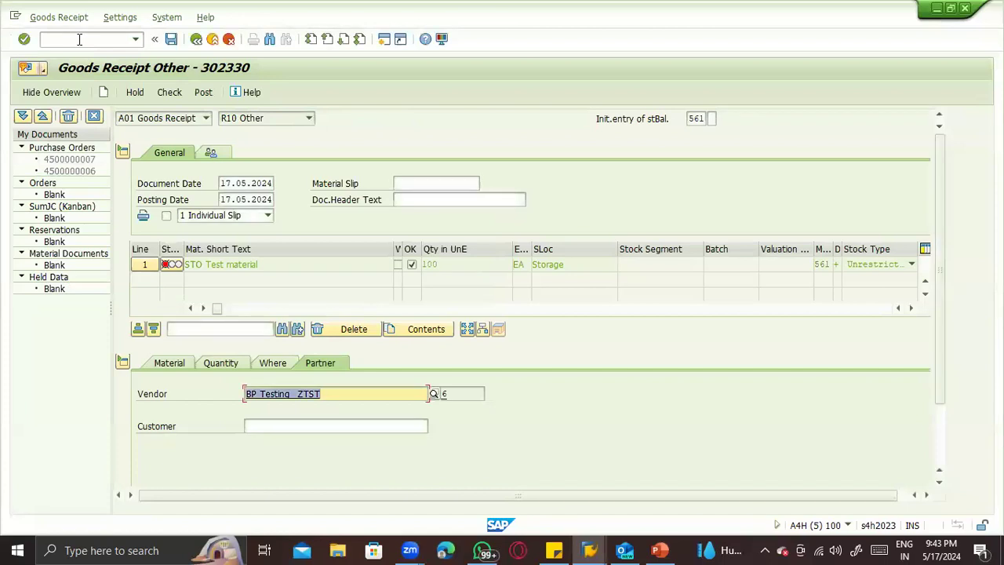
- Leave the goods receipt and open the control data of G/L account 399999 in company code ZTST
left_click(79, 38)
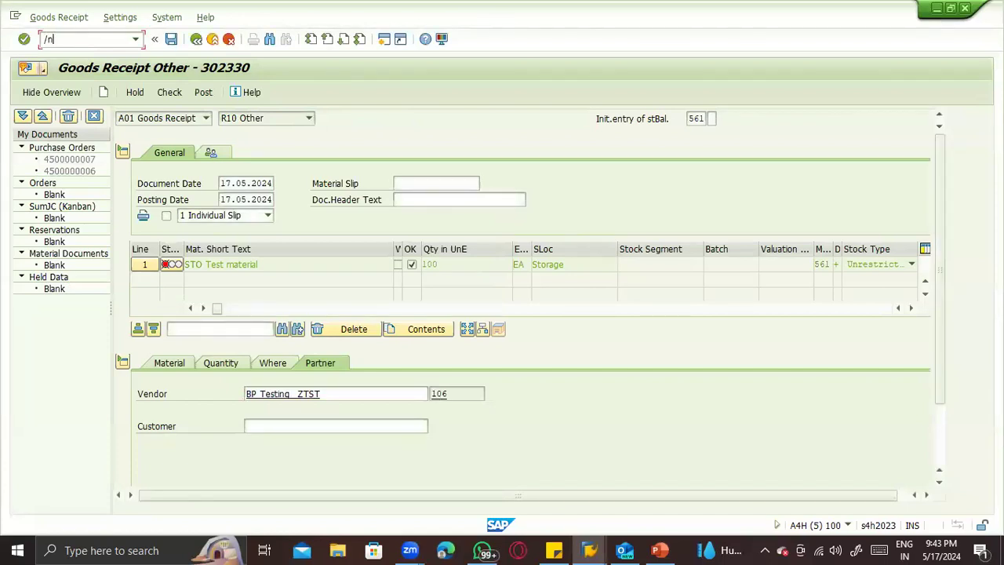
key("Return")
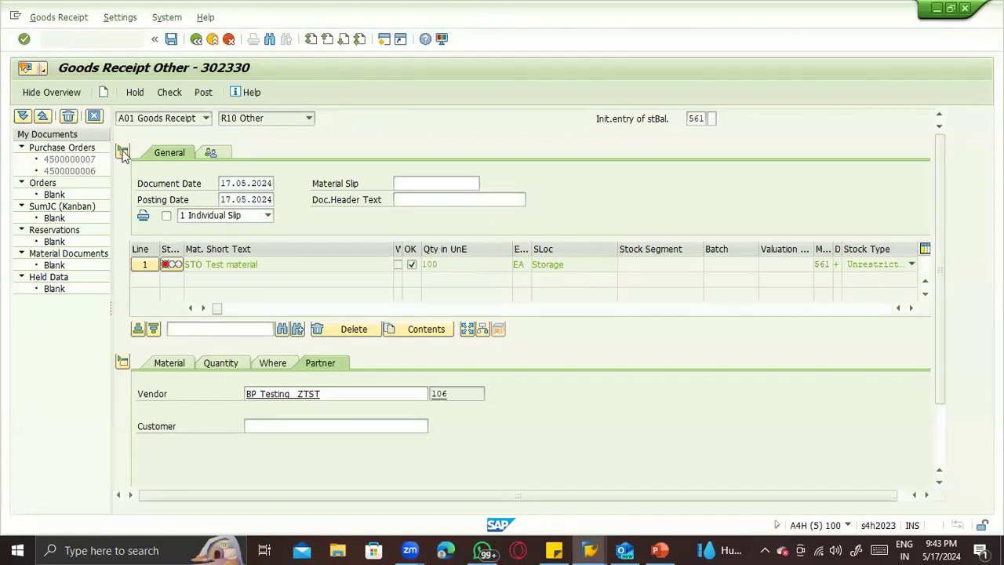
type("399999")
key("Return")
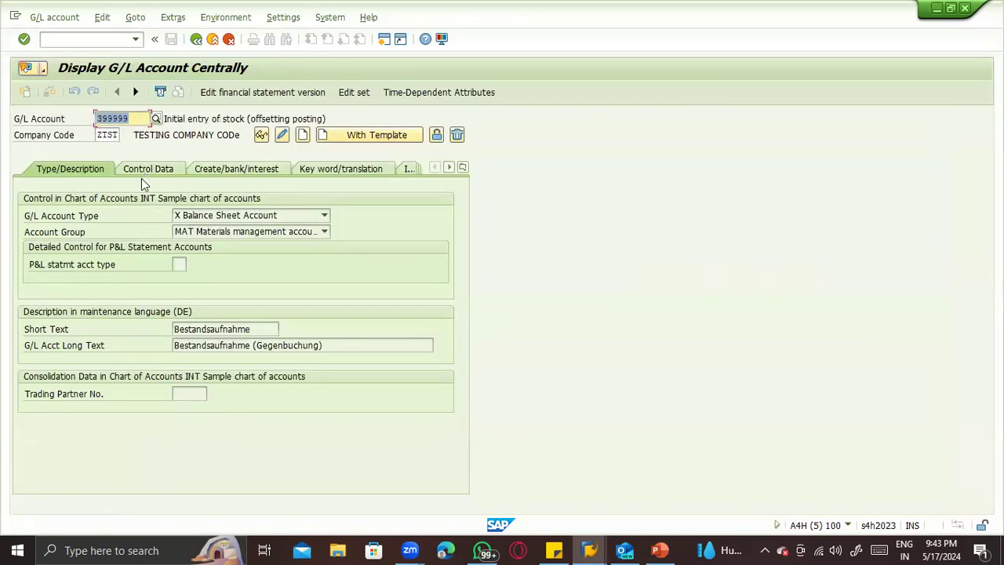
left_click(138, 170)
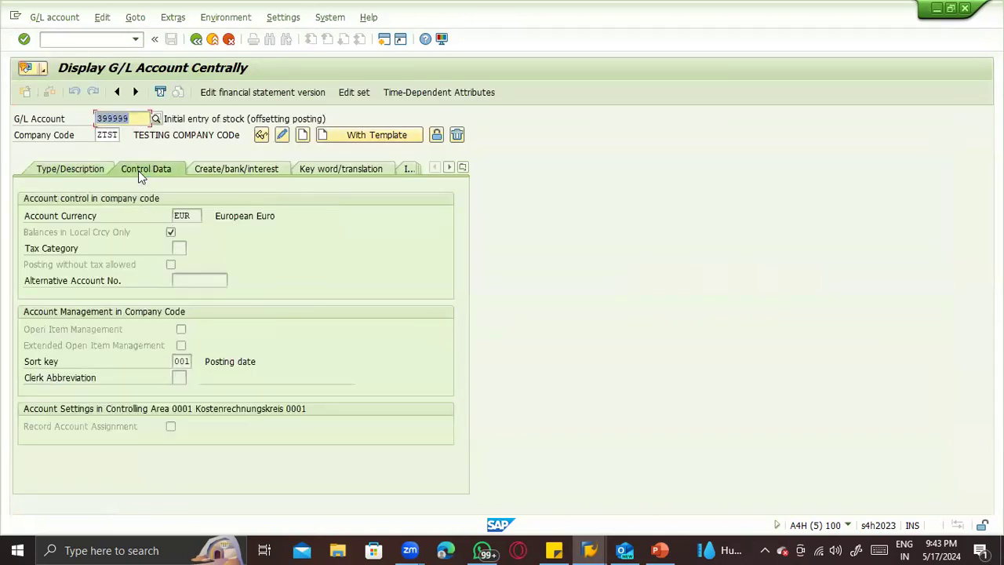
- Switch the G/L account to change mode and set its account currency to USD
left_click(195, 216)
key("BackSpace")
key("BackSpace")
key("BackSpace")
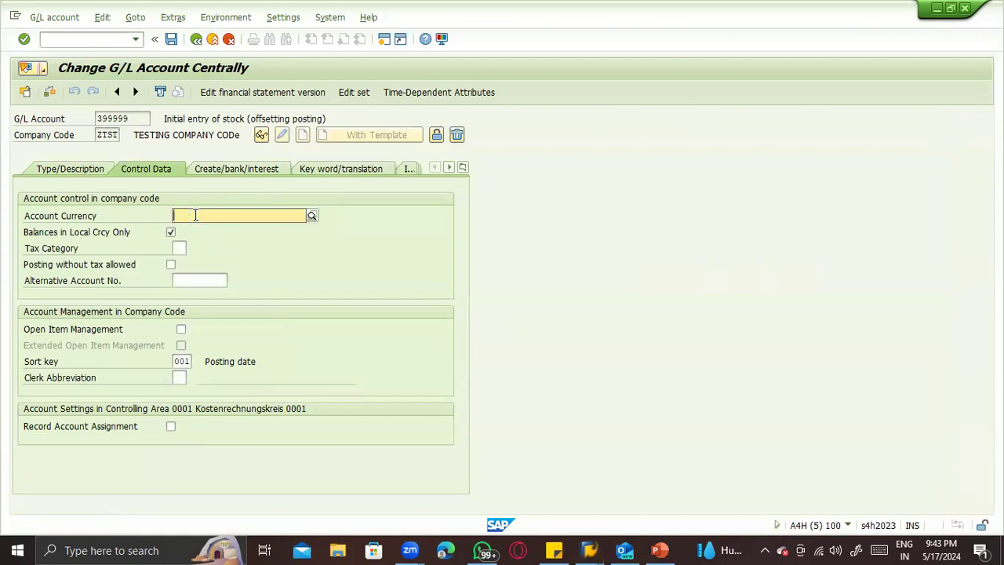
left_click(195, 216)
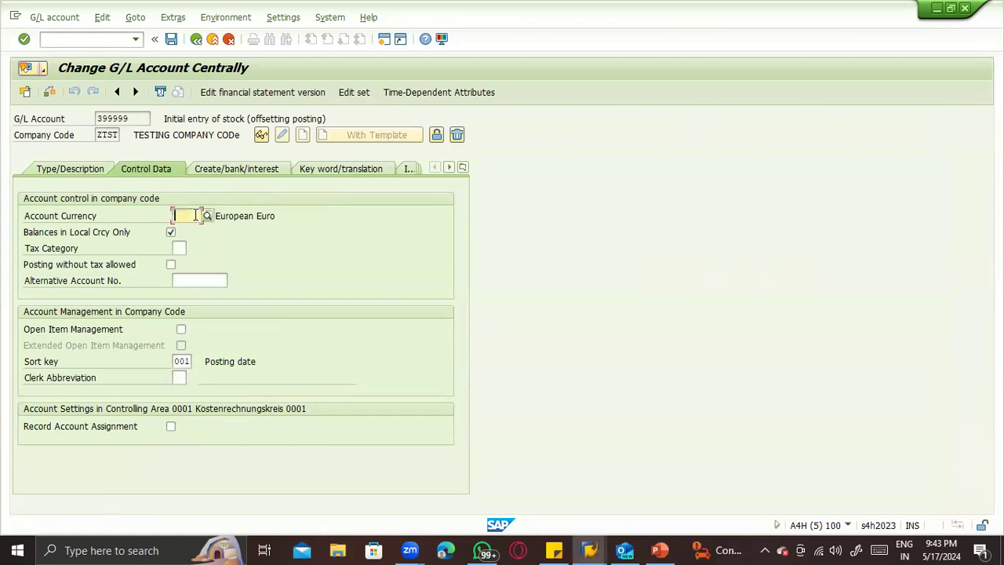
type("USD")
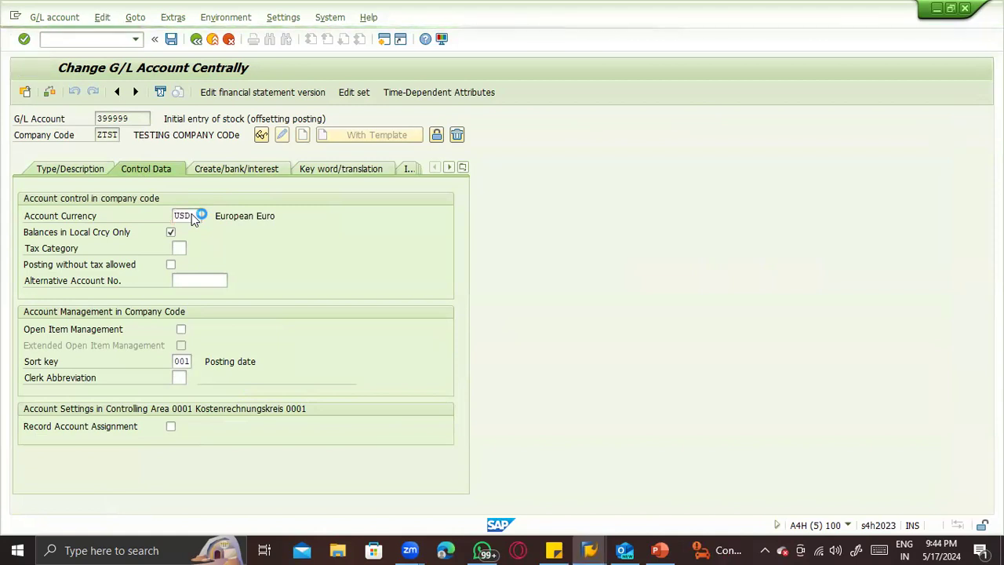
key("Return")
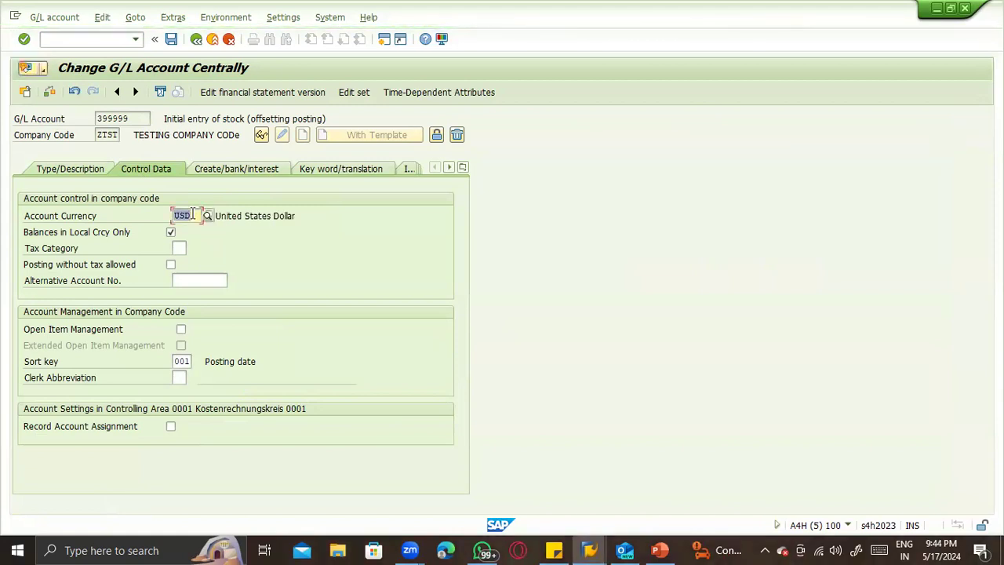
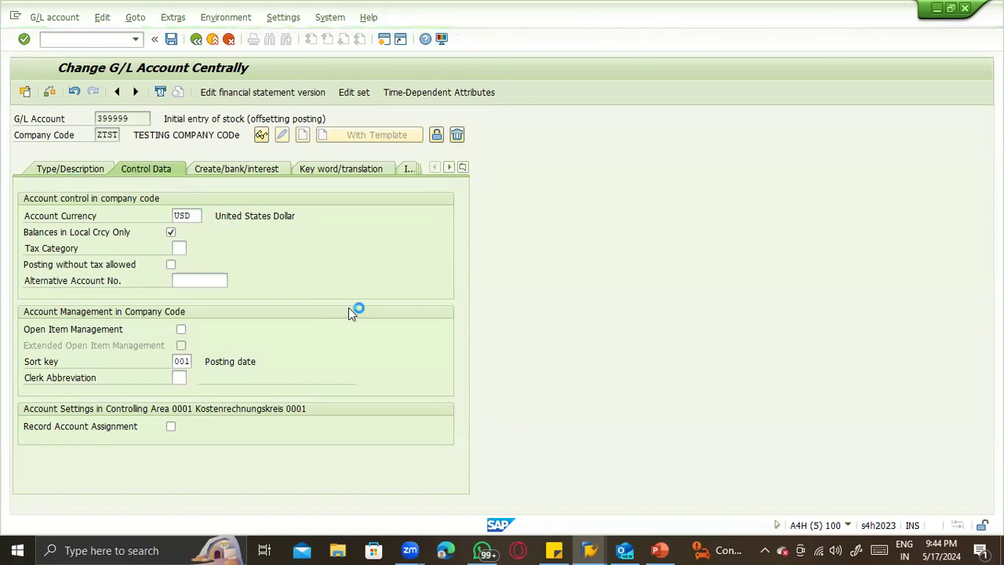
- Switch to the MIGO transaction and enter material 72 as the goods receipt item
left_click(53, 42)
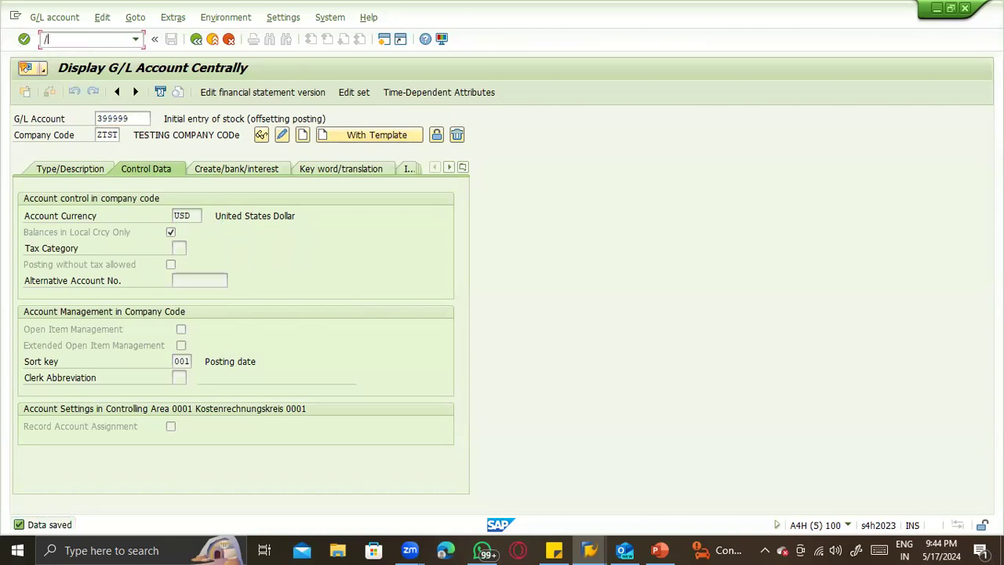
type("/nmigo")
key("Return")
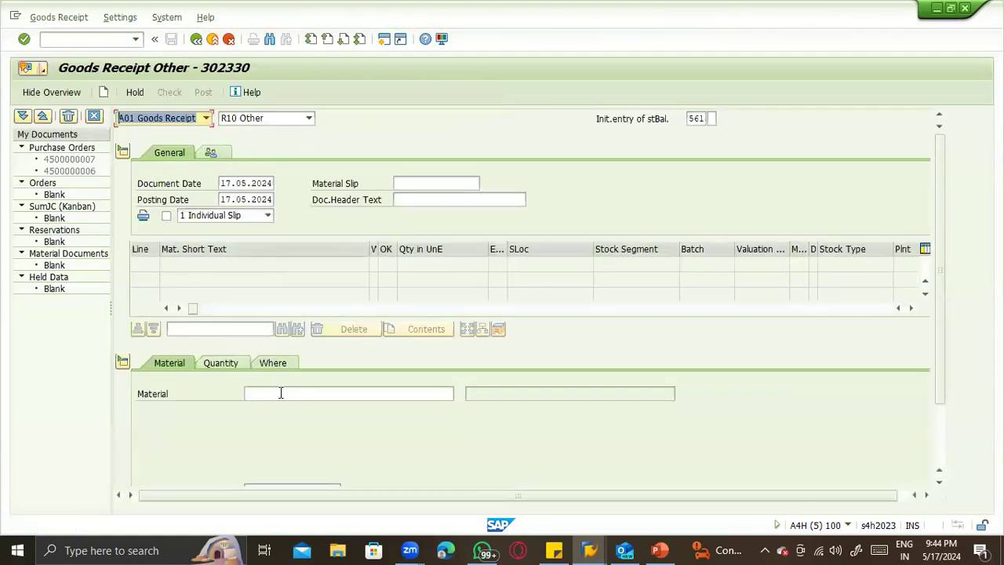
left_click(278, 392)
left_click(287, 407)
key("Return")
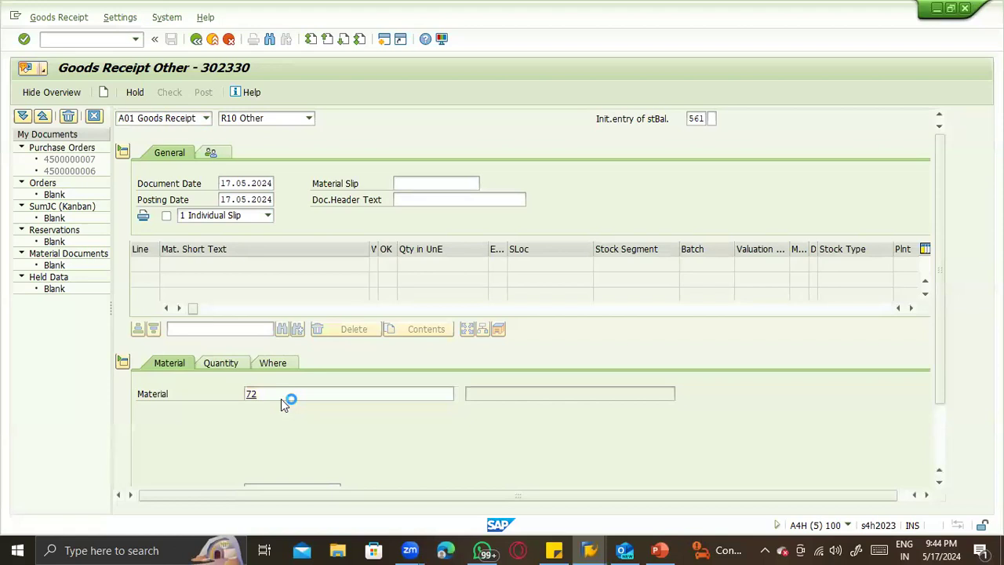
- Set the item's quantity in unit of entry to 100 and its external amount in local currency to 100000
left_click(218, 362)
left_click(260, 399)
left_click(262, 393)
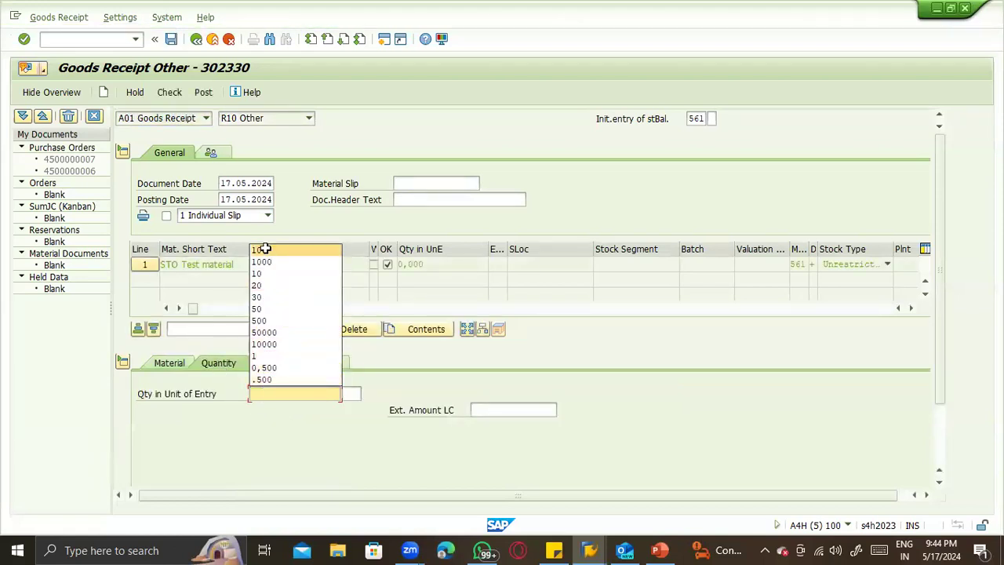
left_click(265, 251)
left_click(514, 411)
left_click(514, 424)
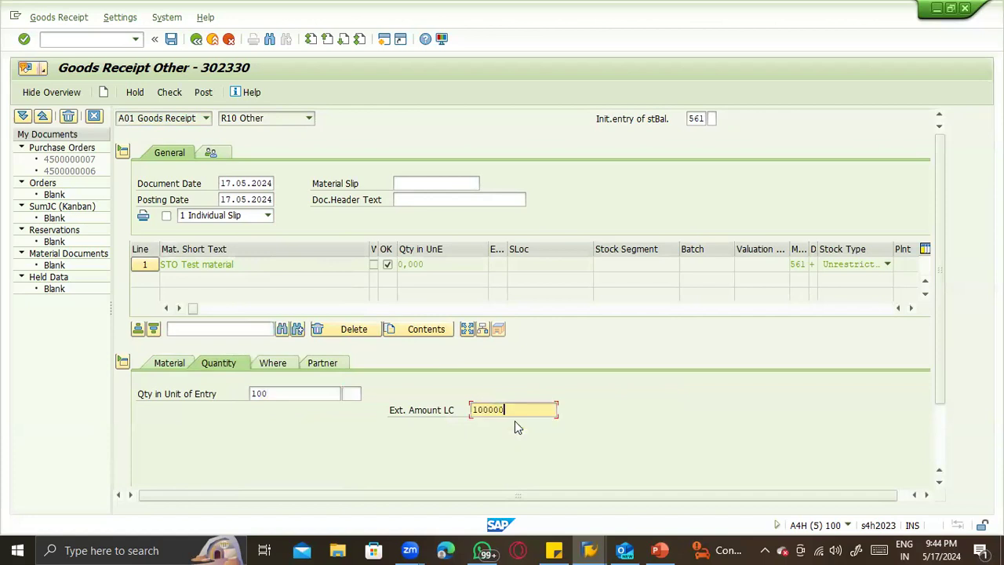
- Set the item's plant to ZTS1 and its storage location to Storage
left_click(290, 367)
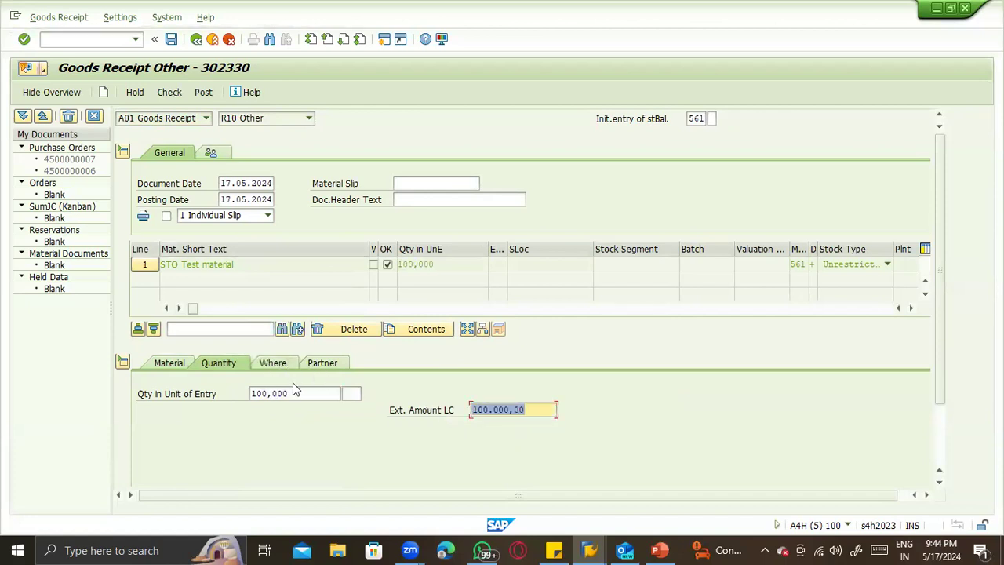
left_click(297, 426)
type("ZTS1")
left_click(291, 444)
left_click(291, 456)
key("Return")
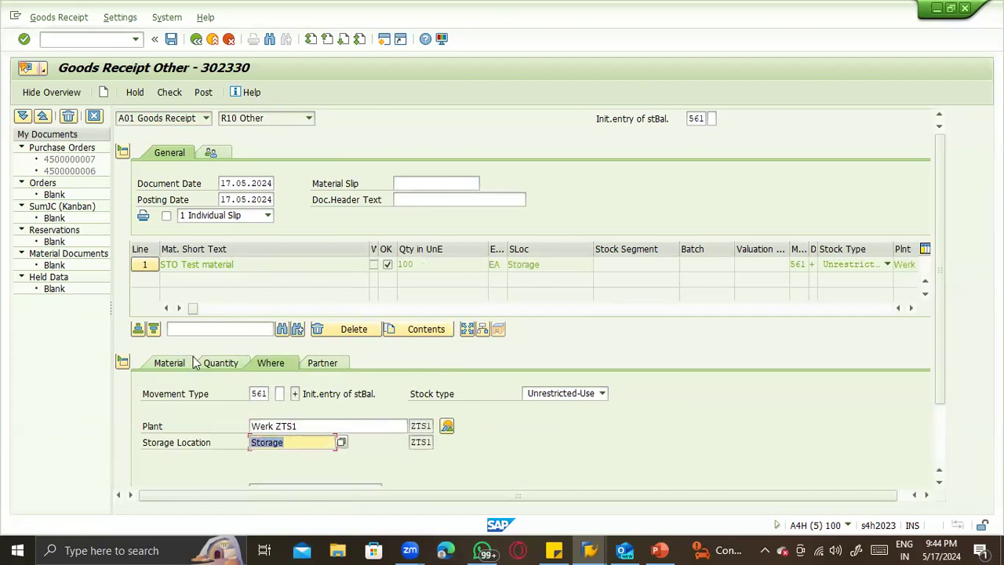
- Check the goods receipt, try to post it and display the long text of the logged error
left_click(169, 92)
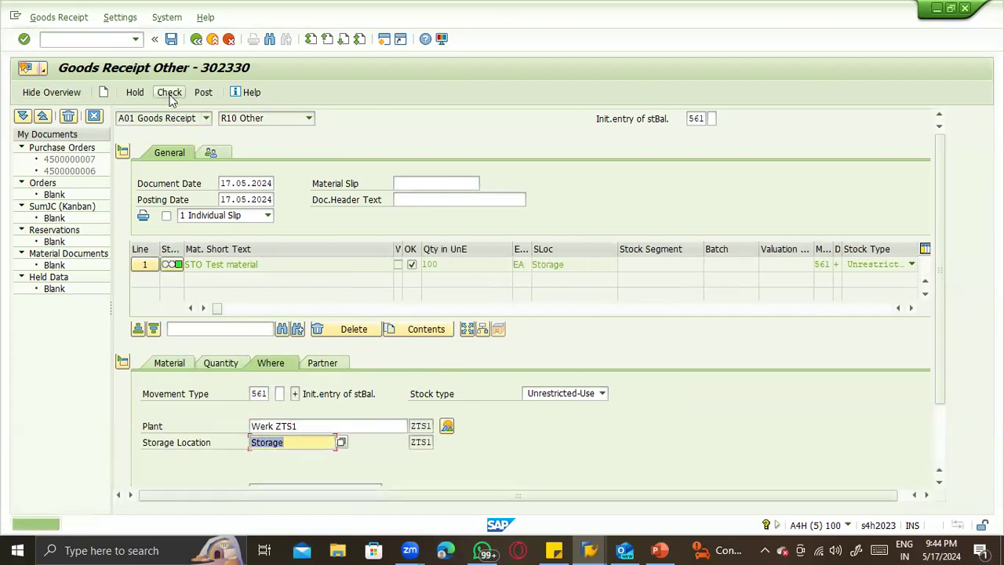
left_click(202, 93)
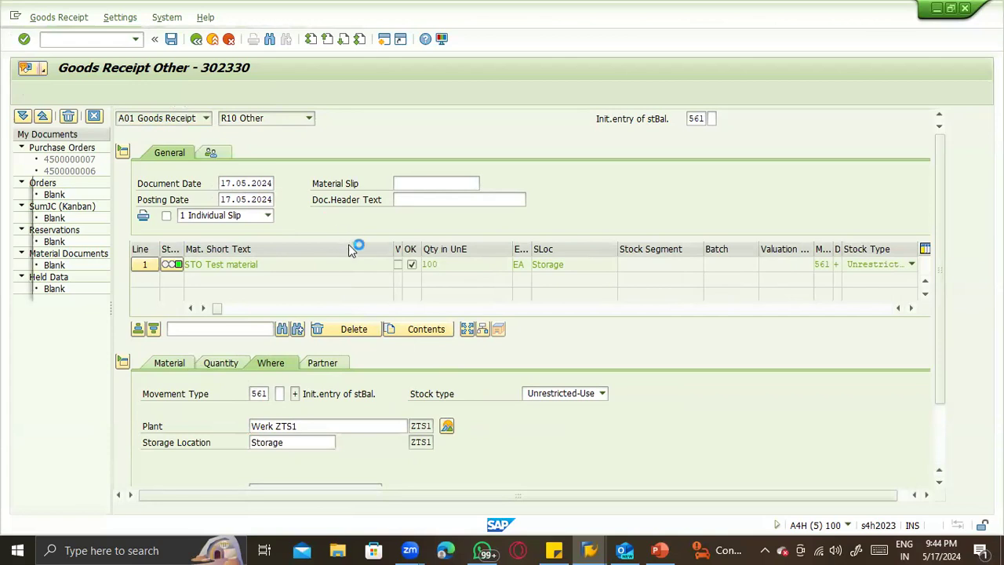
left_click(459, 240)
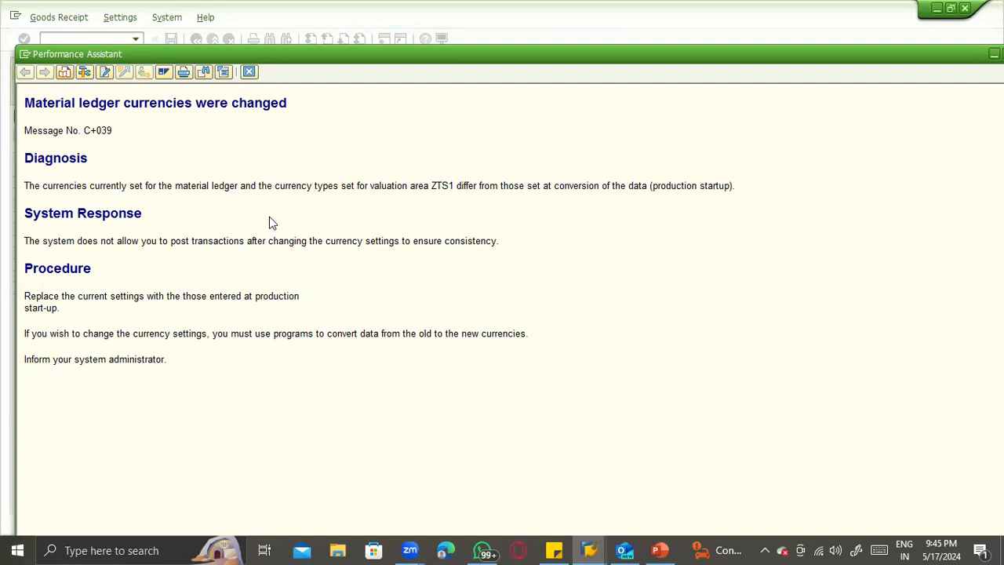
- Read the diagnosis on material ledger currencies for valuation area ZTS1, then close the long text and the log
left_click_drag(493, 186, 16, 186)
left_click(720, 186)
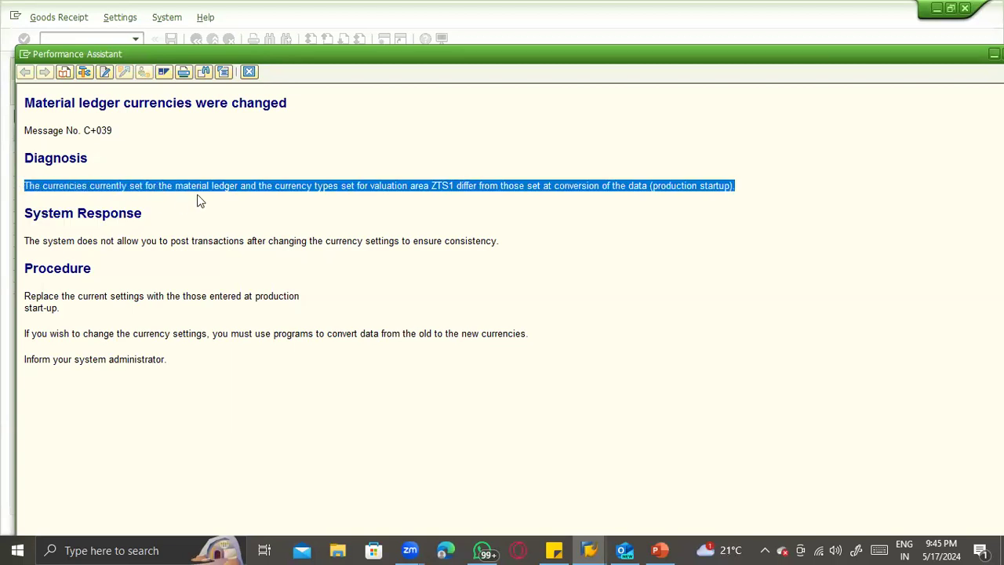
left_click(256, 182)
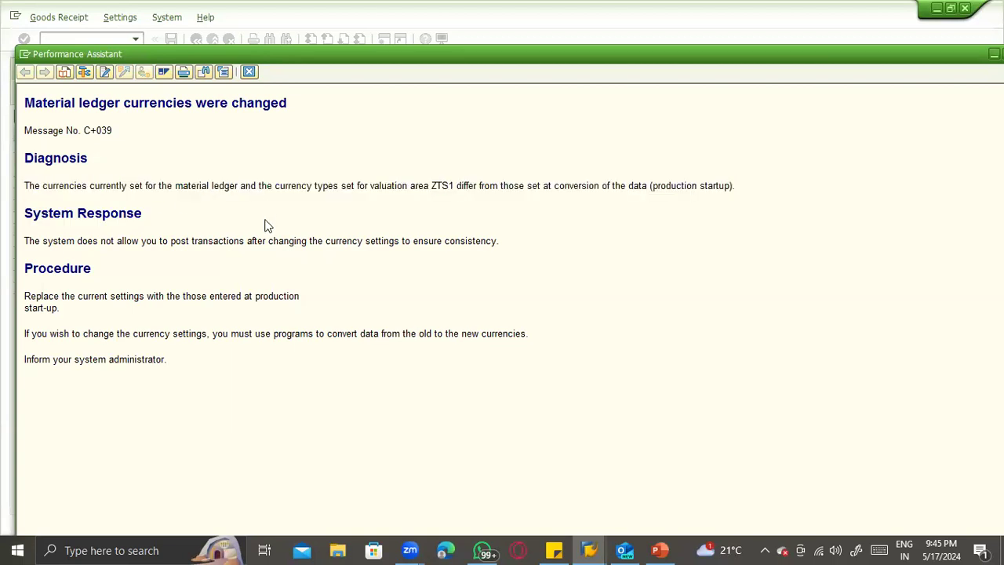
left_click(249, 71)
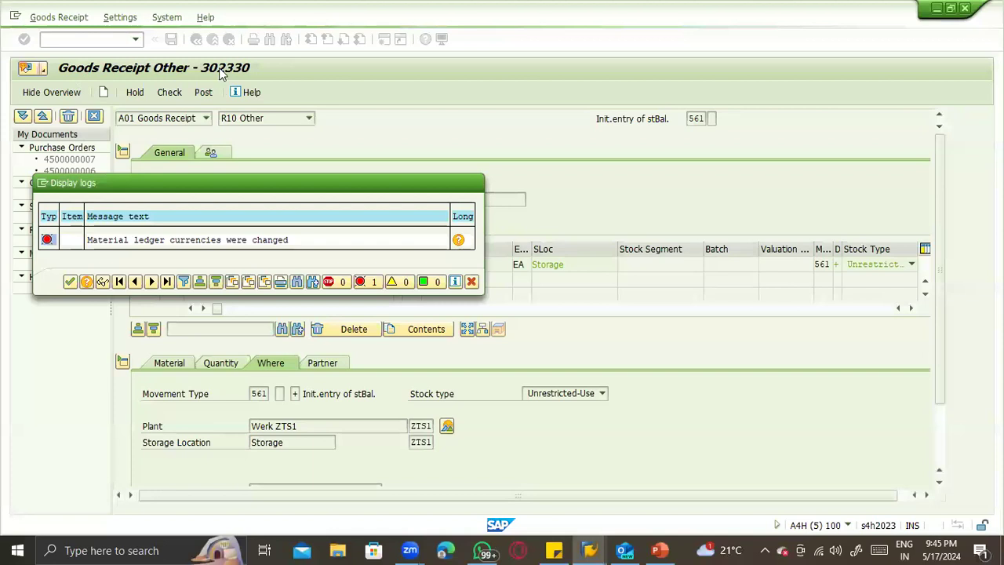
left_click(69, 281)
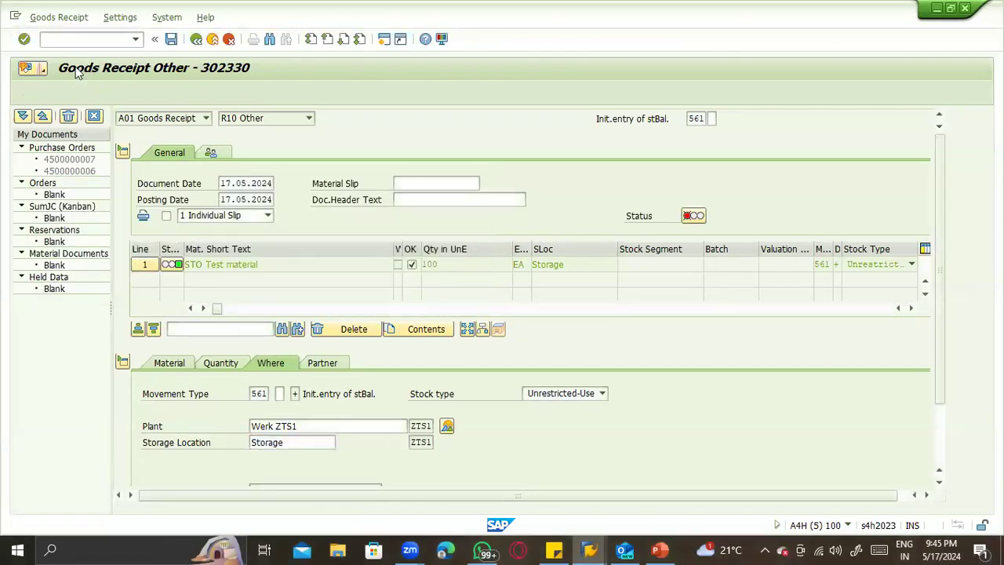
- Discard the goods receipt, return to the SAP Easy Access menu and expand its Accounting folder
left_click(103, 91)
left_click(258, 271)
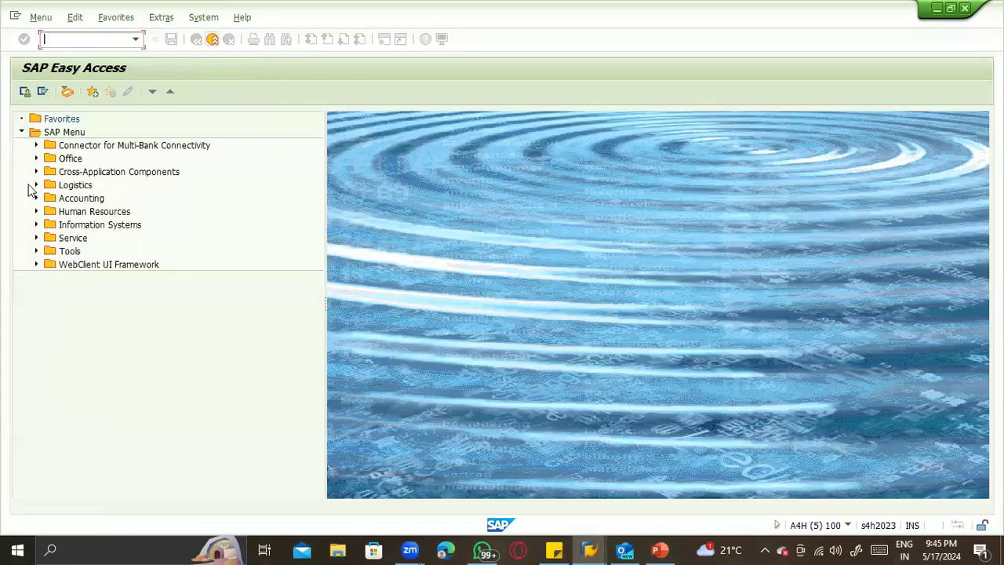
left_click(36, 186)
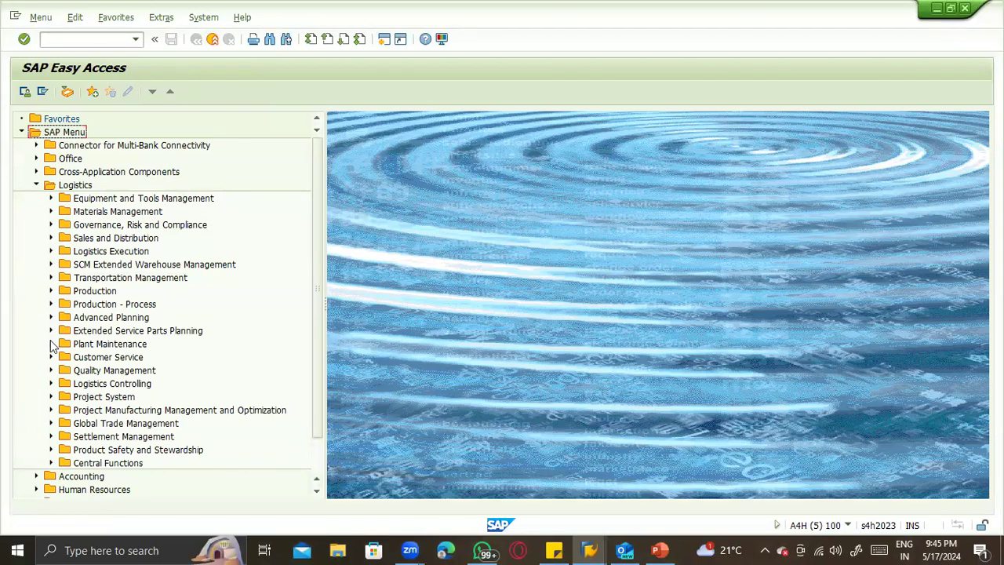
left_click(36, 185)
left_click(35, 199)
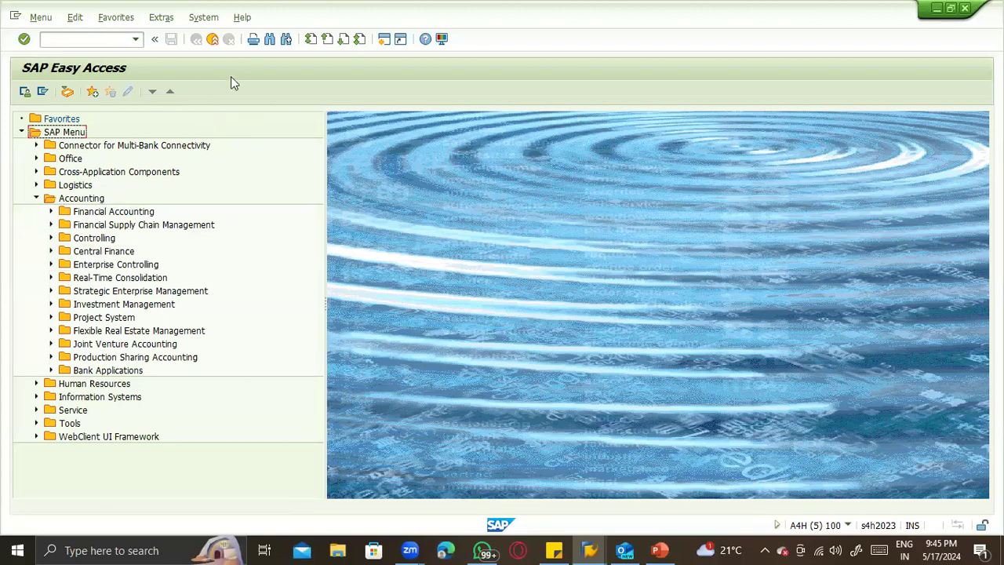
- Search the SAP menu tree for "material ledger"
key("ctrl+f")
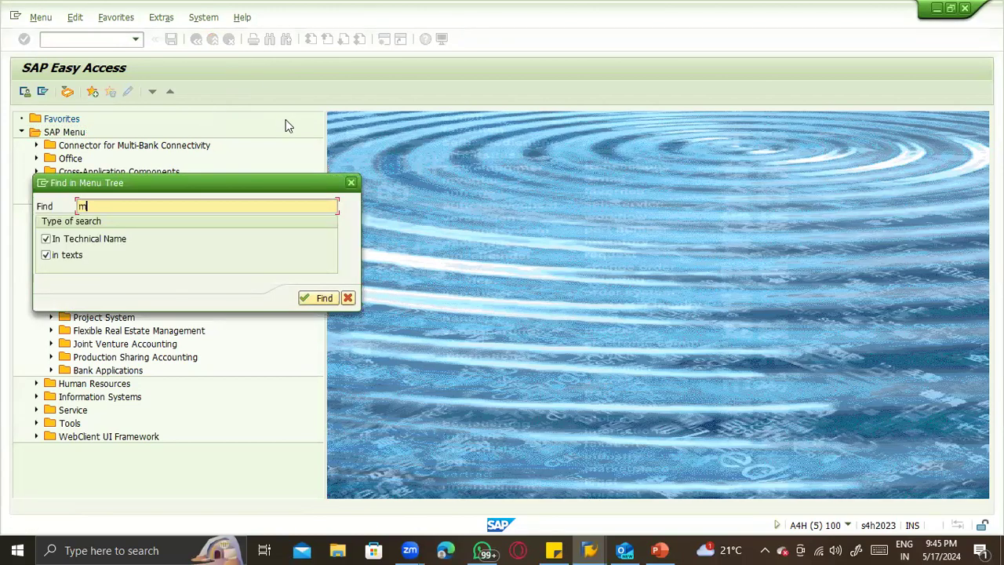
type("material ledger")
key("Return")
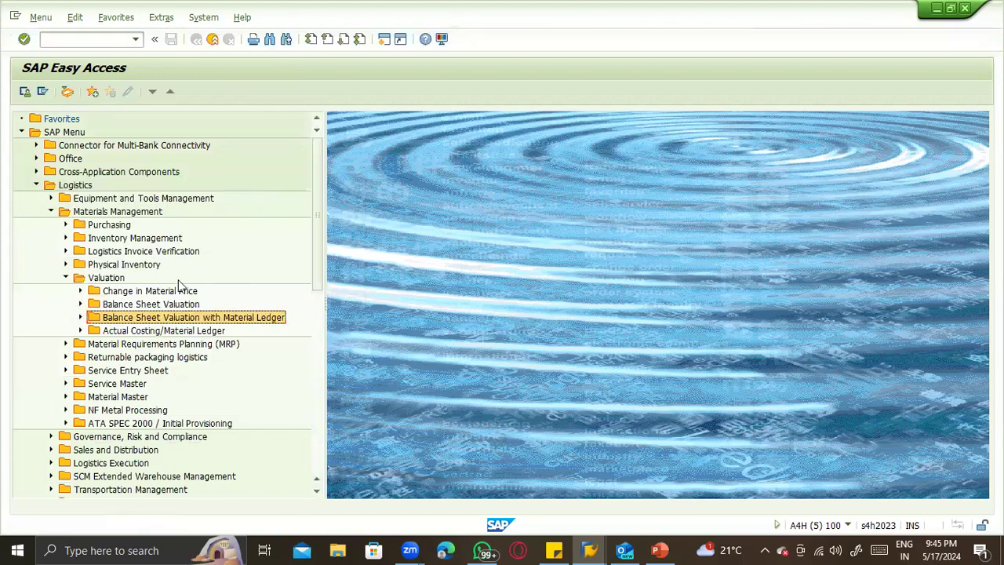
- Try to run Change Material Prices to Alternative Prices for company code ZTST, then return to the menu tree
left_click(79, 318)
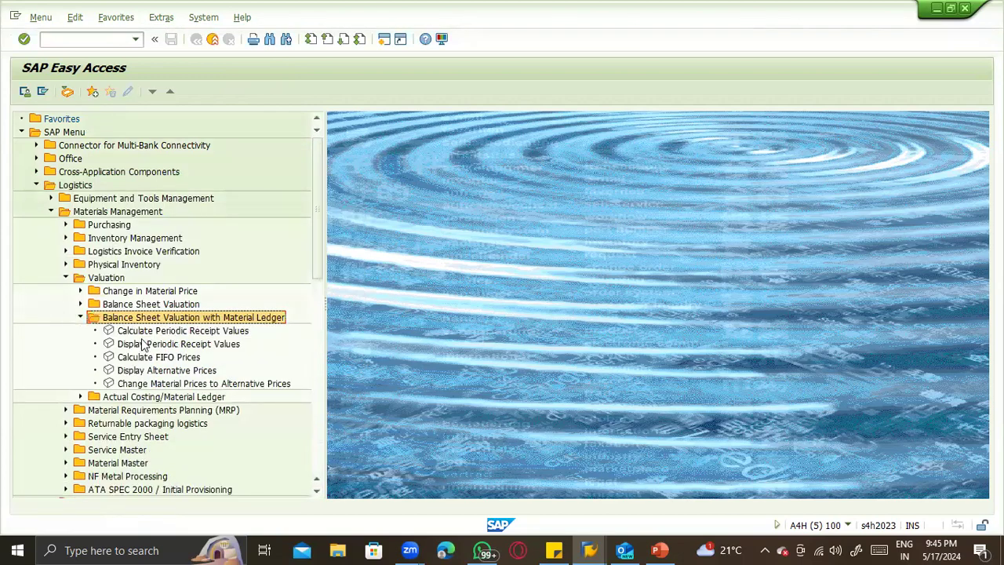
double_click(234, 384)
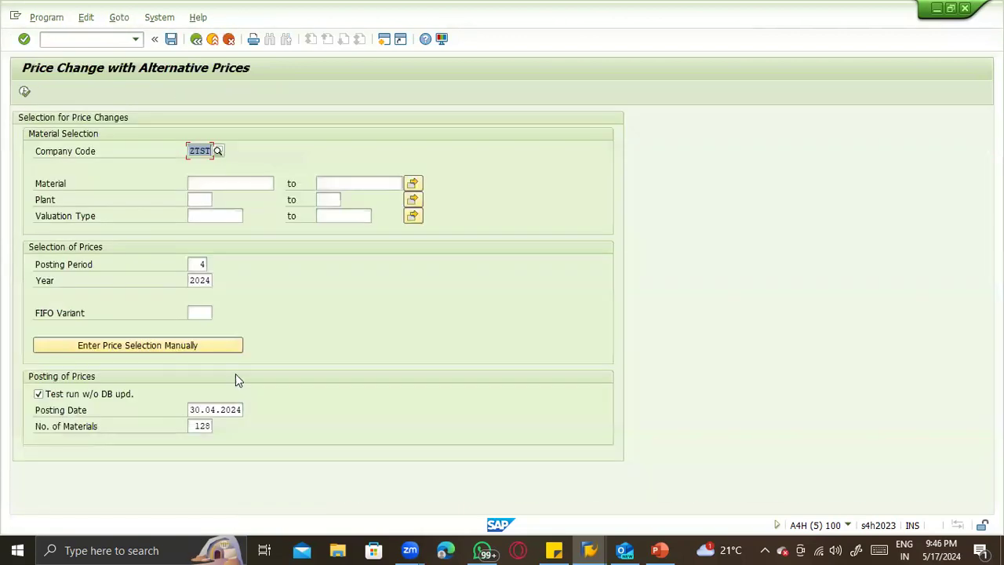
left_click(24, 93)
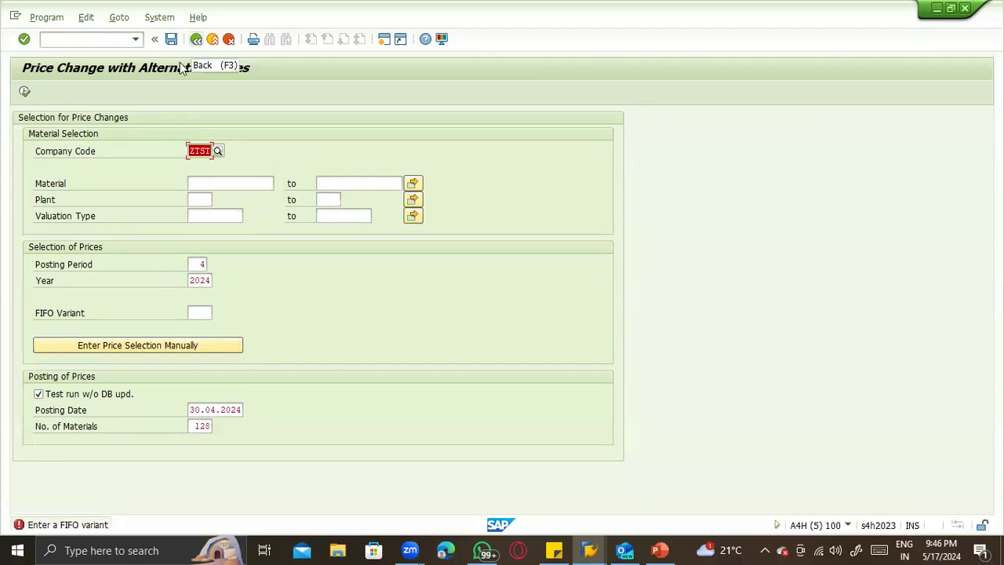
key("F3")
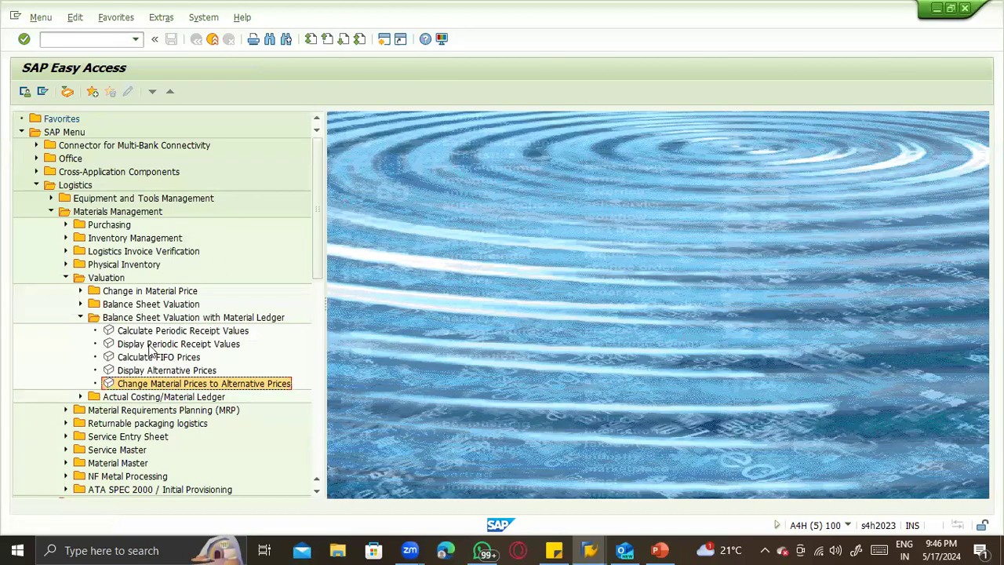
- Collapse the Balance Sheet Valuation with Material Ledger folder and look through the Change in Material Price folder
left_click(81, 317)
left_click(80, 291)
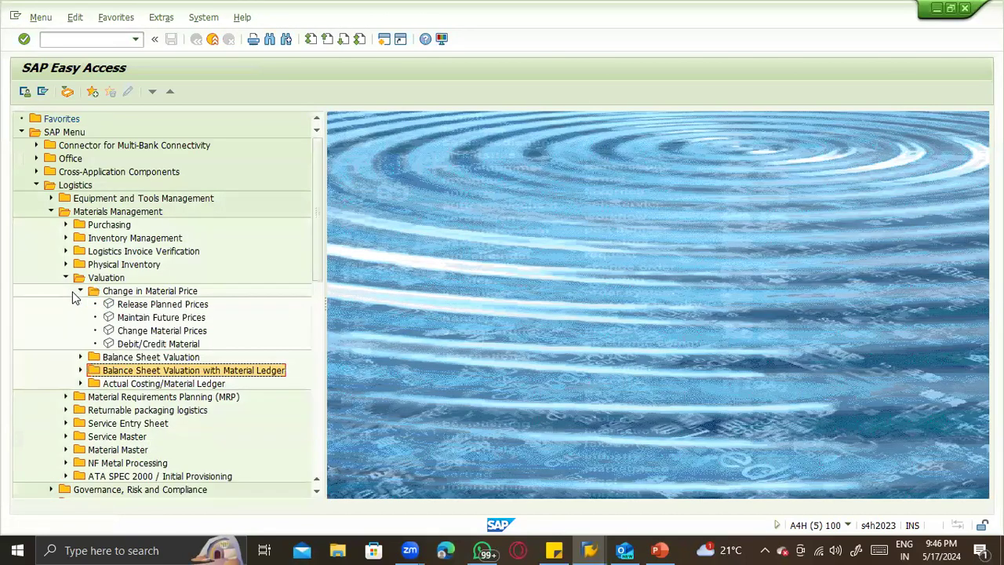
left_click(72, 291)
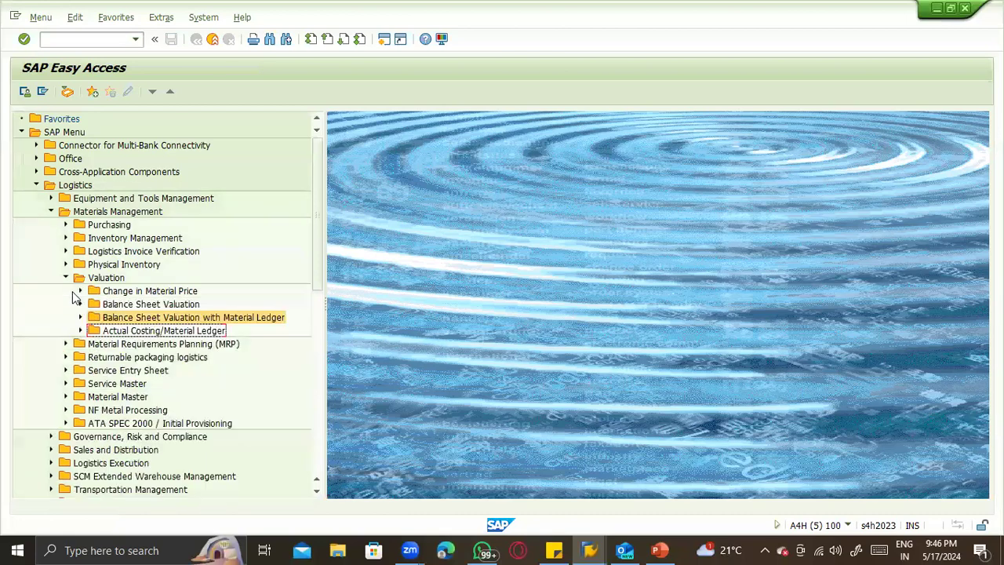
left_click(75, 305)
left_click(78, 304)
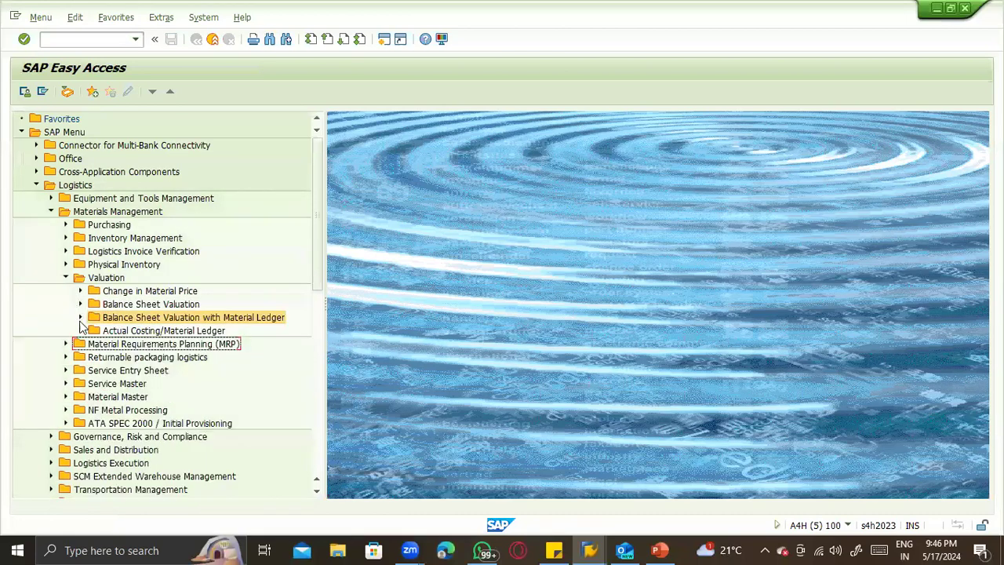
- Expand the Material Ledger folder under Actual Costing/Material Ledger and look through its Set Prices transactions
left_click(81, 330)
left_click(93, 345)
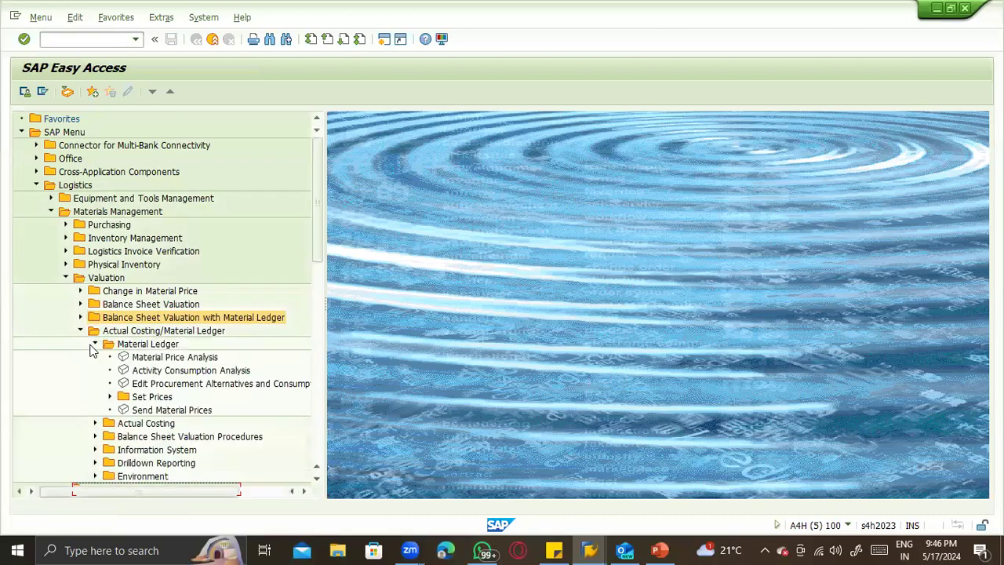
left_click(161, 358)
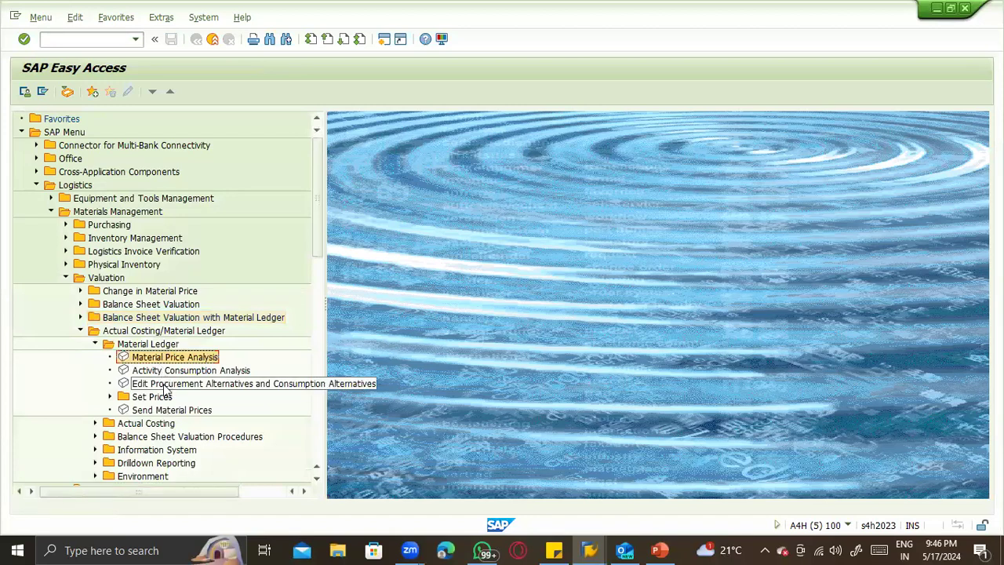
left_click(165, 388)
left_click(110, 397)
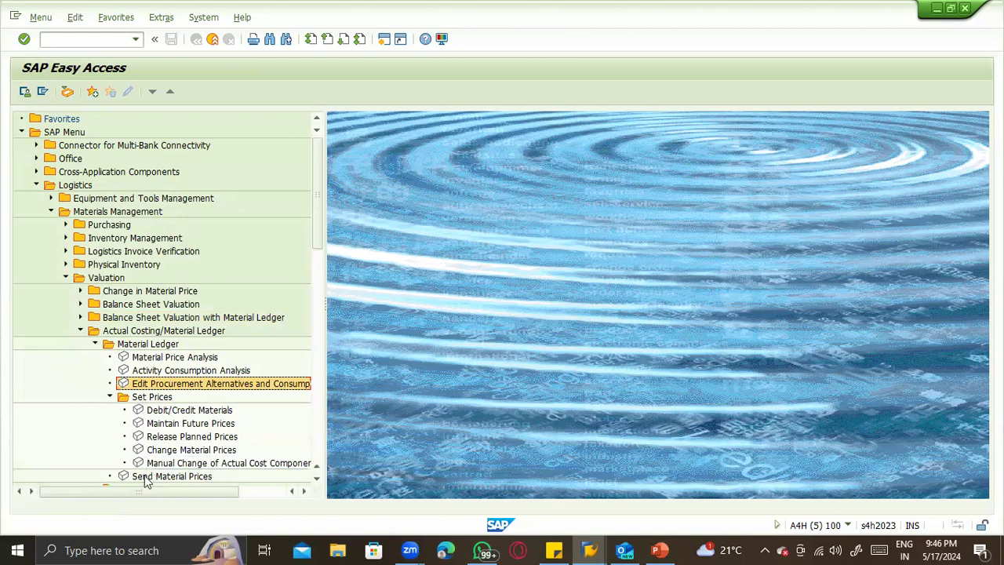
scroll(196, 439, "down", 1)
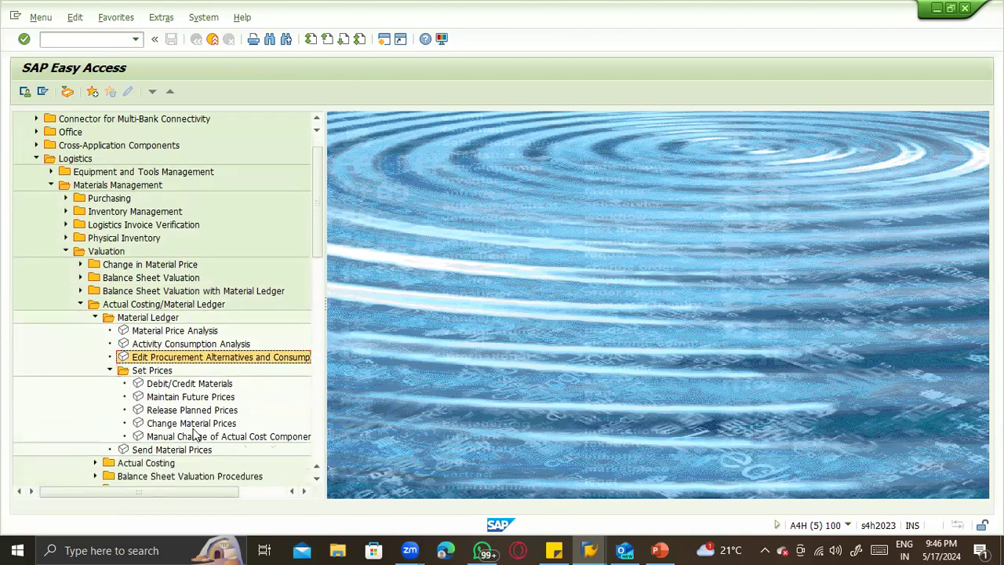
- Open Material Price Analysis and Activity Consumption Analysis in turn to inspect their selection screens, leaving each one
double_click(138, 327)
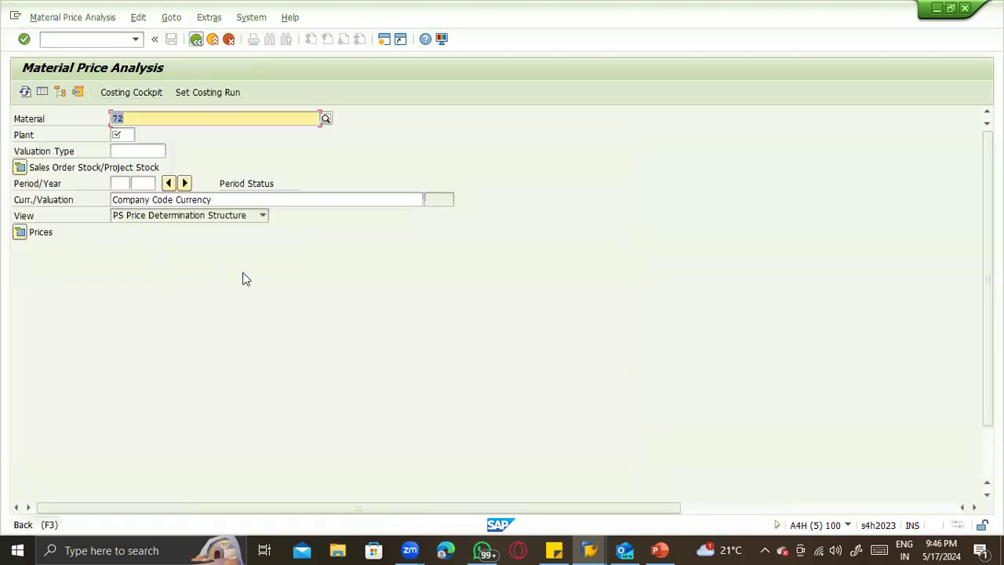
left_click(228, 39)
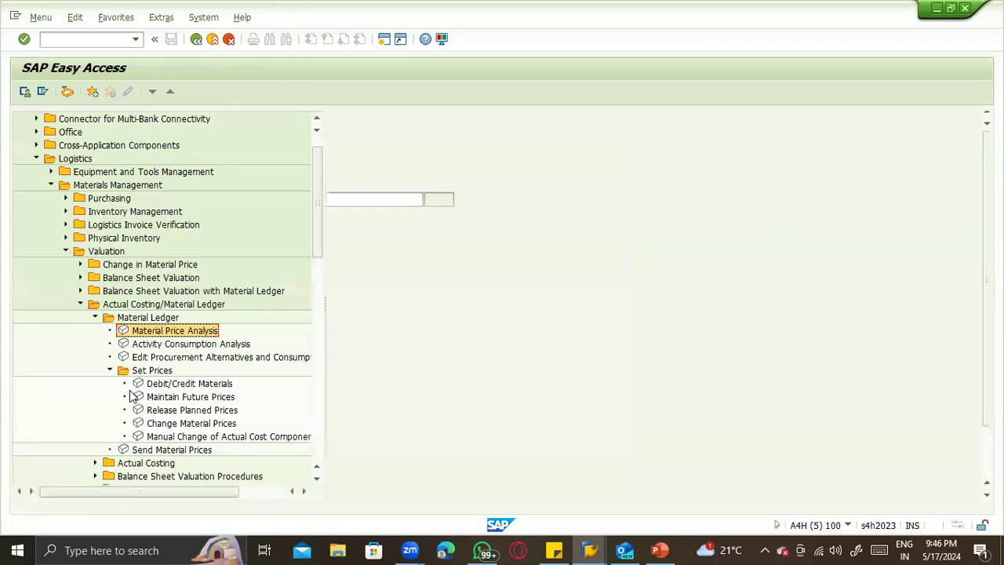
double_click(157, 344)
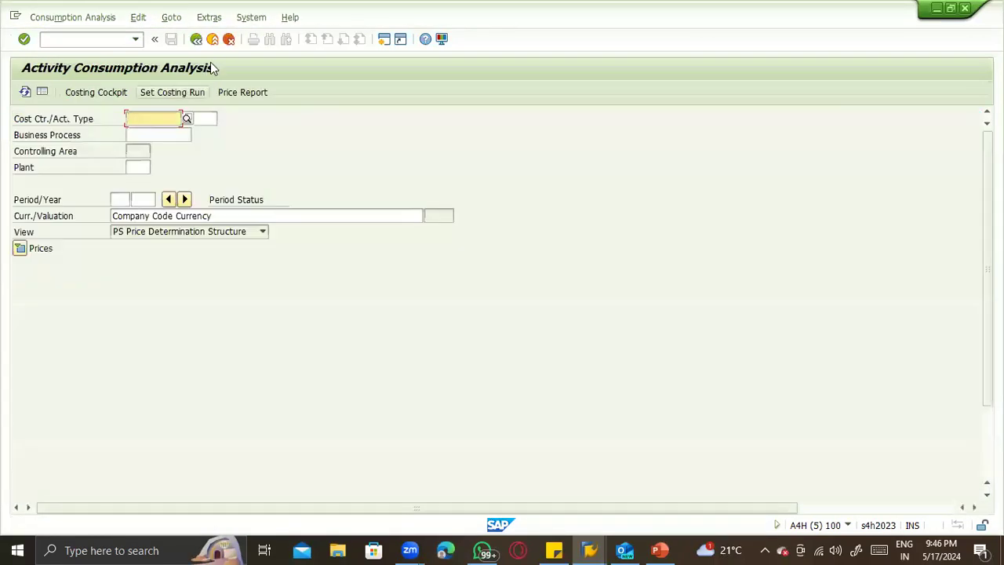
left_click(228, 39)
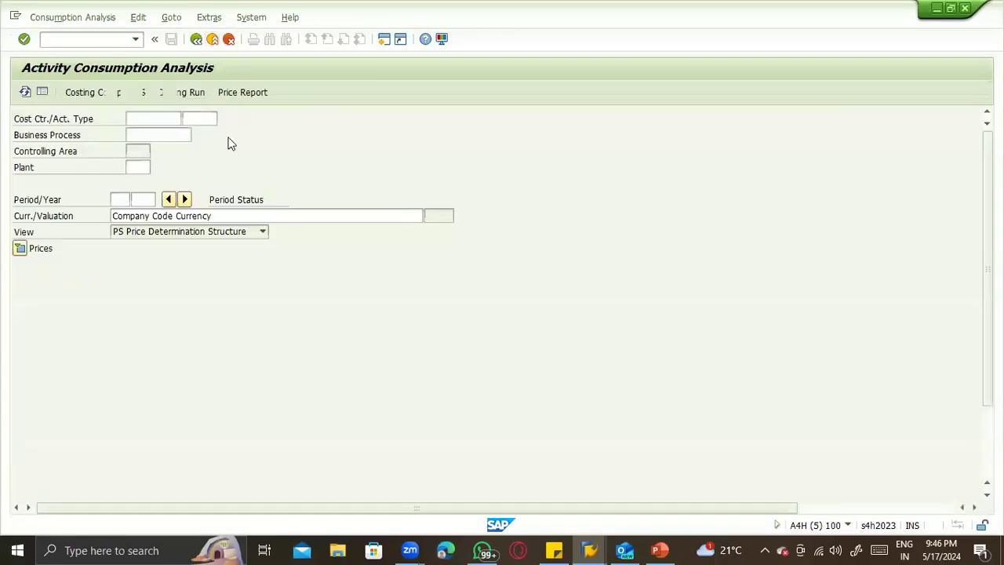
scroll(197, 390, "down", 3)
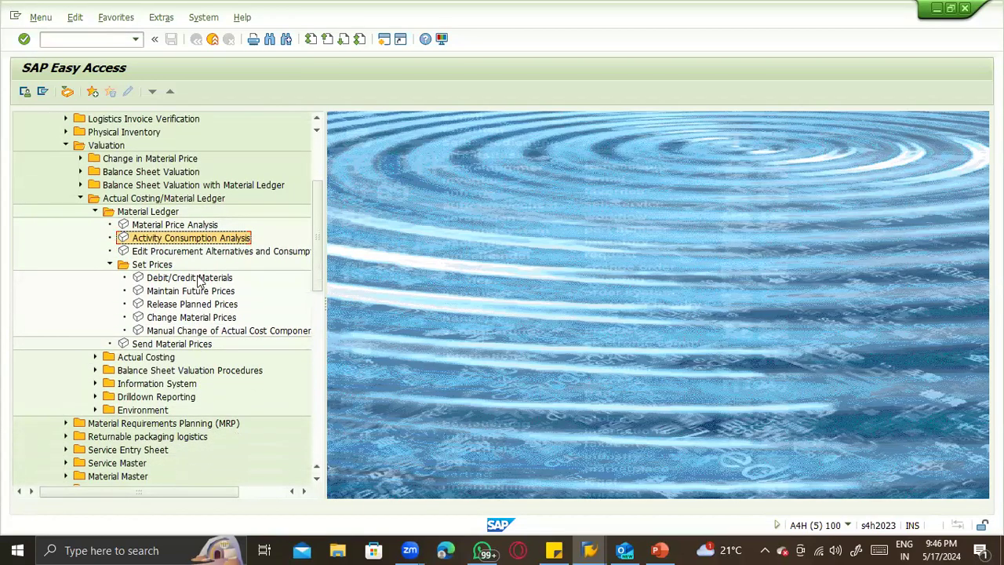
- Open Debit/Credit Materials to inspect its overview screen, leave it and collapse the Material Ledger folder
double_click(196, 280)
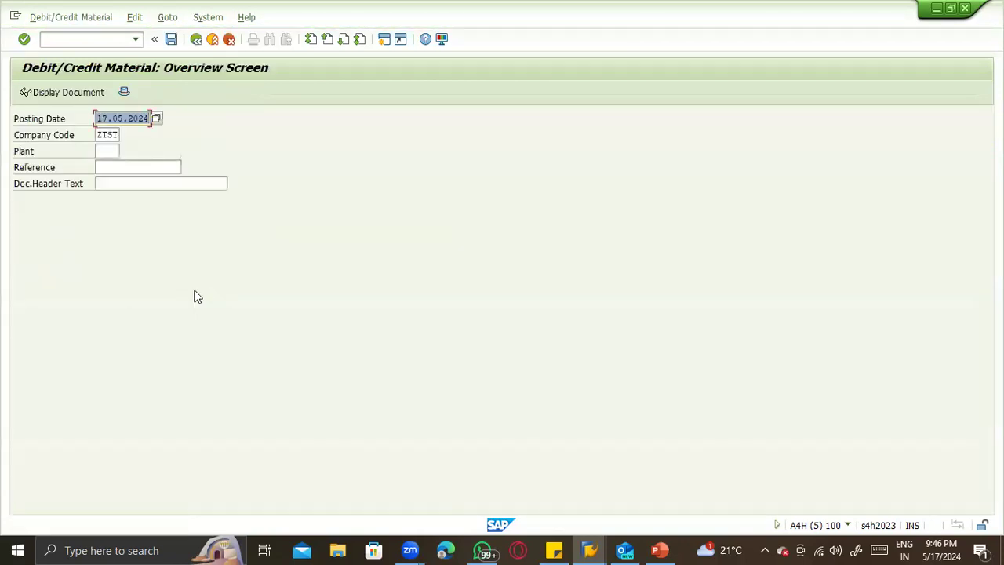
key("F3")
left_click(95, 212)
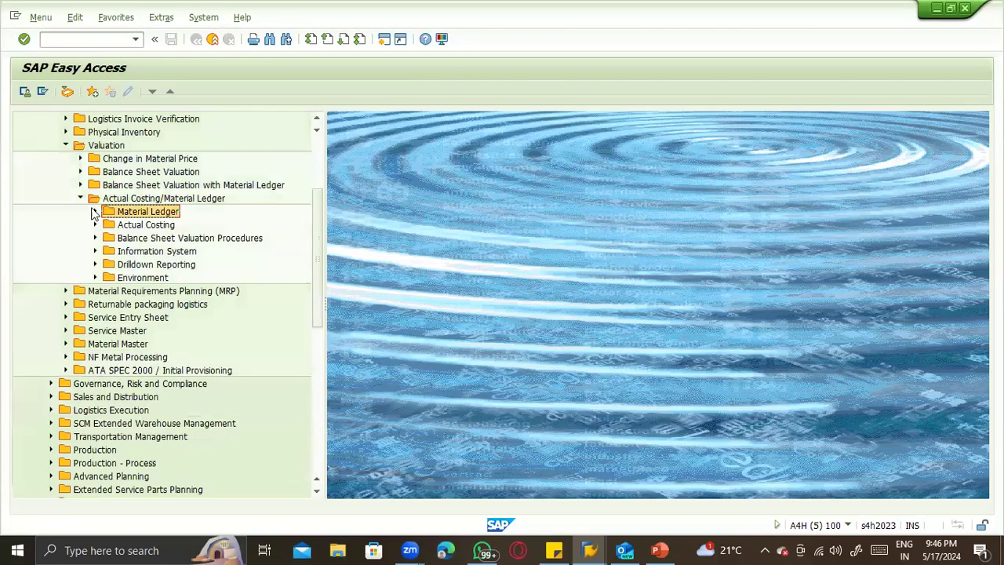
- Collapse the Actual Costing/Material Ledger folder, glance through the remaining valuation subfolders and collapse the Valuation folder
left_click(80, 199)
left_click(77, 186)
left_click(77, 186)
left_click(77, 173)
left_click(80, 172)
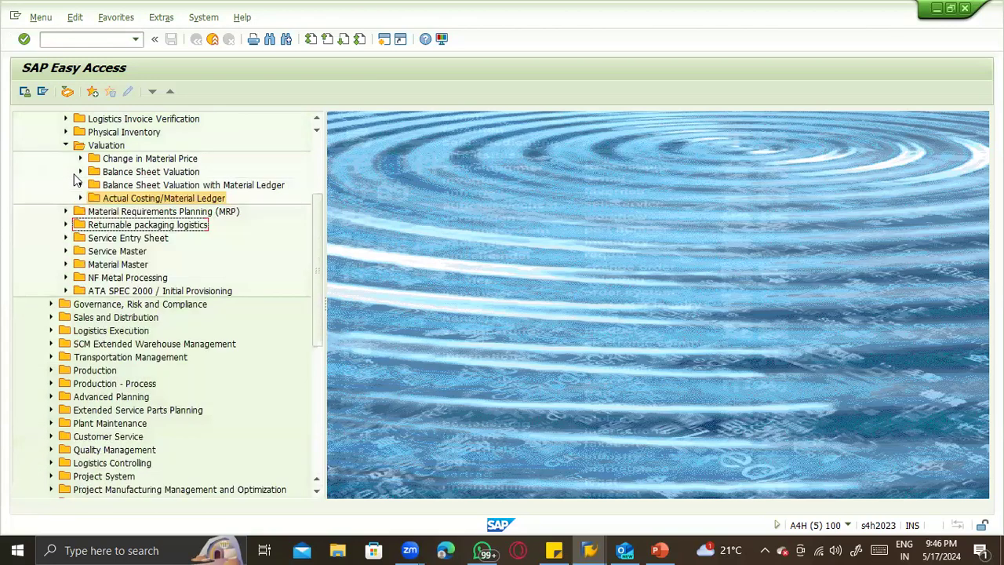
left_click(80, 159)
left_click(80, 158)
left_click(66, 145)
scroll(69, 176, "up", 1)
scroll(68, 176, "up", 3)
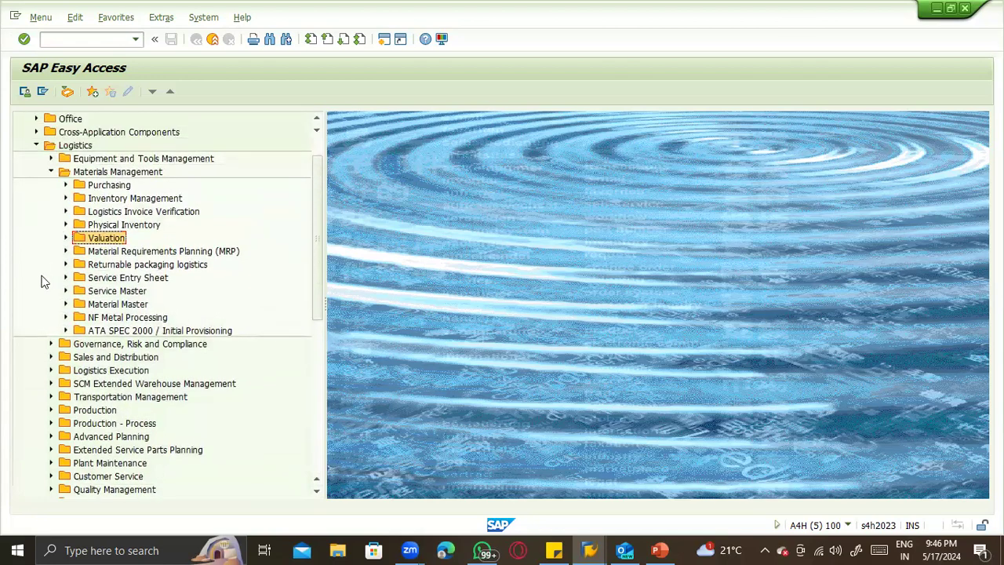
- Reopen the Valuation folder and look through Change in Material Price and Balance Sheet Valuation
left_click(65, 237)
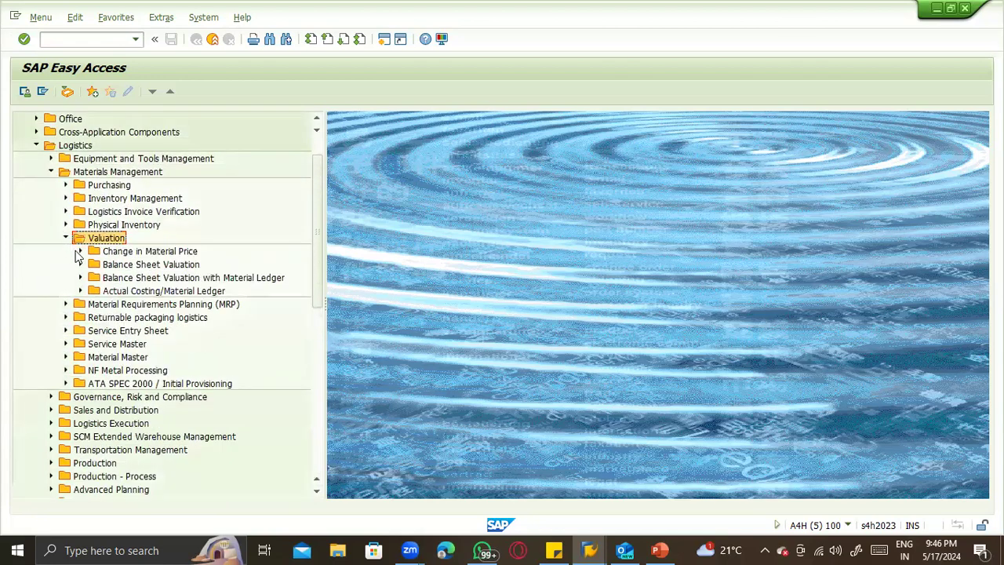
left_click(79, 251)
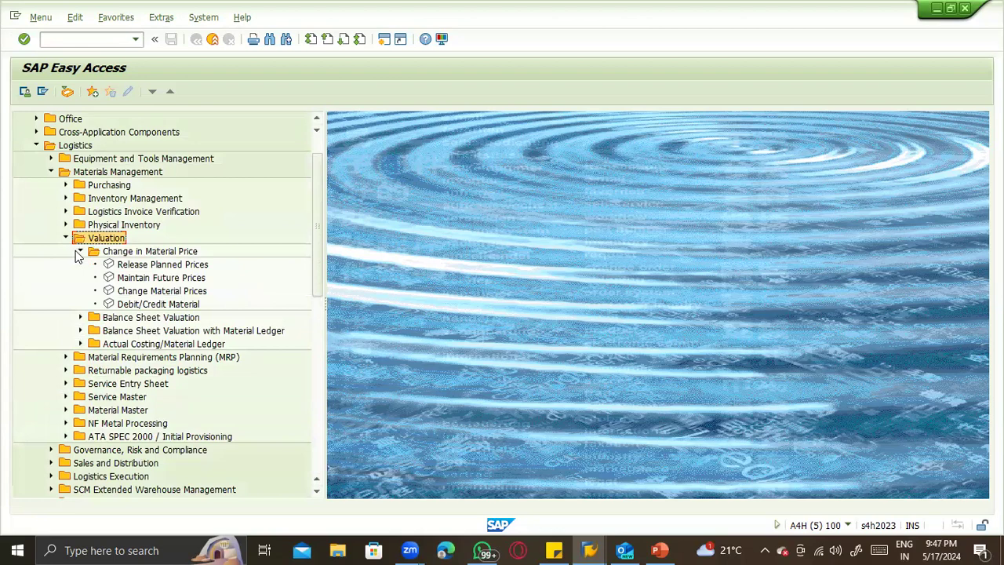
left_click(79, 252)
left_click(79, 264)
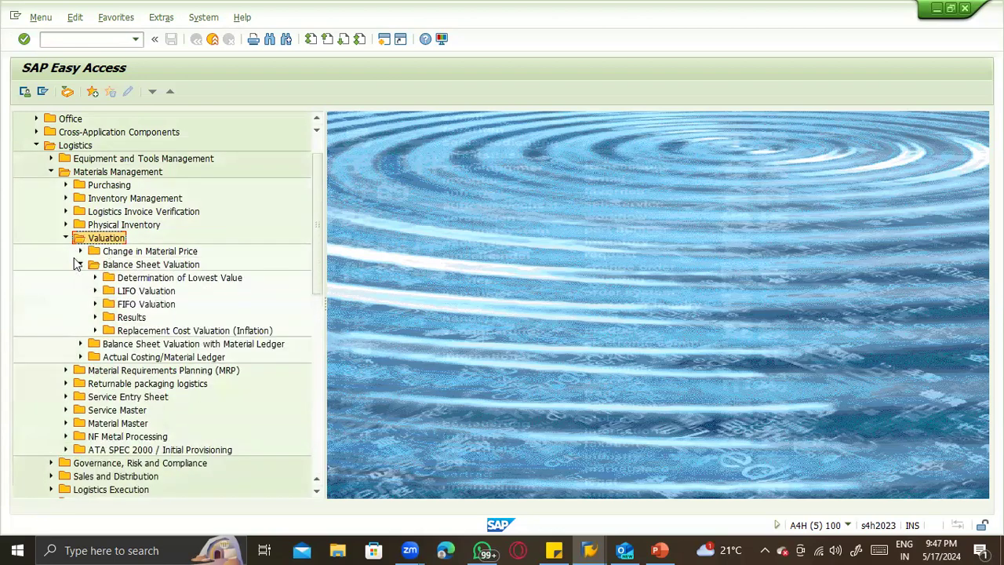
- Start the MIGO transaction for an other goods receipt and enter material 72 as the item
left_click(62, 42)
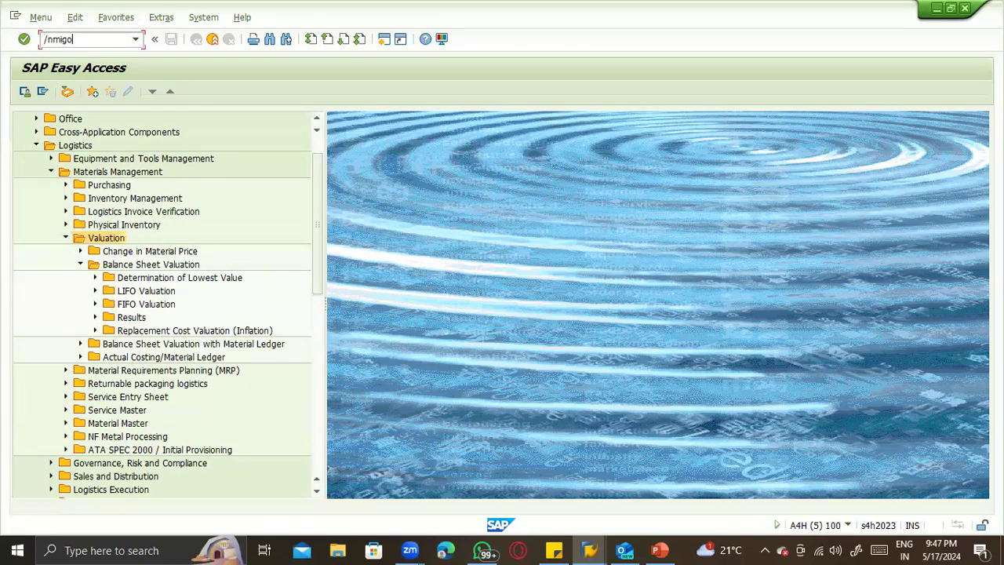
key("Return")
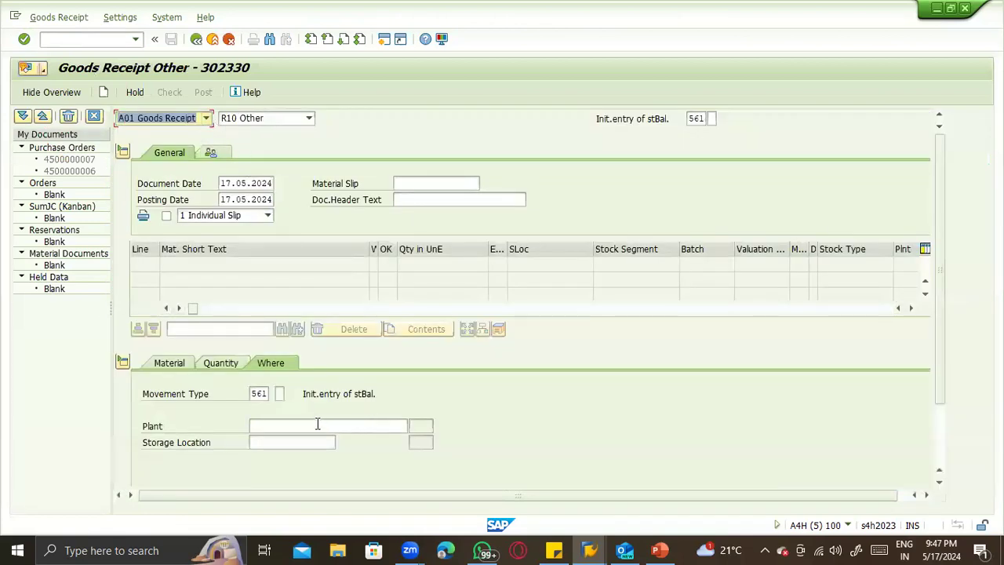
left_click(180, 363)
left_click(269, 392)
type("72")
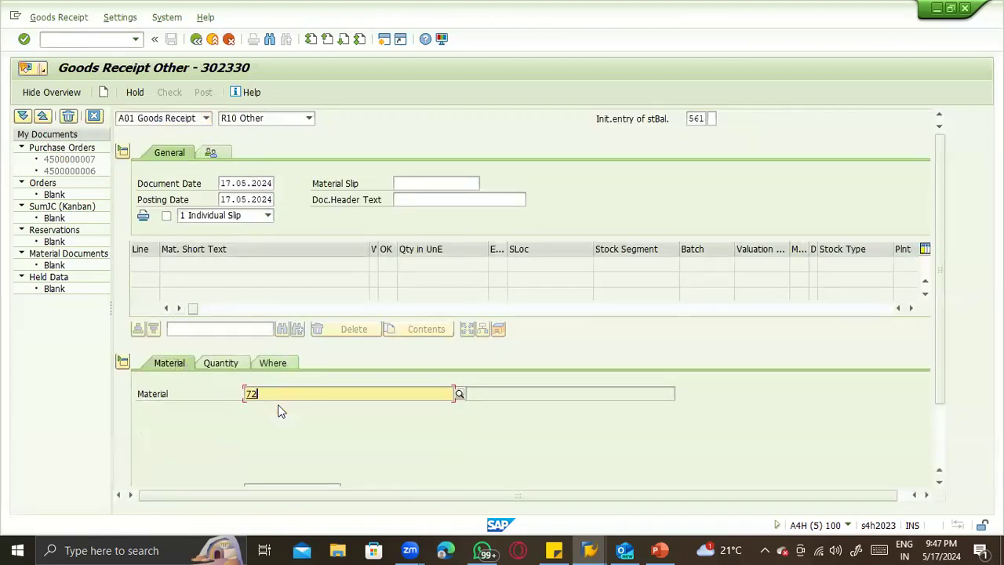
key("Return")
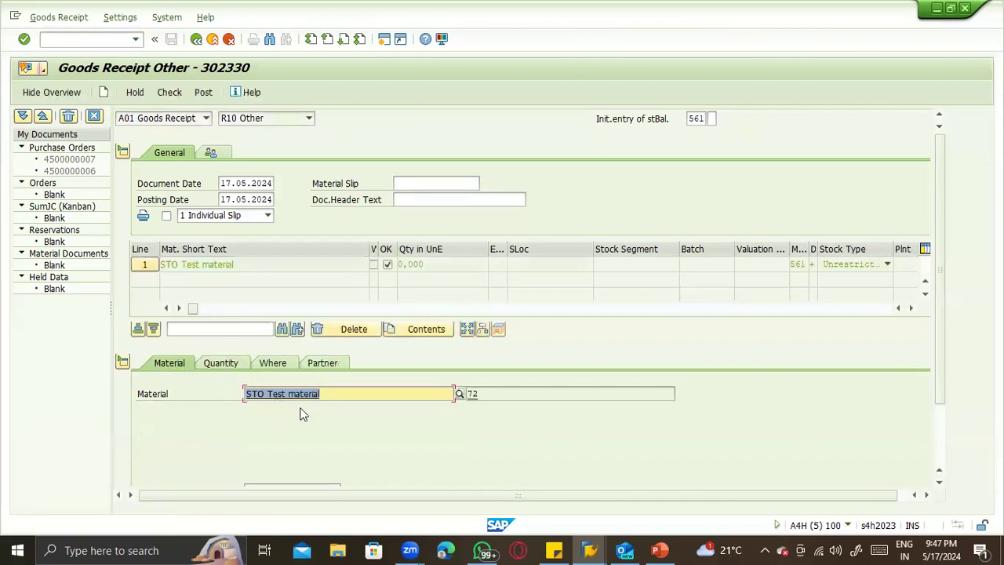
- Set the item's quantity in unit of entry to 100 and fill in its external amount in local currency
left_click(220, 362)
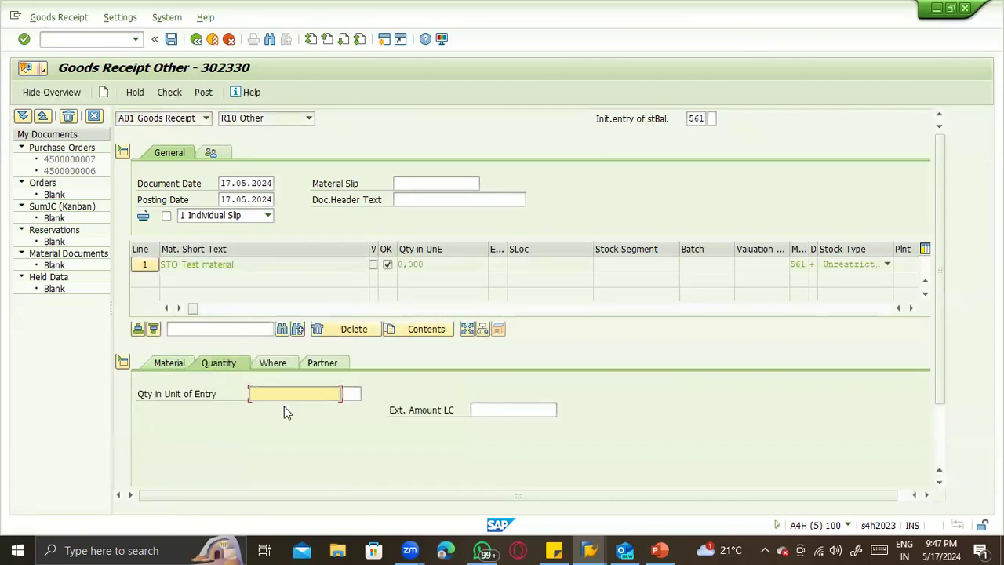
left_click(284, 395)
left_click(268, 251)
left_click(524, 411)
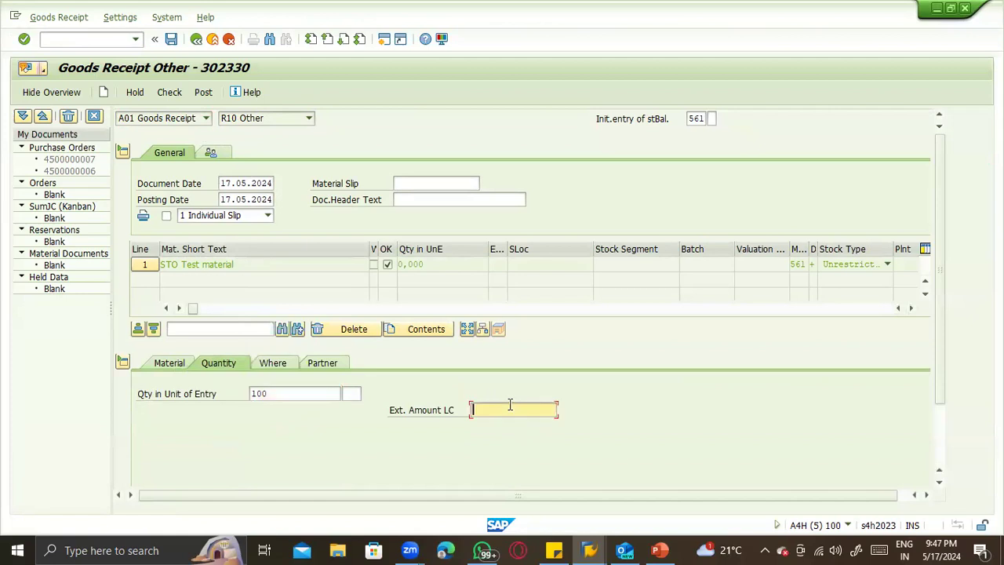
left_click(506, 422)
key("Return")
- Assign plant ZTS1 and storage location ZTS1 to the goods receipt item
left_click(271, 363)
left_click(281, 426)
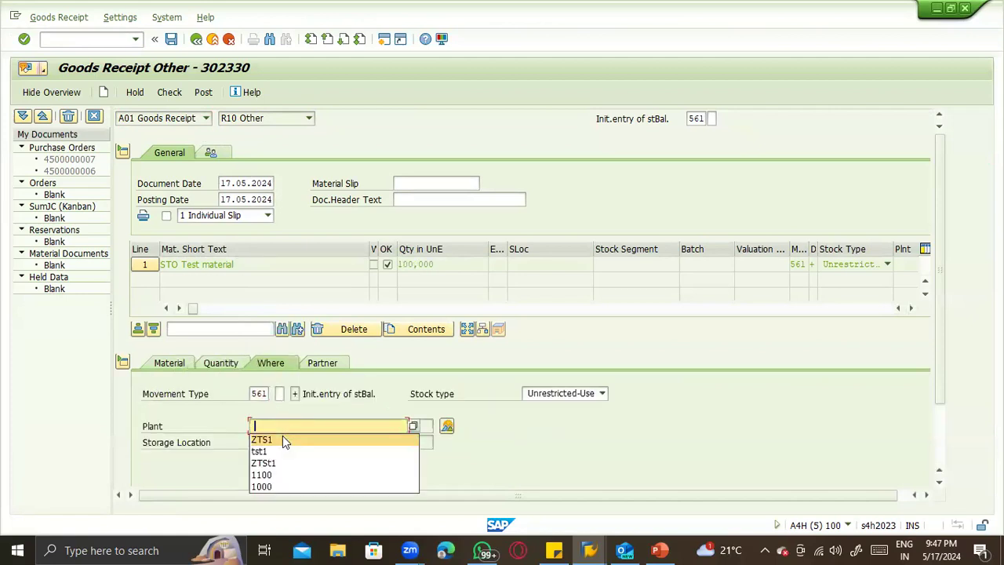
left_click(283, 437)
left_click(284, 444)
left_click(266, 455)
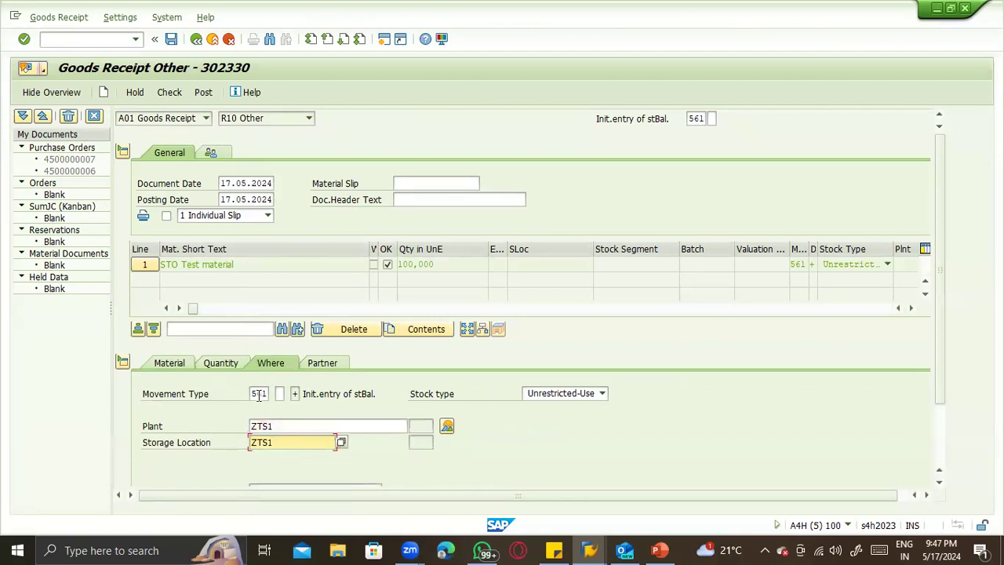
- Change the movement type to 501 for both the item and the document default, and dismiss the tip
left_click_drag(257, 393, 269, 394)
type("50")
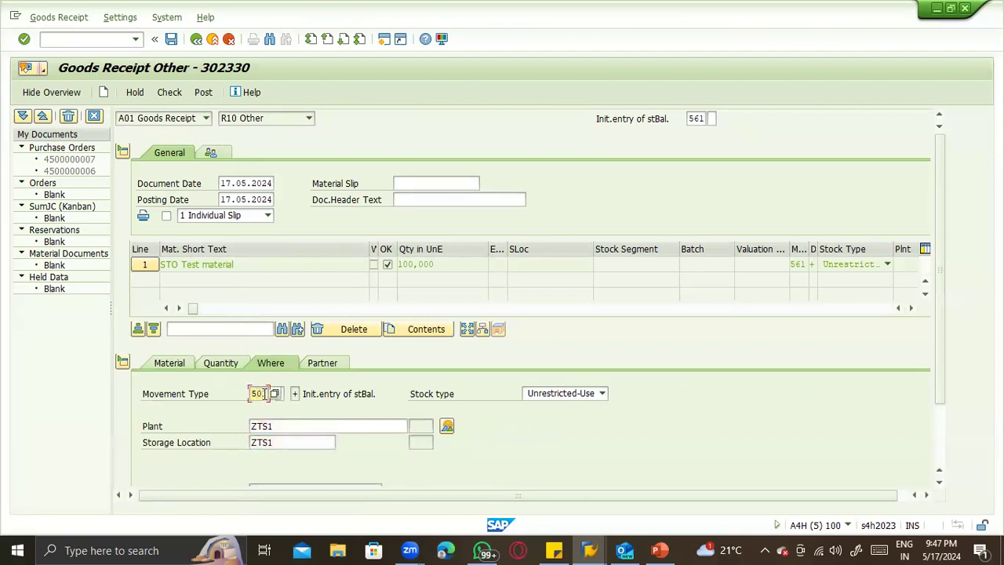
type("1")
left_click_drag(693, 118, 721, 119)
type("501")
key("Return")
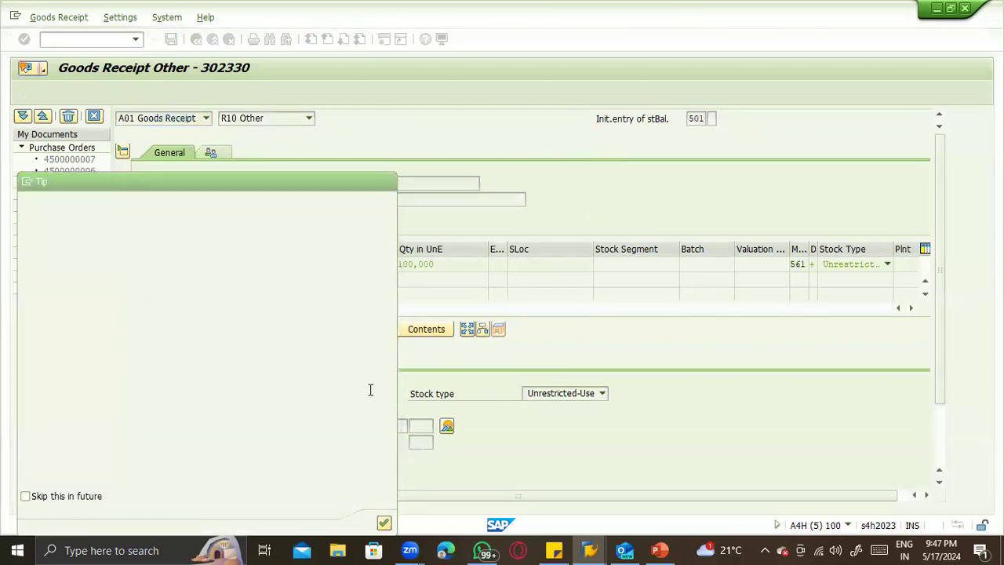
key("Return")
- Assign the vendor BP Testing ZTST as the item's partner and check the goods receipt for errors
left_click(320, 362)
left_click(287, 394)
left_click(285, 408)
key("Return")
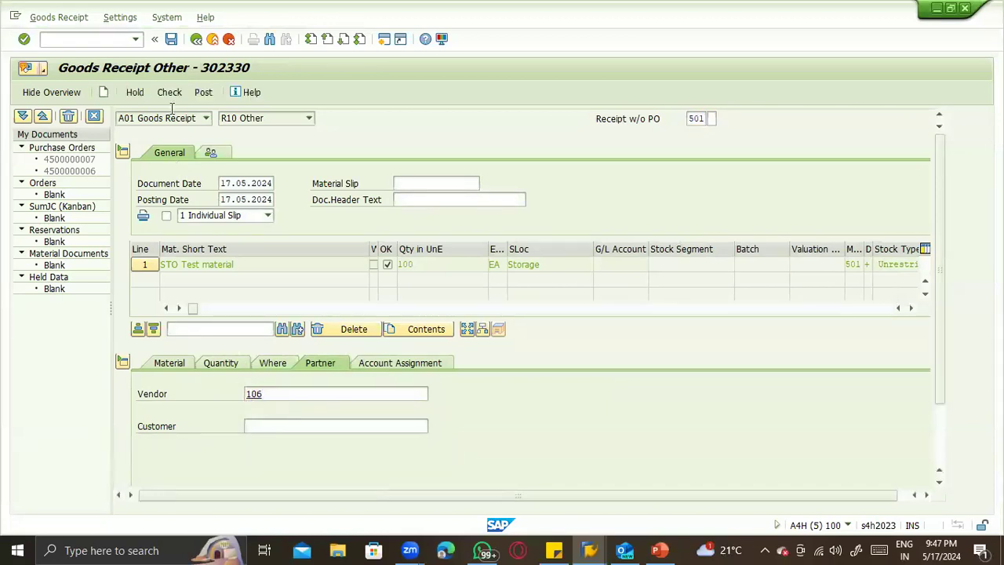
left_click(170, 95)
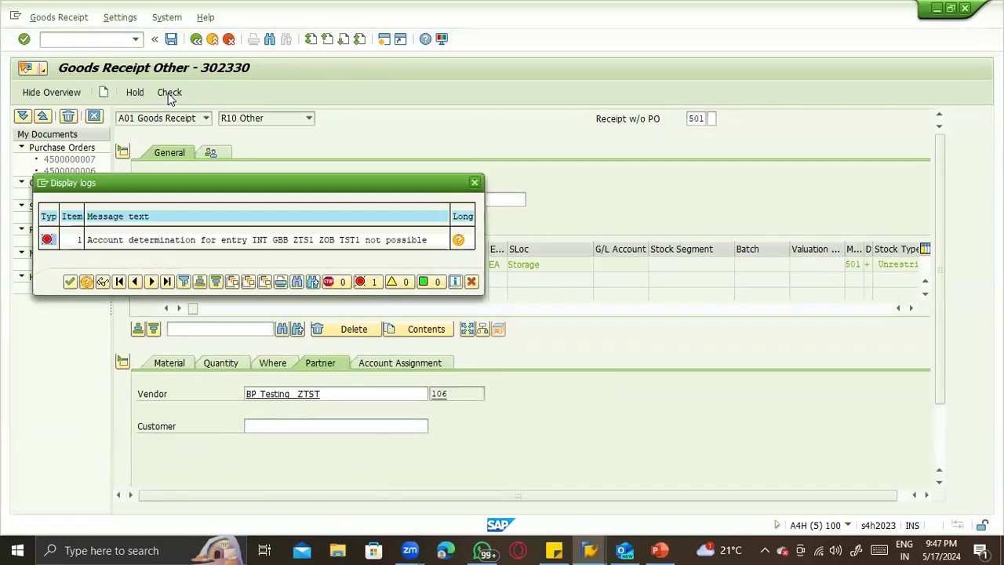
- Start the OBYC automatic posting configuration in a new session and compare it with the goods receipt's error log
left_click(43, 183)
left_click(76, 236)
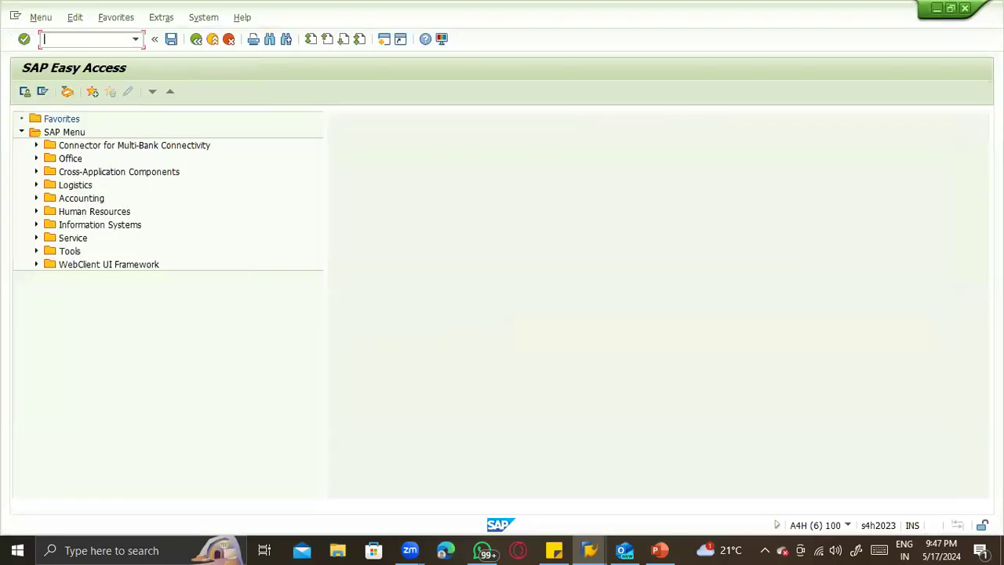
type("obyc")
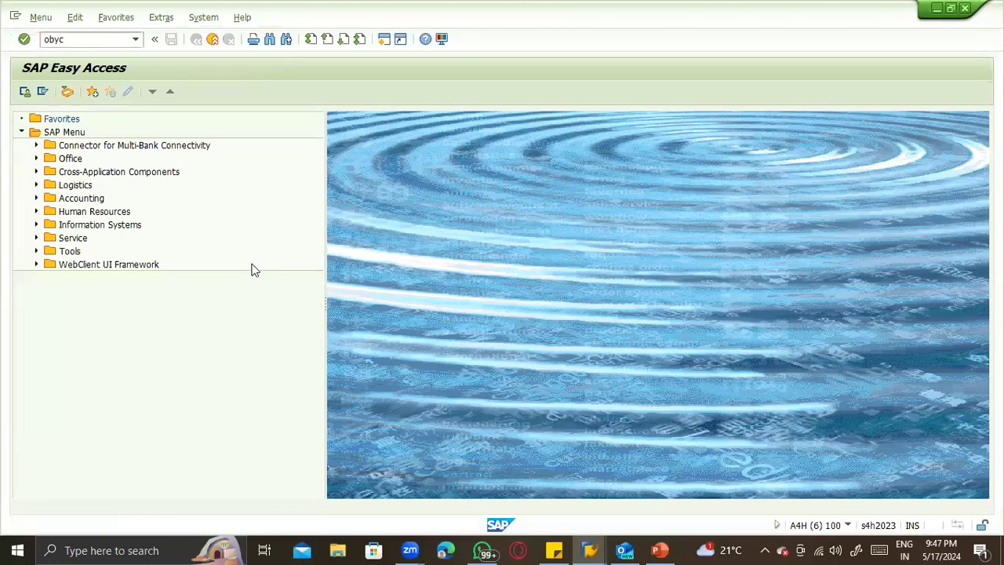
key("alt+Tab")
key("alt+Tab")
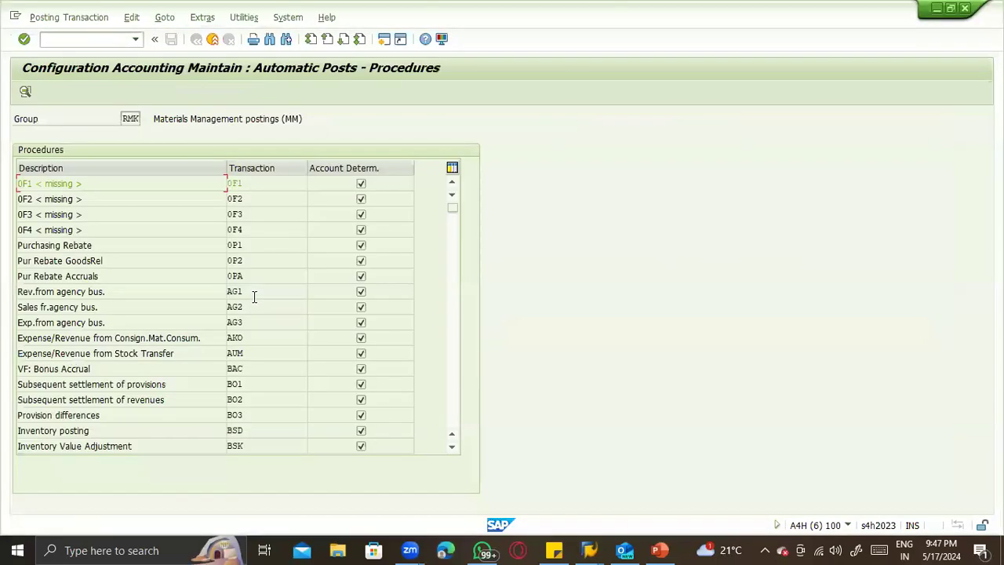
key("alt+Tab")
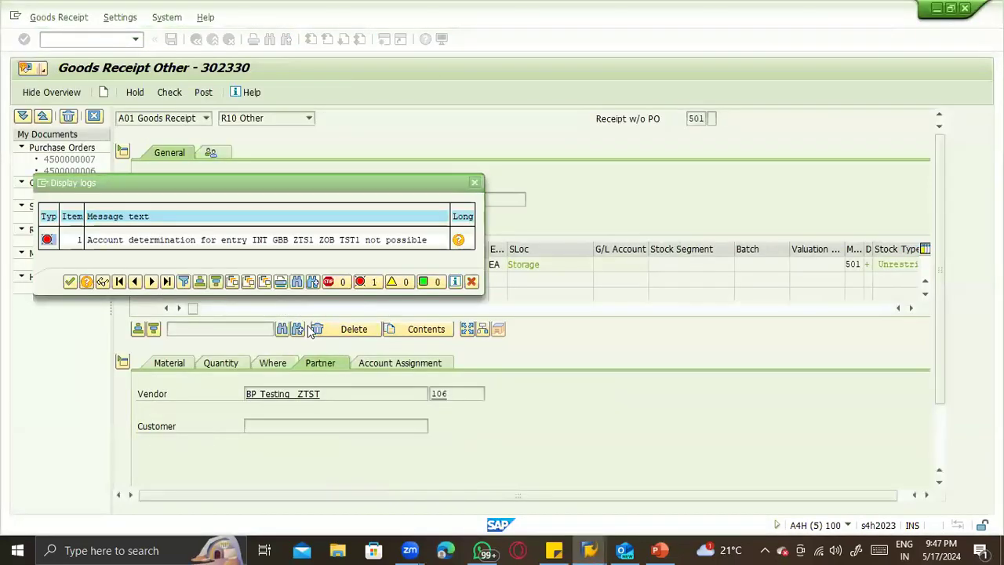
key("alt+Tab")
- Open the GBB procedure, Offsetting entry for inventory posting, for chart of accounts INT, rechecking the goods receipt's error log
scroll(277, 375, "down", 2)
scroll(251, 390, "down", 5)
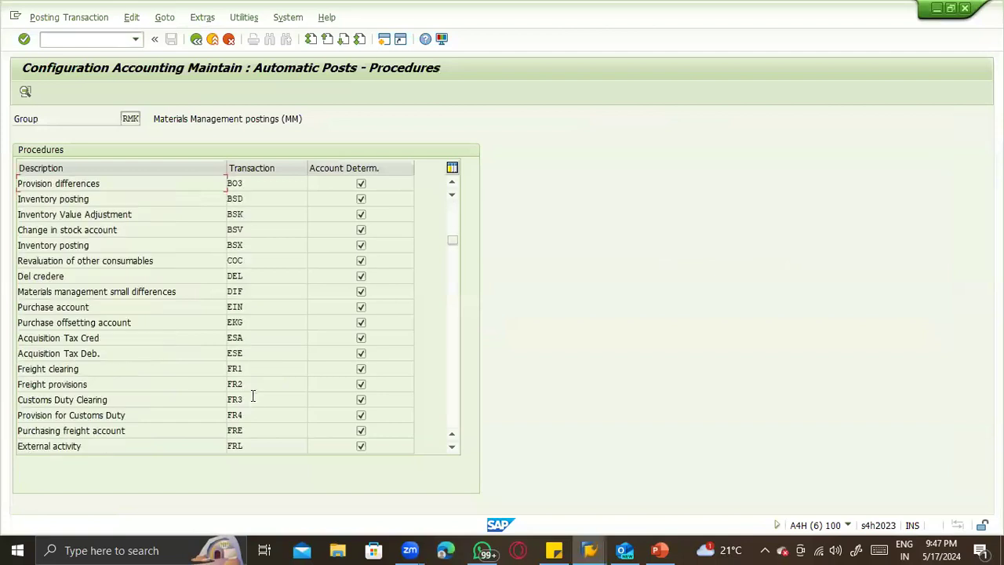
double_click(249, 382)
key("alt+Tab")
key("alt+Tab")
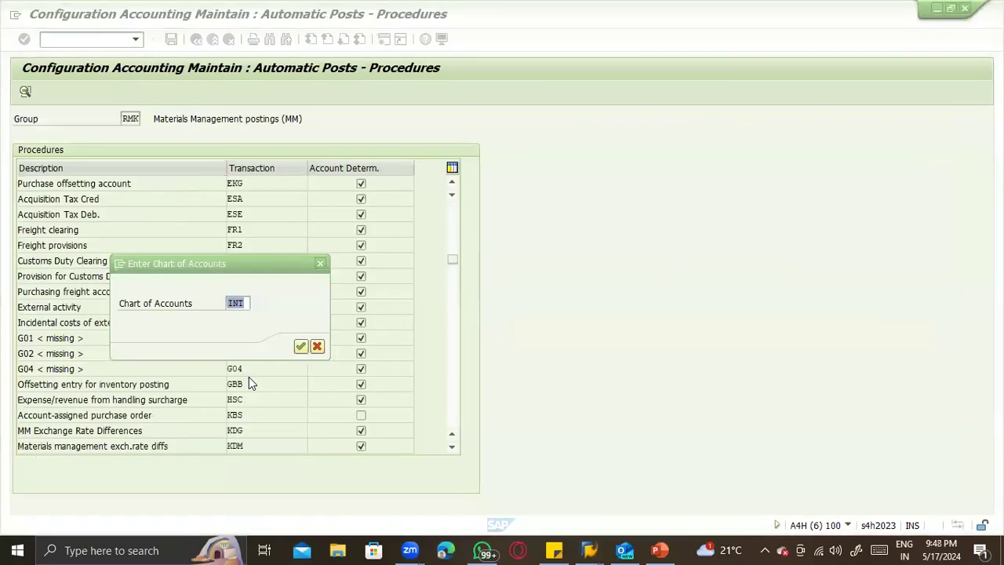
key("alt+Tab")
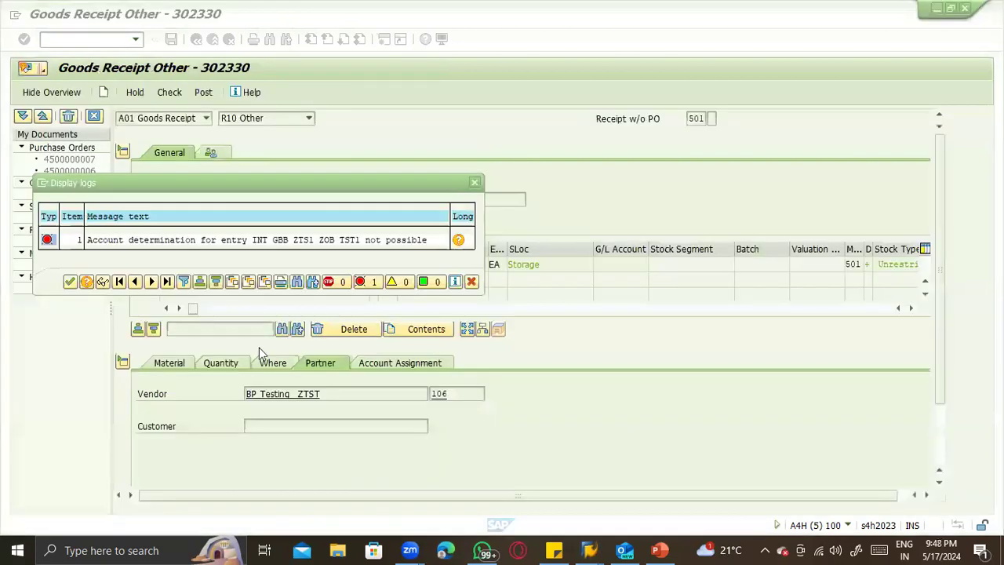
key("alt+Tab")
- Copy the 0001 ZOB 7900 account assignment as a new entry with valuation grouping ZTS1, modifier ZOB and valuation class TST1, keeping account 893010
scroll(155, 372, "down", 10)
scroll(114, 383, "down", 15)
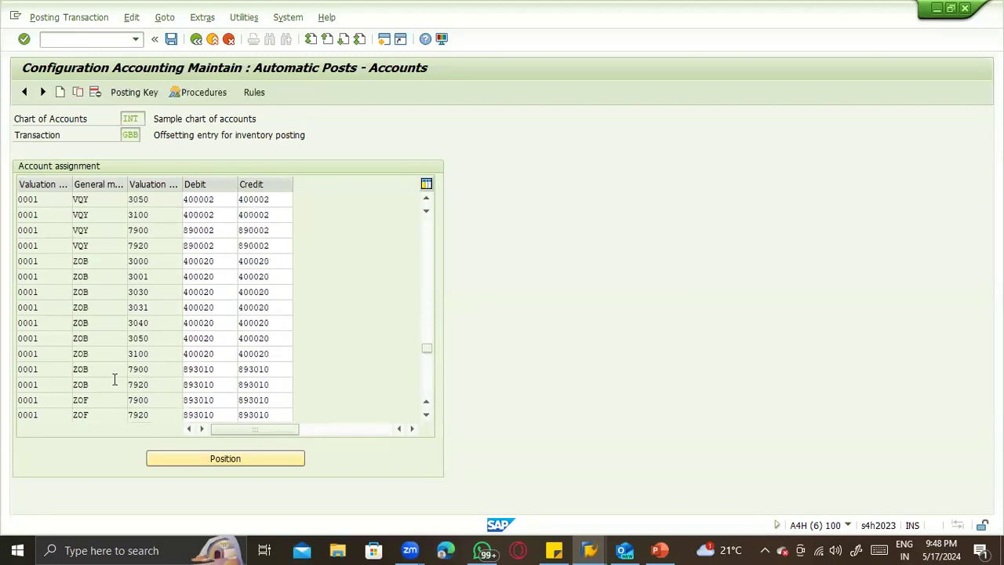
scroll(109, 353, "down", 4)
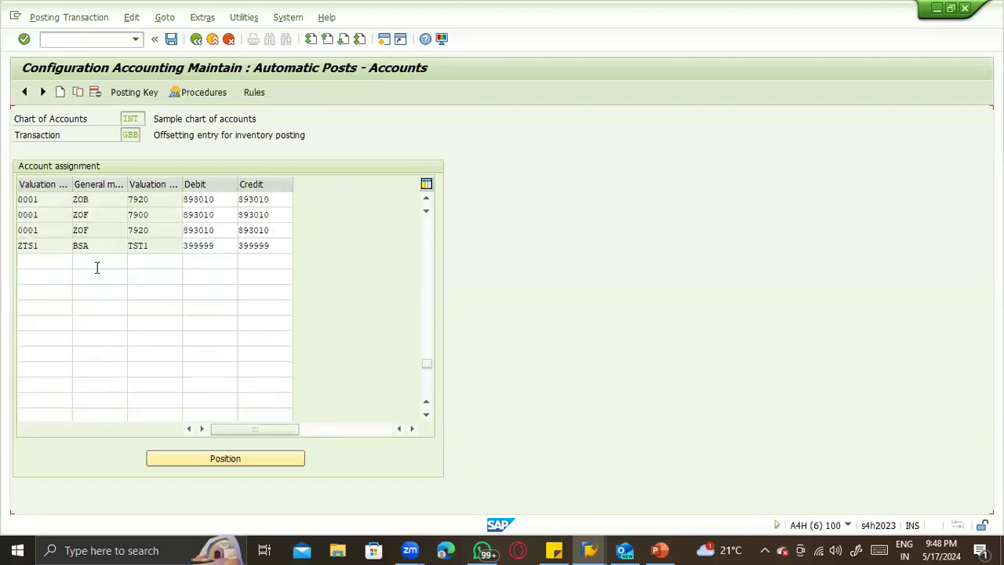
scroll(96, 267, "up", 1)
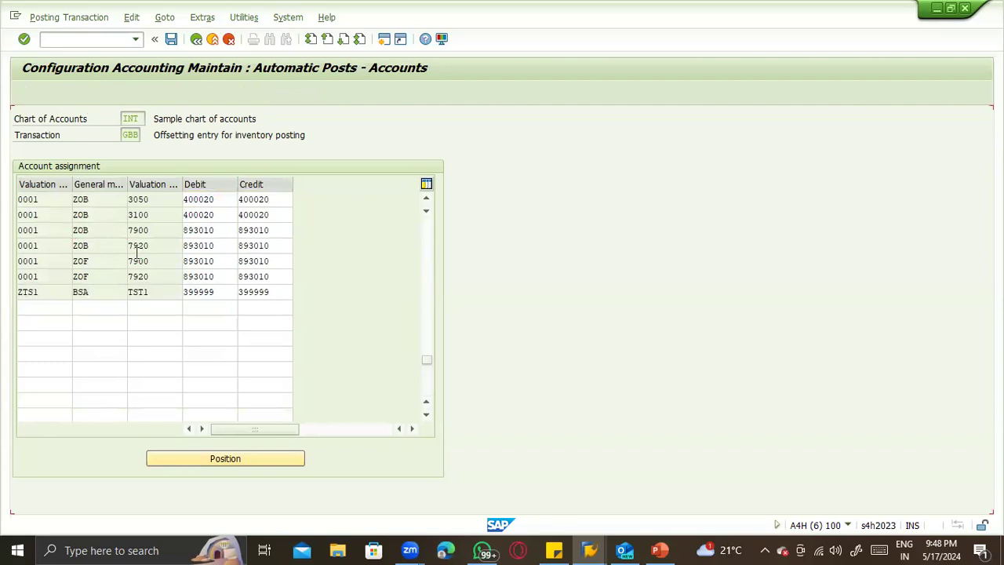
type("Z")
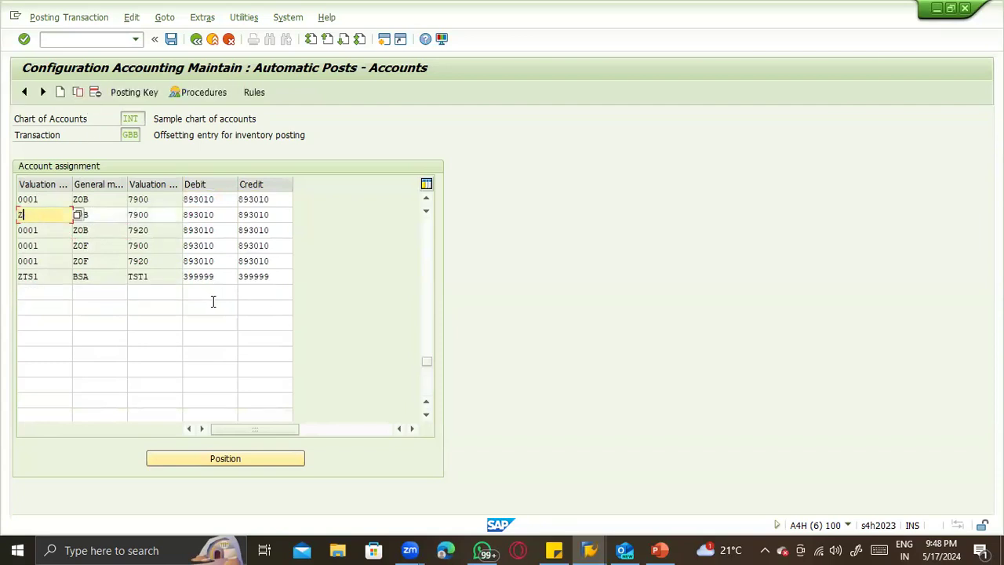
type("TS1")
key("Tab")
key("alt+Tab")
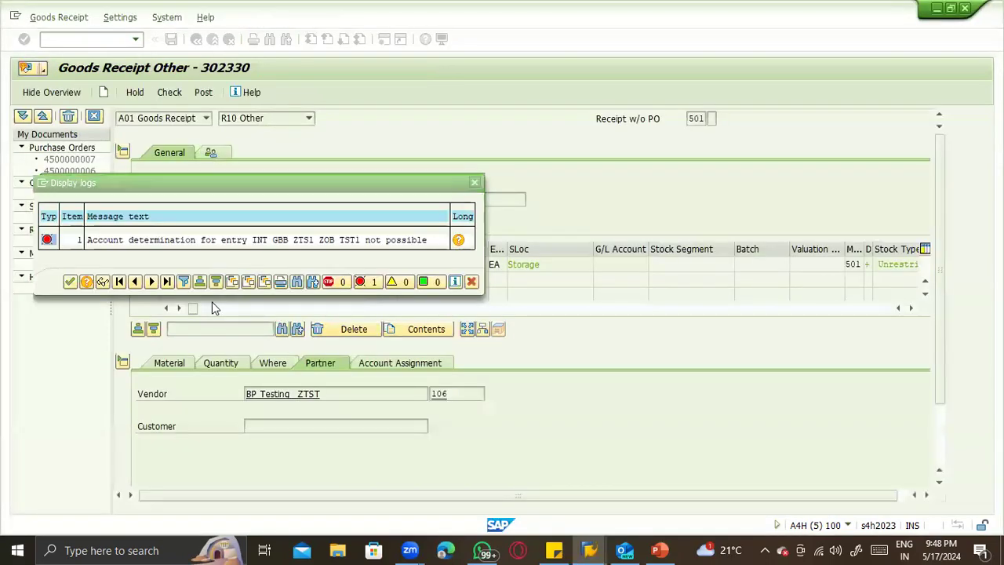
key("alt+Tab")
key("Tab")
type("TST1")
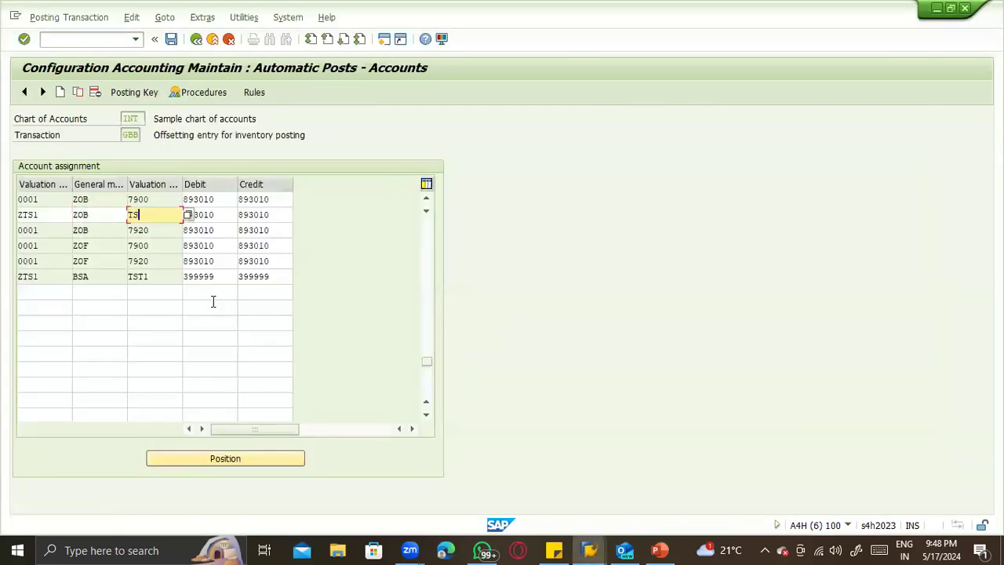
key("Return")
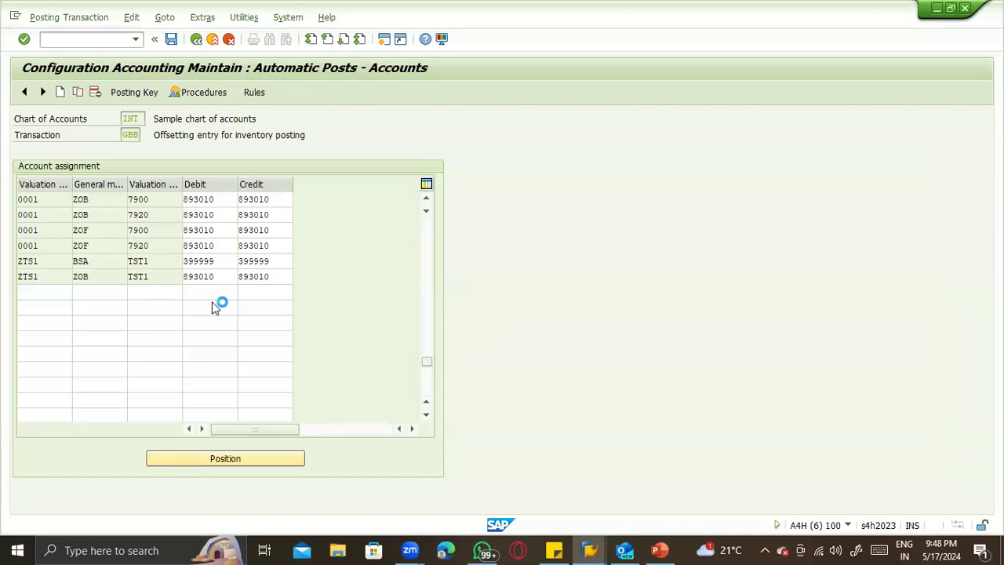
- Save the GBB account assignments in customizing request A4HK900197 and switch back to the goods receipt session
key("ctrl+s")
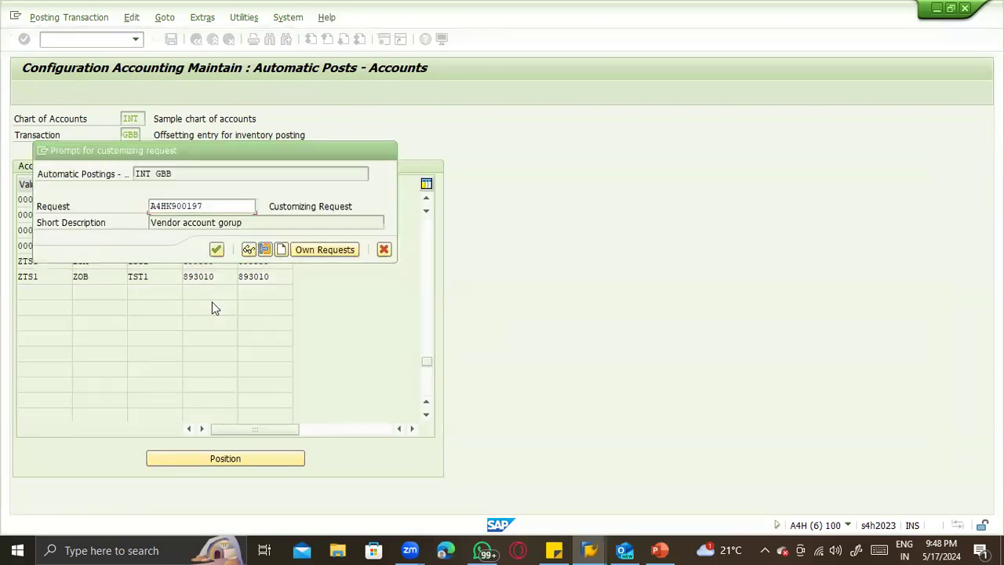
key("Return")
key("alt+Tab")
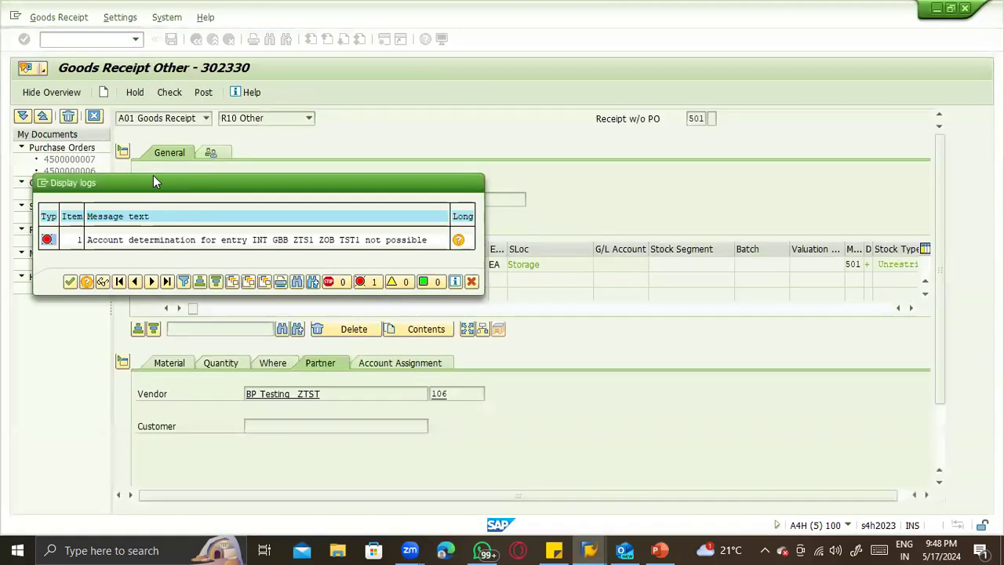
- Recheck the goods receipt and copy G/L account number 893010 from the error message in its log
key("Escape")
left_click(168, 93)
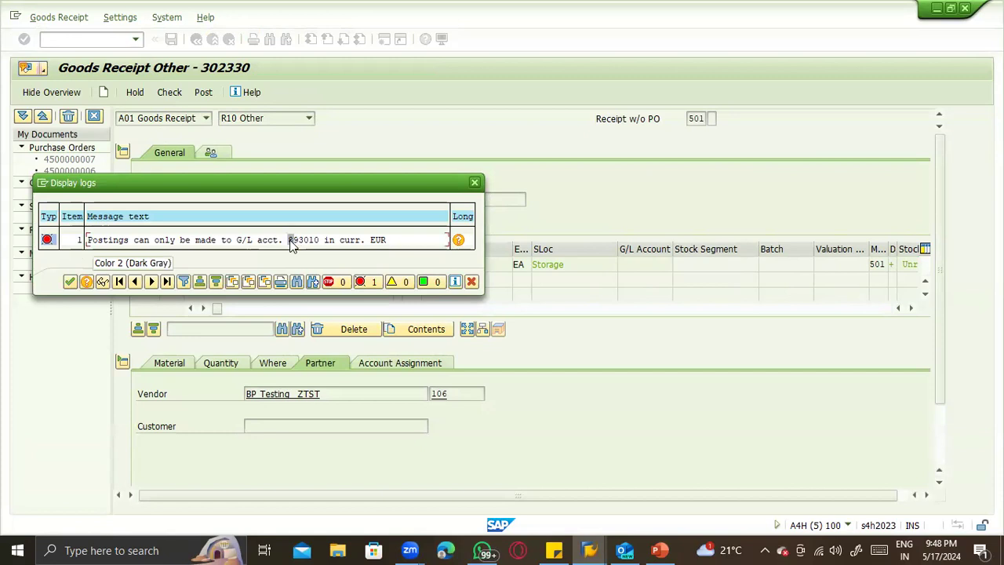
key("ctrl+y")
left_click_drag(288, 240, 319, 240)
key("ctrl+c")
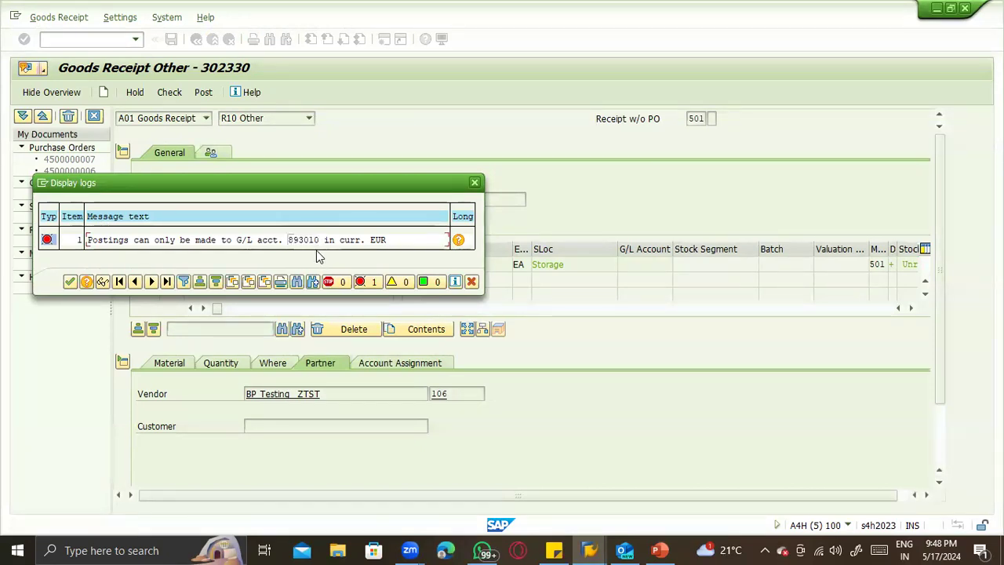
key("Escape")
- Switch to the automatic posting configuration session and open central G/L account maintenance for account 893010 in company code ZTST
key("alt+Tab")
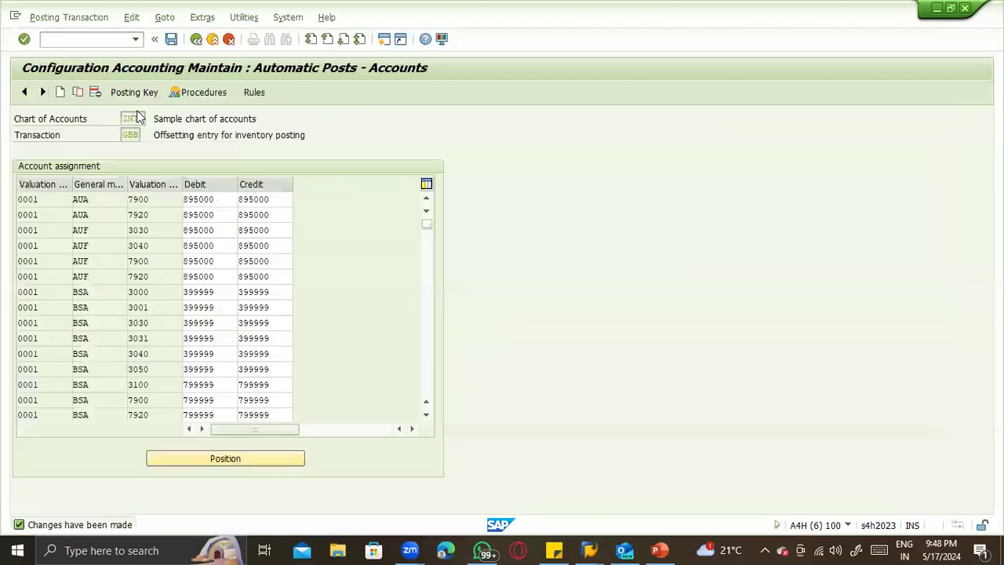
left_click(76, 39)
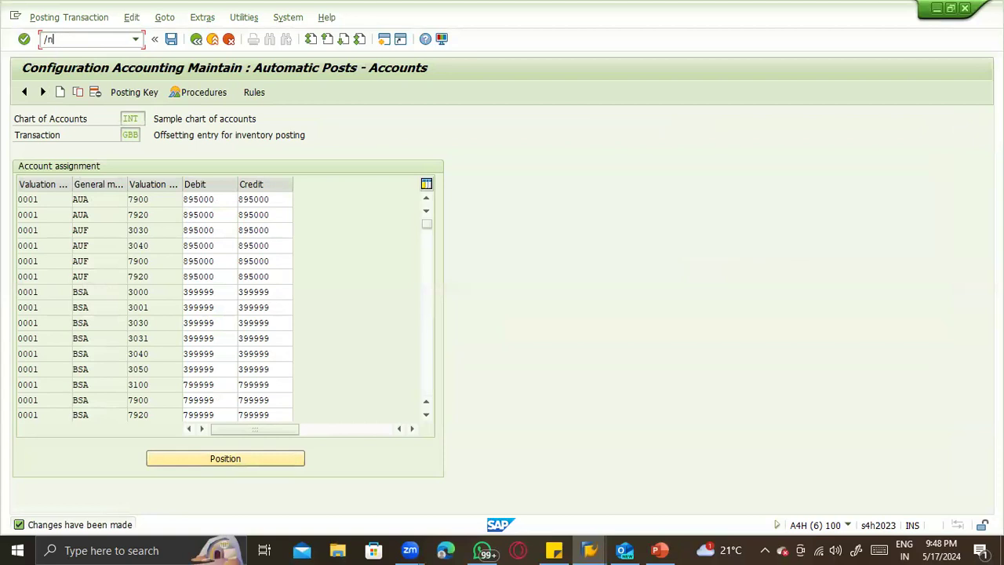
key("Return")
key("Return")
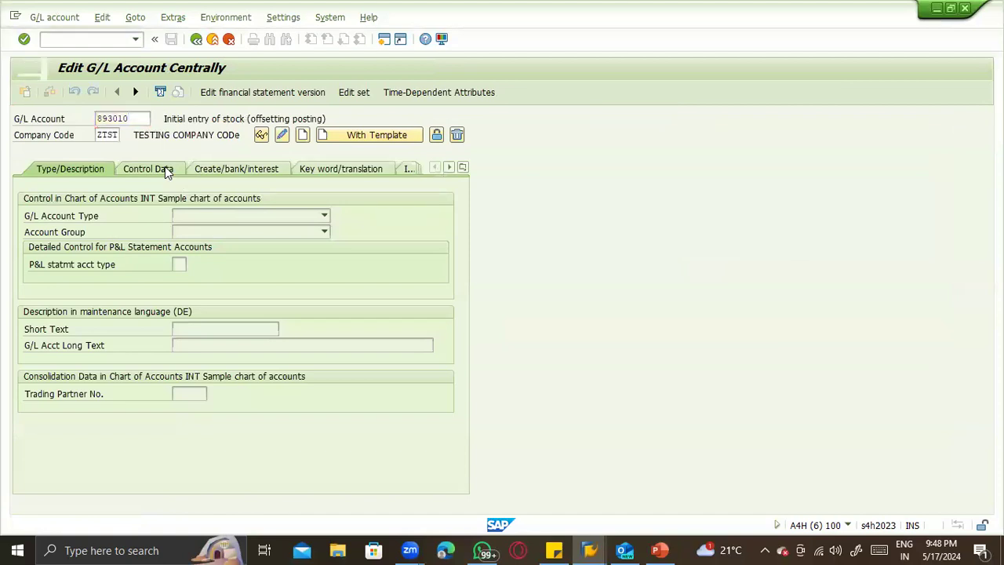
- Set the account currency in the control data of G/L account 893010 to USD and save the account
left_click(149, 169)
left_click(282, 135)
left_click_drag(190, 216, 140, 226)
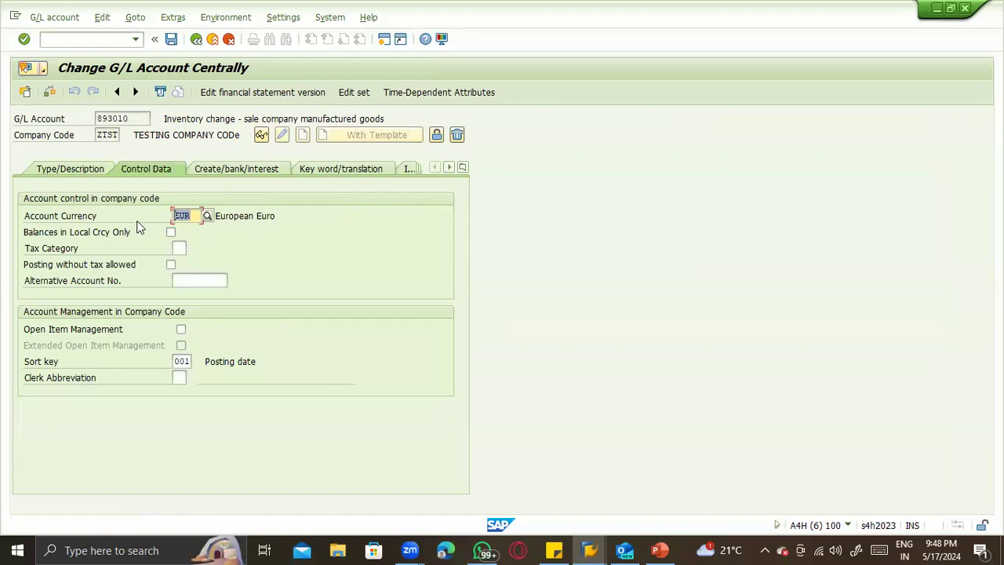
type("USD")
key("Return")
key("ctrl+s")
- Switch back to the goods receipt session, recheck the document and open the long text of the logged error
key("alt+Tab")
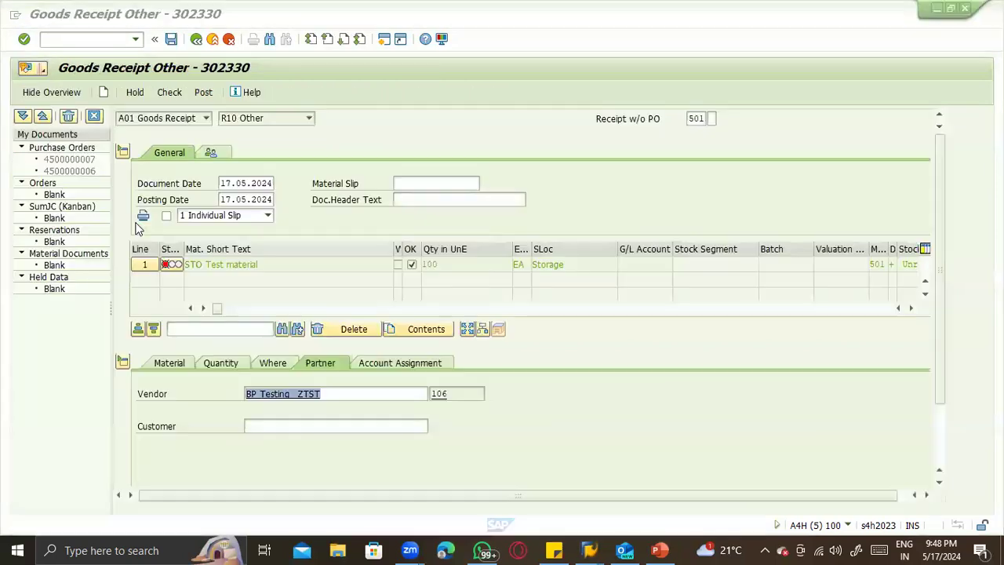
left_click(164, 95)
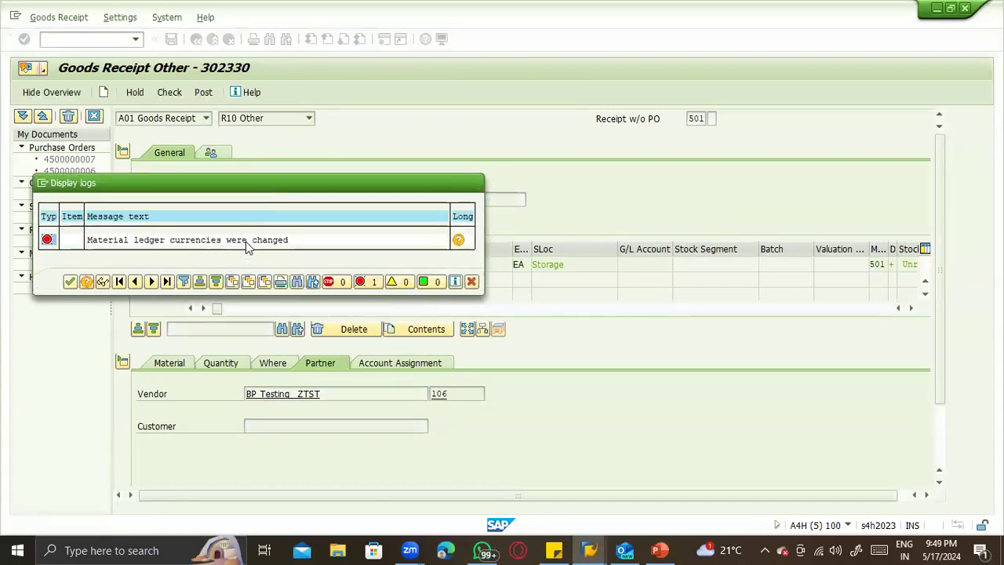
double_click(245, 249)
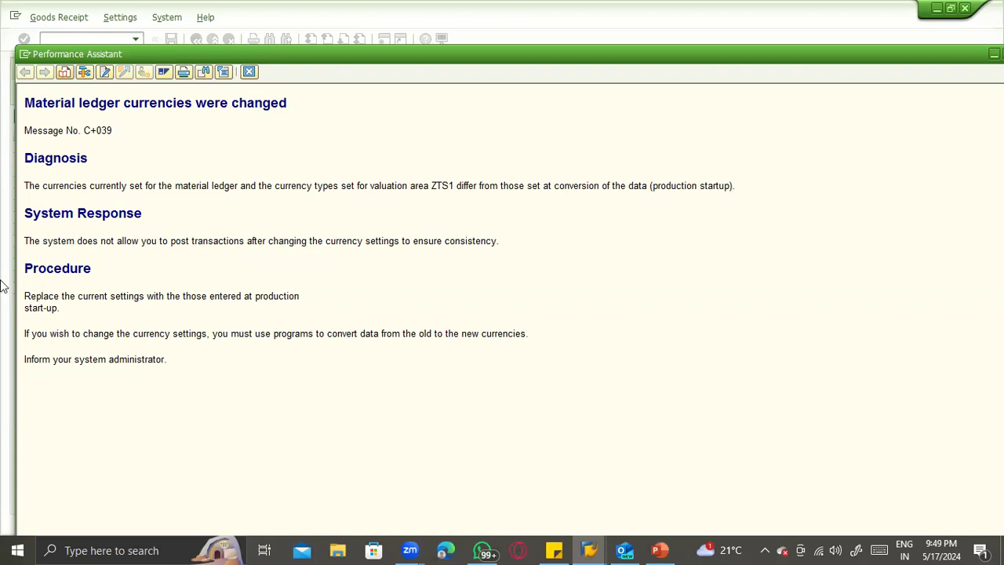
left_click(660, 548)
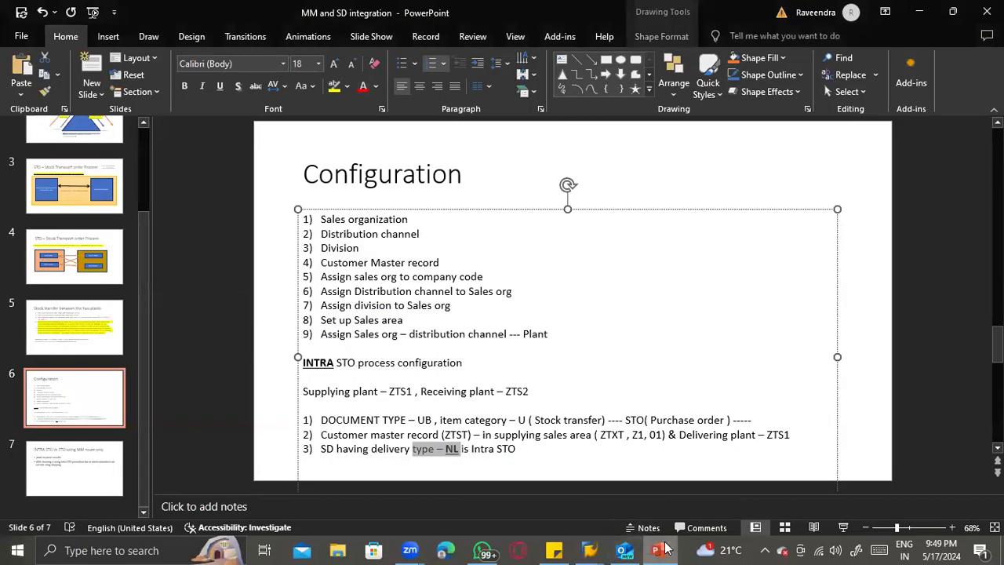
mouse_move(589, 550)
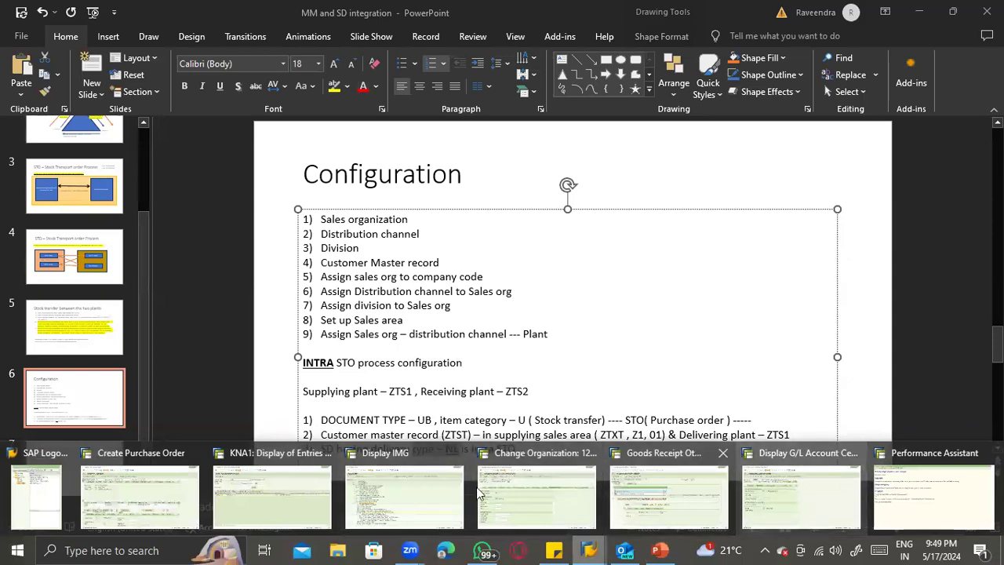
left_click(129, 490)
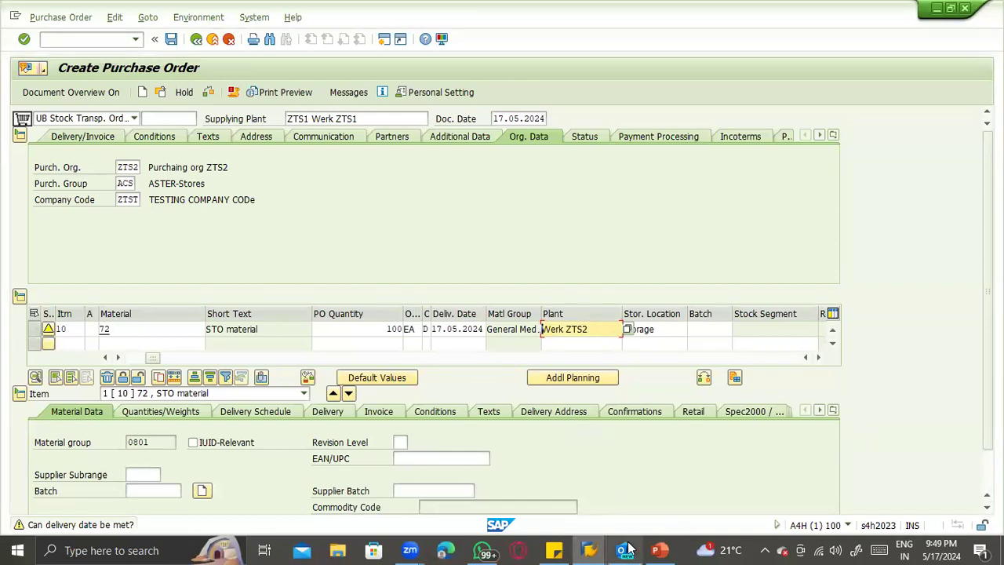
left_click(589, 549)
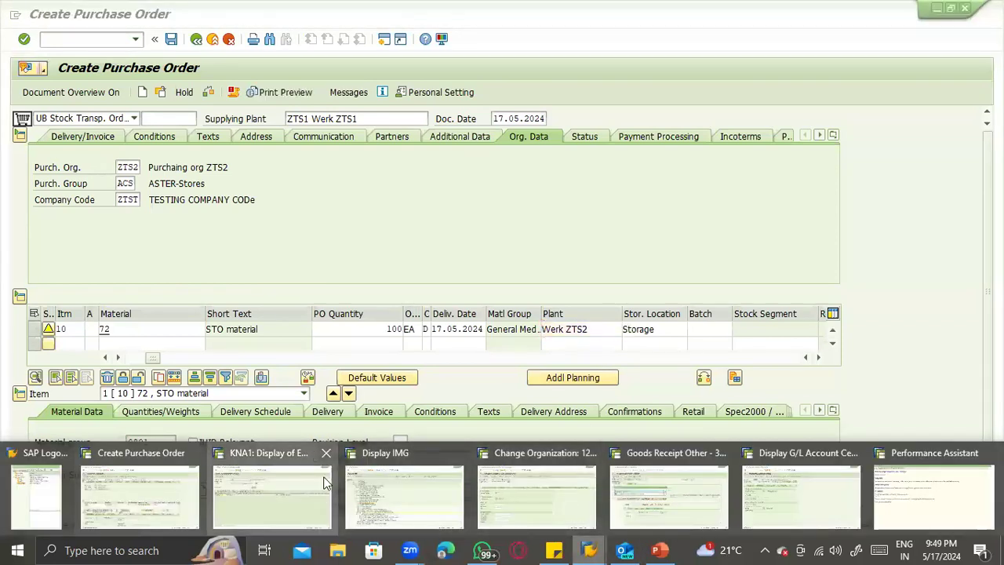
- Switch to the KNA1 table display session and start the material ledger activation with transaction OMX1
left_click(323, 491)
type("/nomx1")
key("Return")
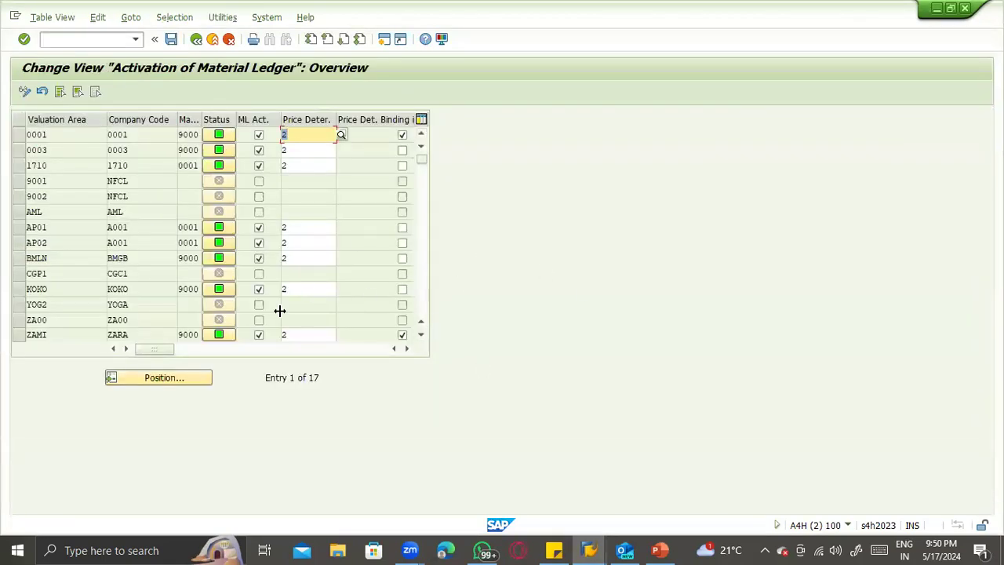
- Position the material ledger activation list on valuation area ZTS1 and examine its ledger type and price determination
left_click(163, 375)
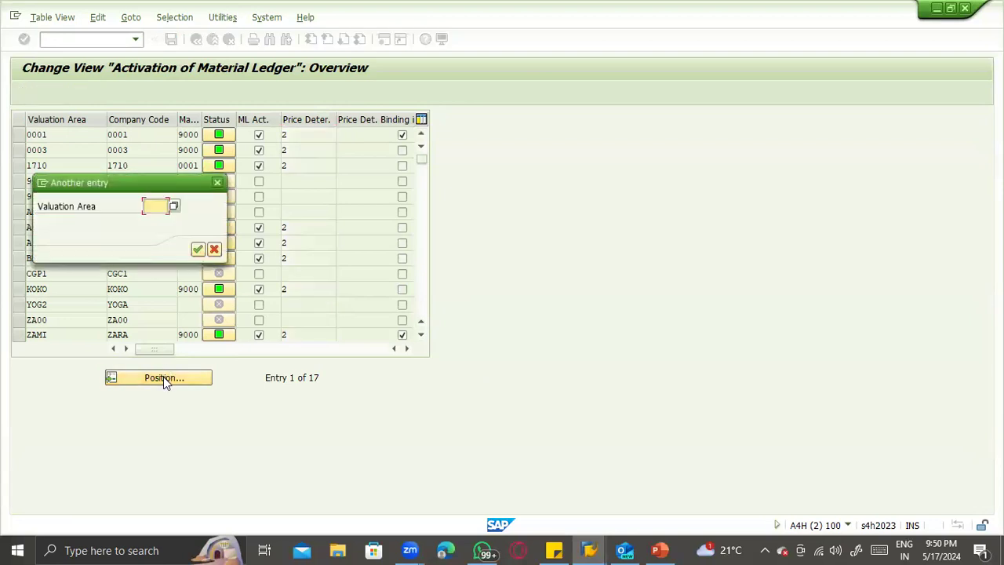
type("sts1")
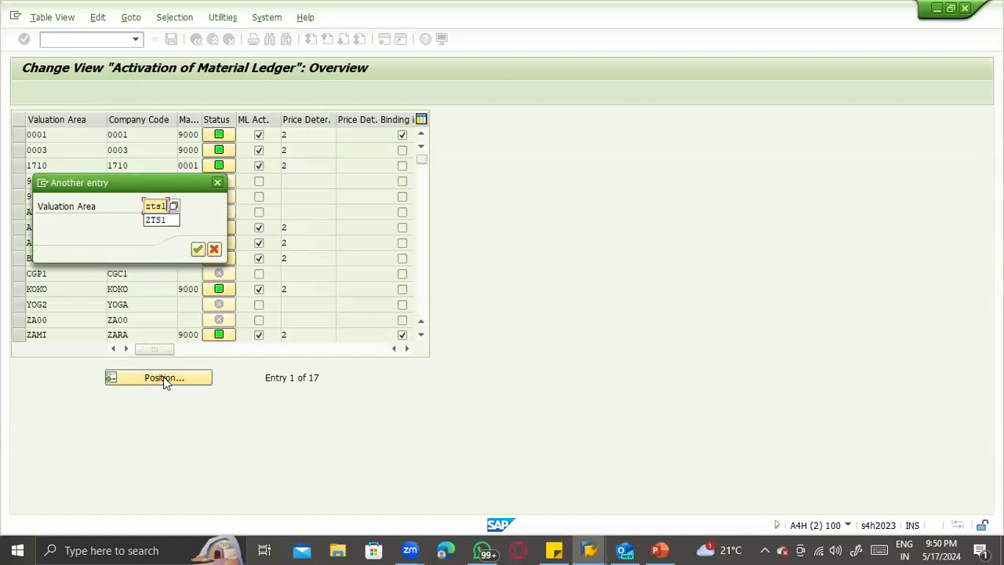
key("Return")
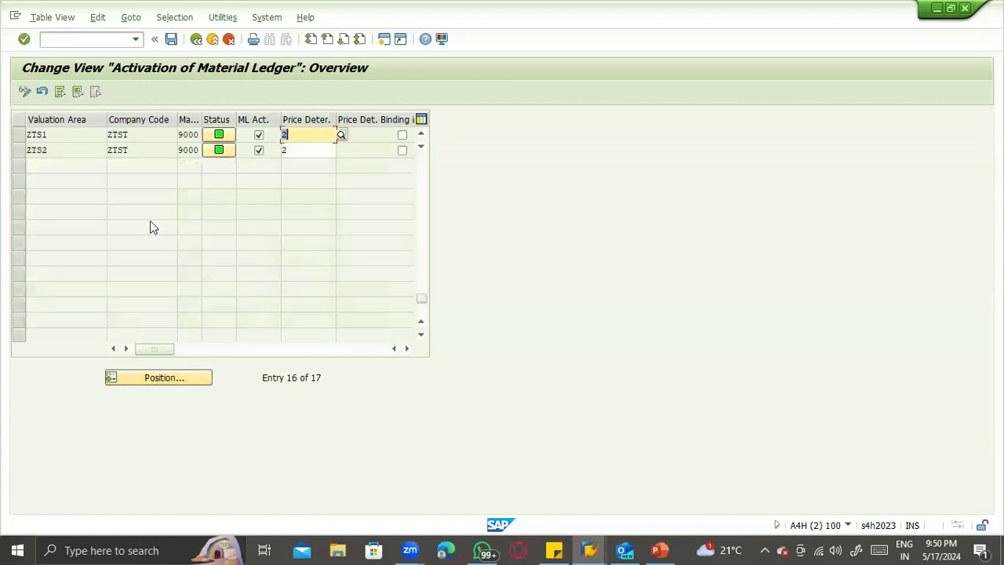
left_click(197, 134)
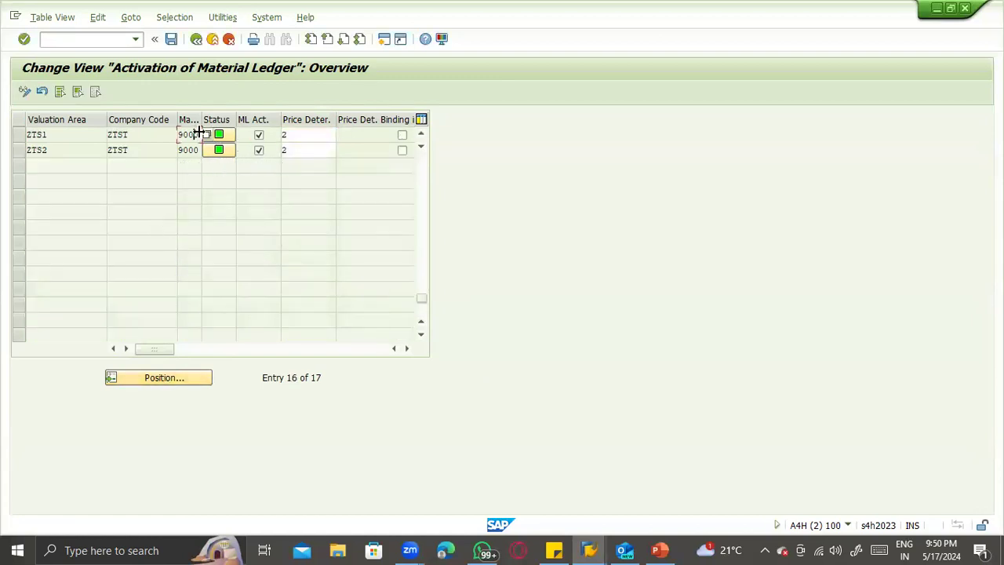
left_click(288, 135)
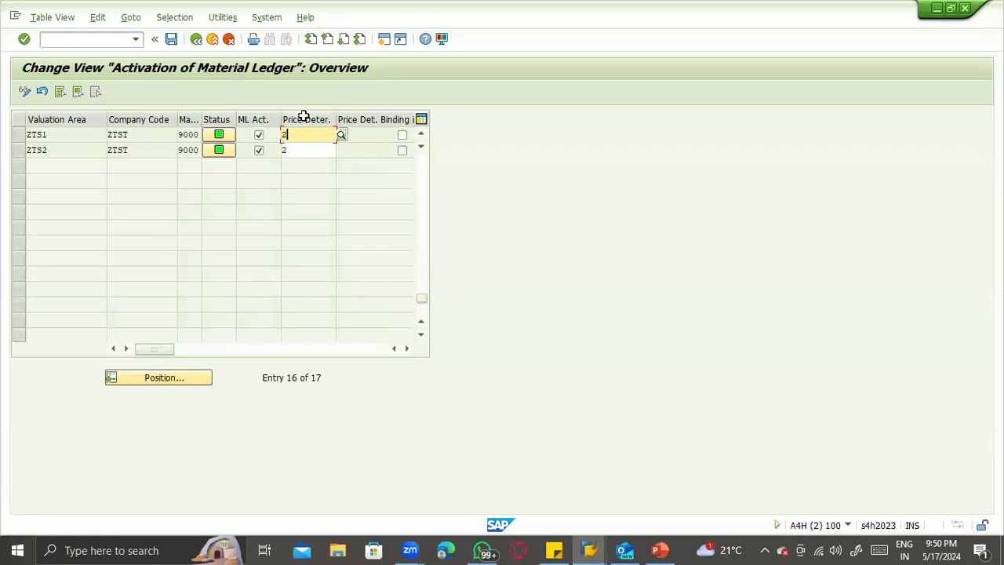
left_click(210, 350)
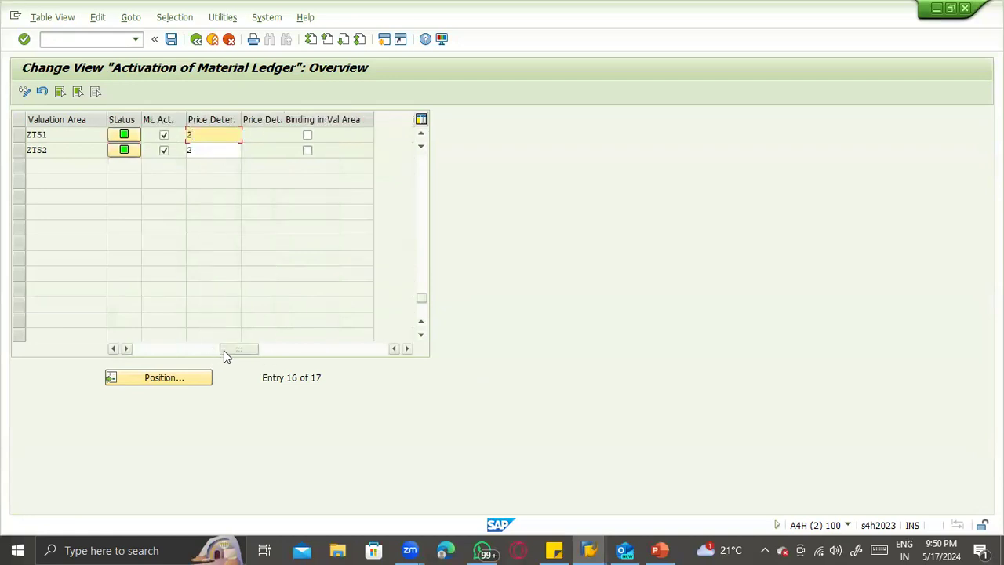
left_click_drag(224, 350, 123, 354)
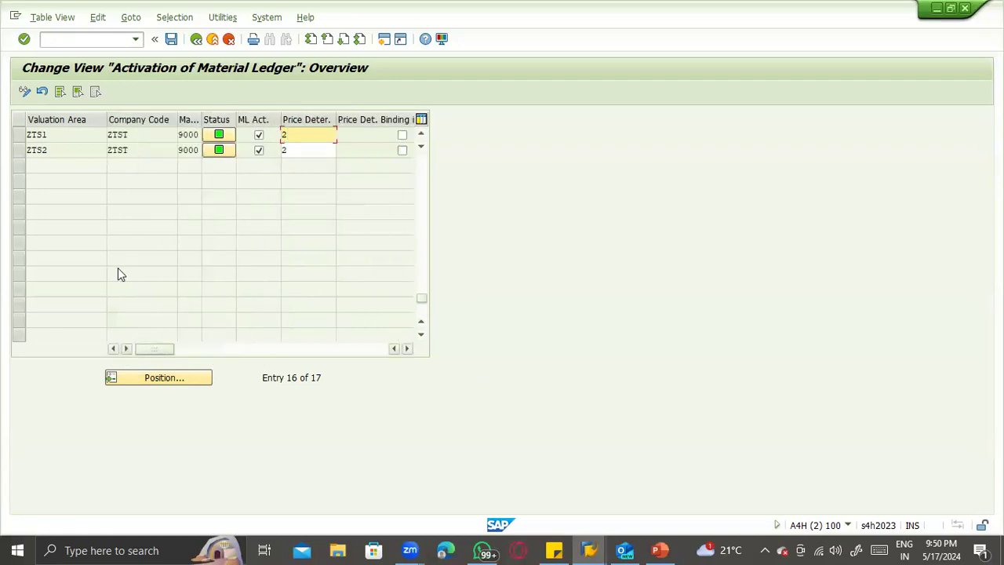
- Start the material ledger type definition and open the individual characteristics of ledger type 0001
left_click(58, 39)
type("/nom")
key("Return")
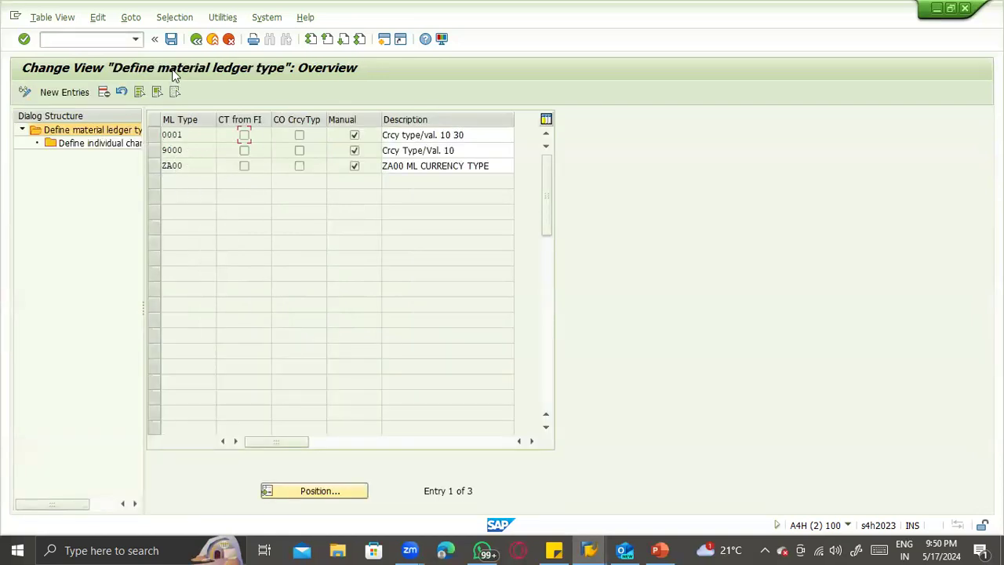
left_click(154, 135)
double_click(67, 146)
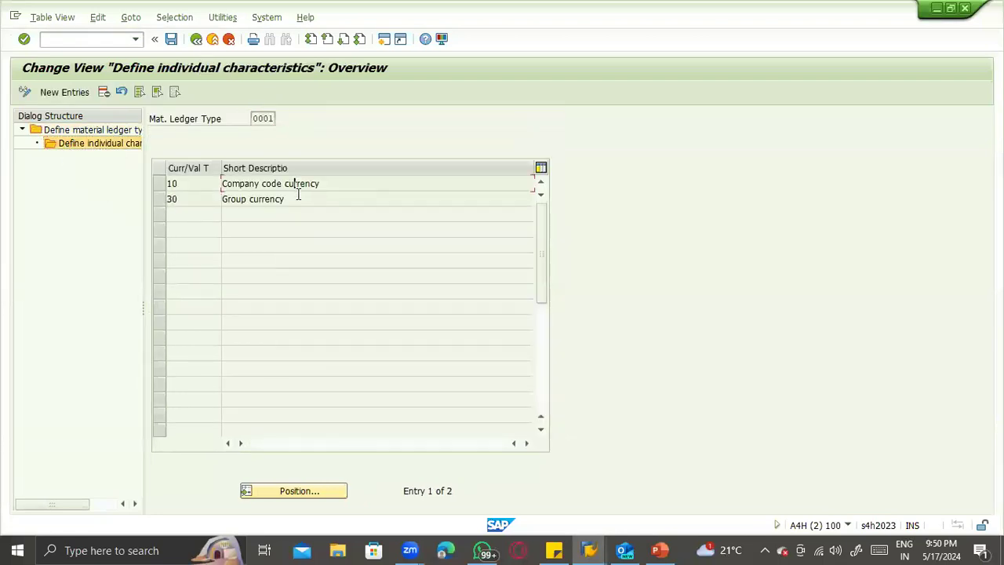
- Examine the currency types defined for material ledger type 0001 and return to the SAP Easy Access screen
left_click(287, 198)
left_click(288, 184)
left_click(271, 197)
double_click(249, 198)
left_click(180, 198)
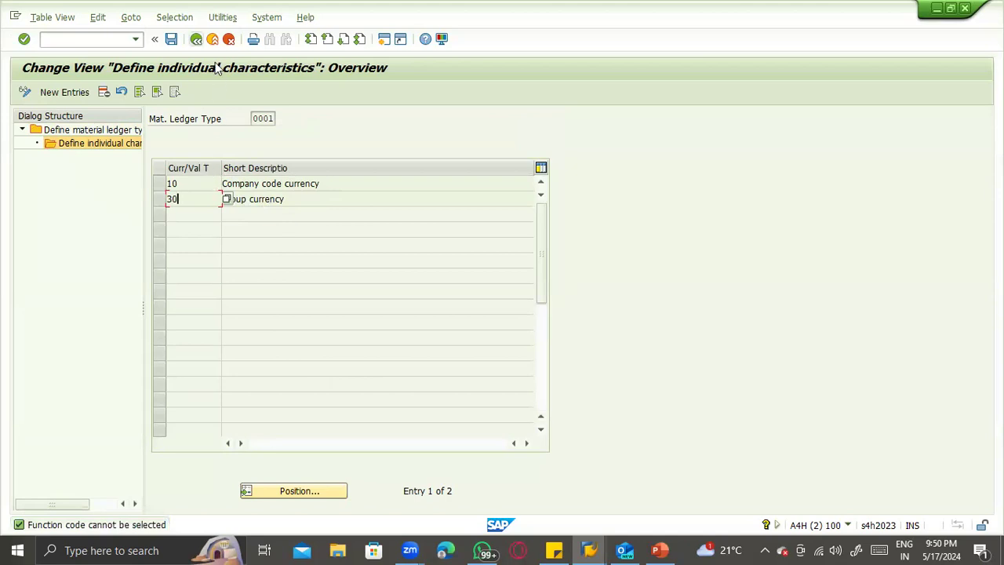
left_click(197, 38)
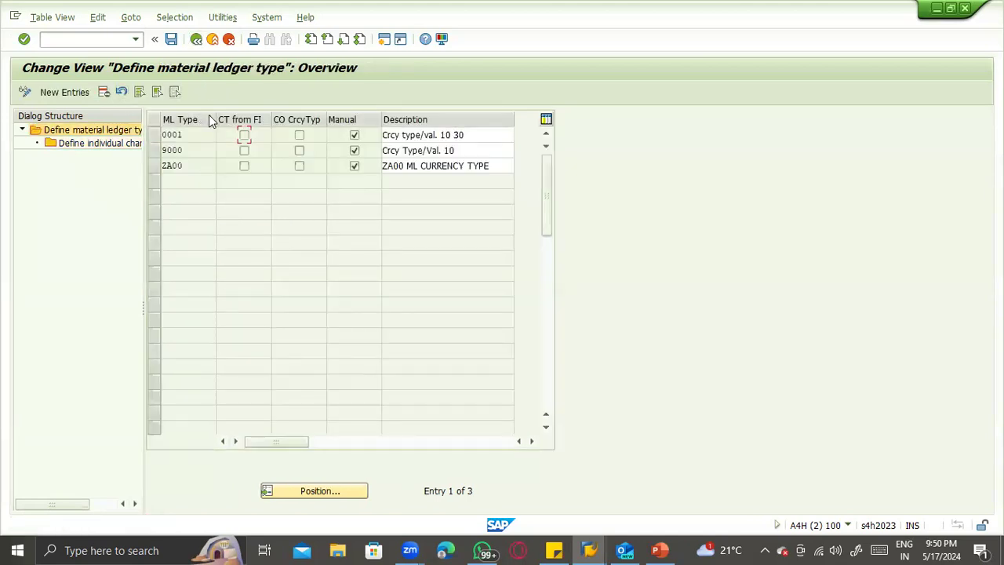
left_click(196, 39)
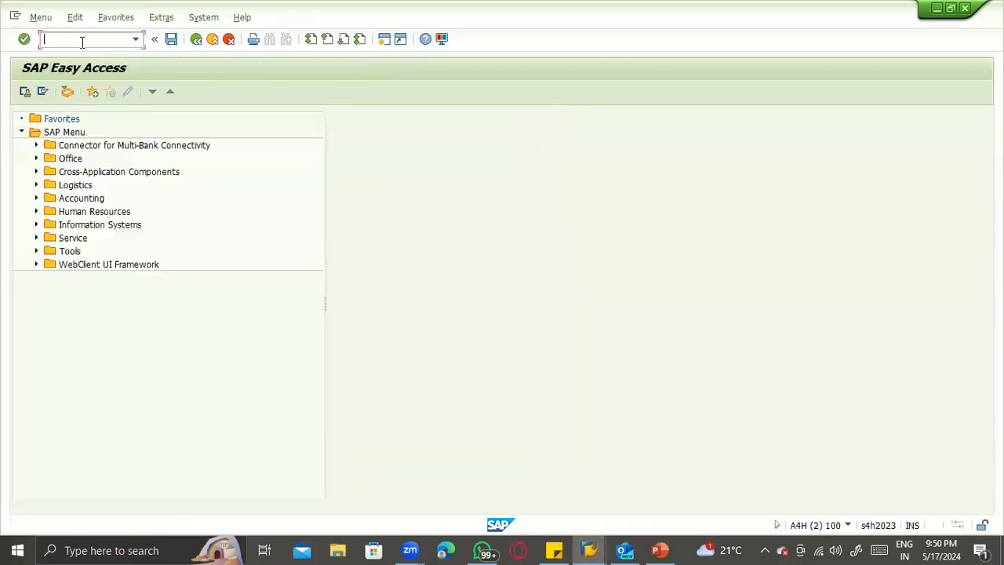
- Start transaction OMX3, examine the material ledger type assignment of valuation area ZTS1 and leave the view
type("omx3")
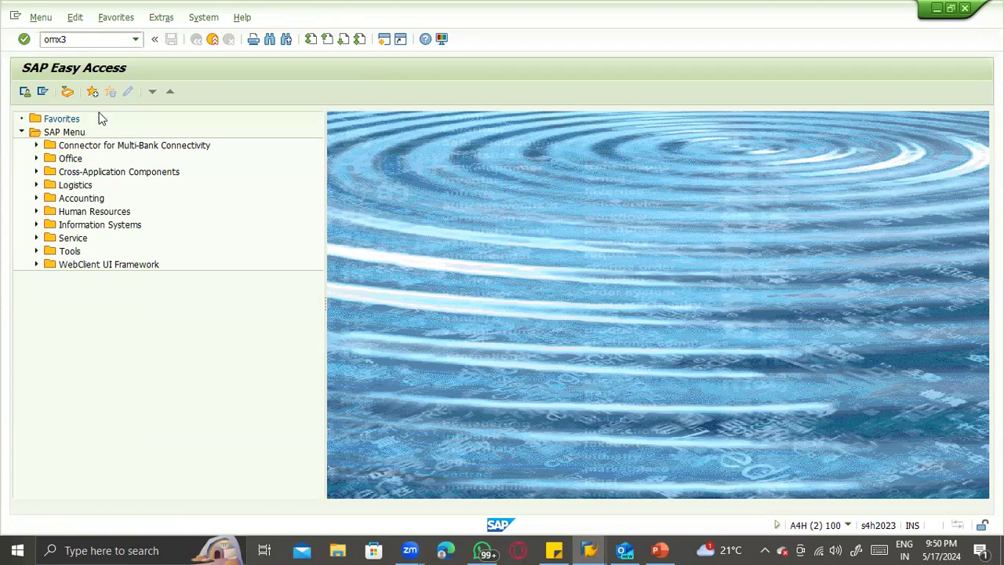
key("Return")
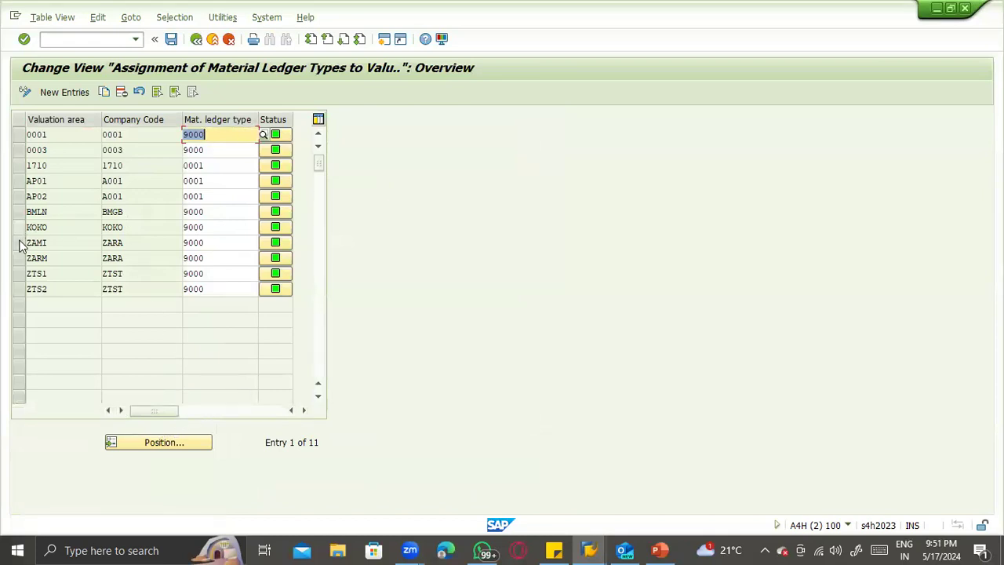
left_click(28, 273)
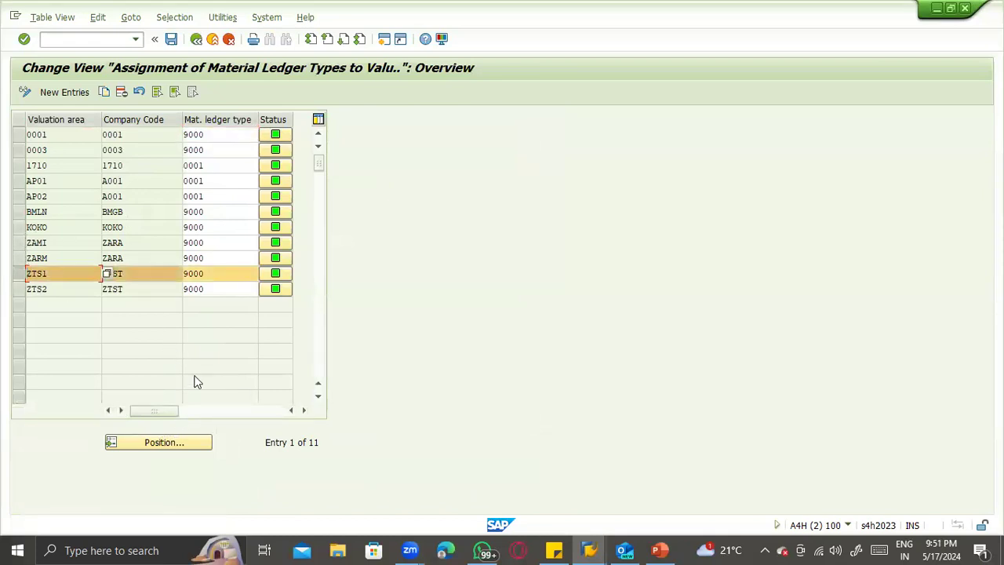
left_click(209, 412)
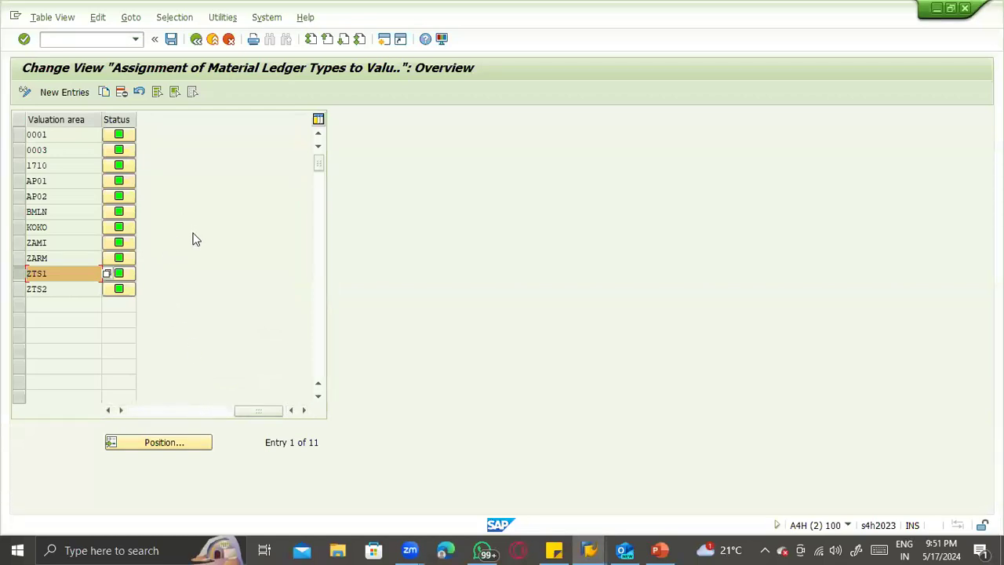
scroll(197, 243, "down", 3)
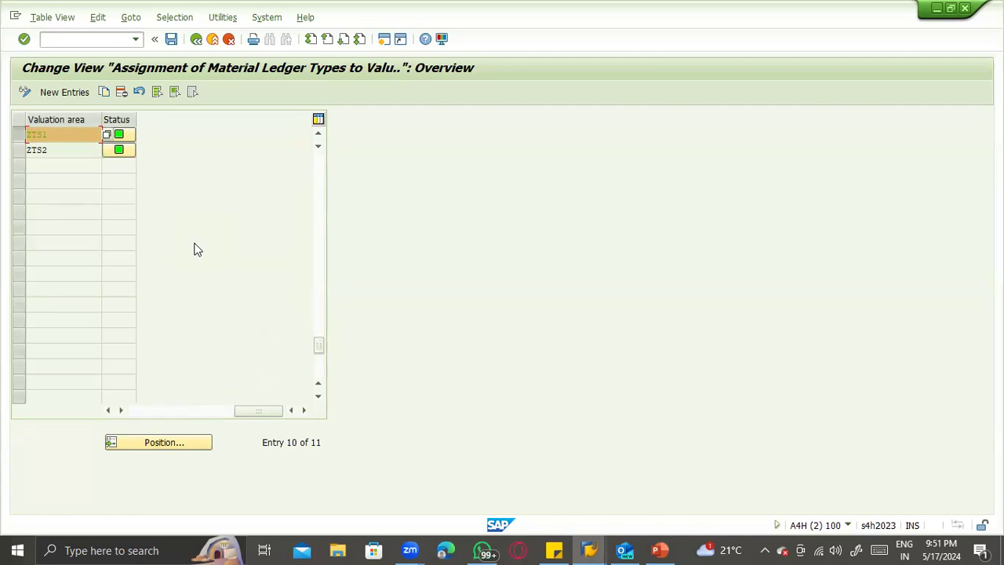
left_click(196, 38)
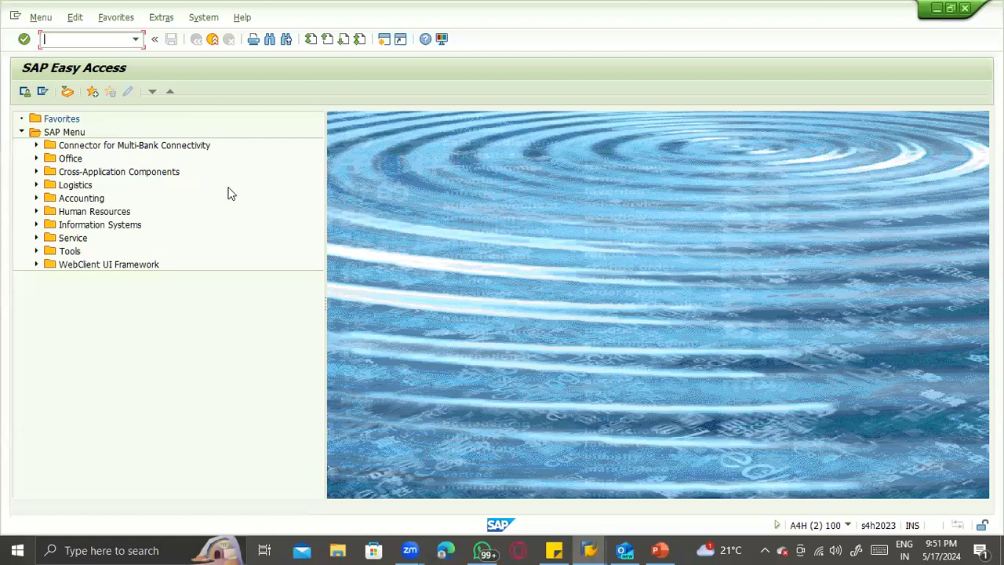
- Display the clients overview with transaction SCC4 to check the client currencies, and exit it
type("scc4")
key("Return")
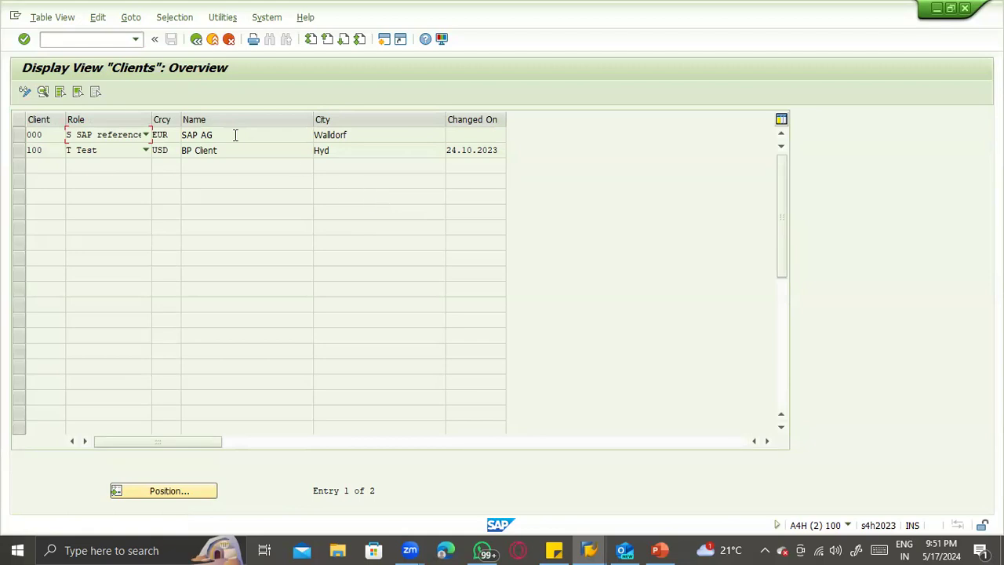
key("F3")
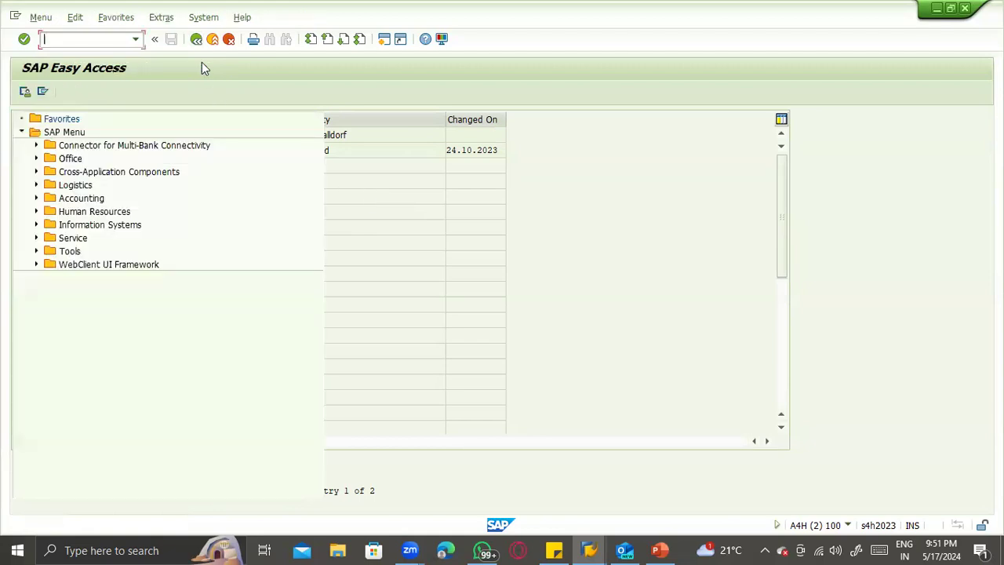